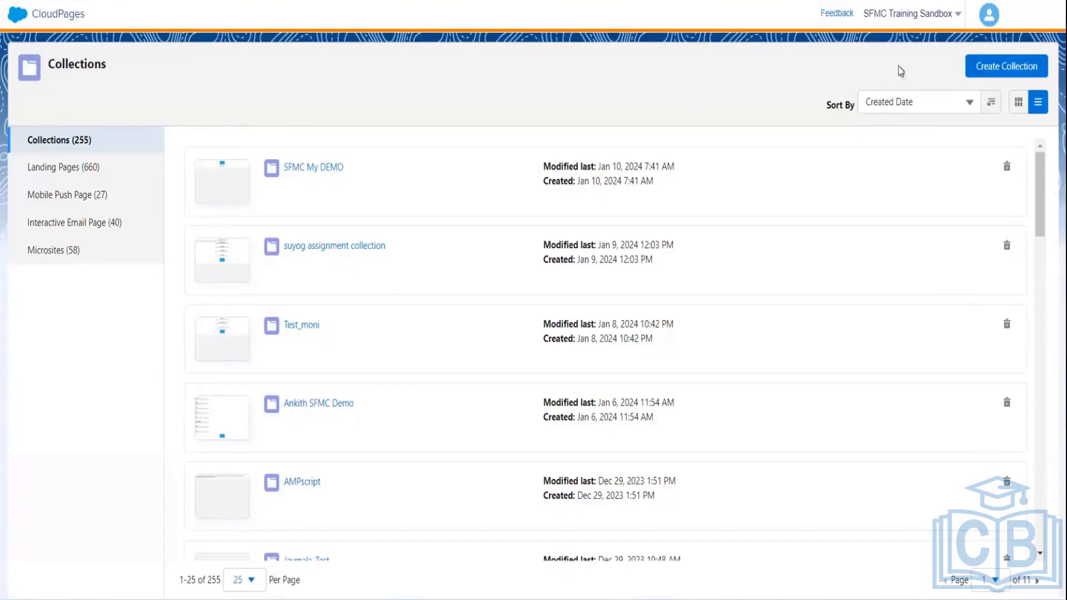
- Create a collection named 'My First Cloud Page' with the description 'My First Cloud Page info'
click(1012, 65)
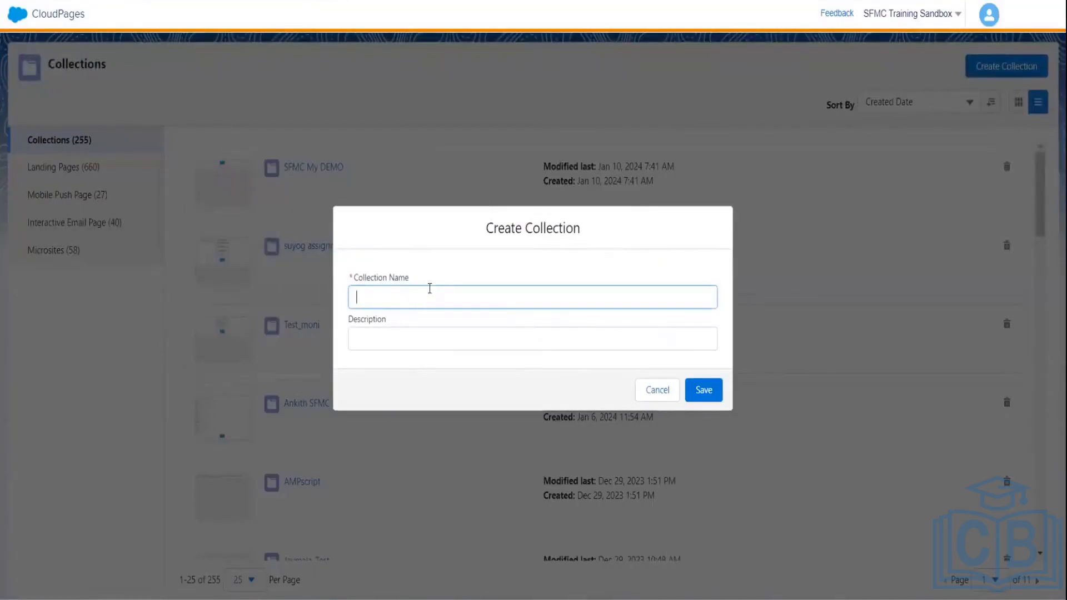
text(My Clo)
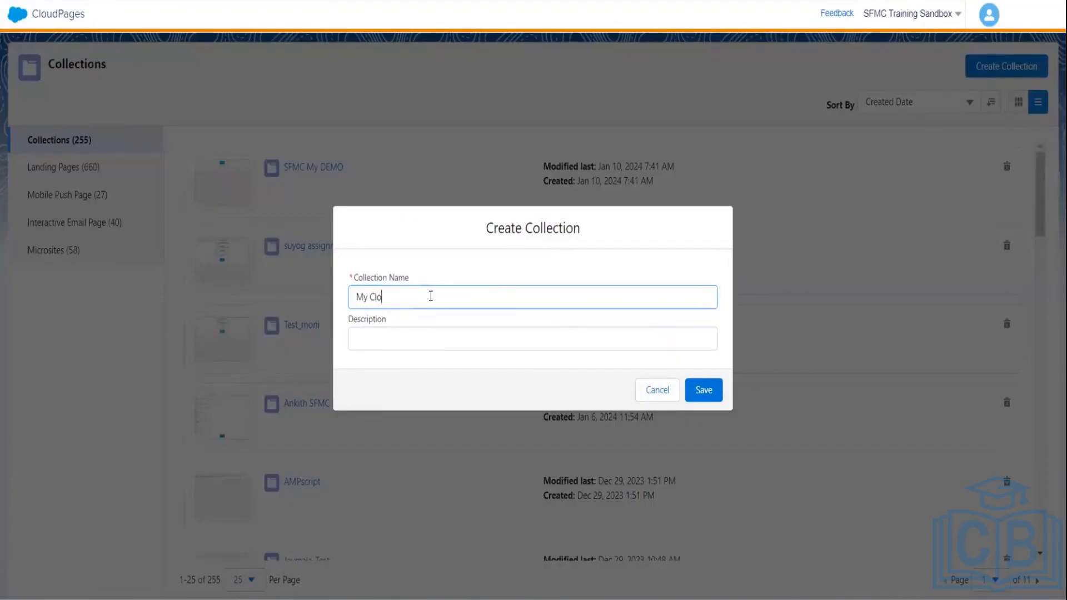
text(ud Page)
click(369, 296)
text(First)
click(502, 297)
key(ctrl+a)
key(ctrl+c)
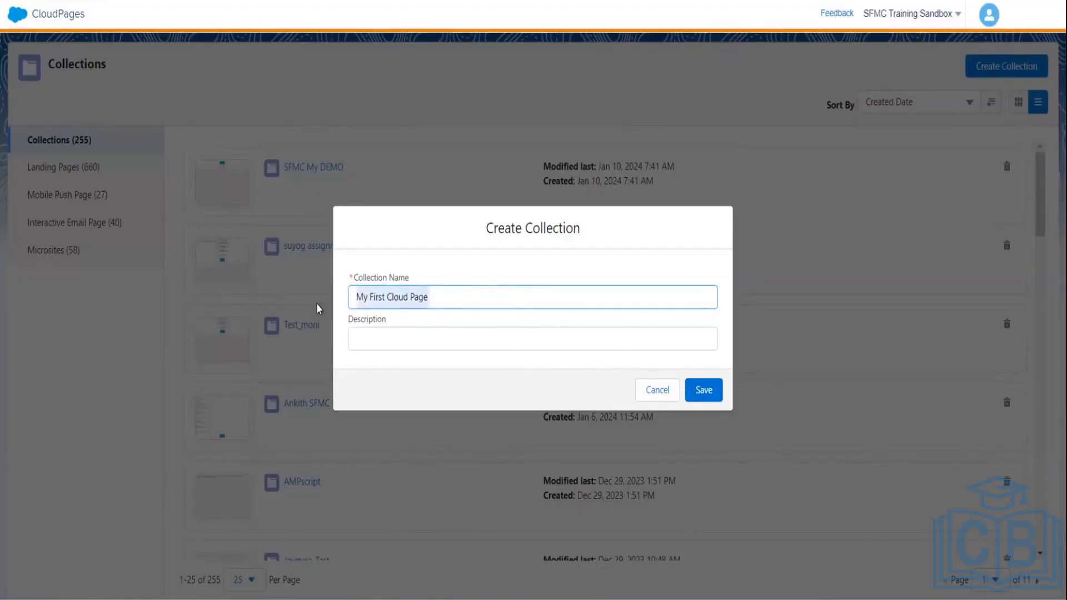
click(395, 336)
key(ctrl+v)
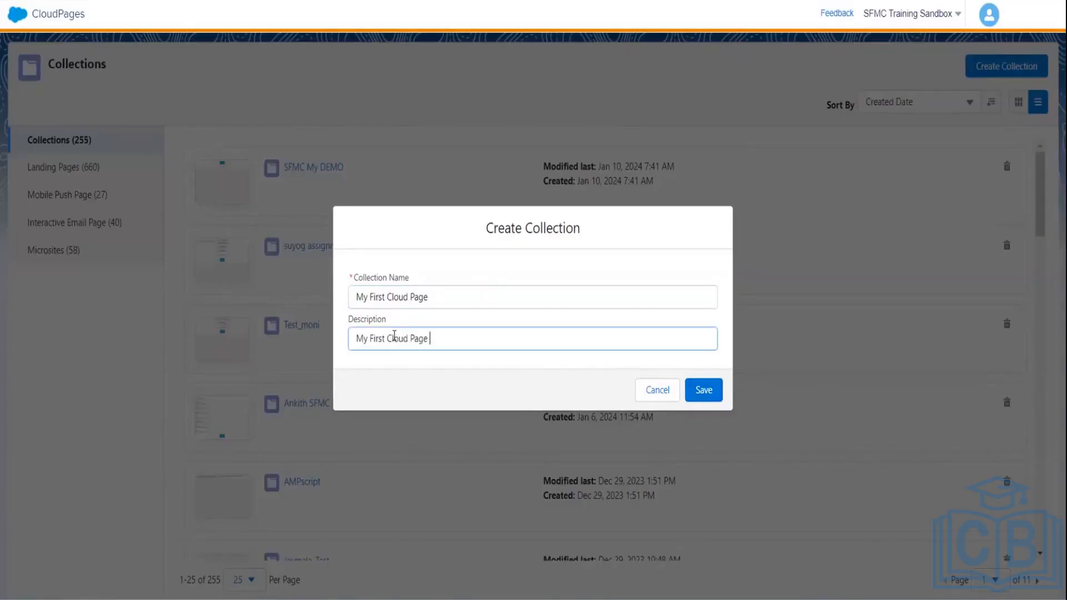
text(inf)
text(r)
text(o)
click(704, 390)
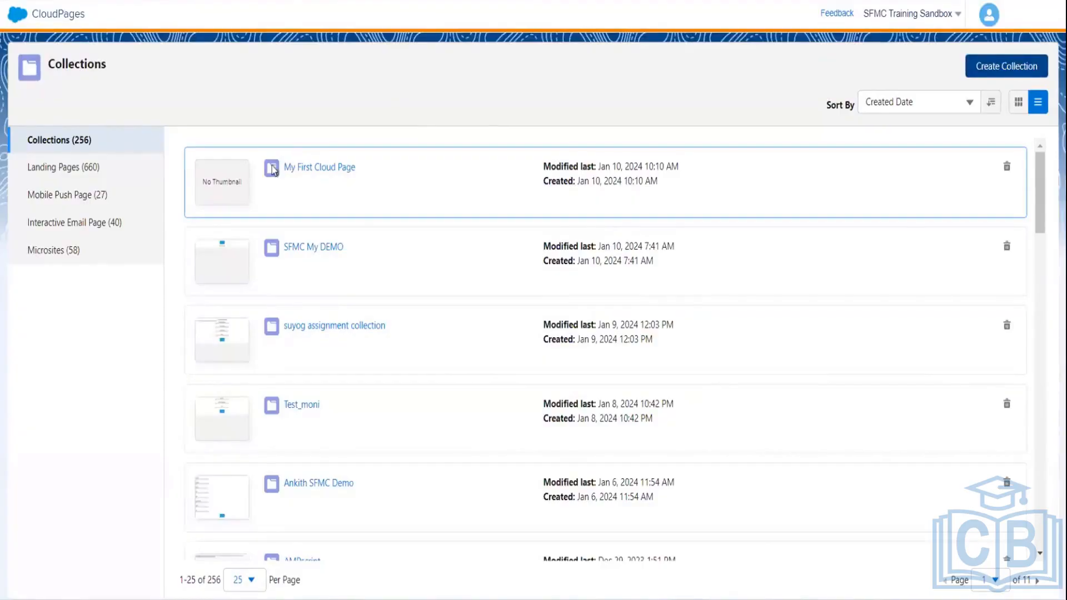
- Start a new landing page in the My First Cloud Page collection and give it a name
click(317, 174)
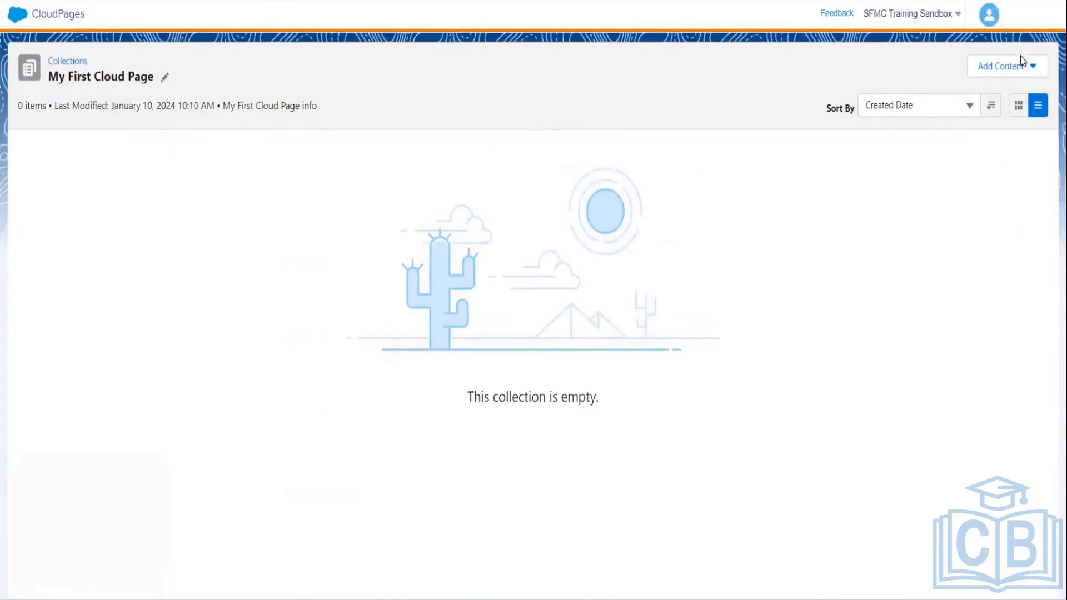
click(1011, 68)
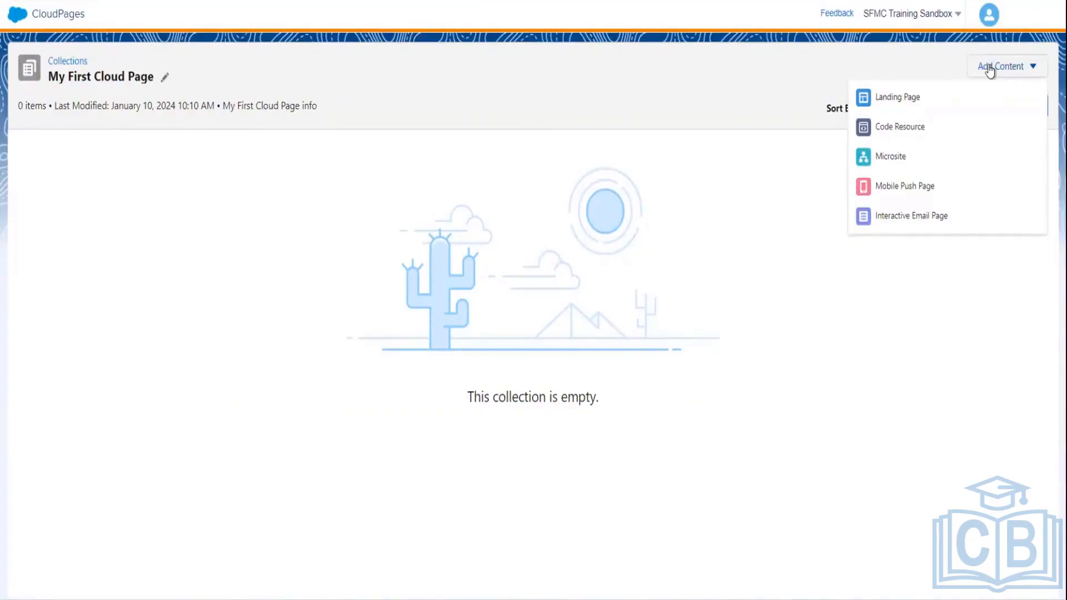
click(890, 95)
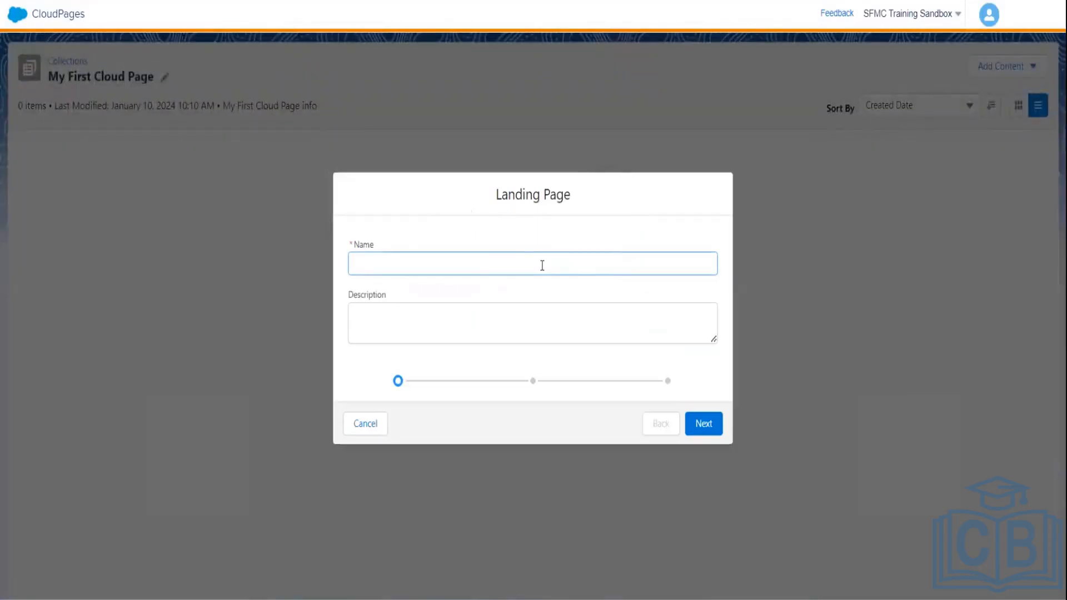
text(Ankith Landing Page)
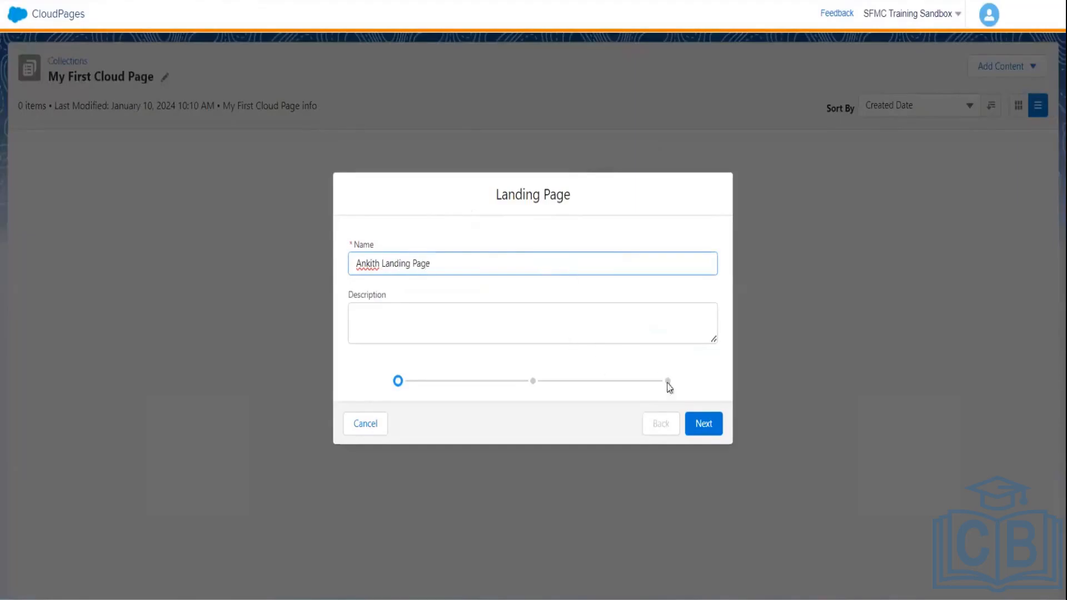
click(704, 425)
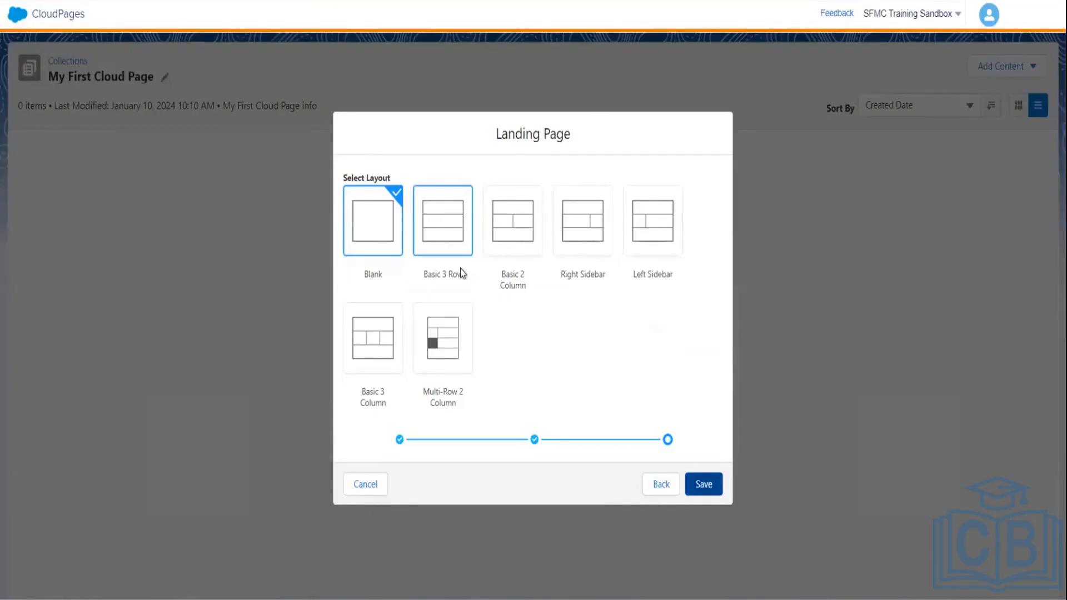
- Preview the 2- and 3-column layouts, then create the page with the Blank layout
click(516, 253)
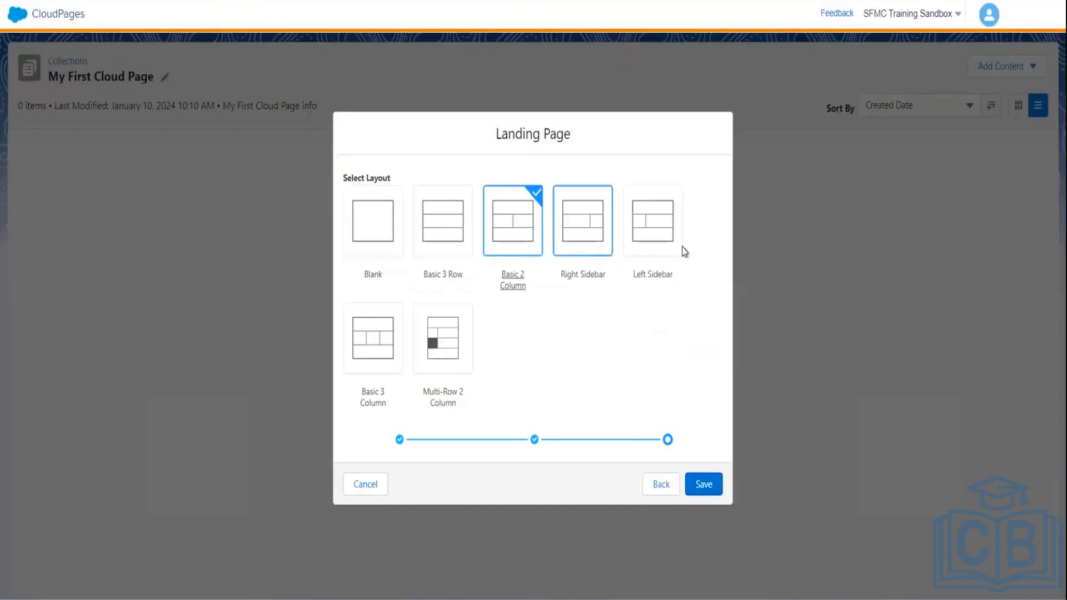
click(370, 336)
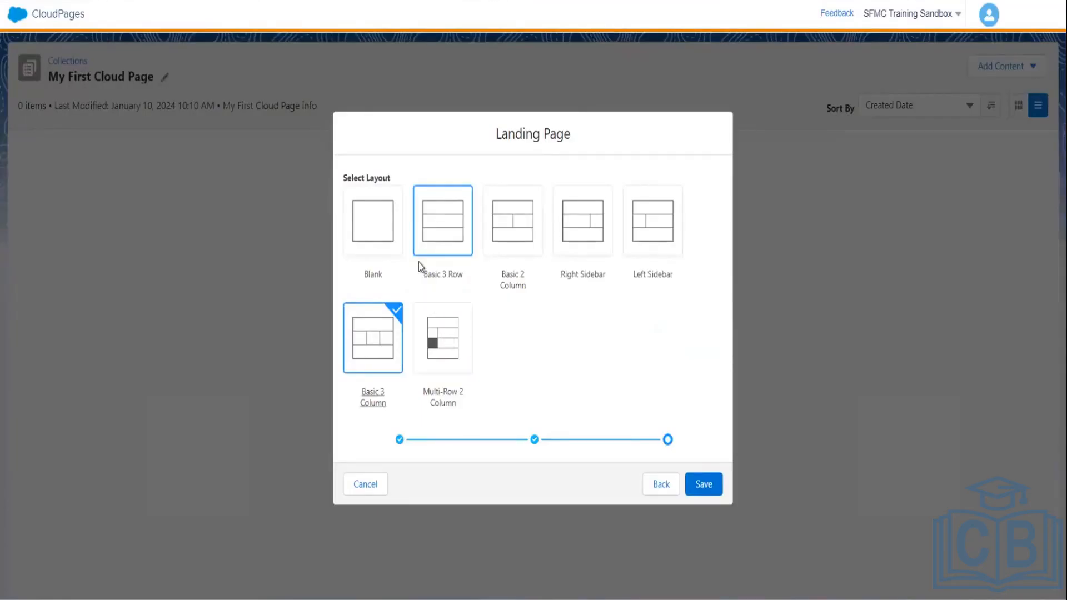
click(388, 236)
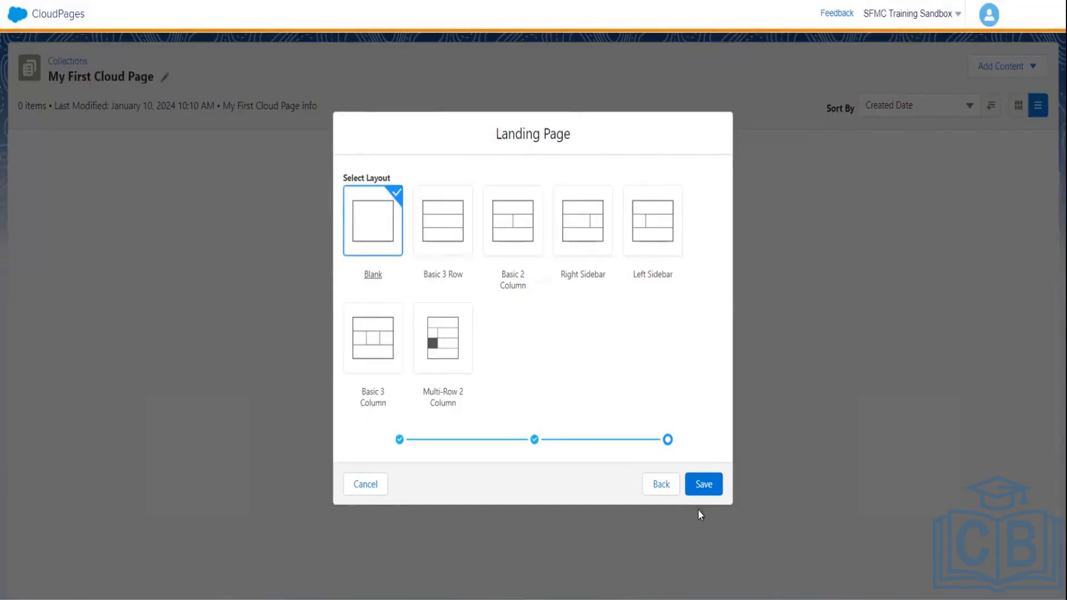
click(703, 485)
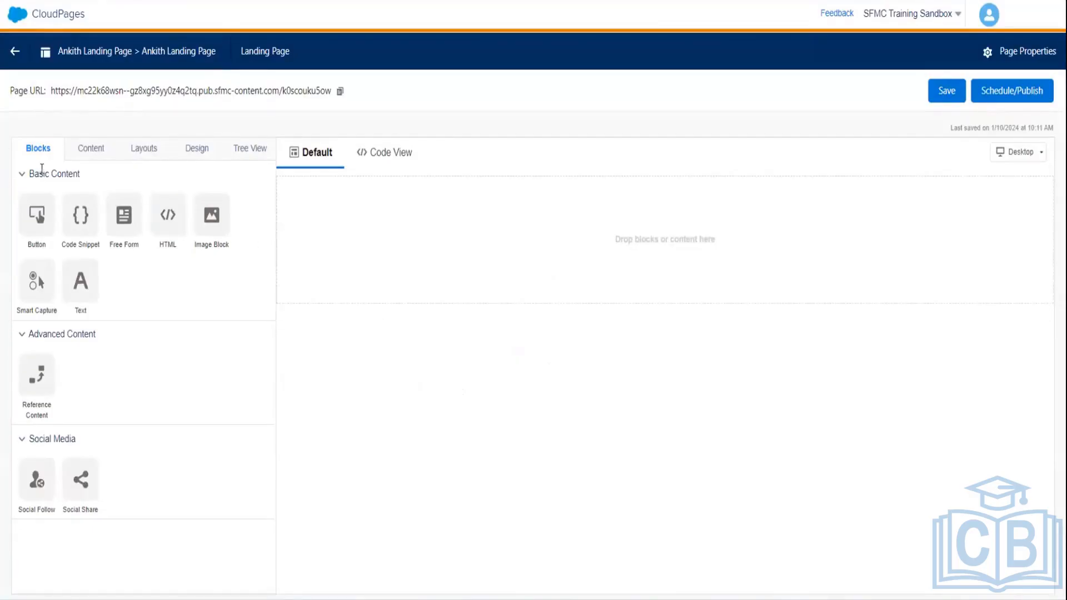
- Look through the Content, Layouts and Design panels, then show the Tree View with its single empty slot
click(90, 152)
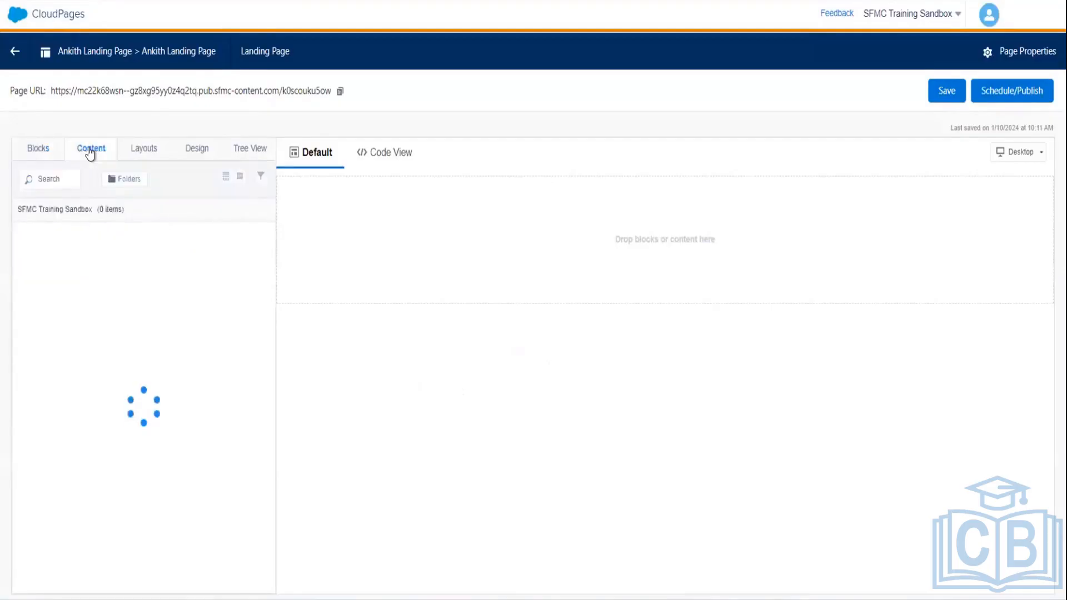
click(140, 150)
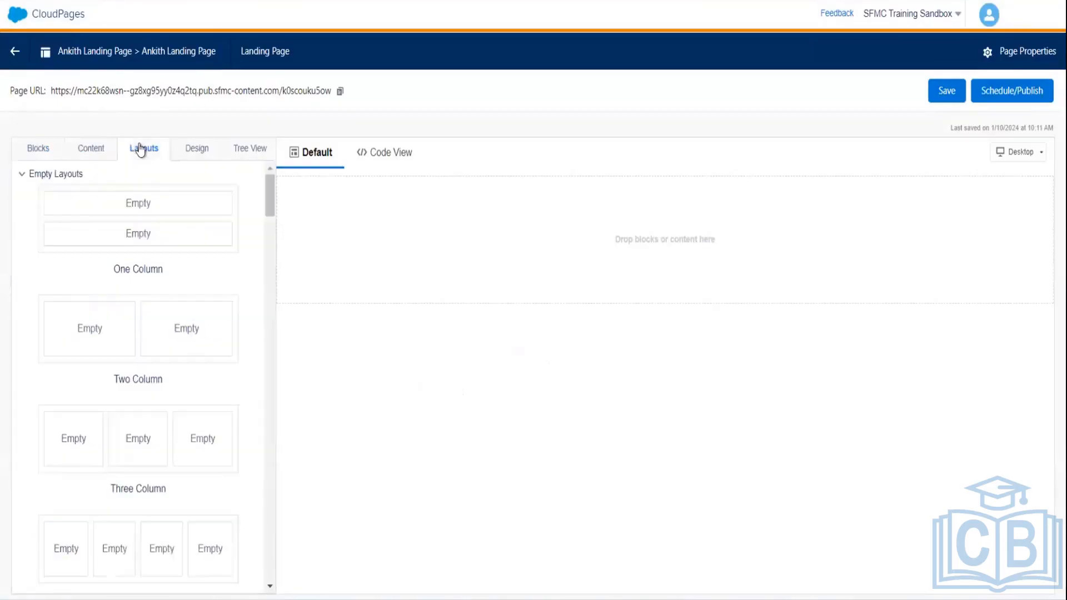
click(205, 154)
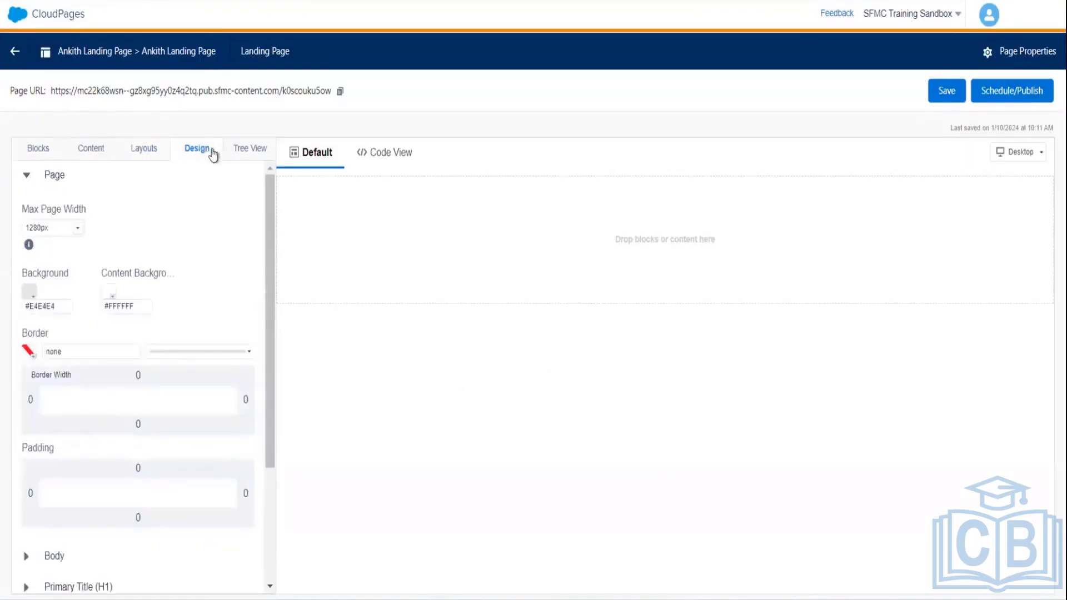
click(246, 158)
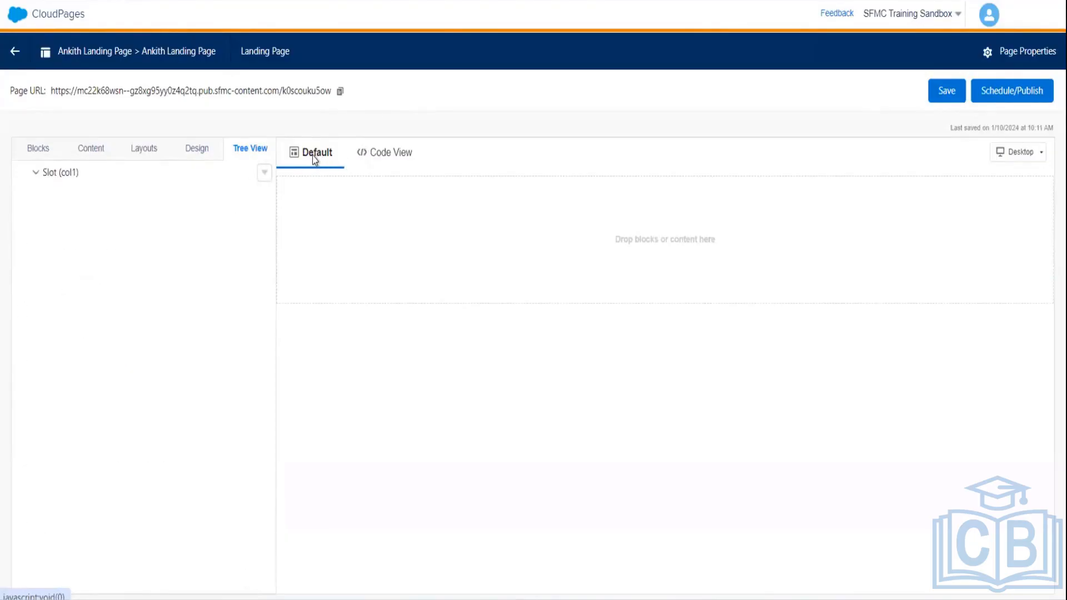
- Inspect the page's HTML source in Code View, then return to Default and list the content blocks
click(385, 158)
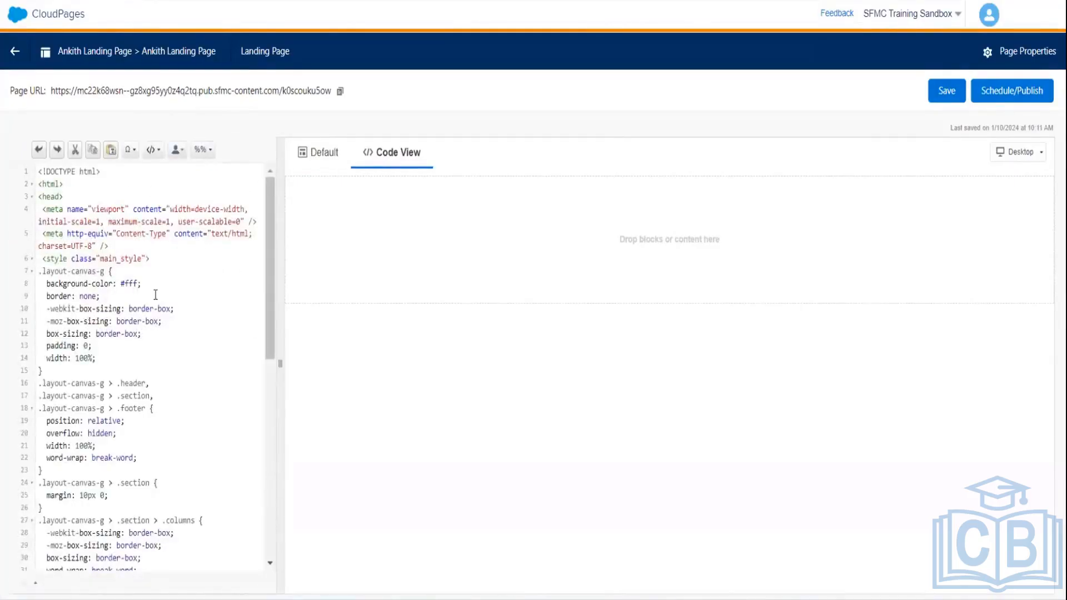
drag(269, 227, 266, 179)
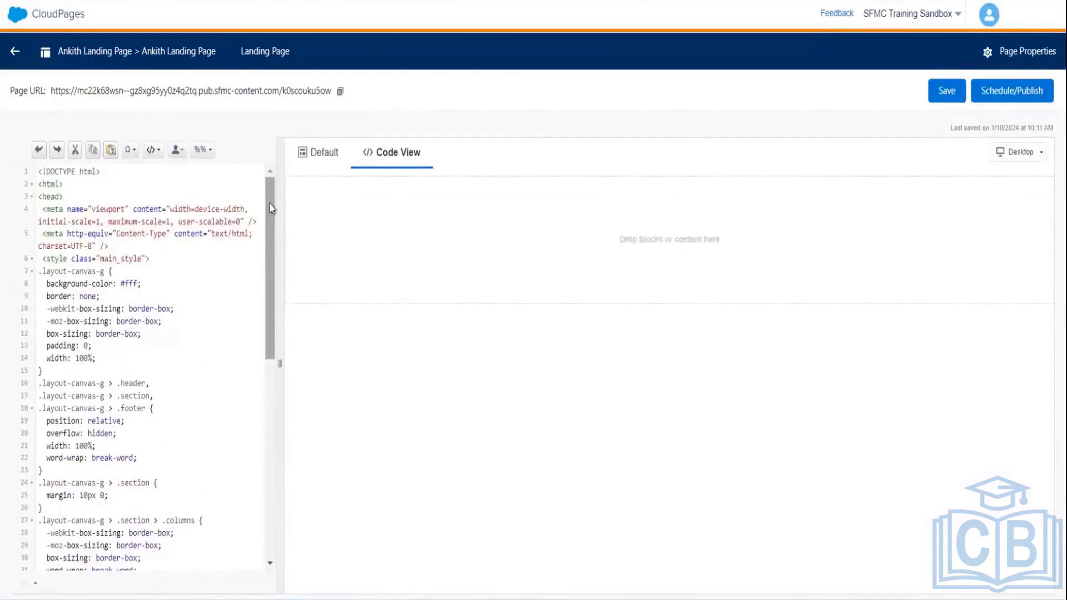
click(312, 153)
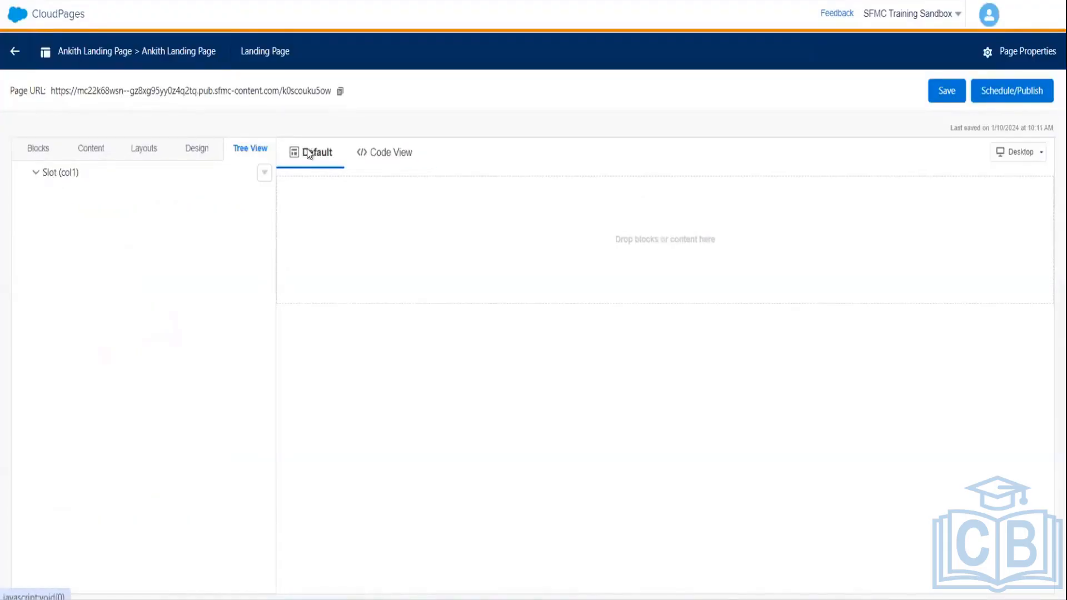
click(80, 150)
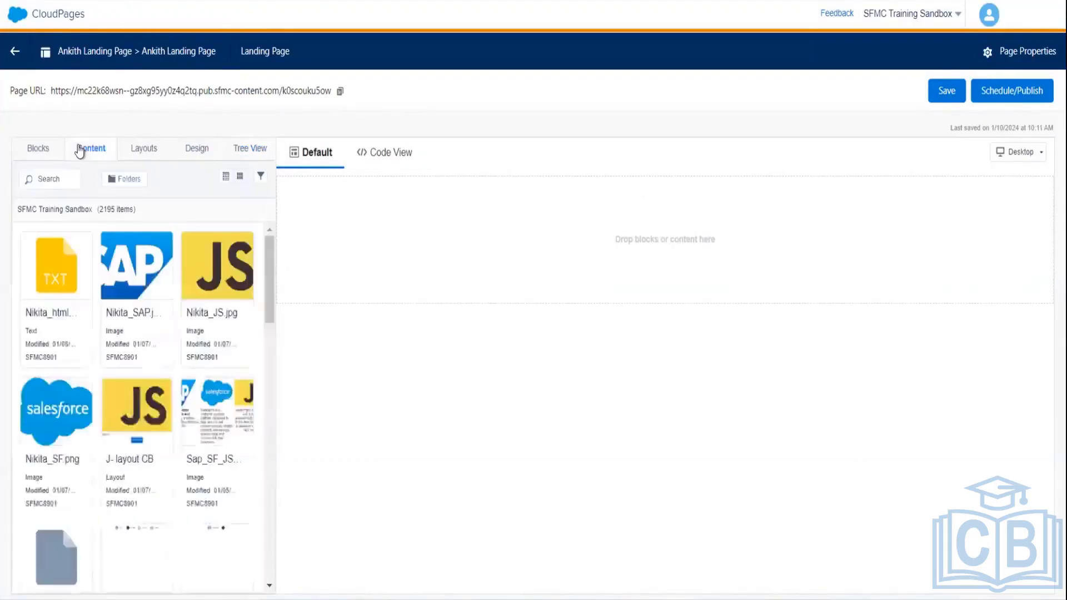
click(35, 151)
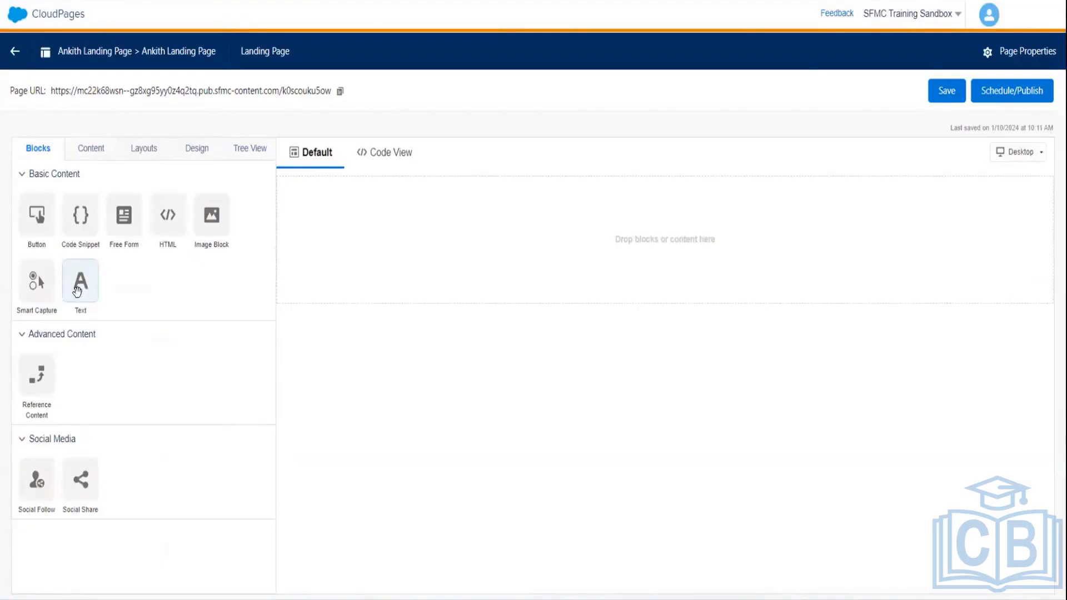
- Drop a text block onto the canvas and type 'Registration Form'
drag(77, 291, 488, 245)
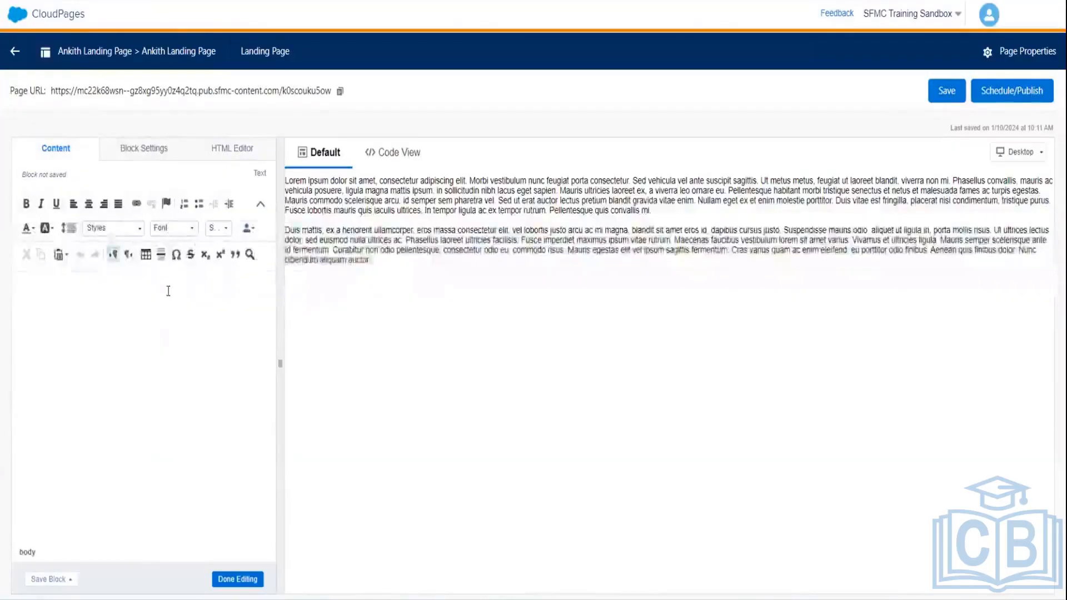
click(169, 290)
text(T)
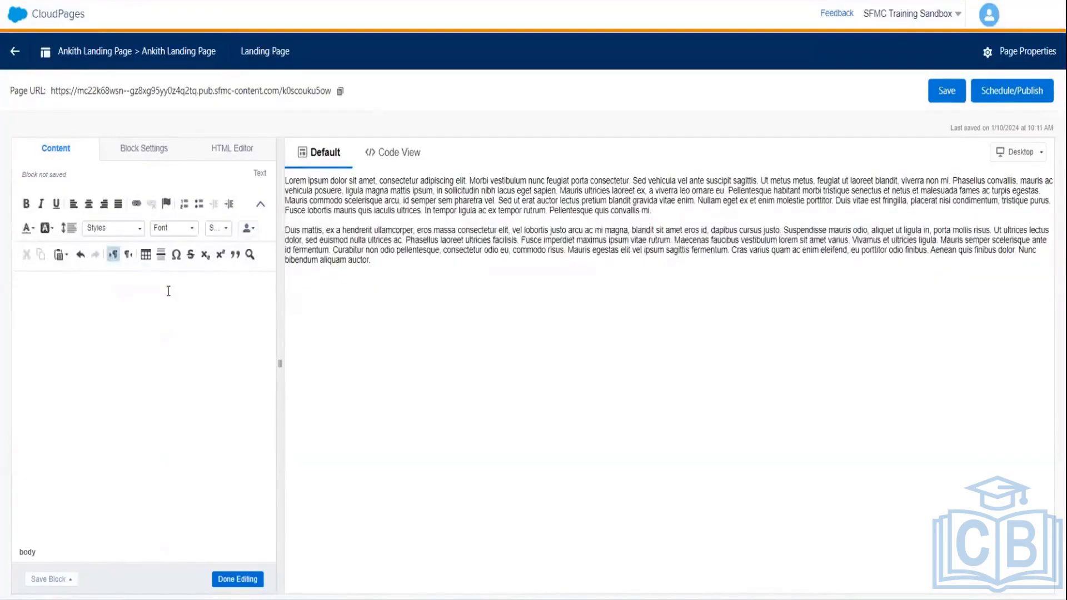
text(Registra)
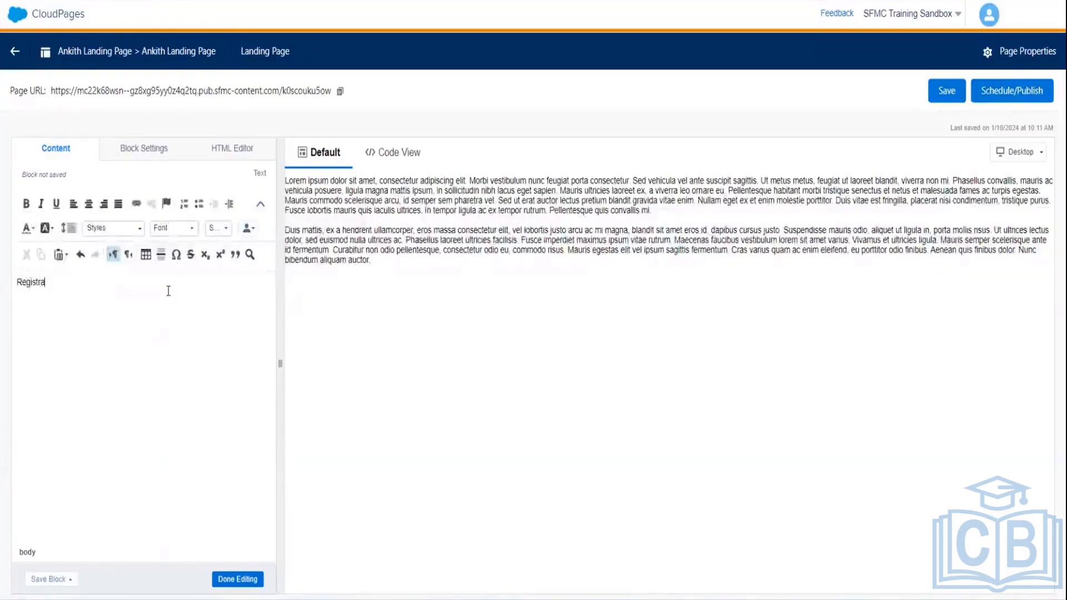
text(y)
key(BackSpace)
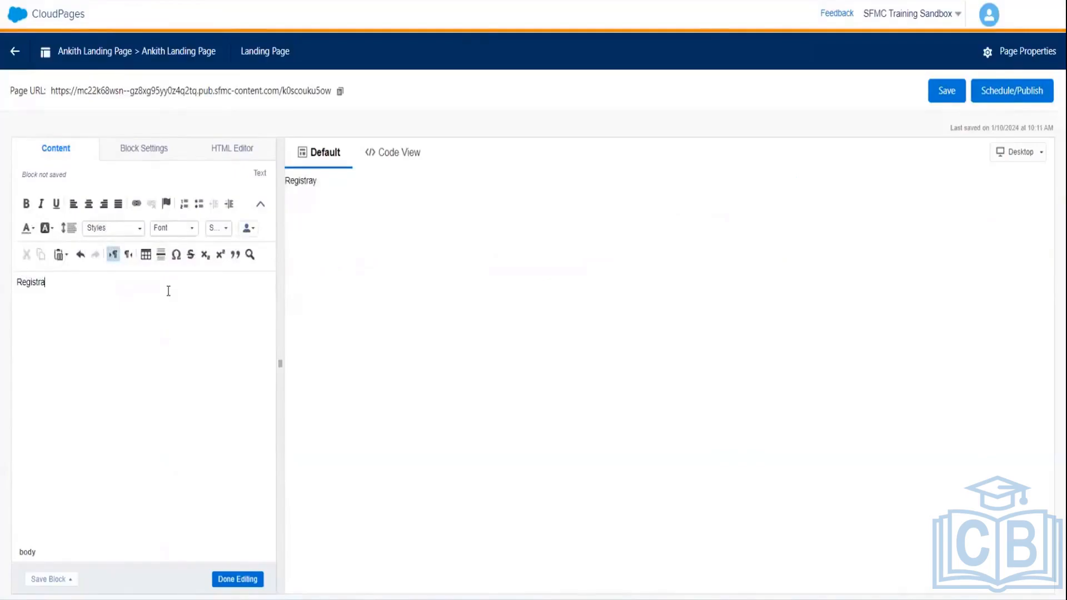
text(tion Form)
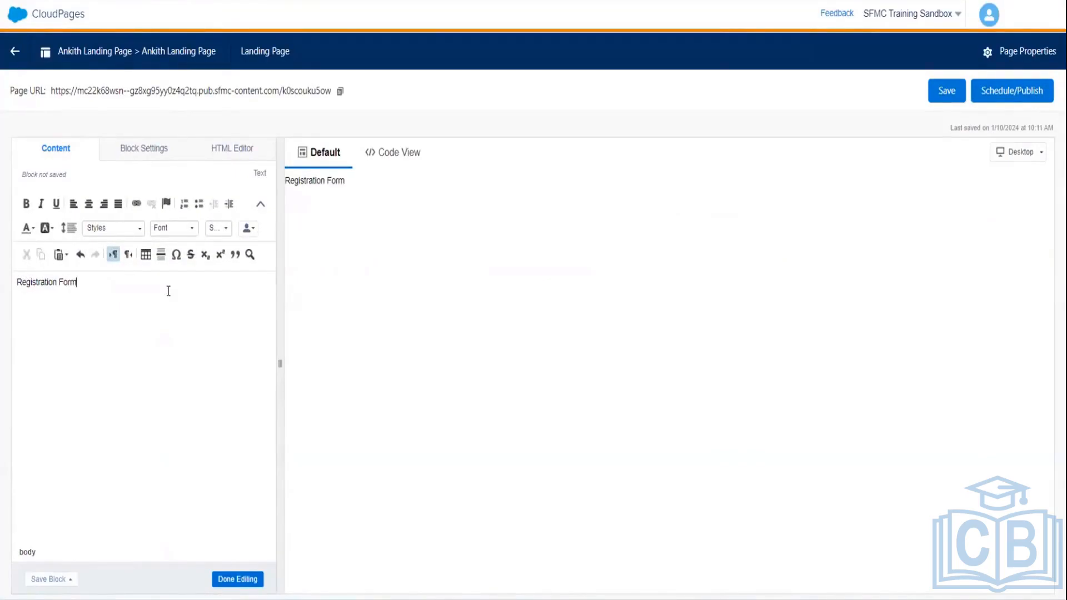
- Make the 'Registration Form' text centred, bold and font size 20
drag(99, 286, 5, 282)
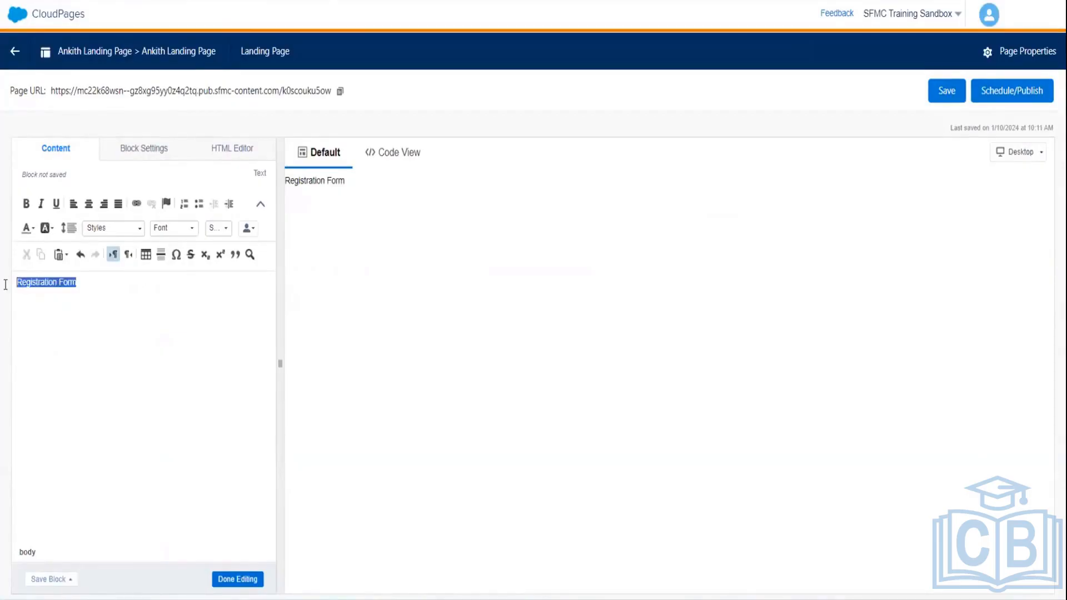
click(87, 207)
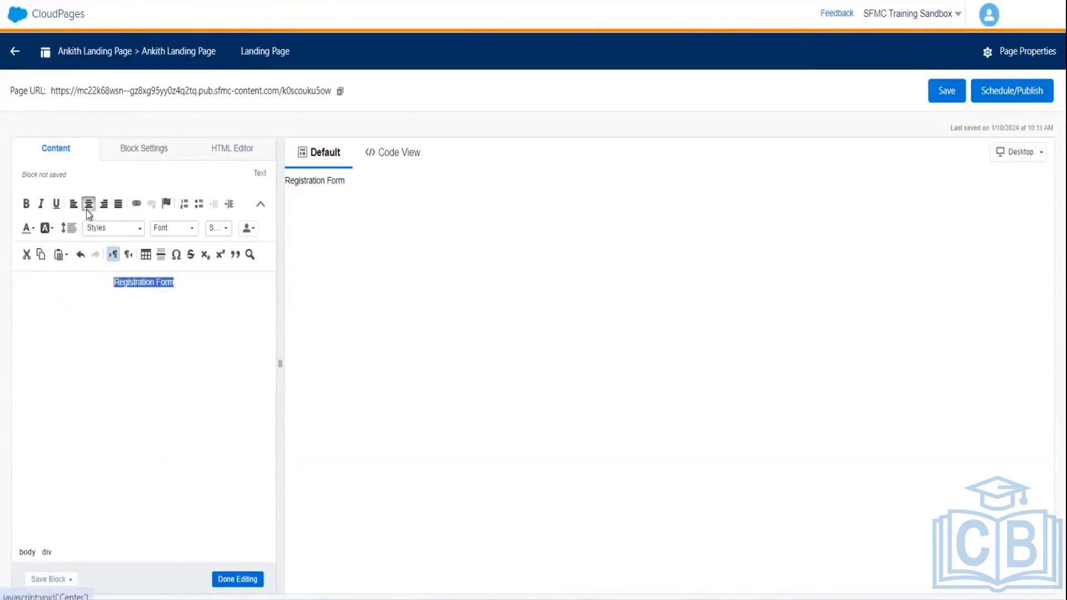
click(26, 204)
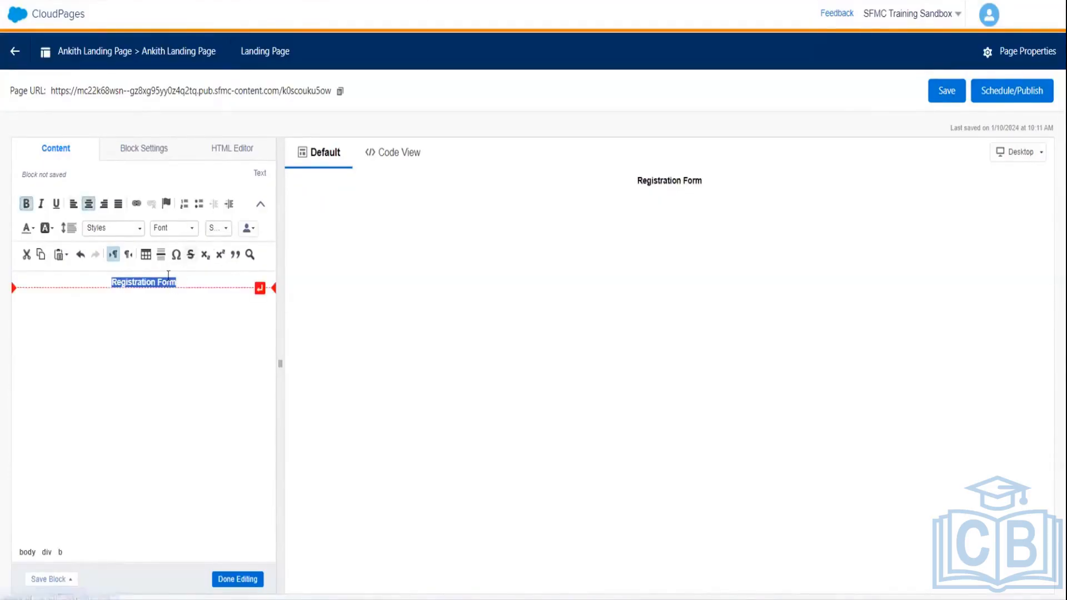
click(227, 228)
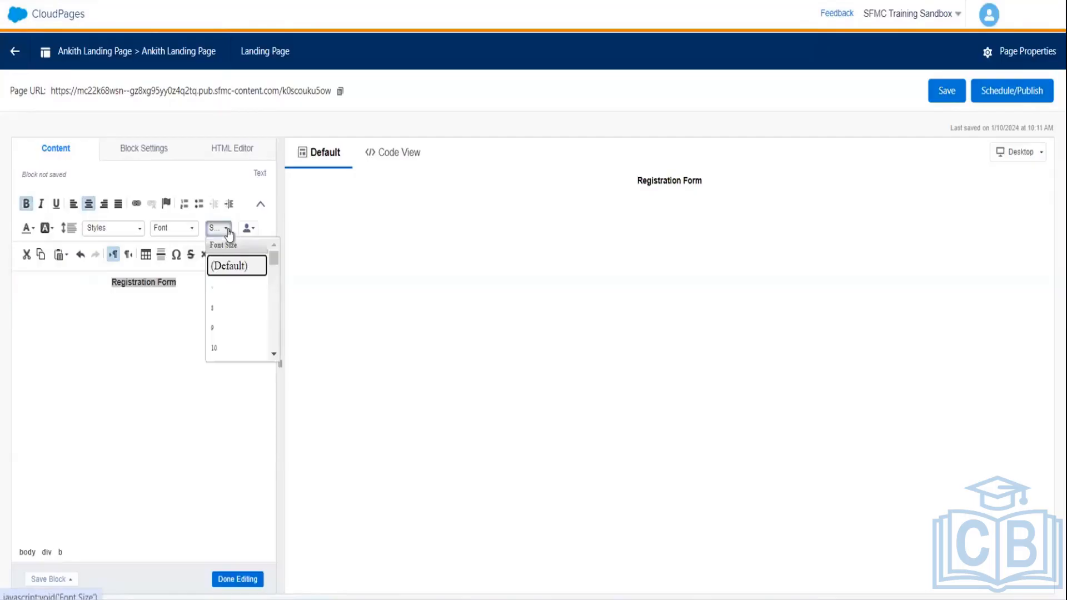
click(272, 352)
click(273, 351)
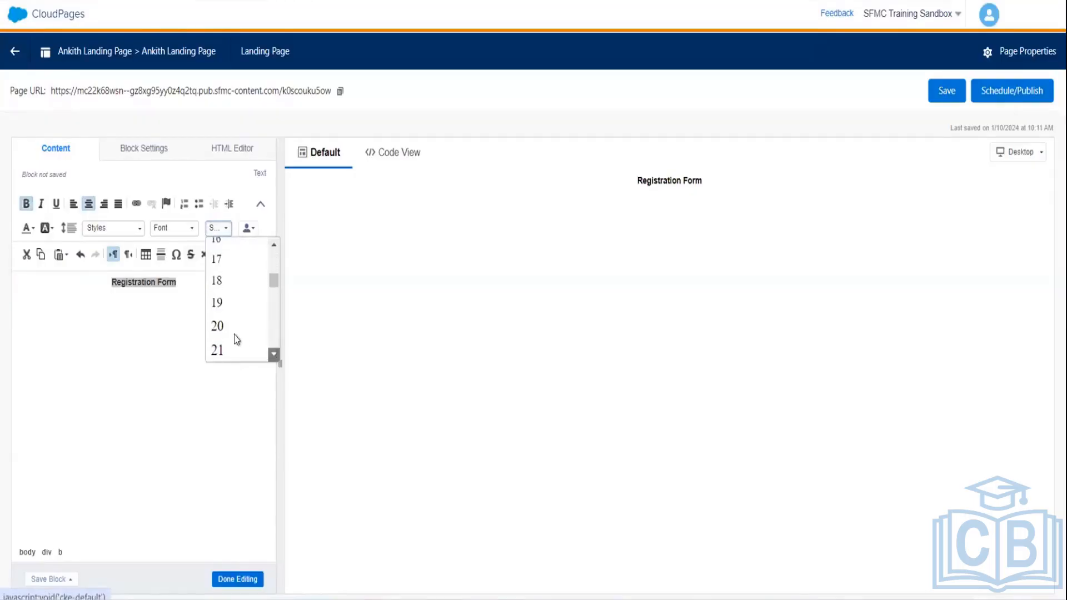
click(218, 328)
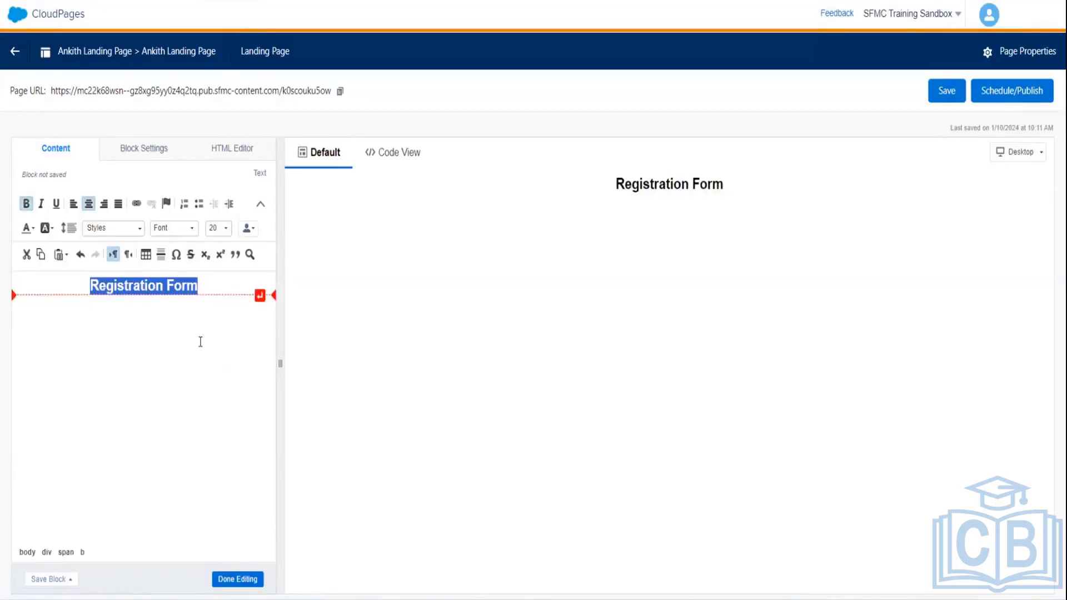
click(200, 342)
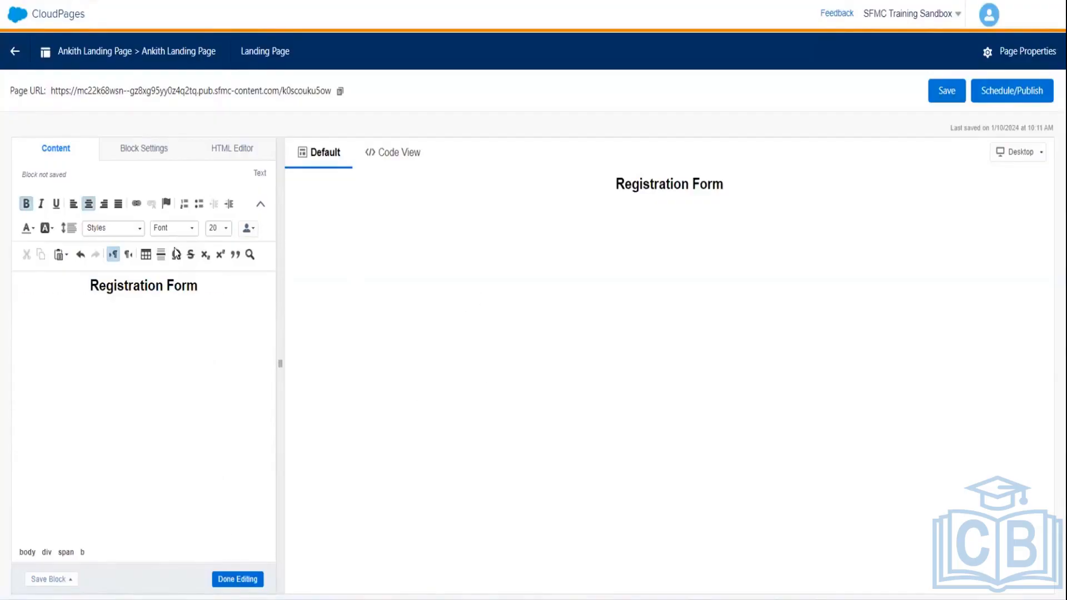
- Close the heading editor, attempt dropping Smart Capture and Button blocks, then reopen and close the heading
click(238, 578)
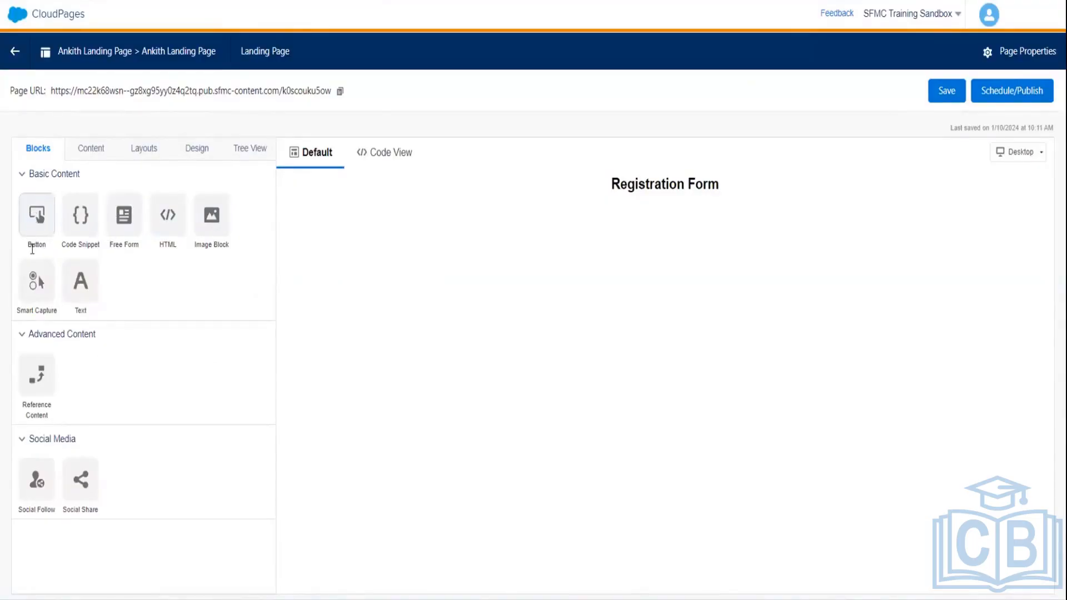
drag(30, 284, 689, 275)
drag(35, 275, 626, 236)
drag(27, 222, 685, 219)
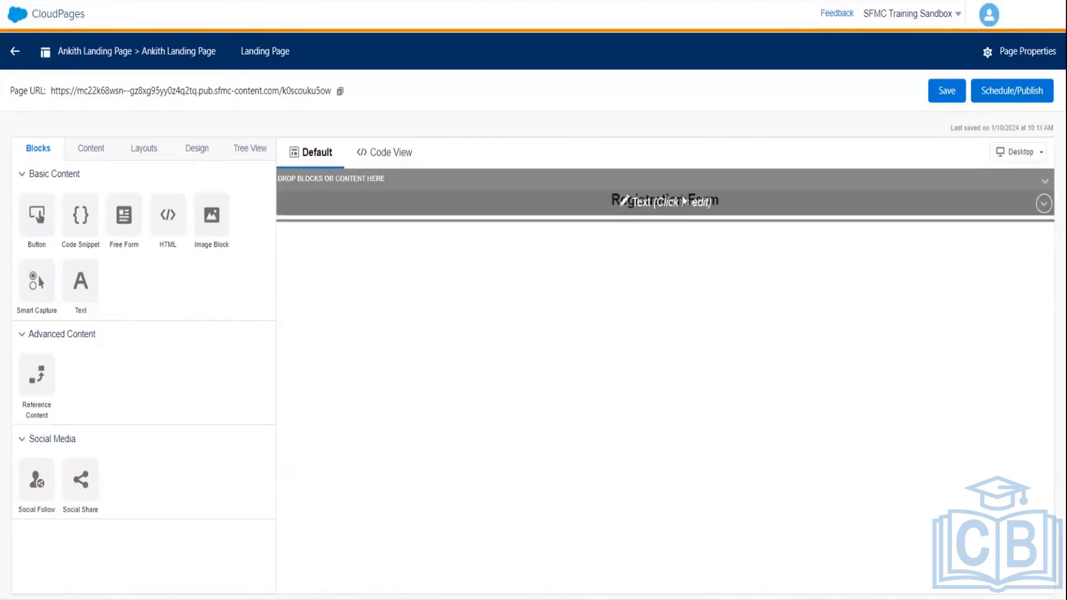
click(722, 199)
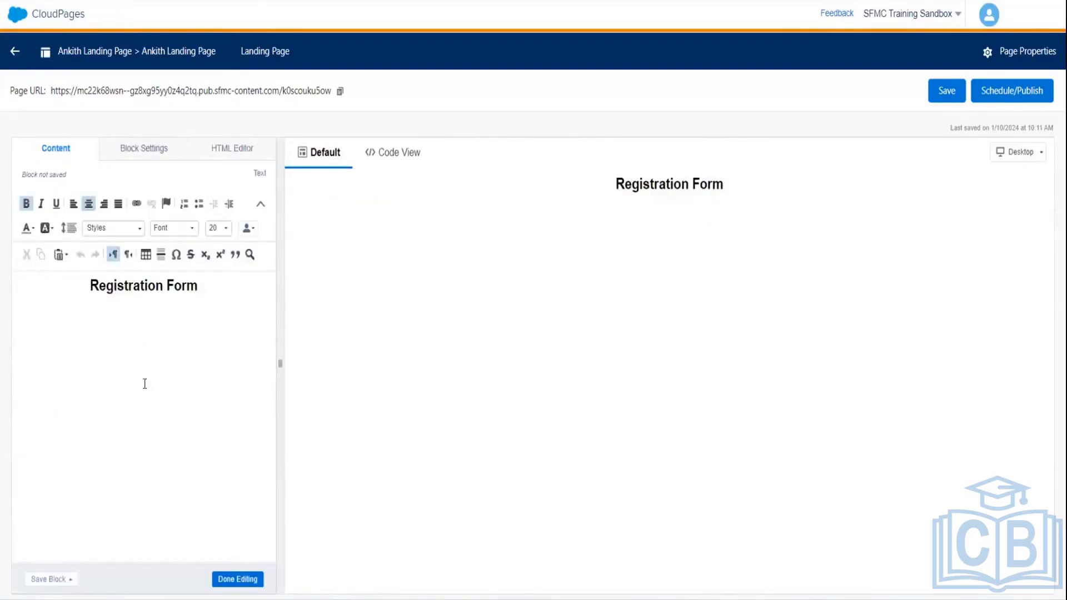
click(229, 580)
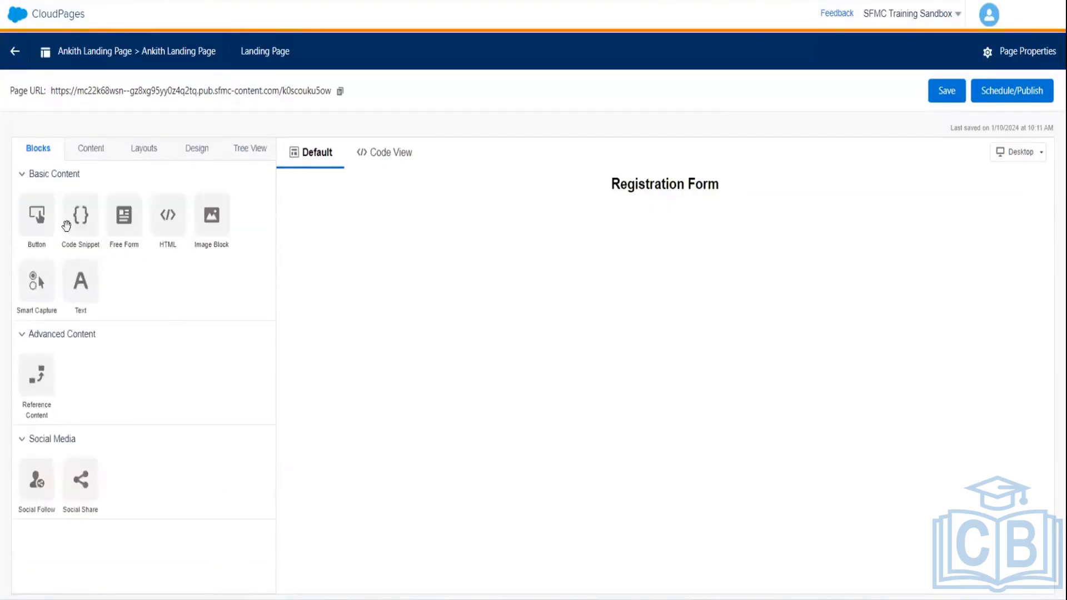
- Drop a Button block above the heading and relabel it 'Click For Registration'
drag(38, 215, 683, 183)
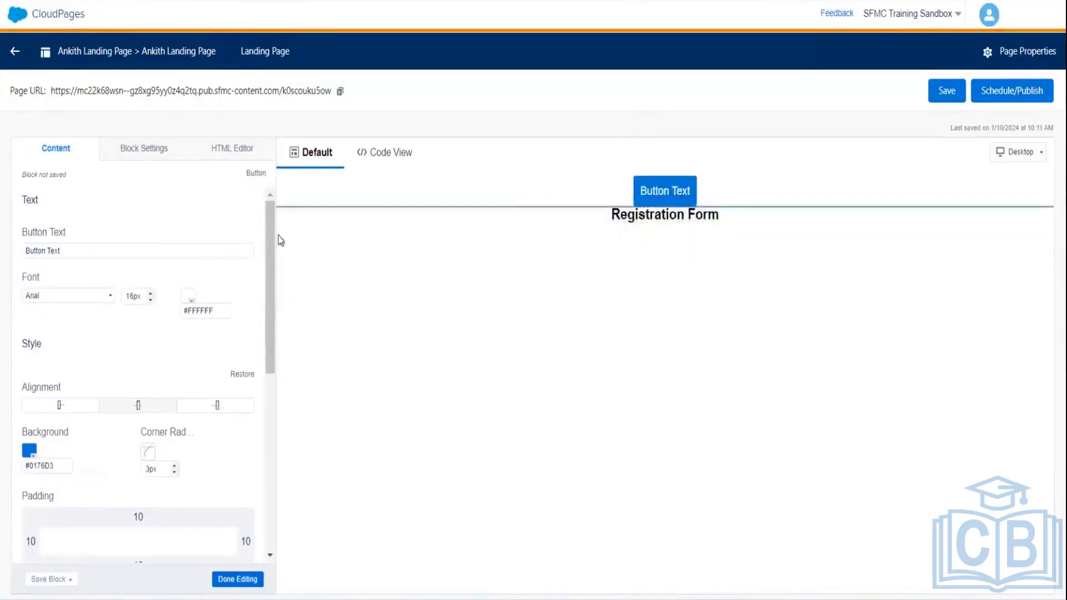
click(78, 250)
key(BackSpace)
key(BackSpace)
key(BackSpace)
key(BackSpace)
key(BackSpace)
key(BackSpace)
key(BackSpace)
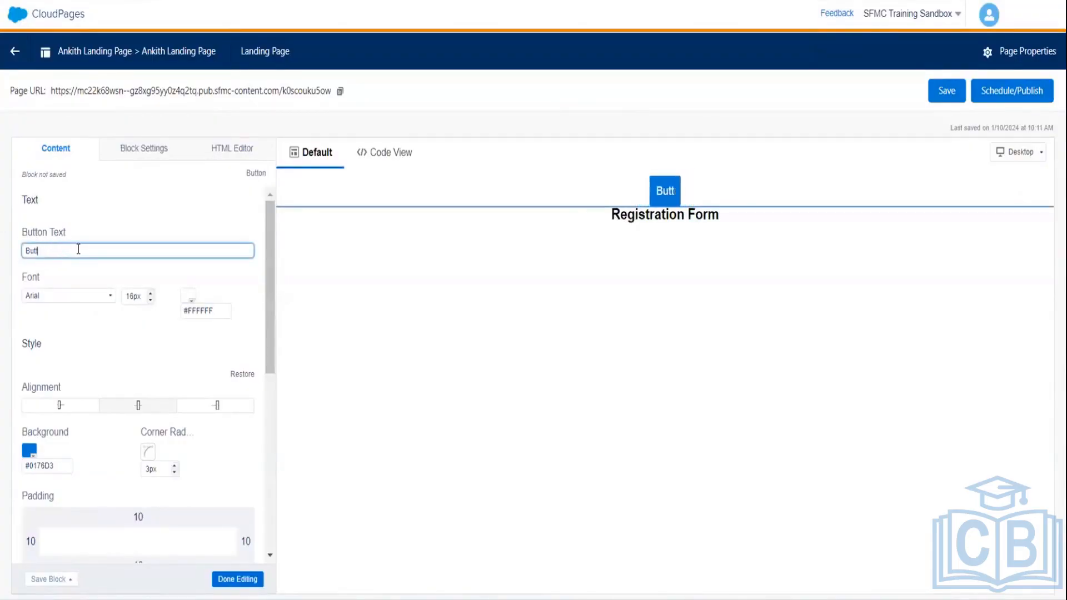
key(BackSpace)
key(BackSpace)
key(BackSpace)
key(BackSpace)
text(C)
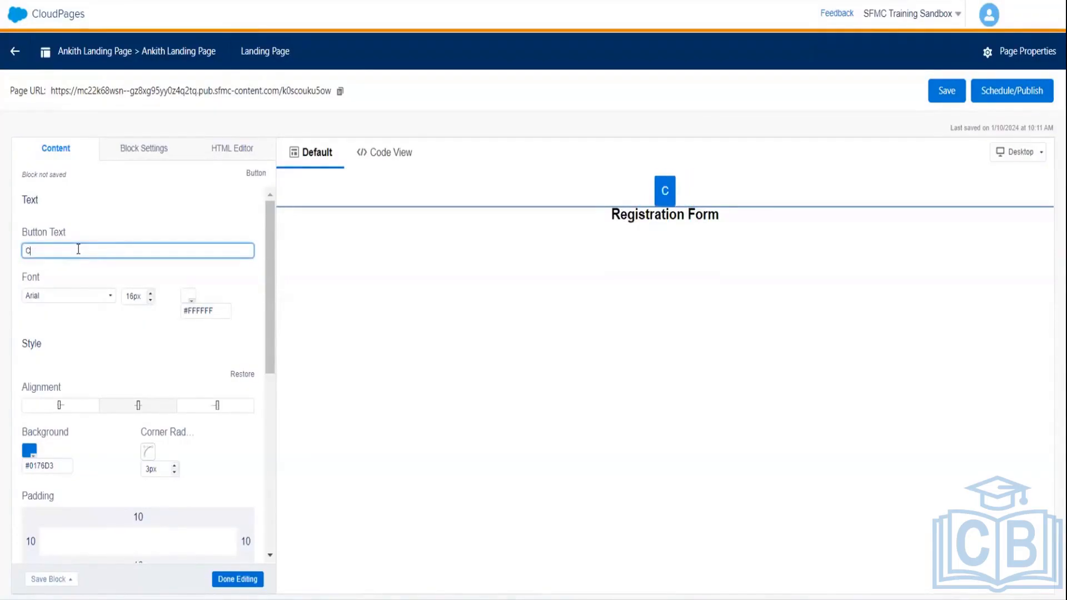
text(lick For )
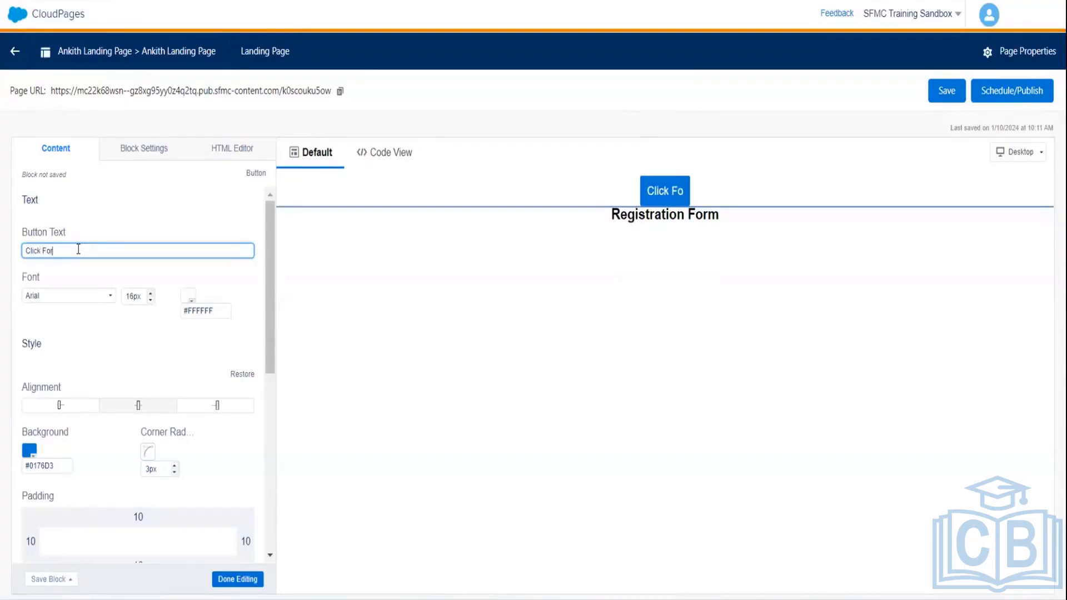
text(Re)
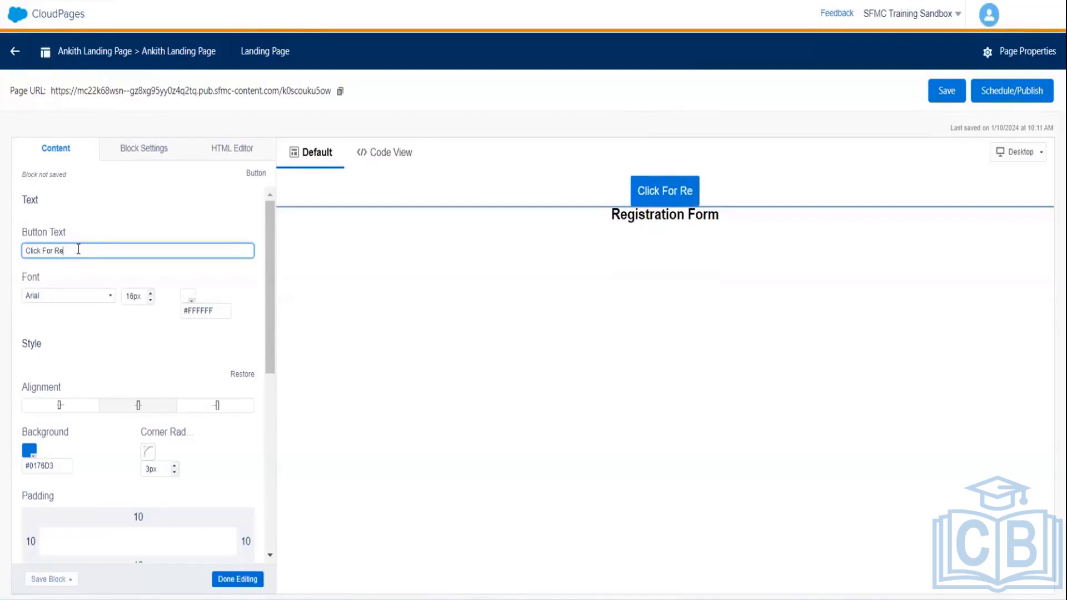
text(gistrat)
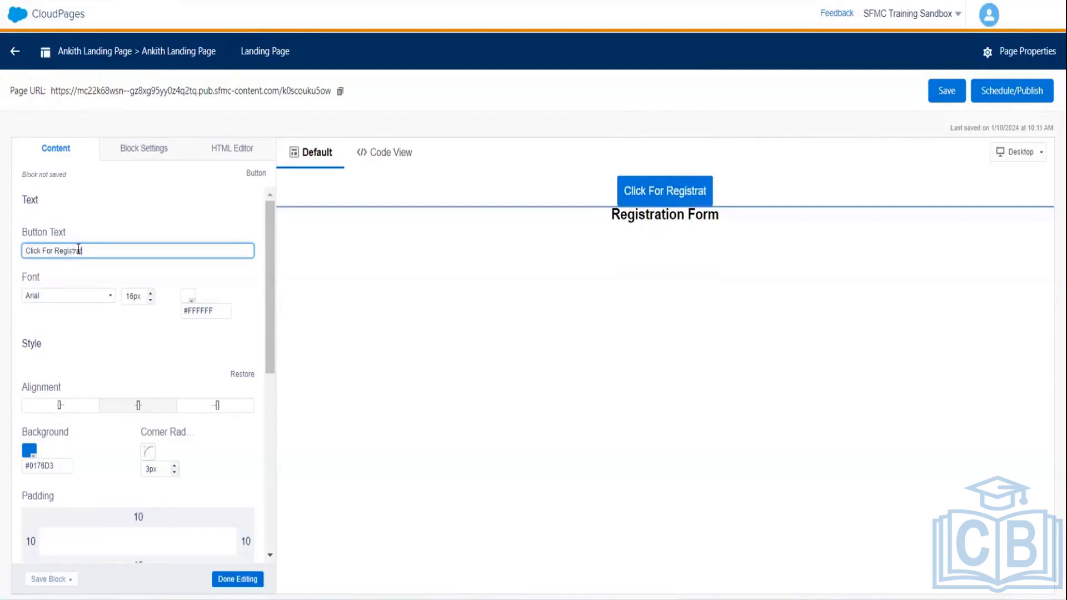
text(ion)
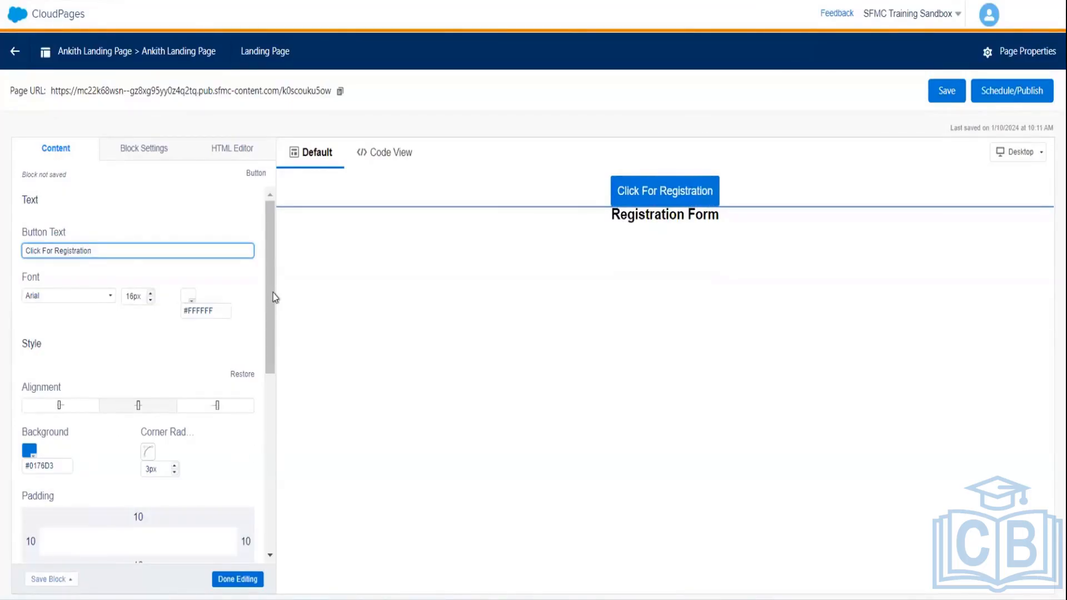
drag(269, 297, 264, 539)
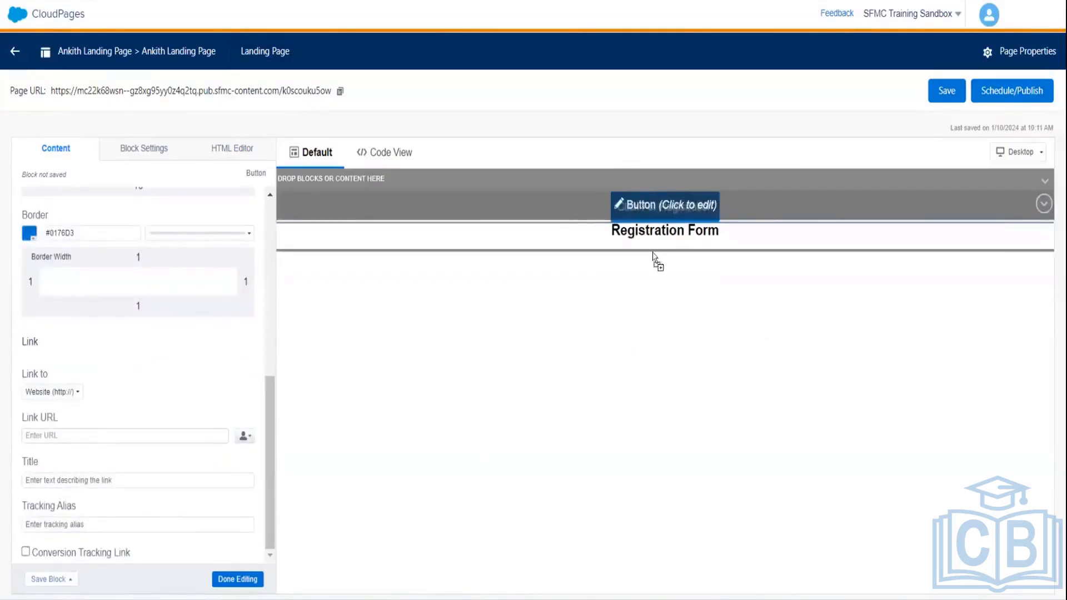
mouse_move(654, 253)
mouse_down()
mouse_move(657, 276)
mouse_move(655, 252)
mouse_up()
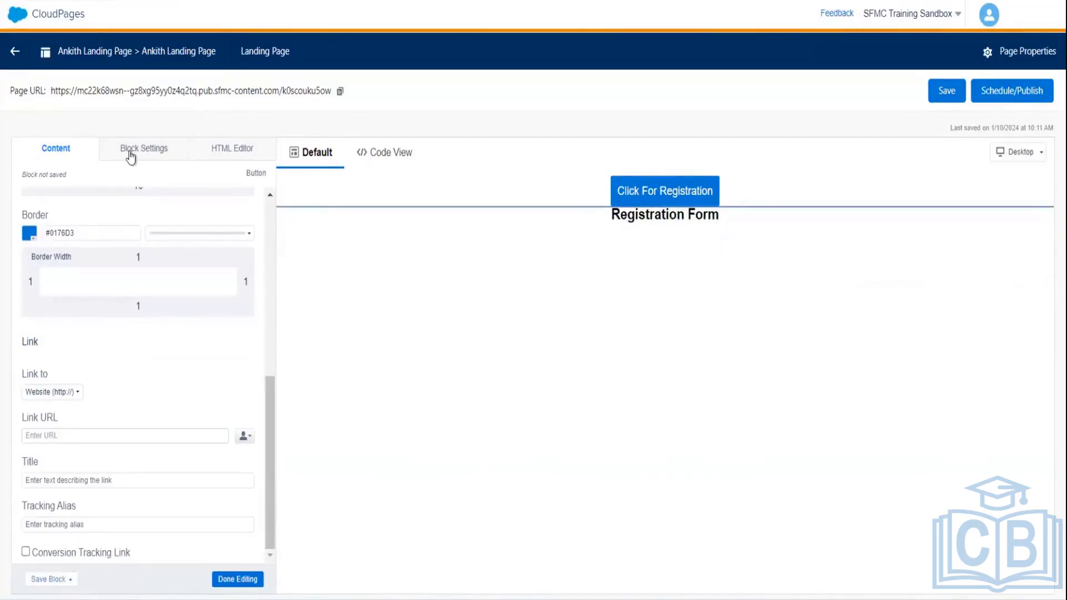
- Add a Smart Capture form named 'My Registration' below the button
click(232, 581)
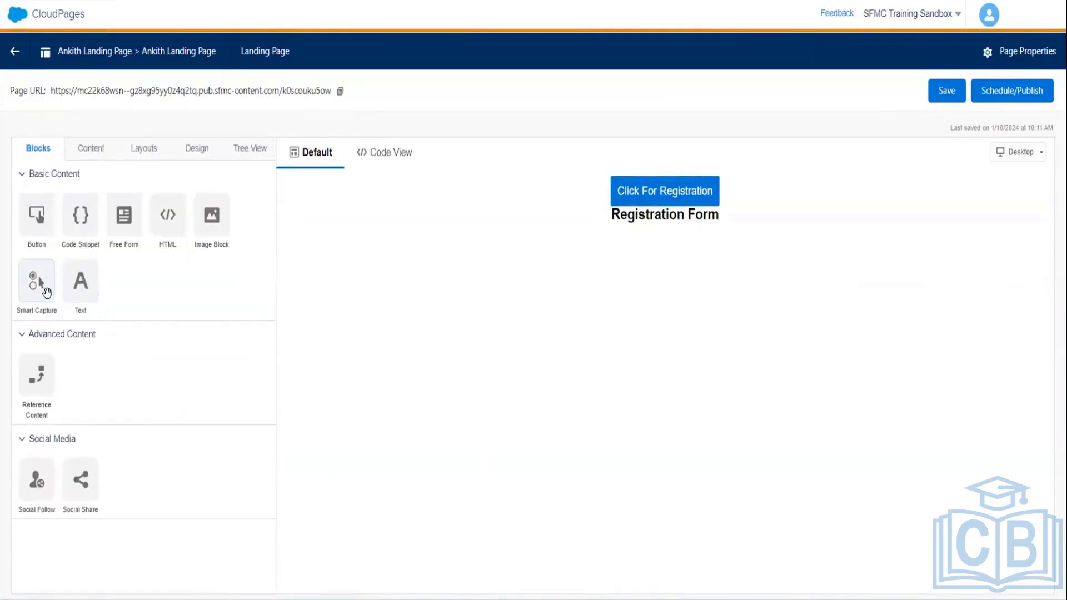
drag(47, 293, 660, 220)
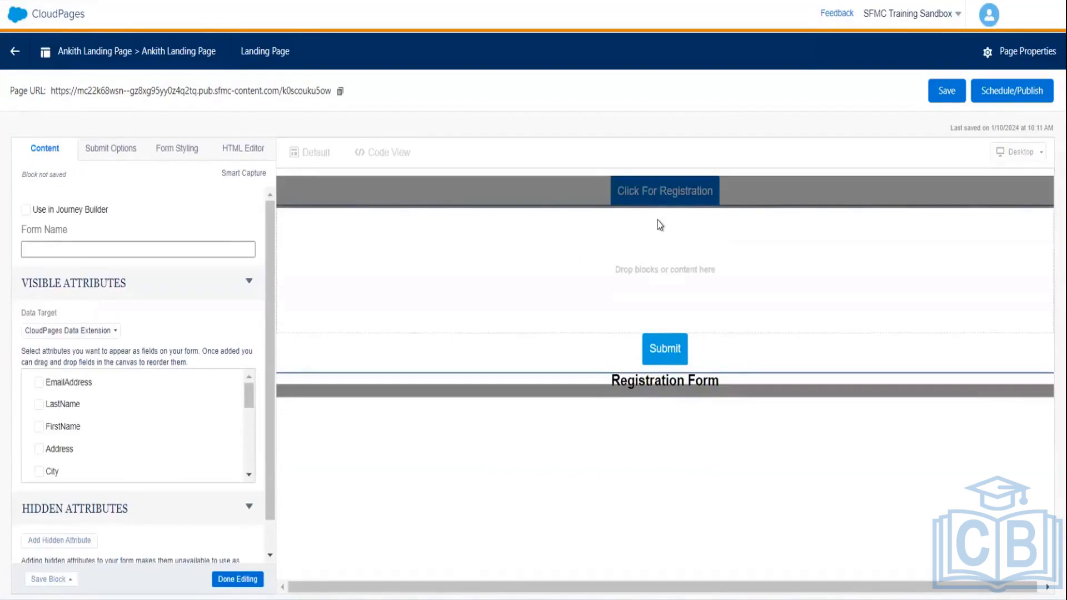
click(135, 253)
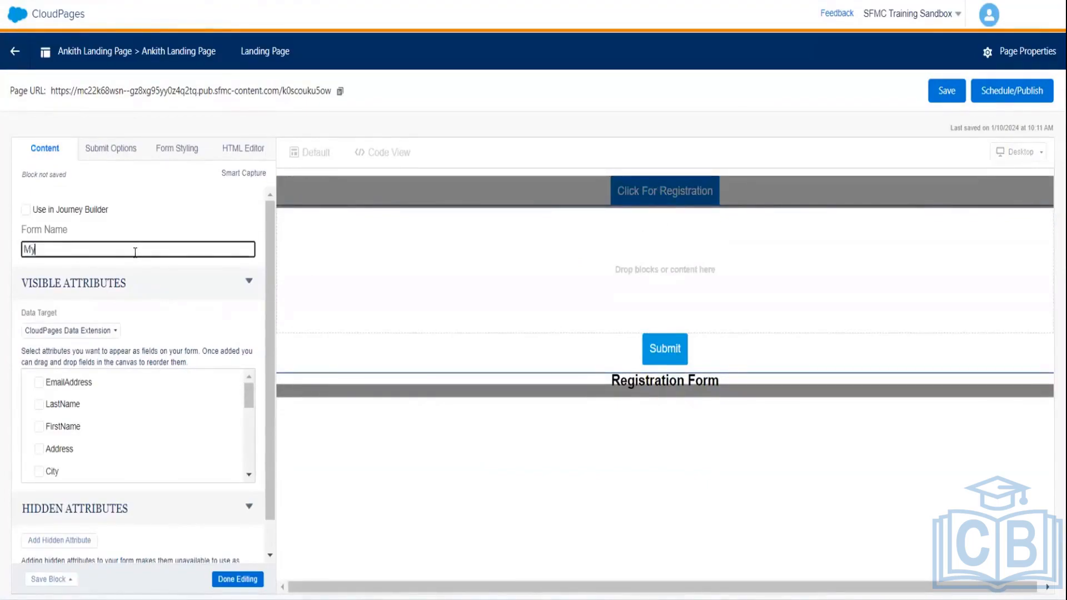
text(My Registration)
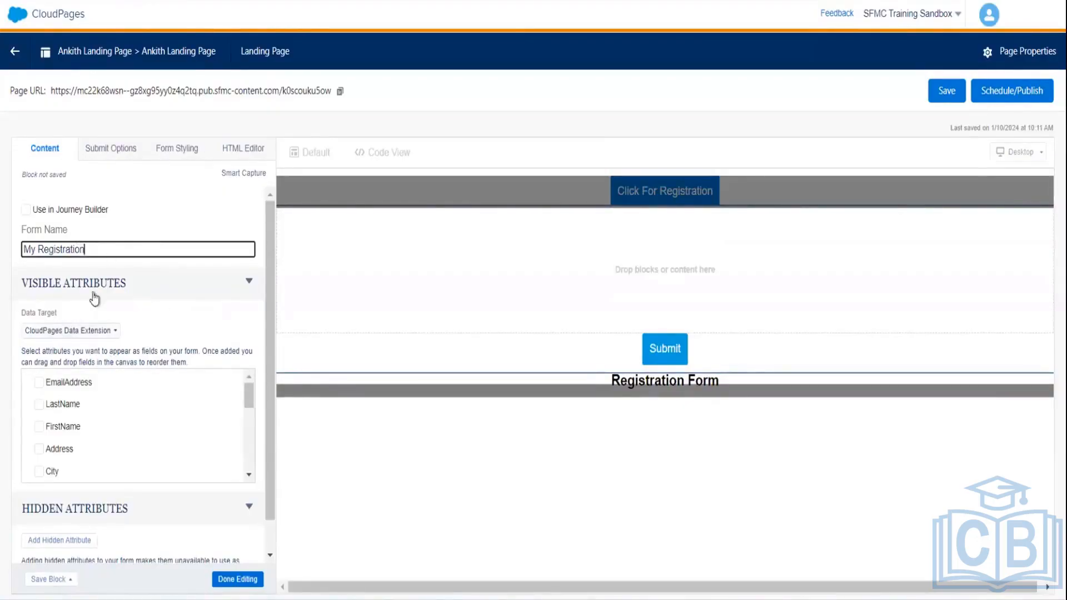
- Add EmailAddress, LastName, FirstName, Address, City, ZipCode, Phone and Gender fields to the form
click(36, 383)
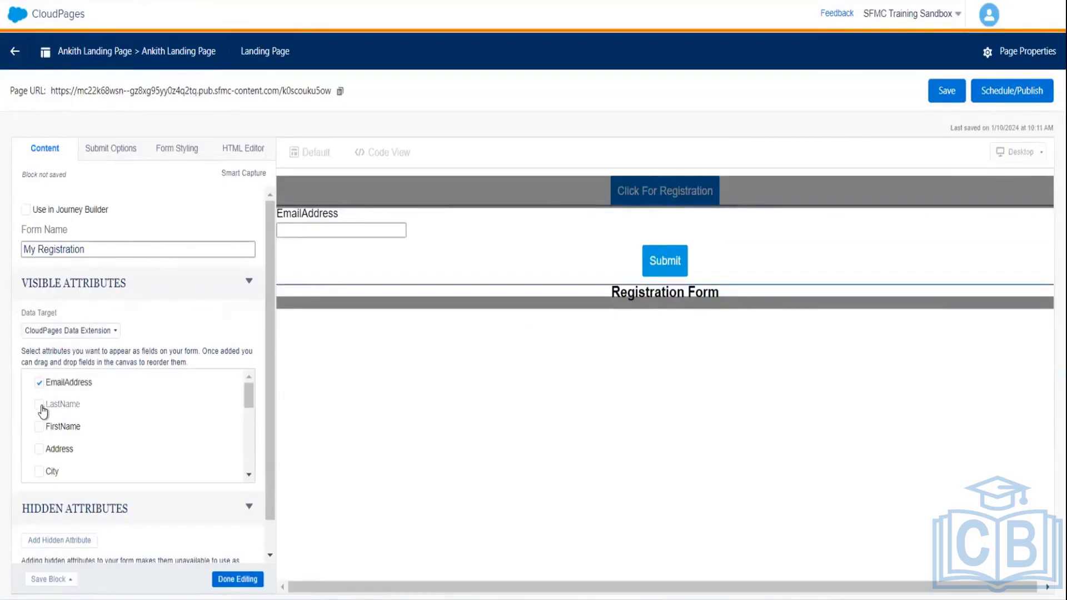
click(39, 404)
click(40, 427)
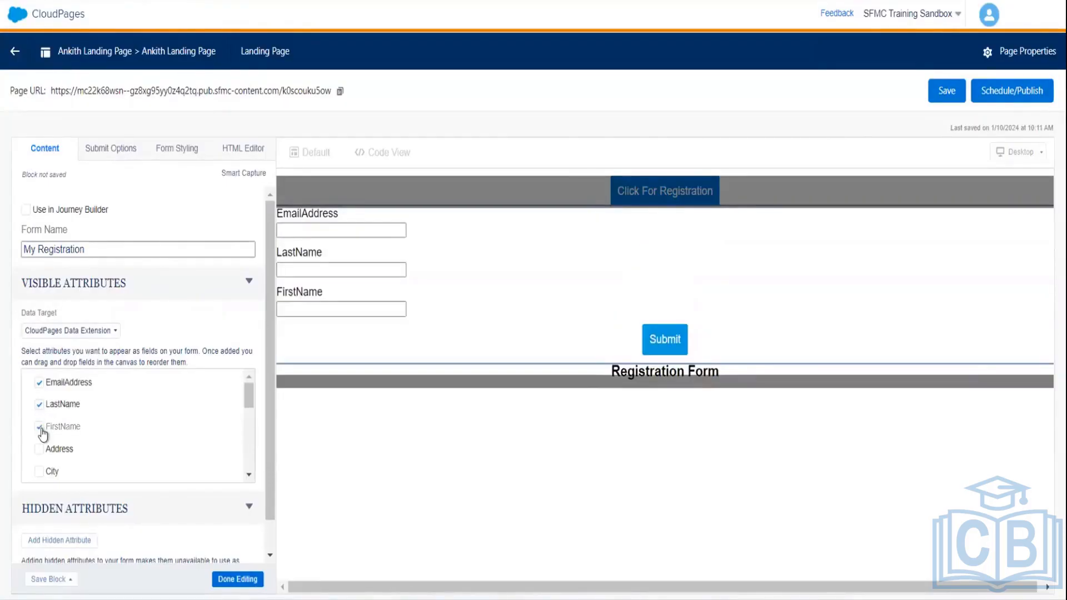
click(39, 449)
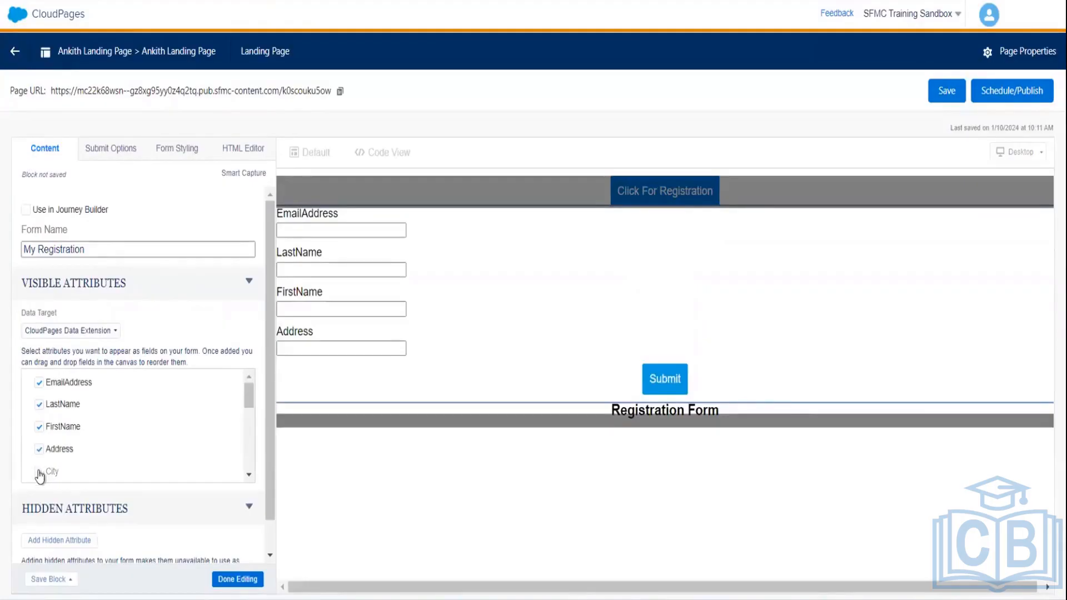
click(39, 472)
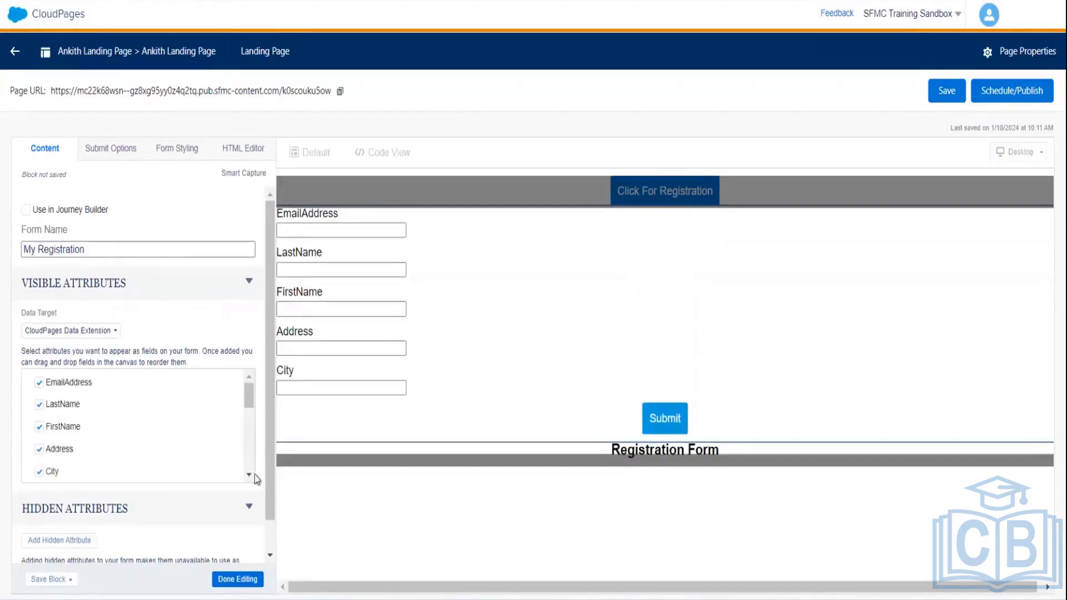
scroll(251, 475, down, 4)
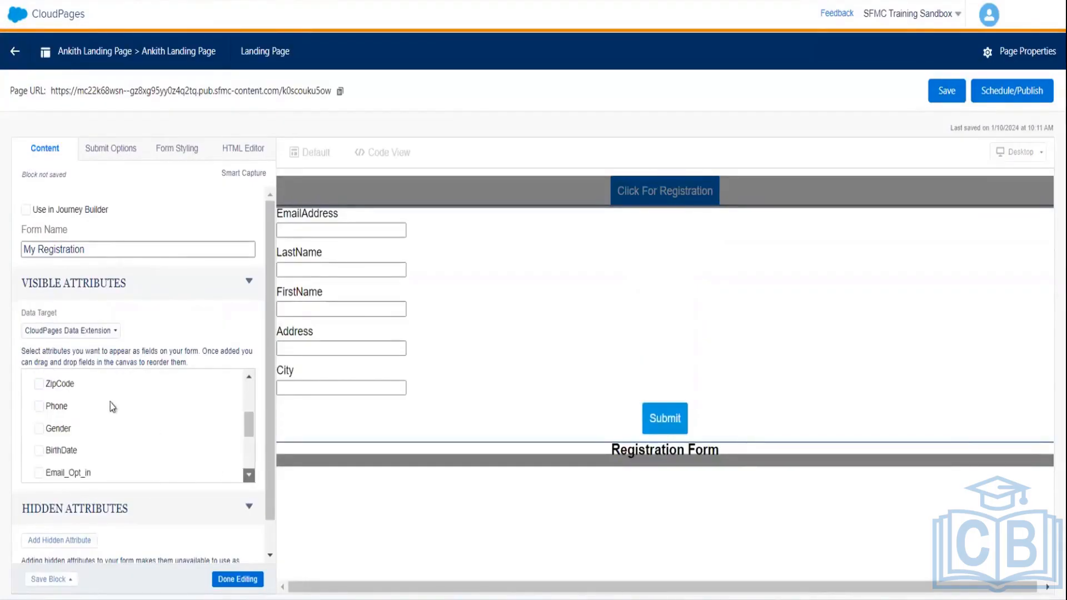
click(39, 385)
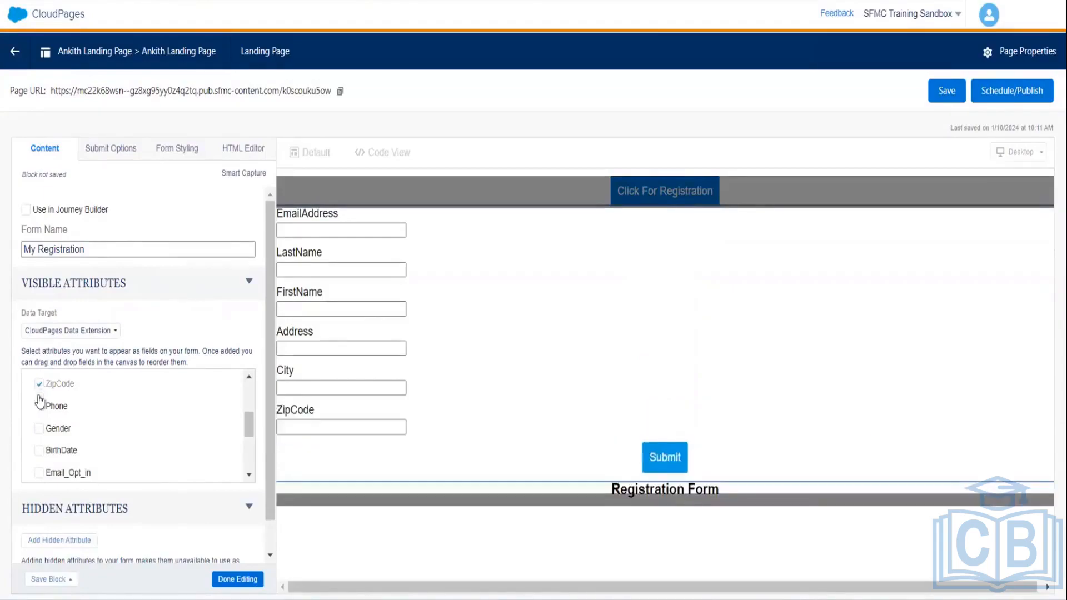
click(39, 409)
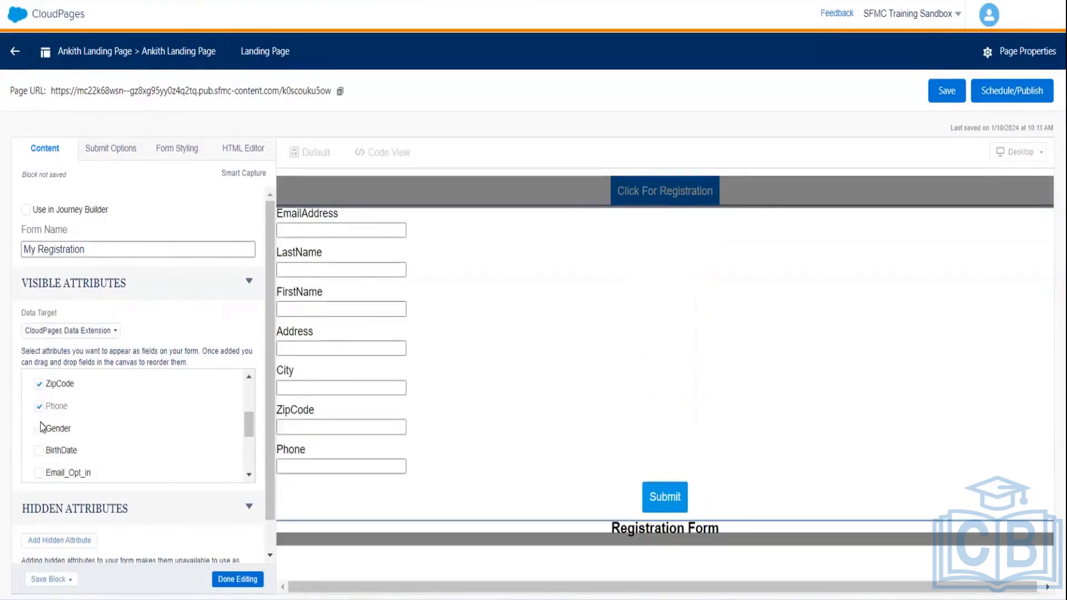
click(39, 429)
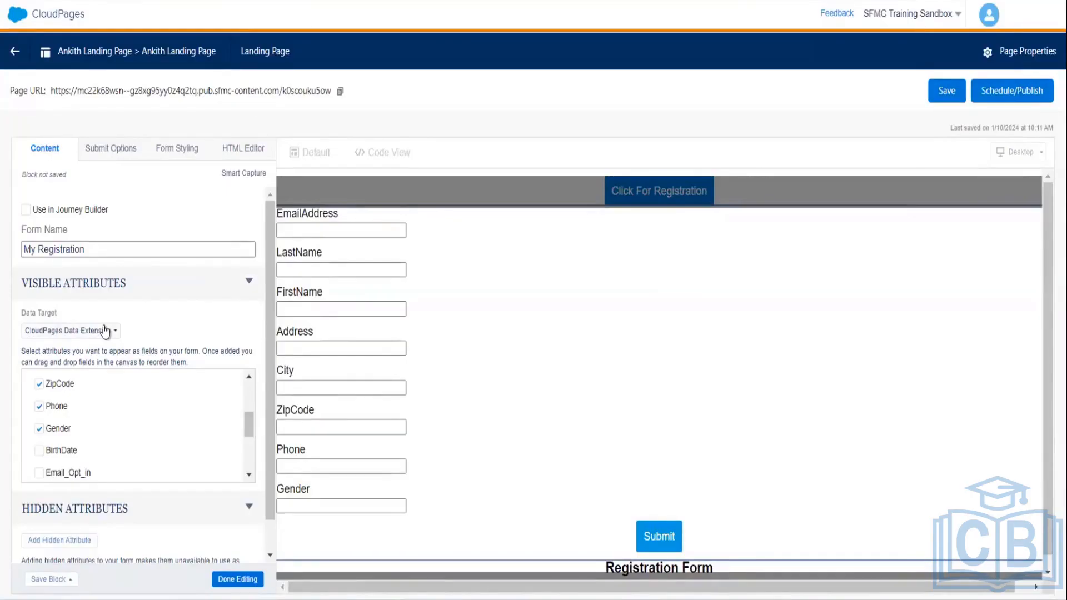
click(104, 332)
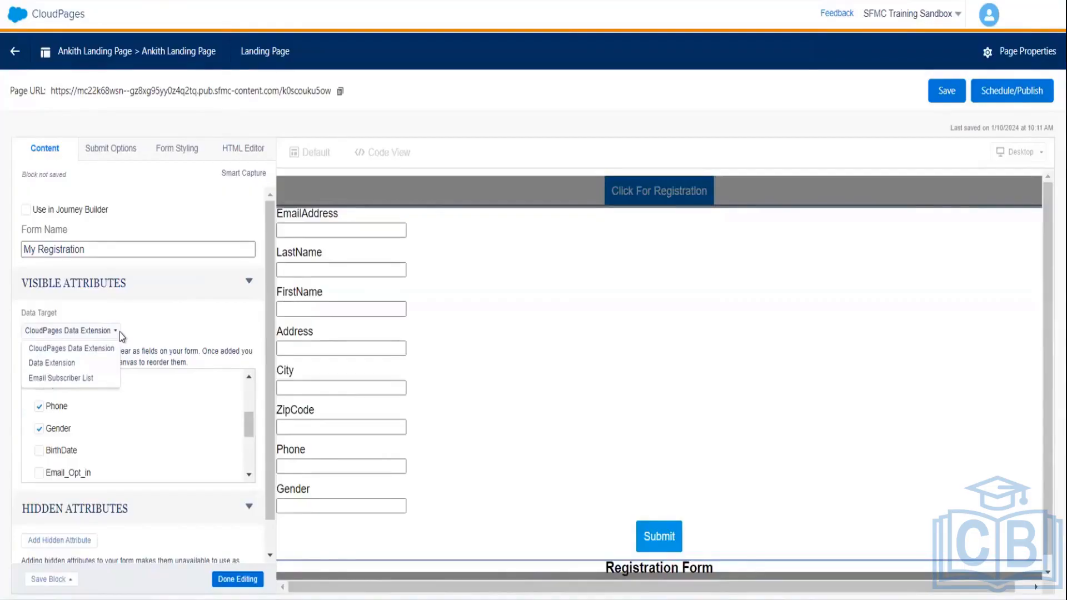
- Set the form's Data Target to Data Extension and expand the Data Extensions folder in the chooser
click(55, 364)
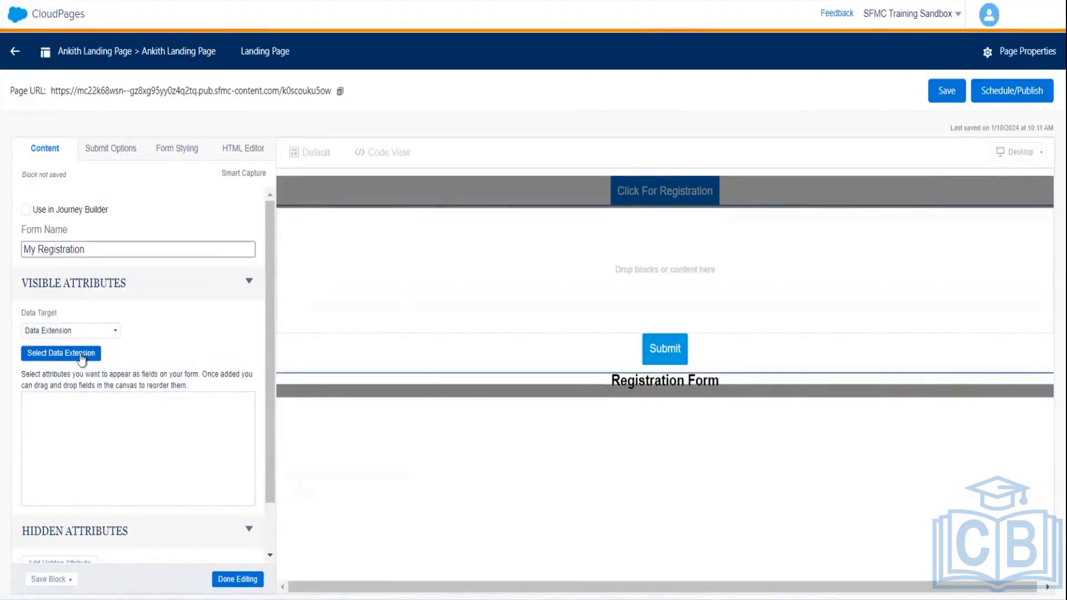
click(80, 355)
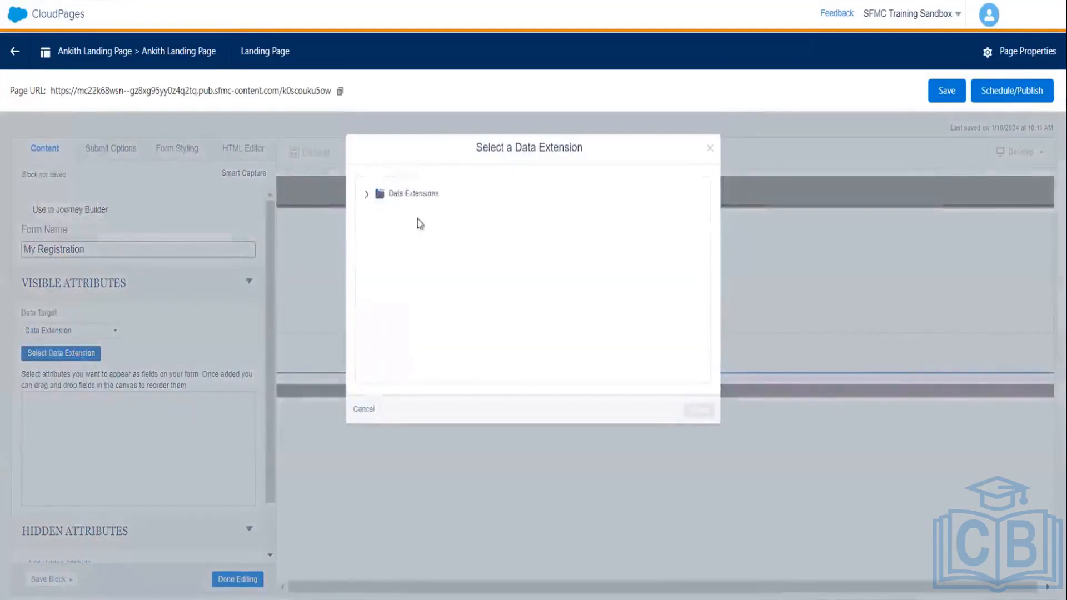
click(367, 194)
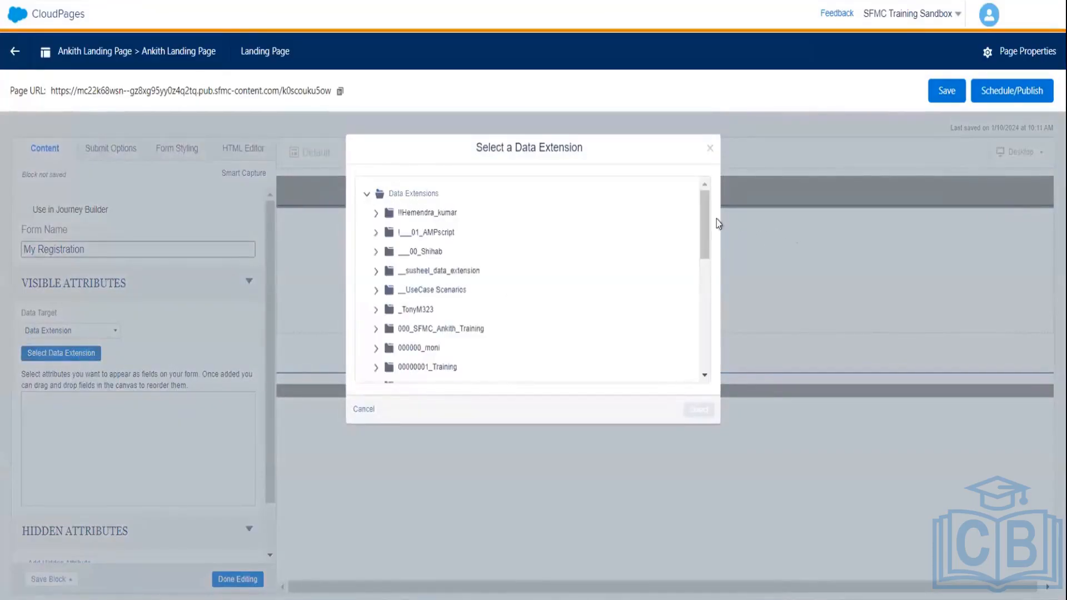
- Load more folders until My Customer Data Extn appears, then check it
drag(703, 218, 704, 353)
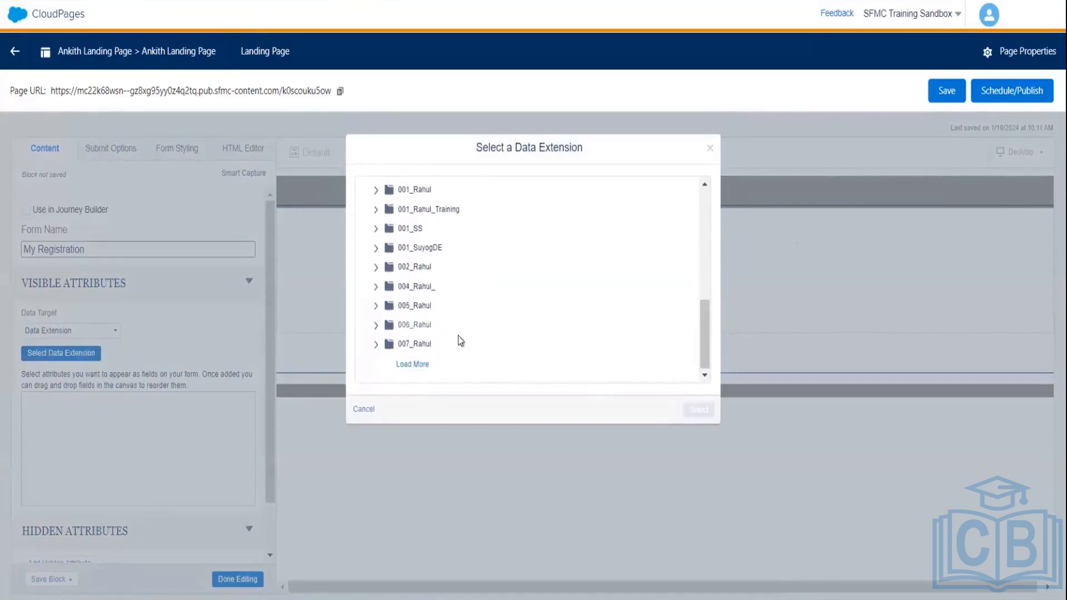
click(415, 364)
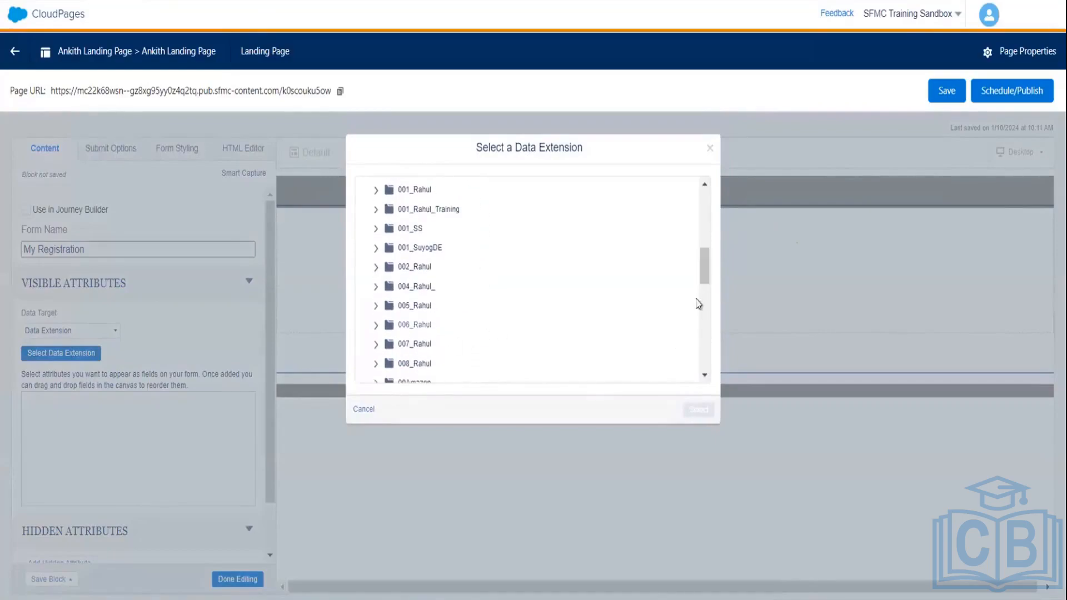
scroll(709, 286, down, 10)
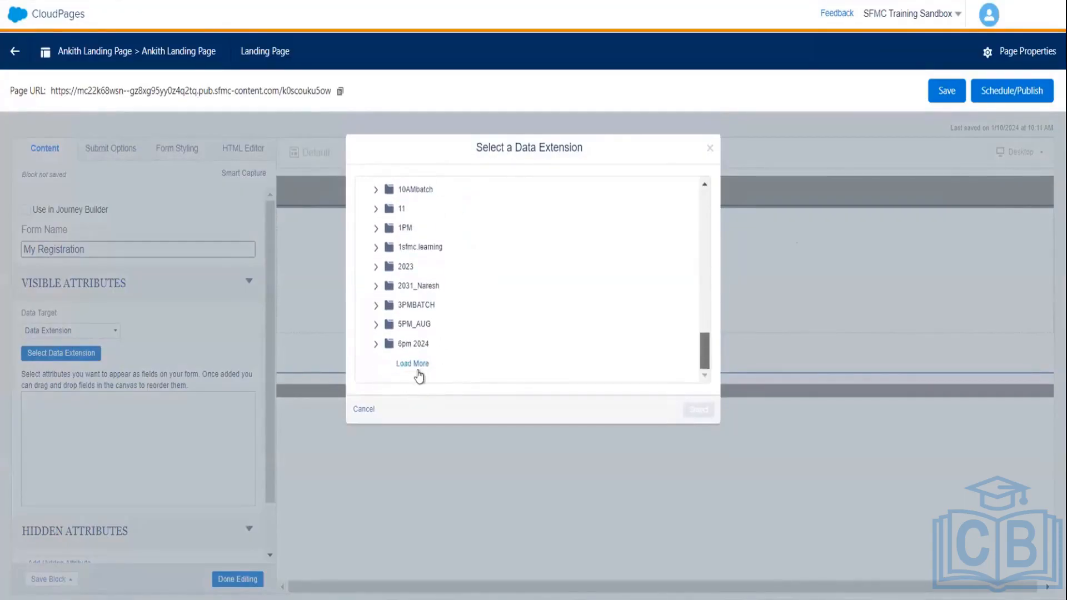
click(424, 365)
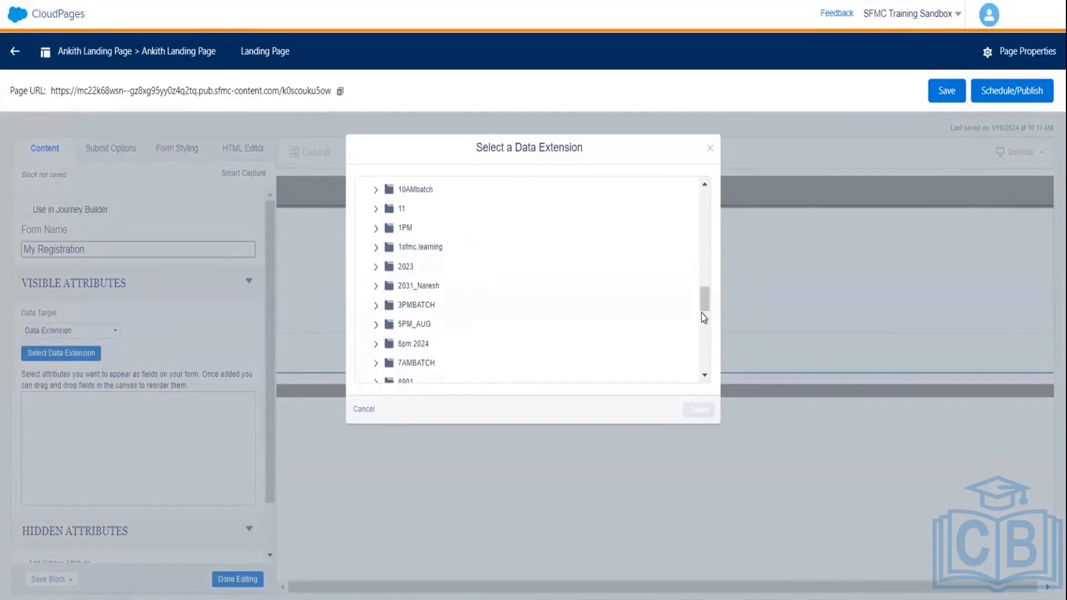
scroll(702, 321, down, 5)
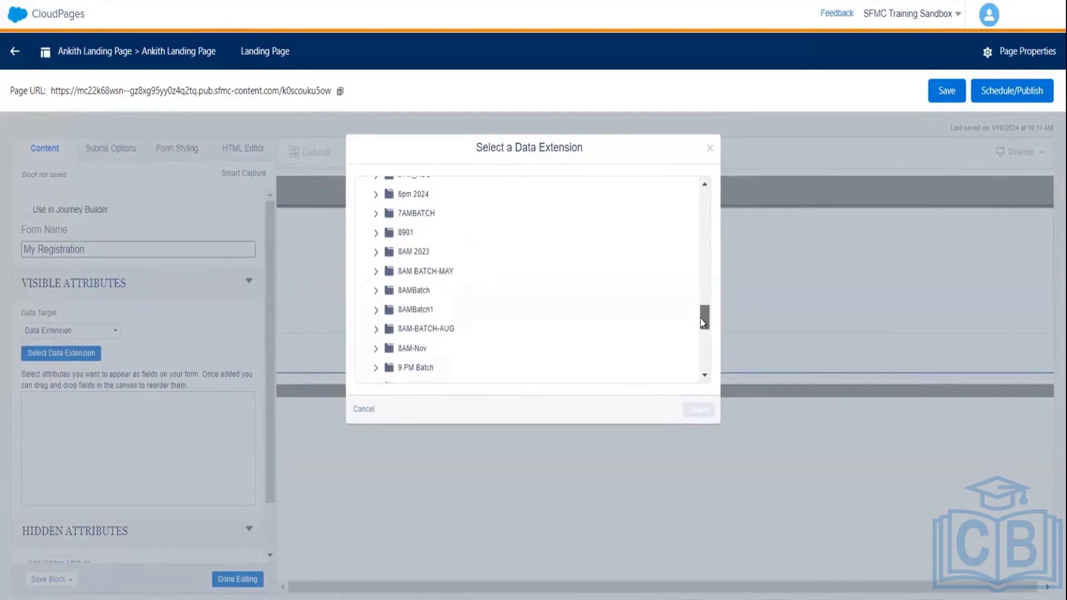
drag(701, 333, 704, 367)
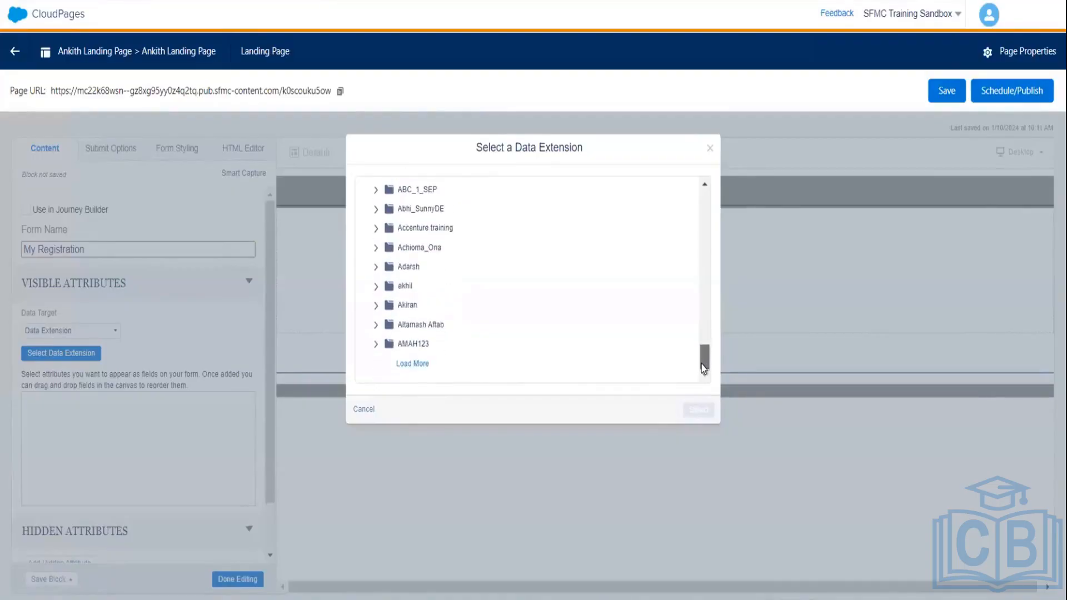
click(410, 364)
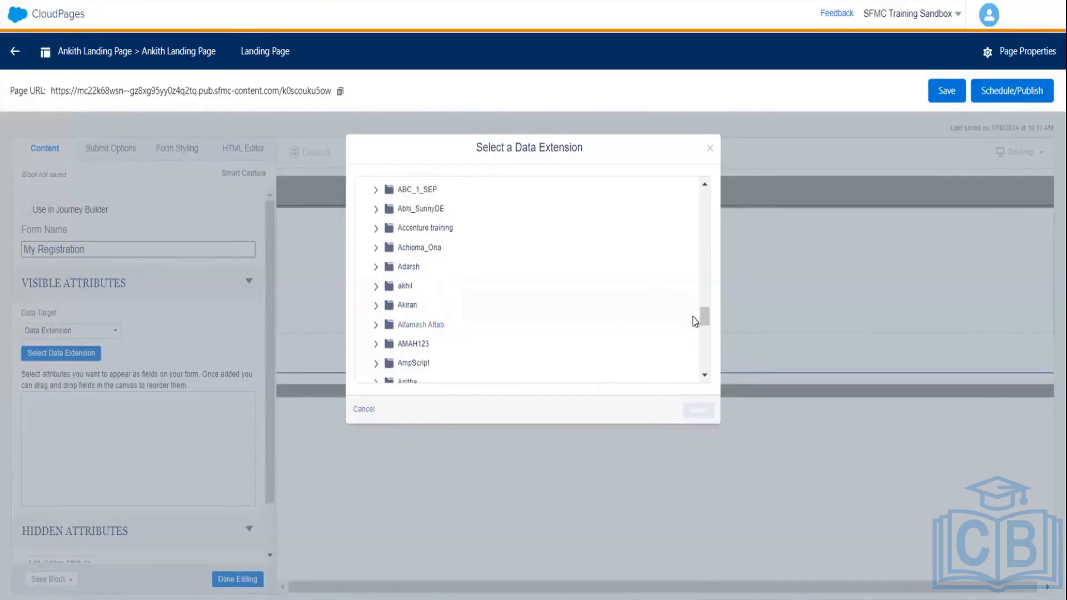
scroll(705, 332, down, 5)
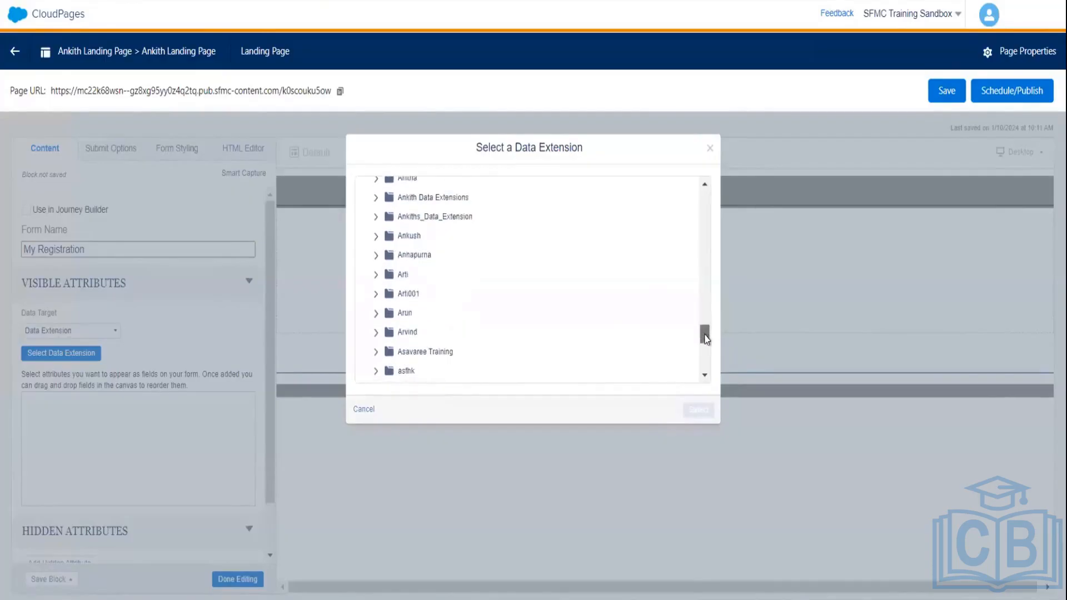
click(438, 192)
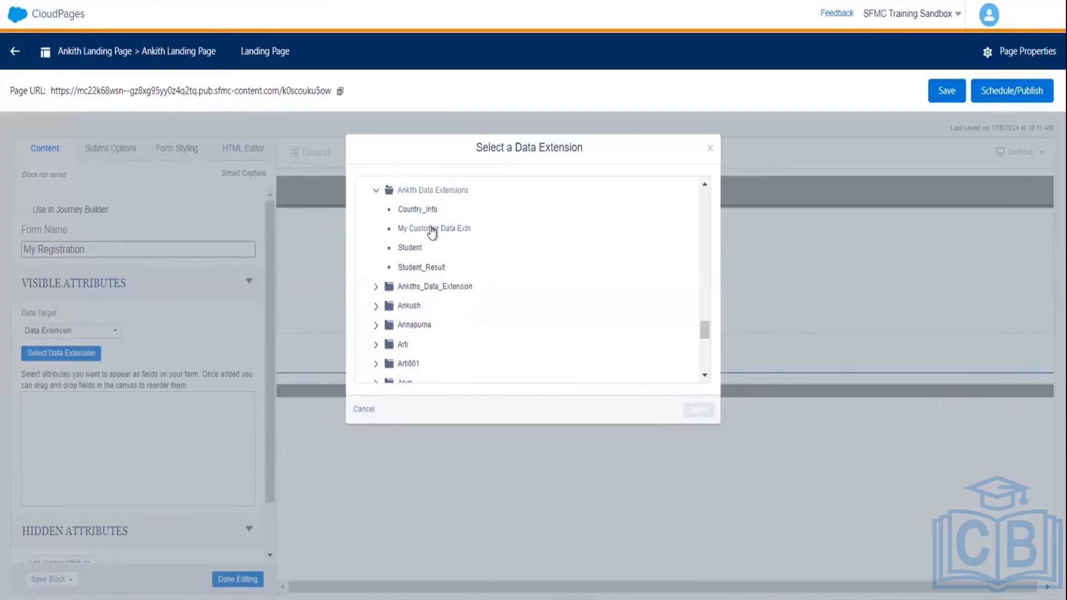
click(432, 230)
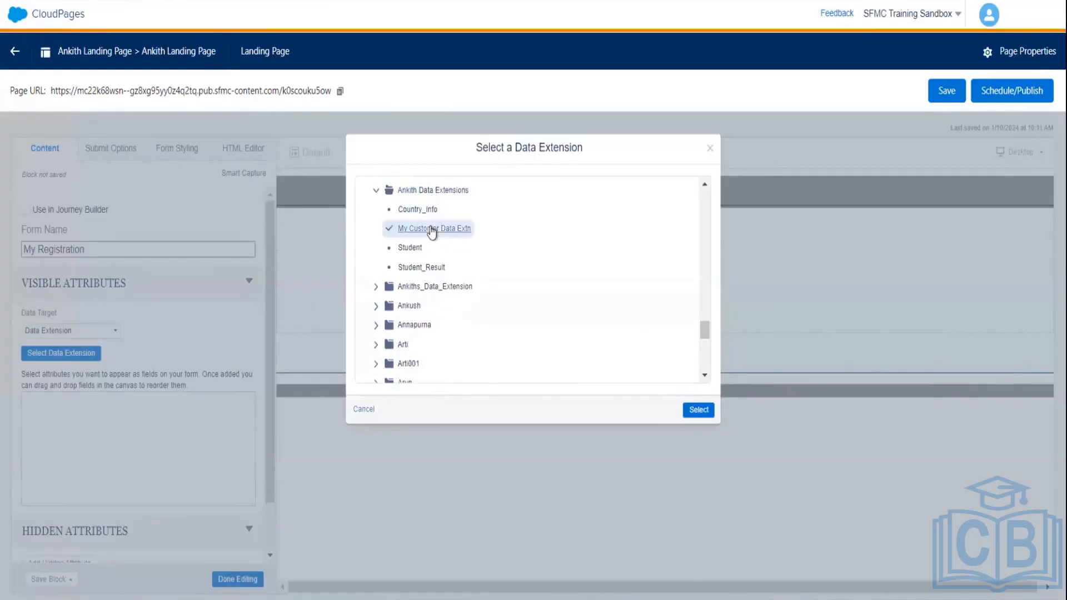
- Confirm My Customer Data Extn and show its name, mobile, email, dob, city, state and zip fields
click(696, 411)
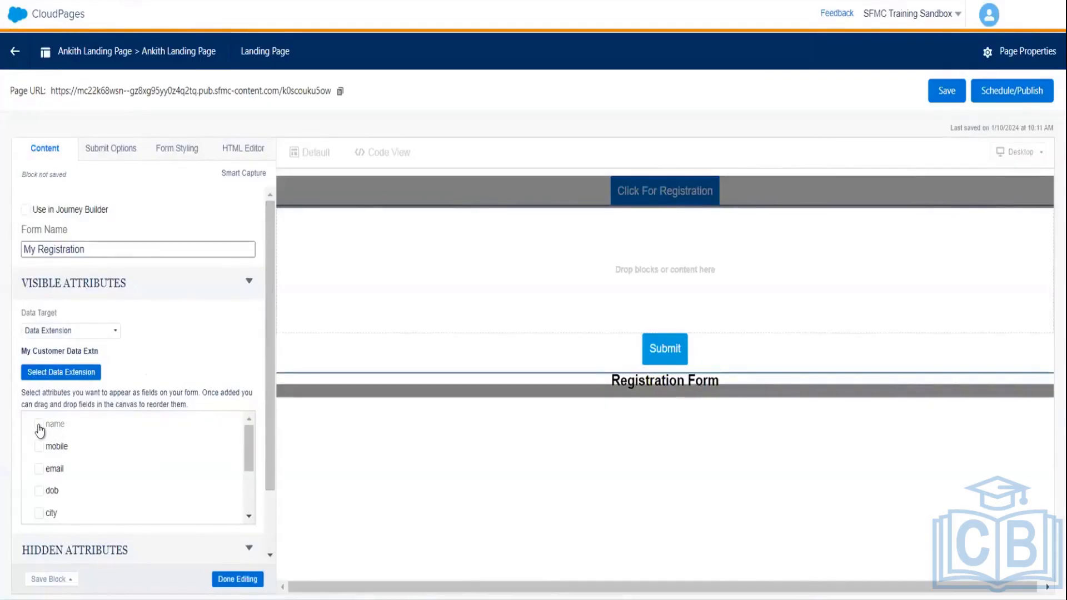
click(39, 424)
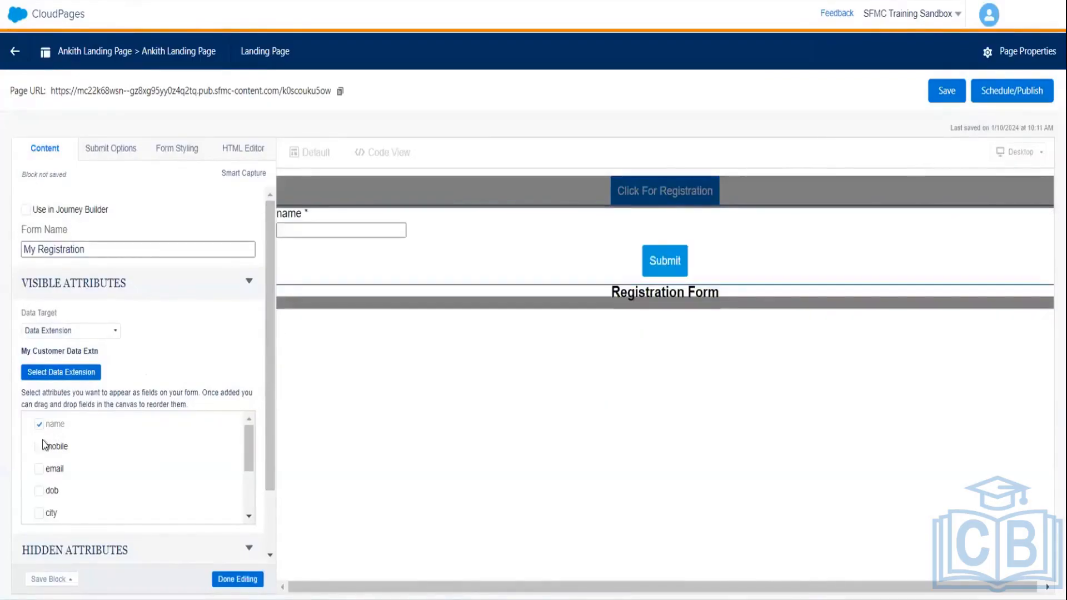
click(40, 447)
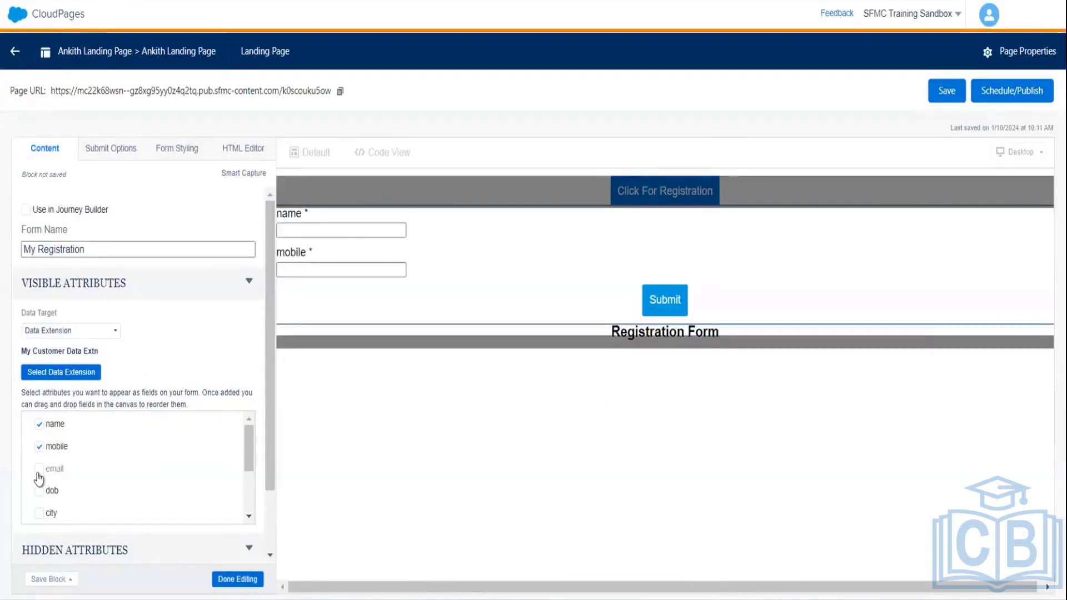
click(39, 470)
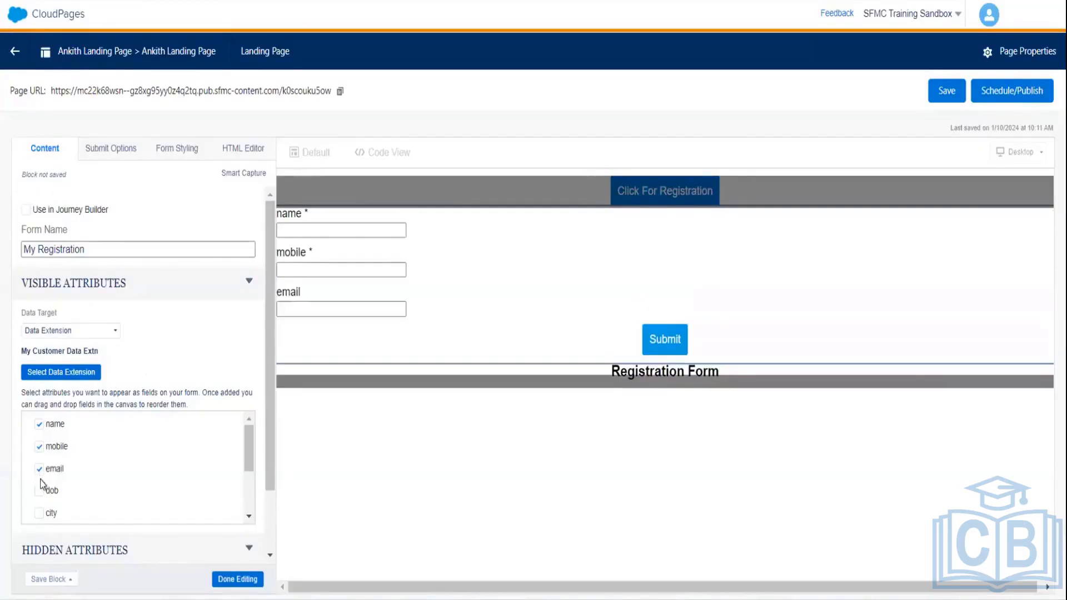
click(40, 493)
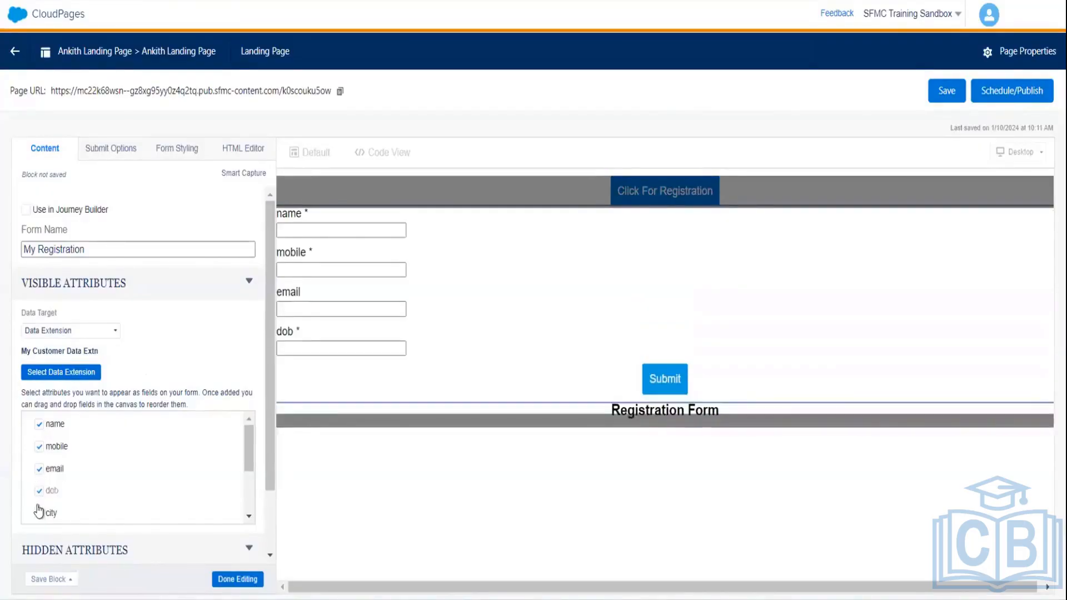
click(38, 517)
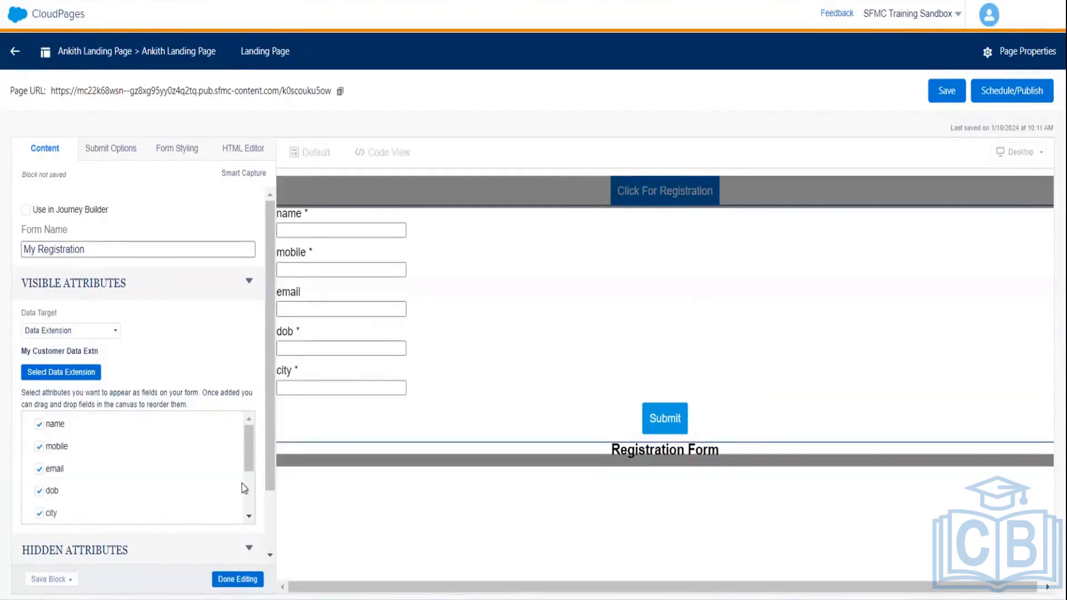
drag(244, 455, 247, 504)
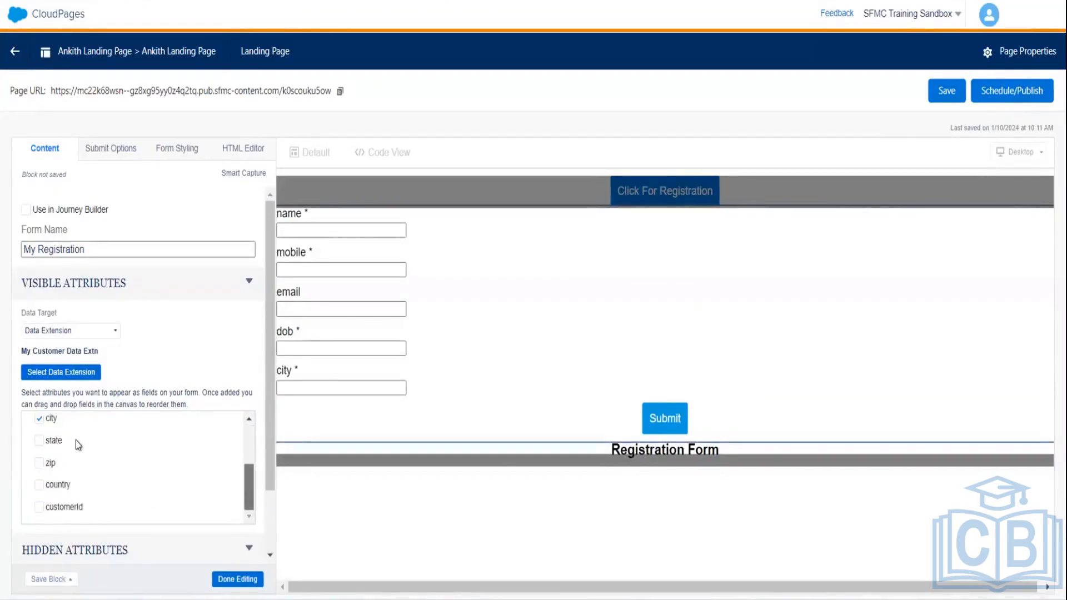
click(43, 441)
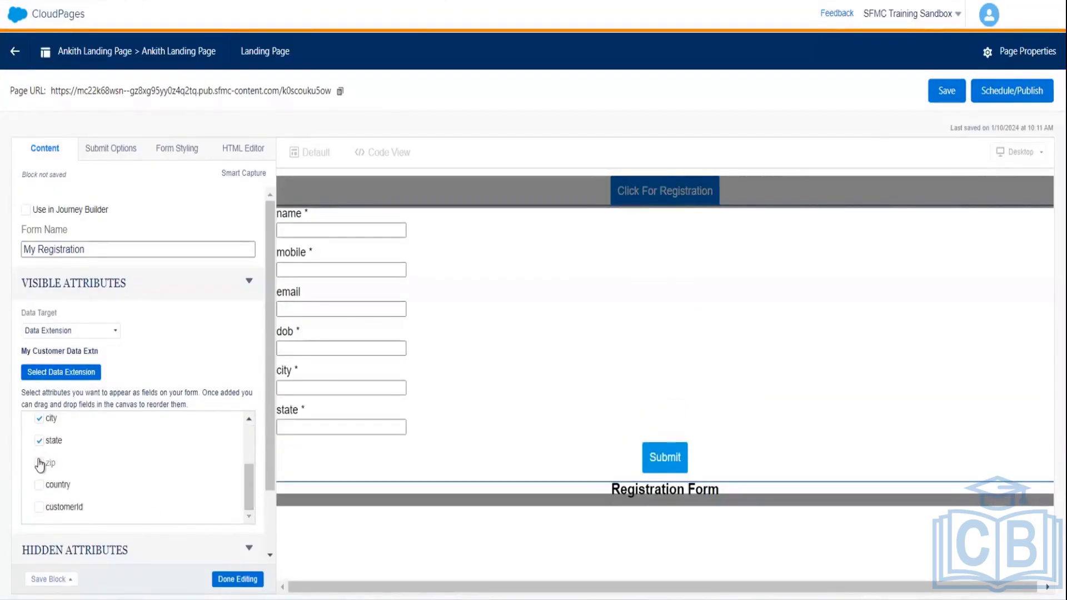
click(41, 463)
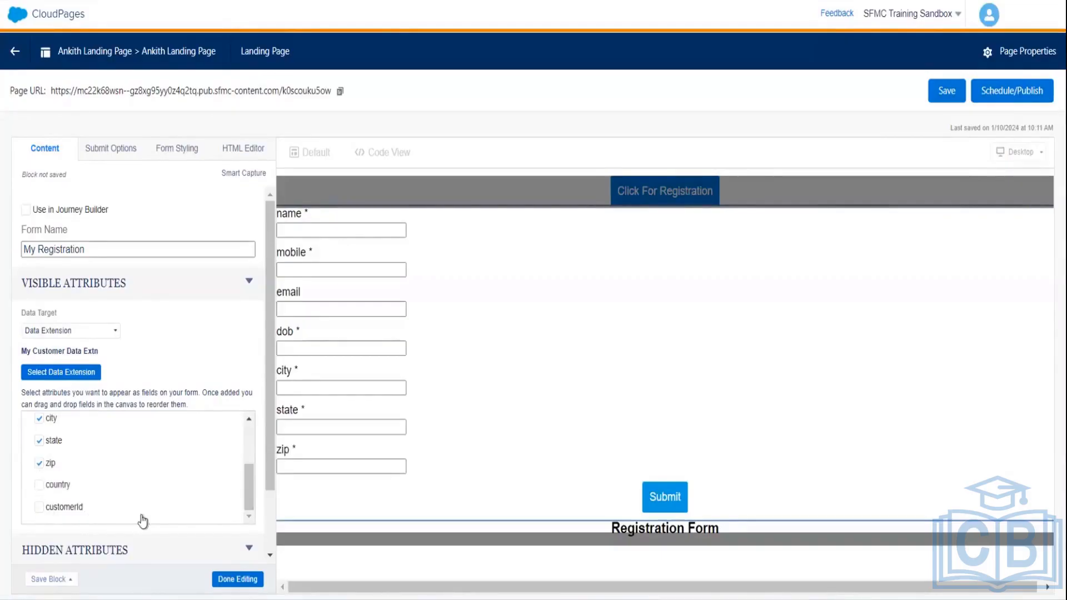
drag(268, 473, 262, 532)
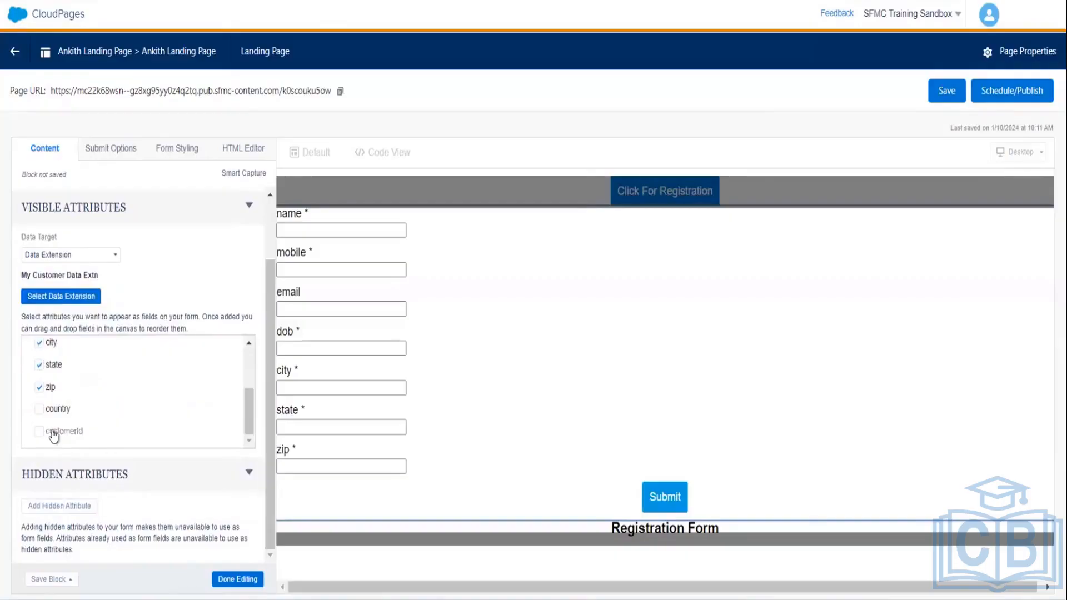
- Add country as a hidden form value of India plus a visible customerId field, then finish editing
click(77, 510)
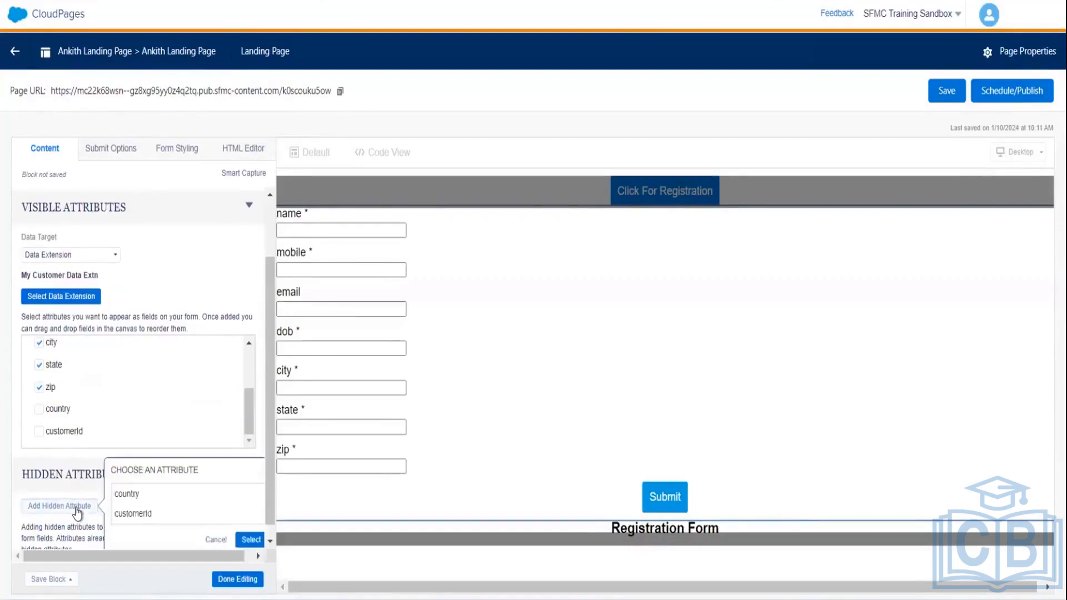
click(132, 492)
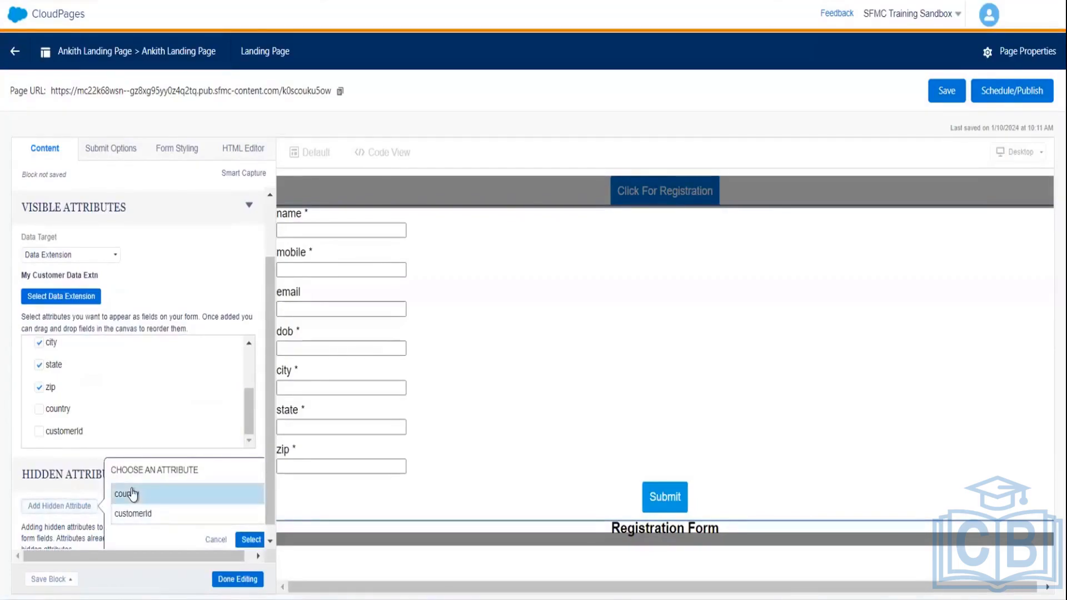
click(250, 540)
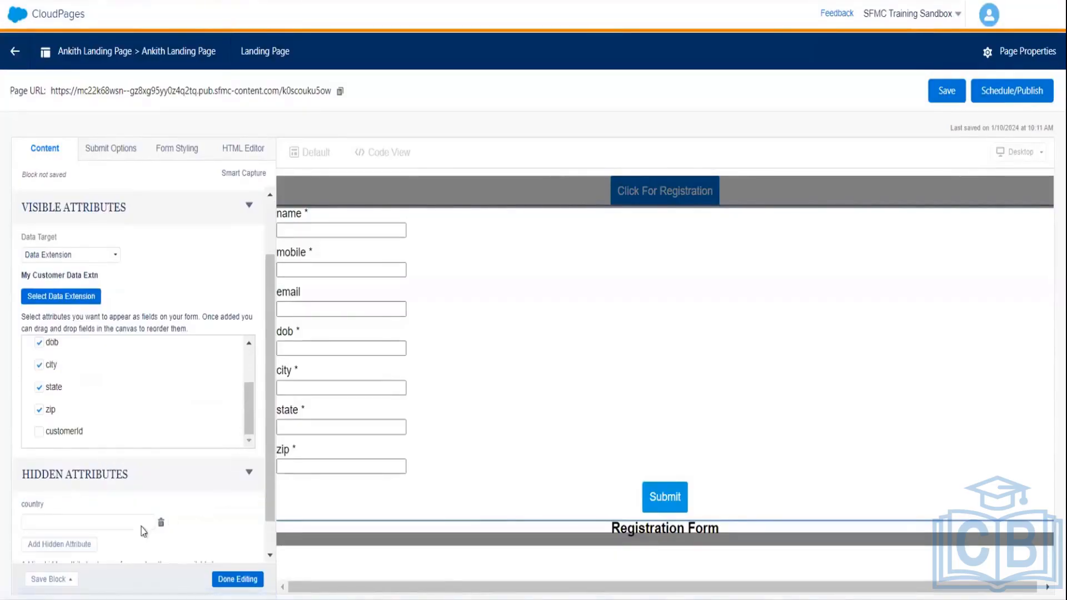
click(128, 517)
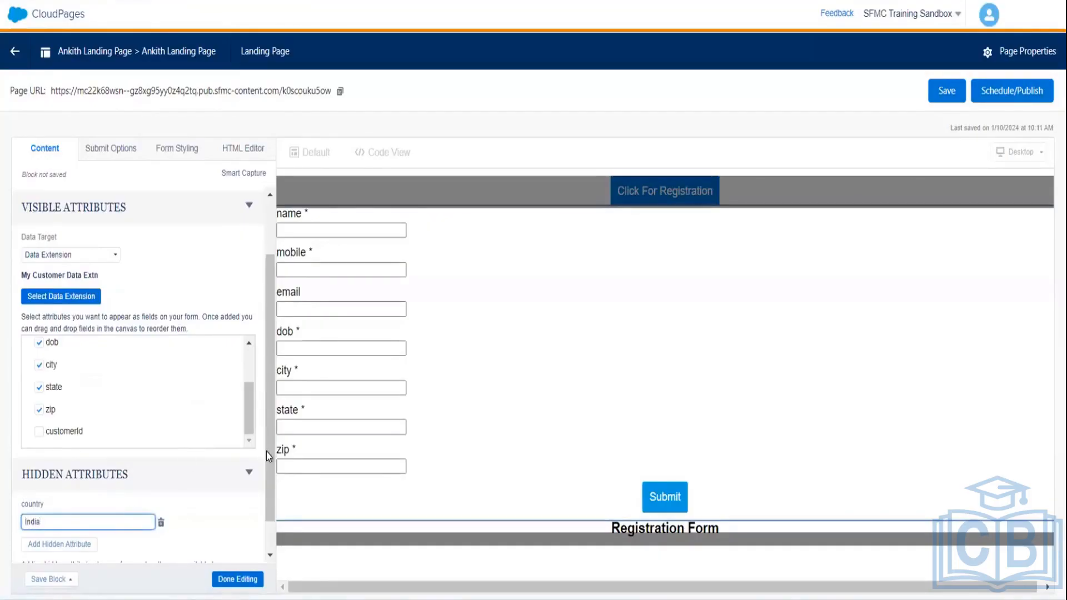
drag(266, 452, 275, 529)
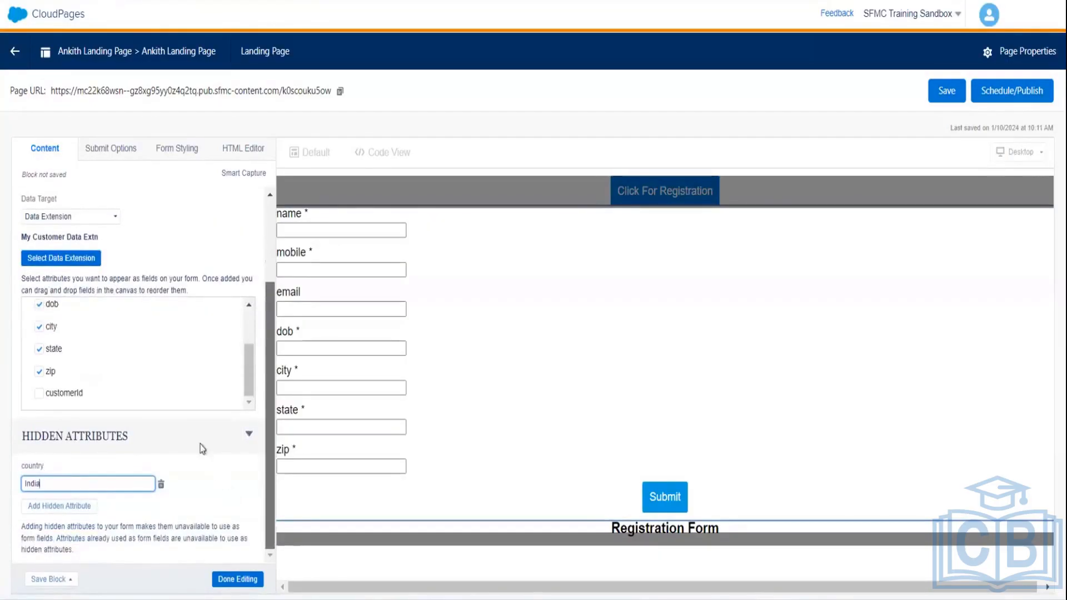
click(40, 393)
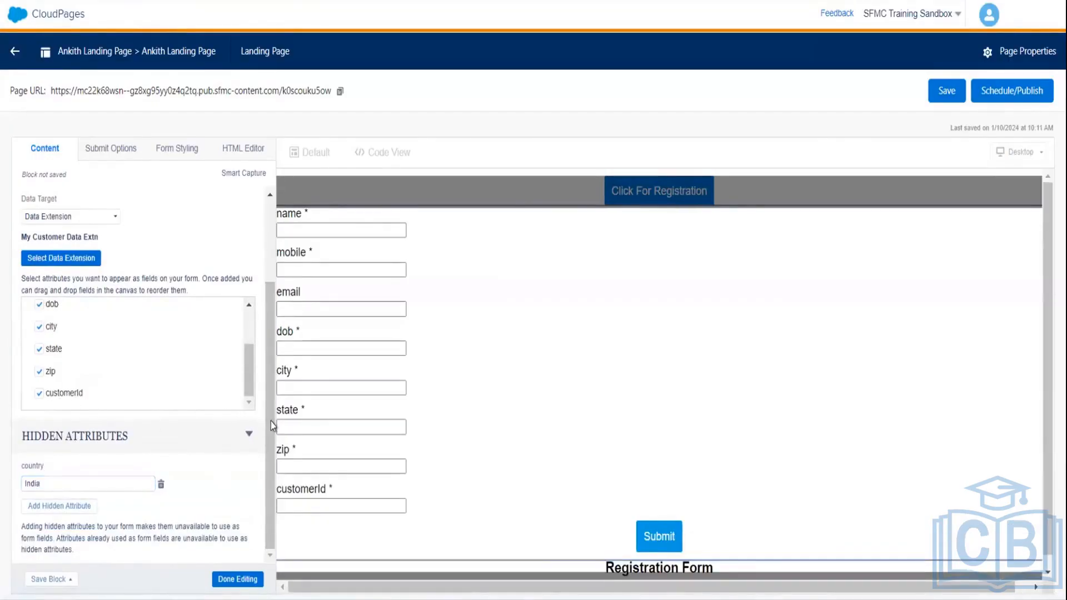
click(238, 580)
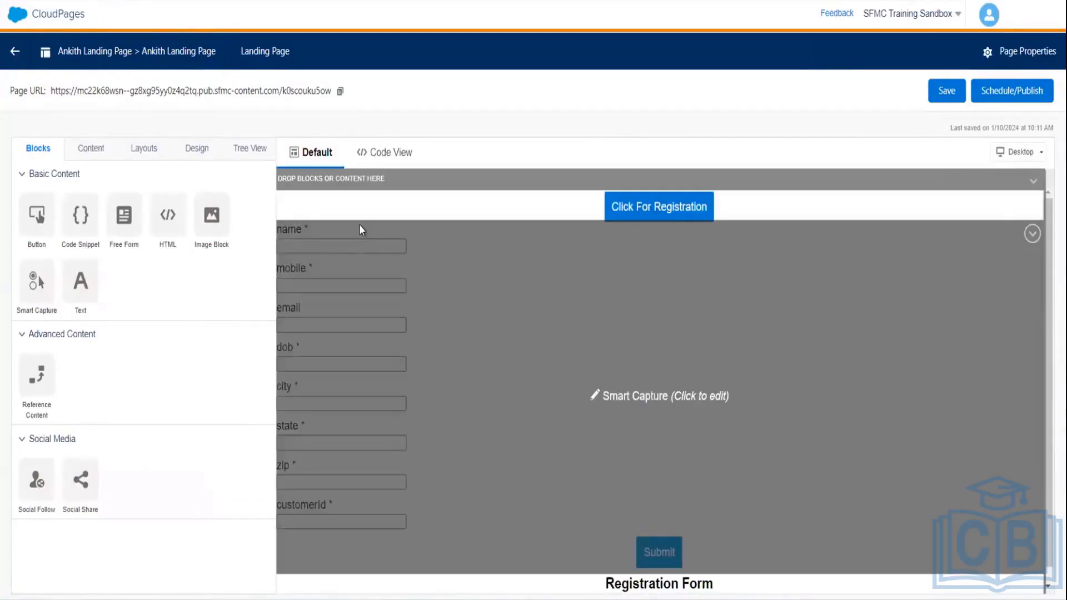
- Select the name form field in the Smart Capture block and show its HTML source
click(359, 225)
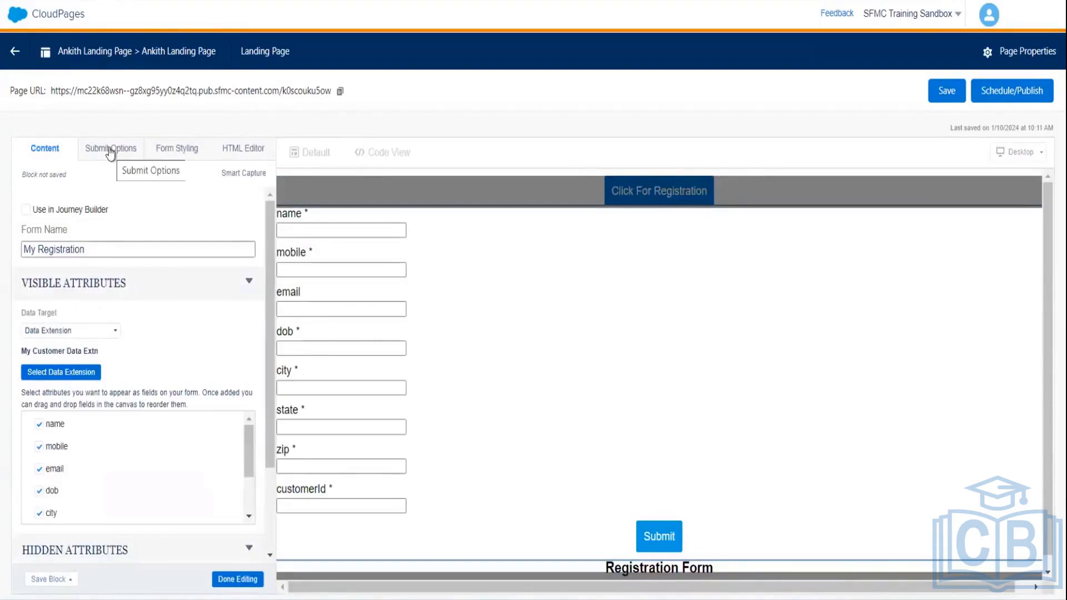
click(481, 278)
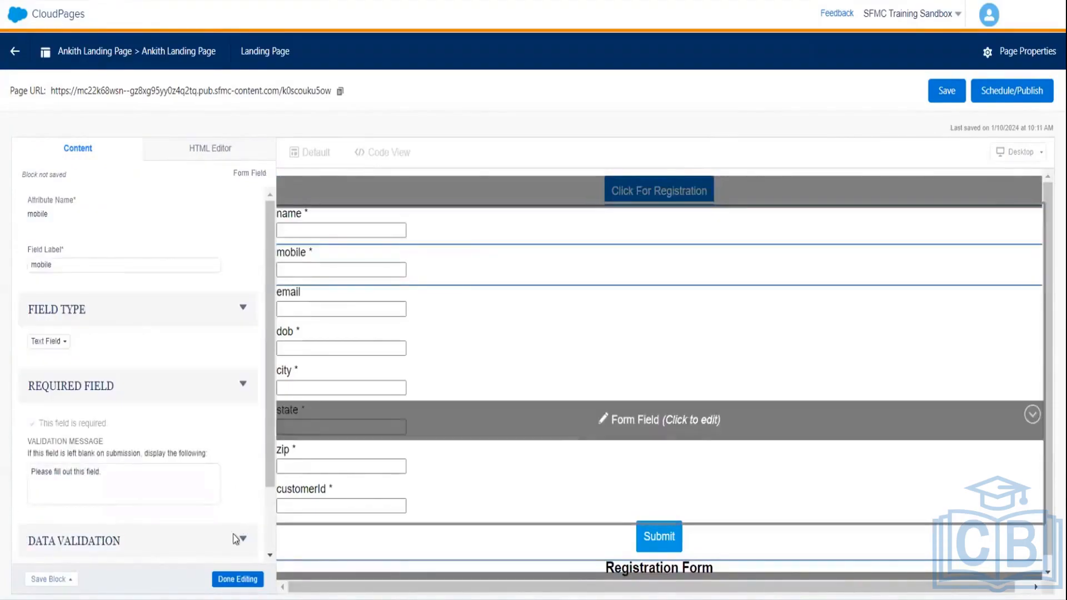
click(341, 222)
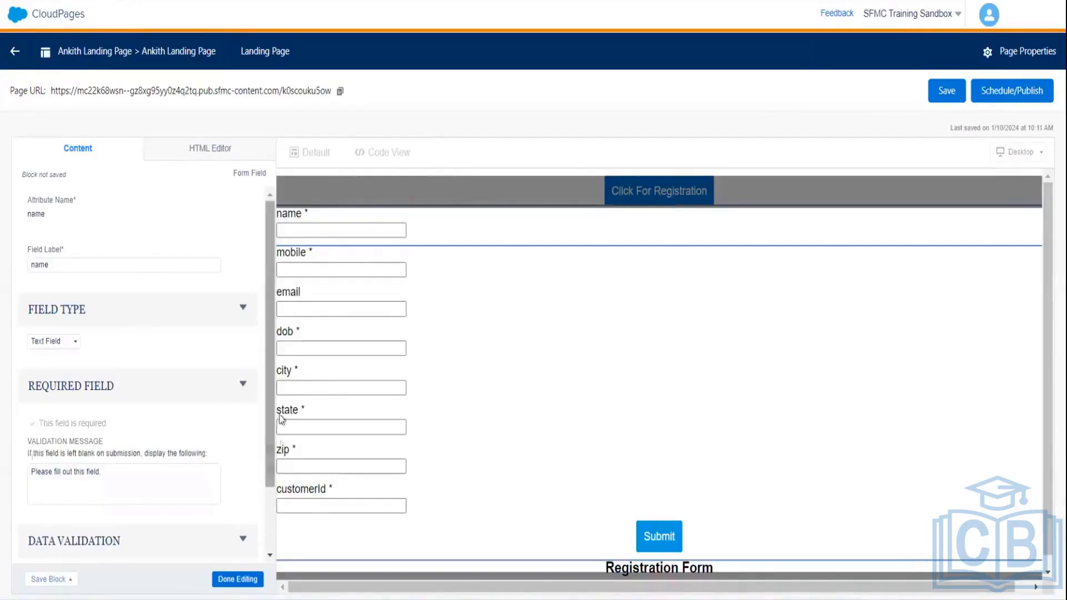
scroll(281, 420, down, 2)
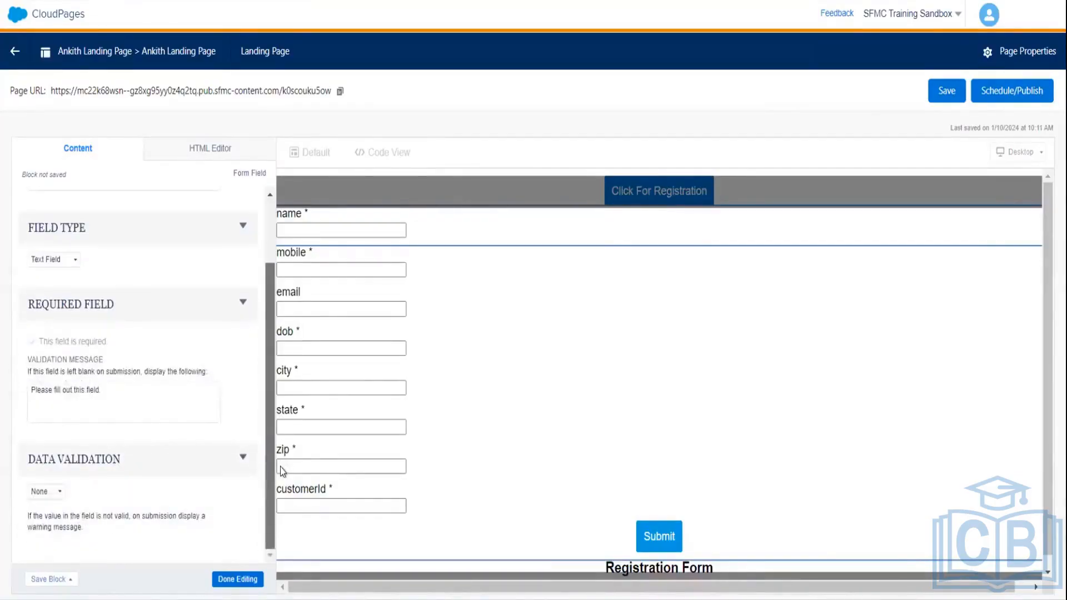
scroll(281, 278, up, 2)
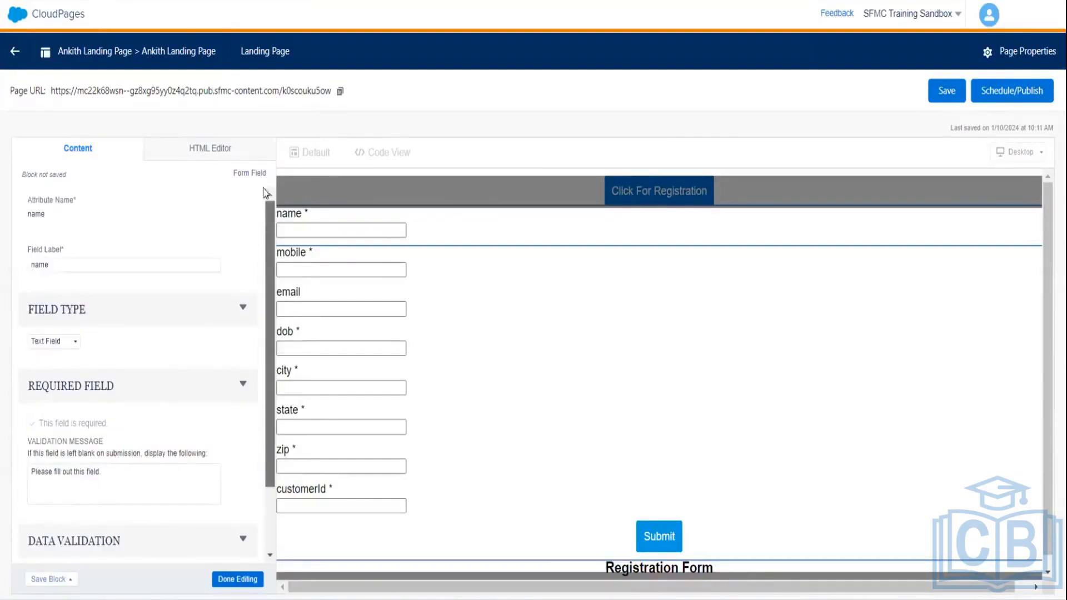
click(215, 150)
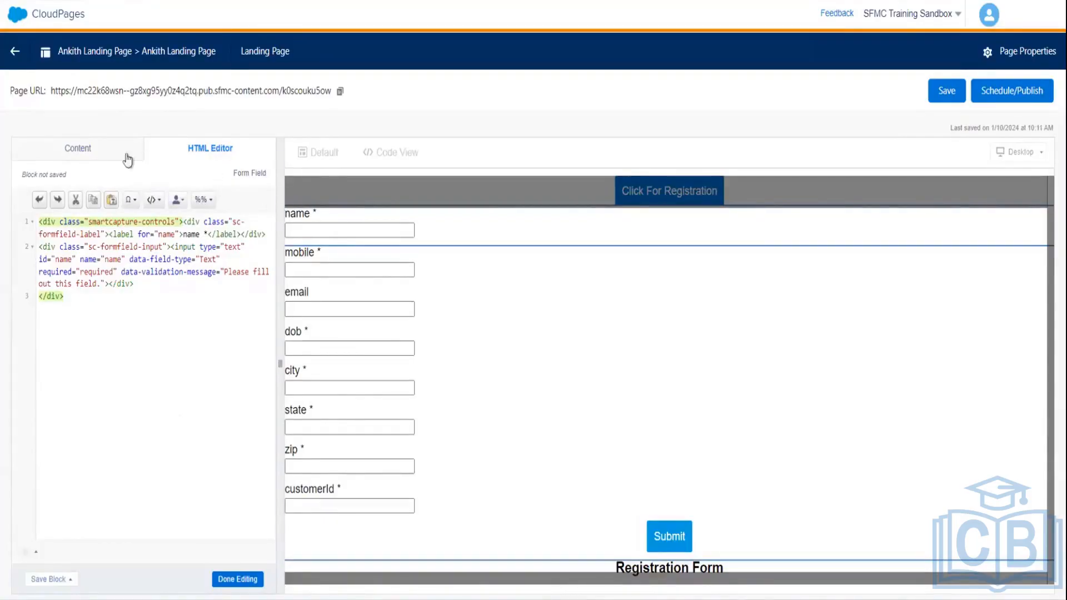
- Add align="center" to the name field's sc-formfield-input wrapper div
click(98, 153)
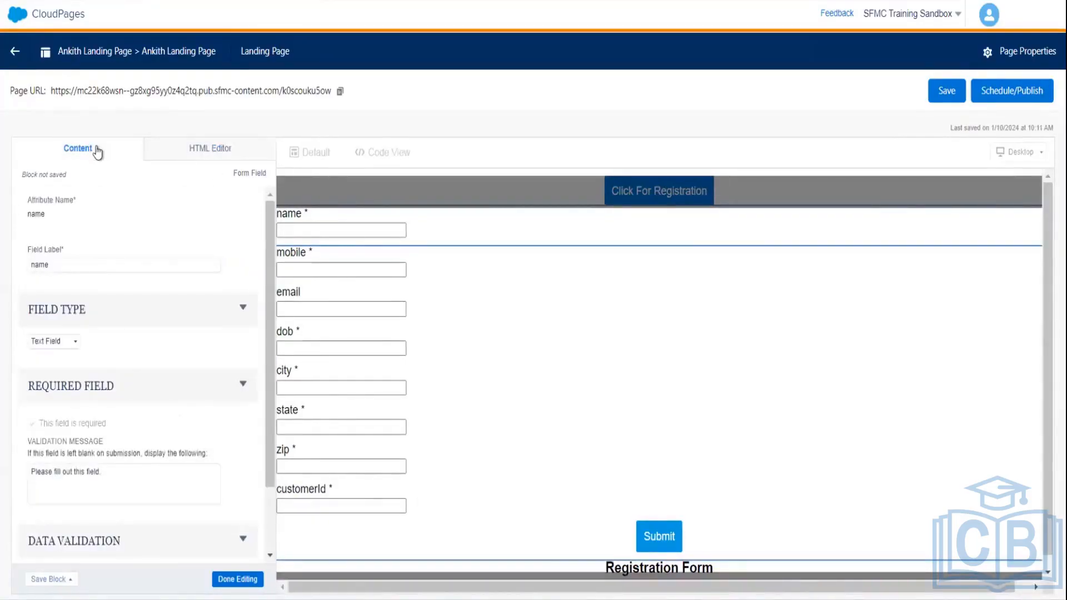
click(507, 266)
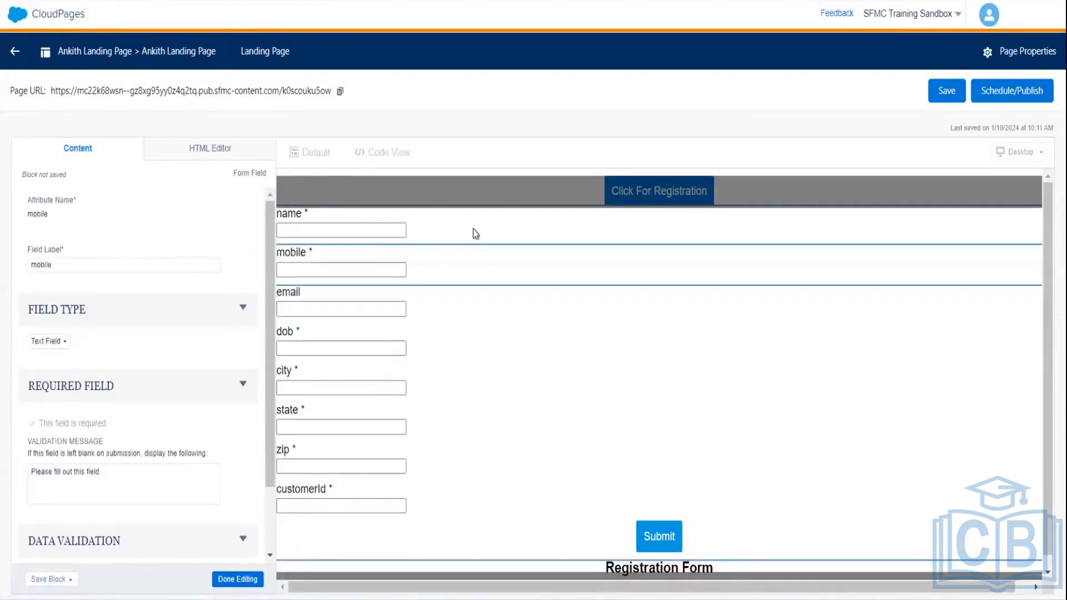
click(472, 229)
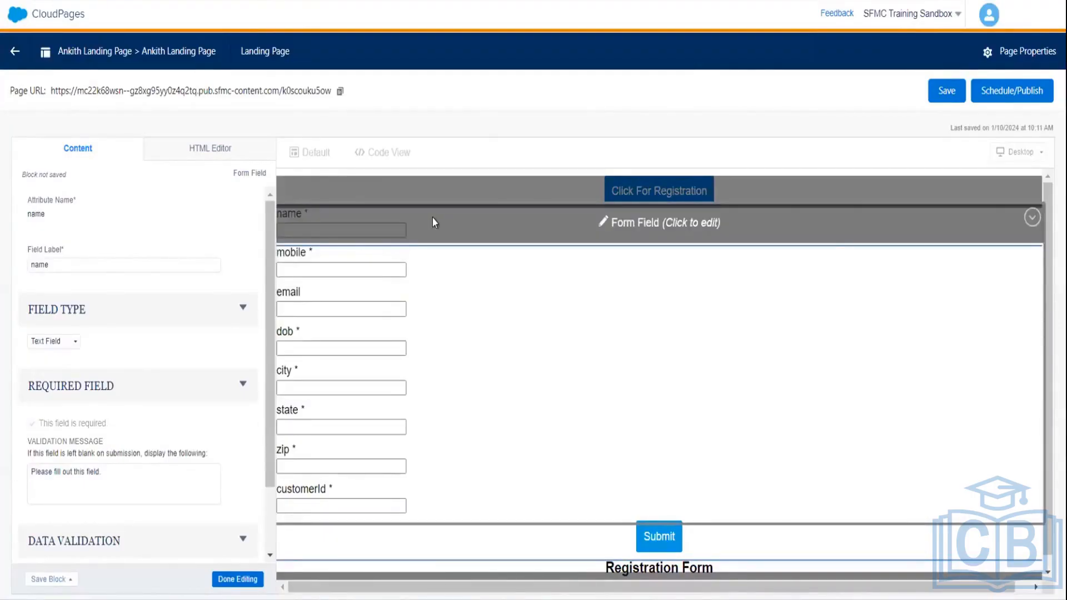
click(201, 158)
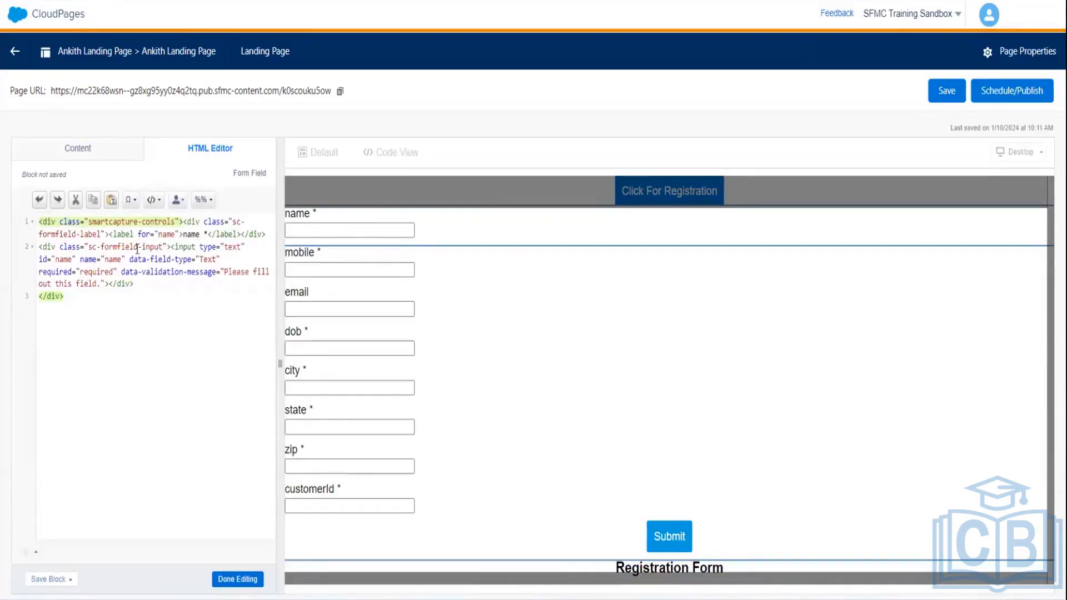
click(167, 246)
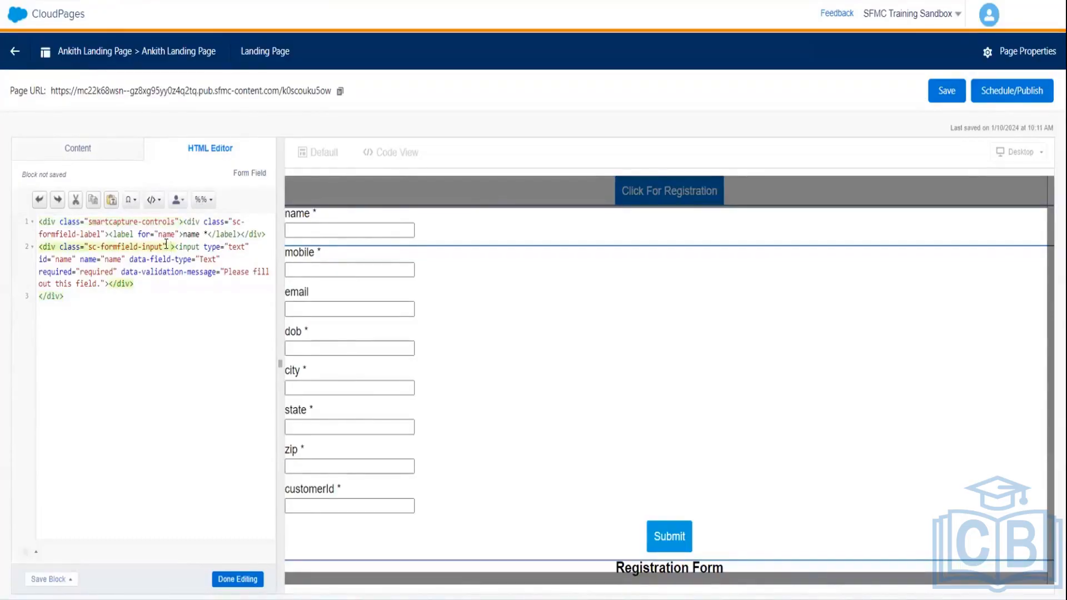
text(align)
key(BackSpace)
text(=)
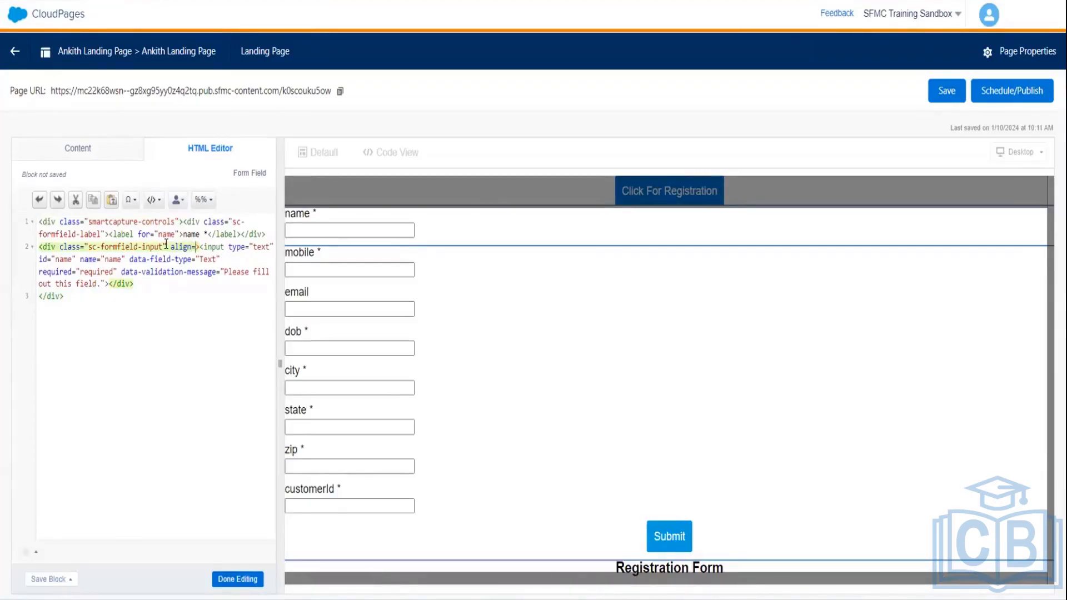
text("center)
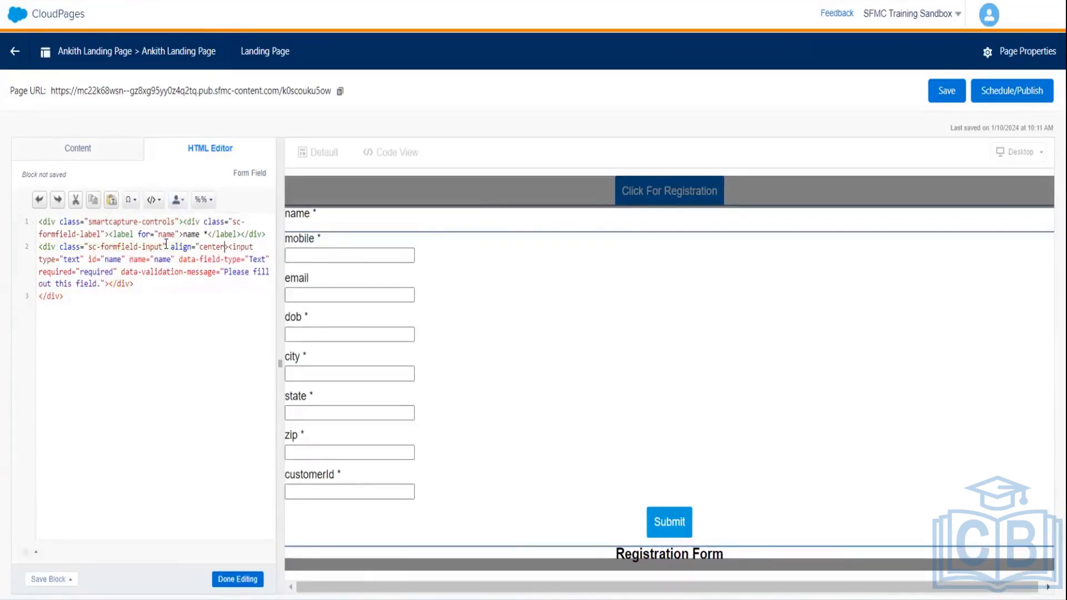
text(")
- Fix the closing quote, then copy align="center" into the name field's label div
click(488, 294)
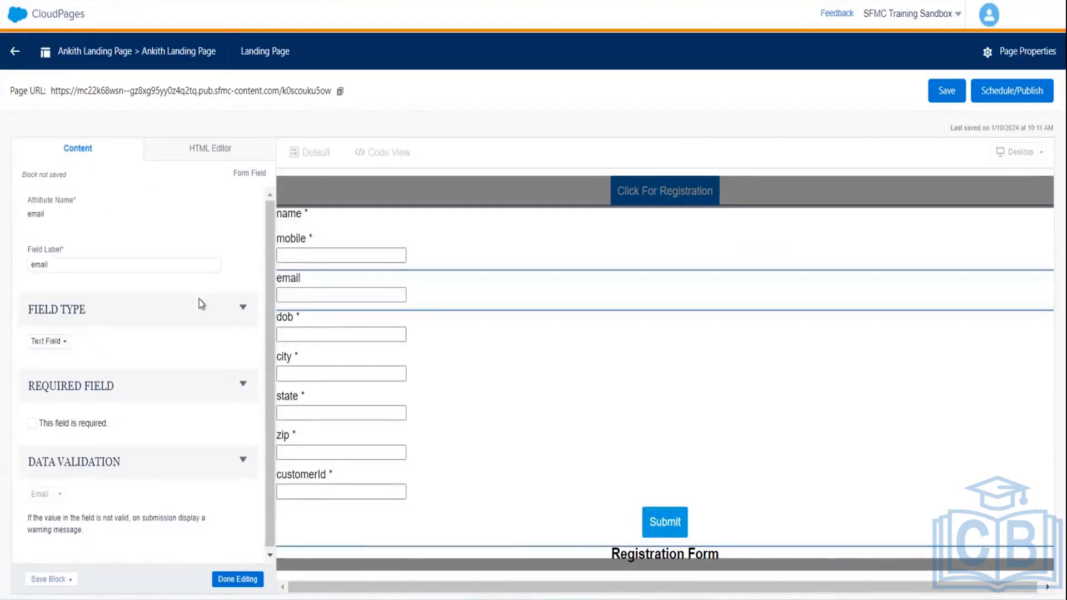
click(345, 215)
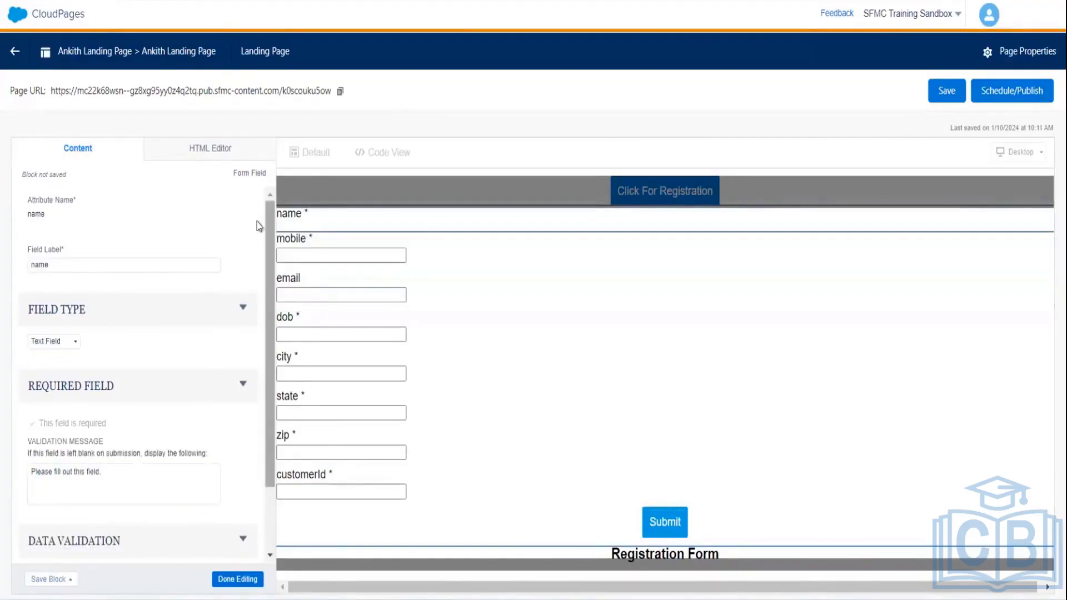
click(210, 150)
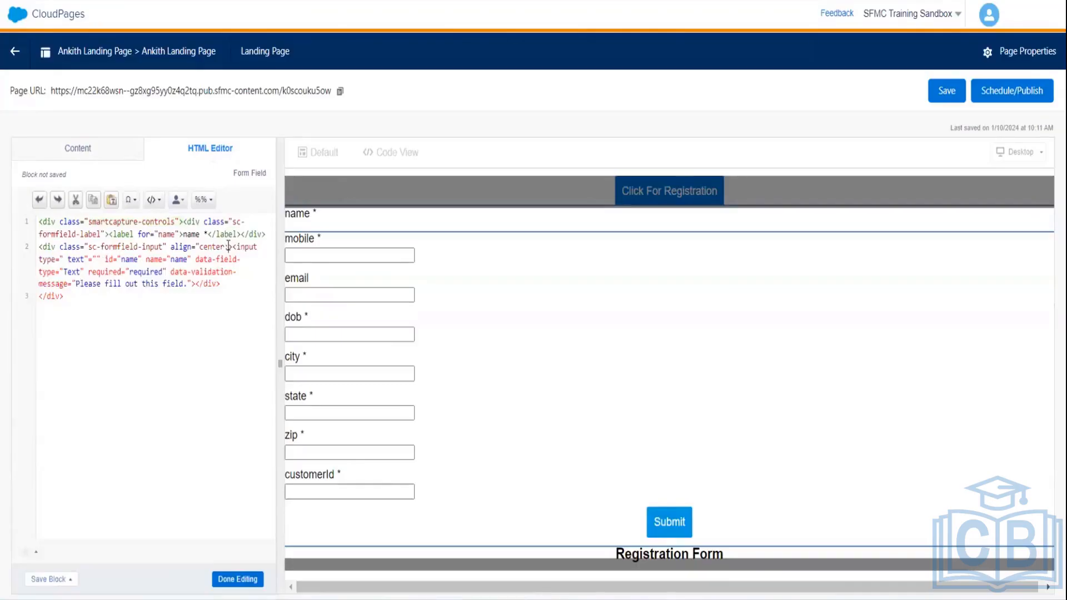
key(BackSpace)
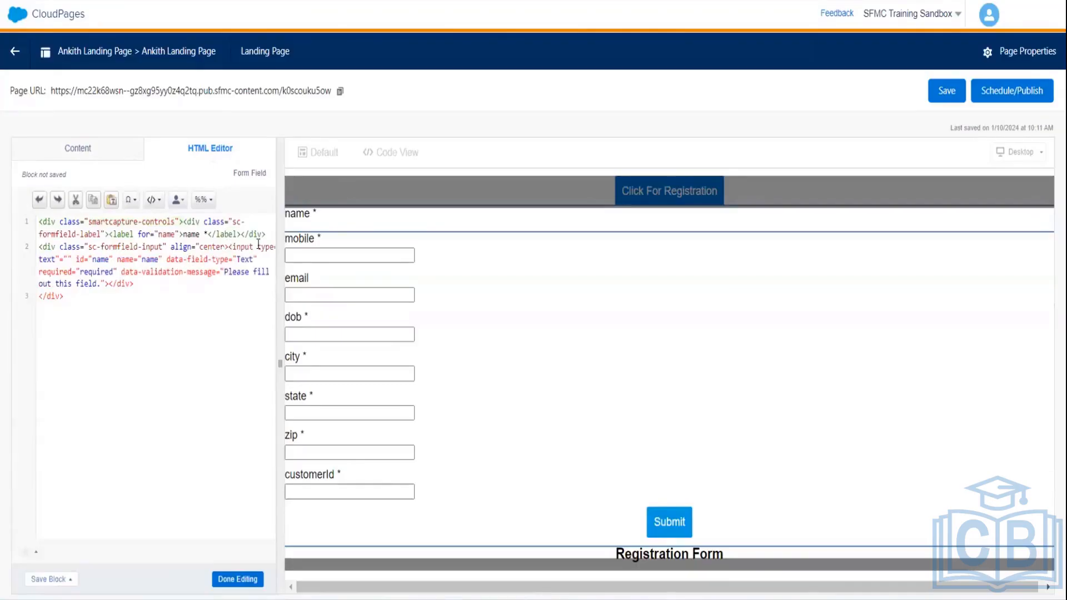
text(")
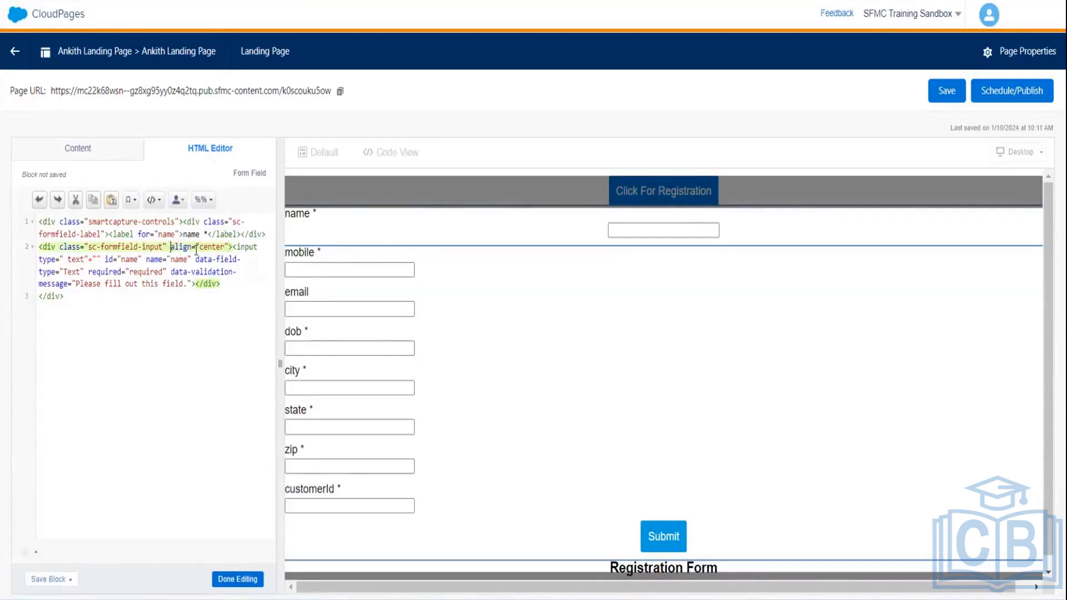
drag(196, 249, 229, 245)
key(ctrl+c)
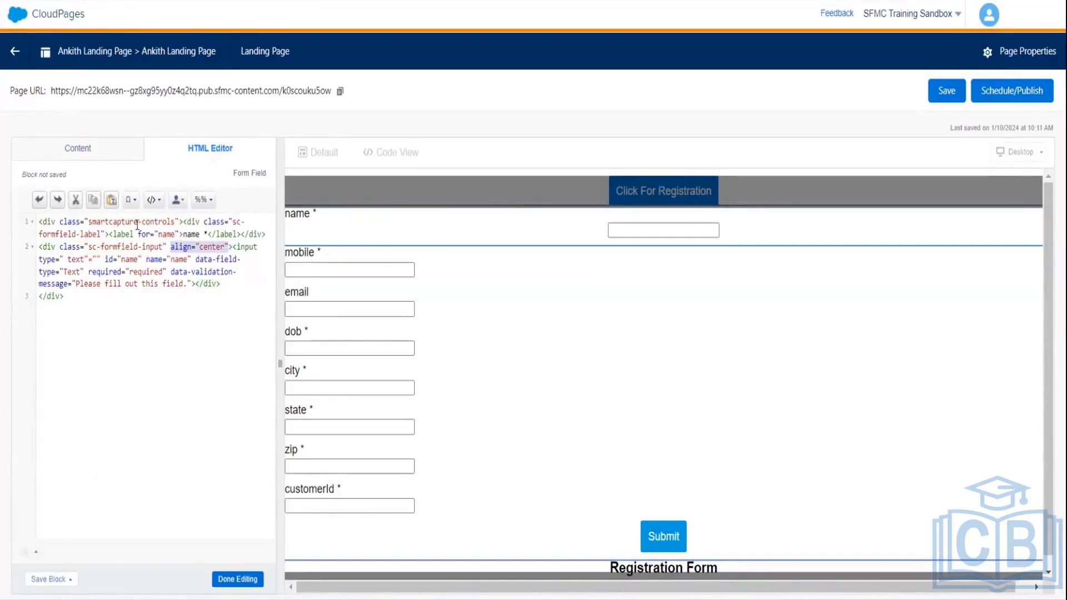
click(106, 234)
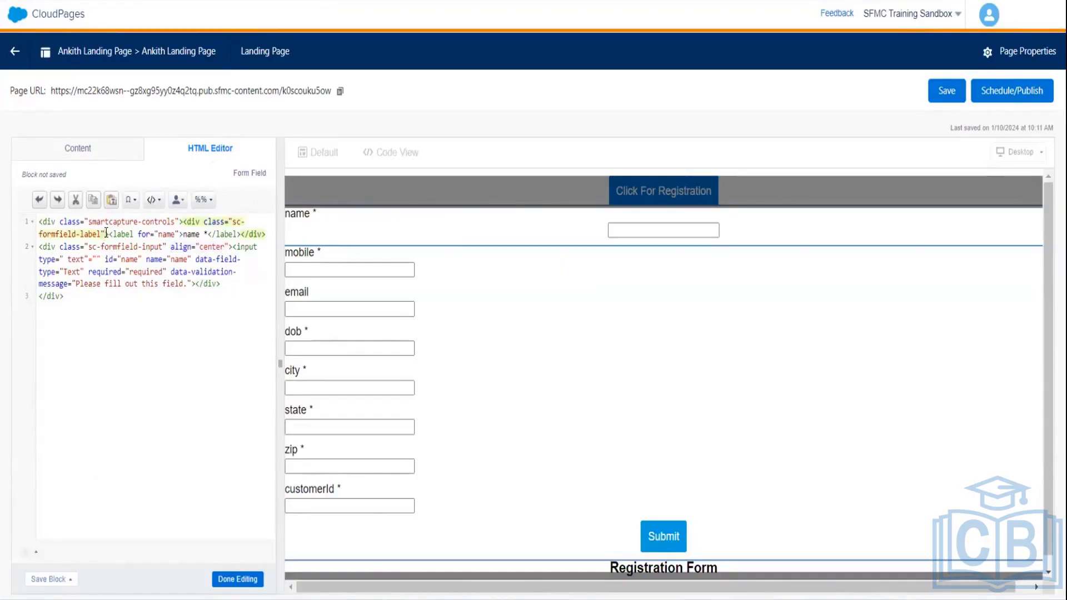
text(>)
key(ctrl+v)
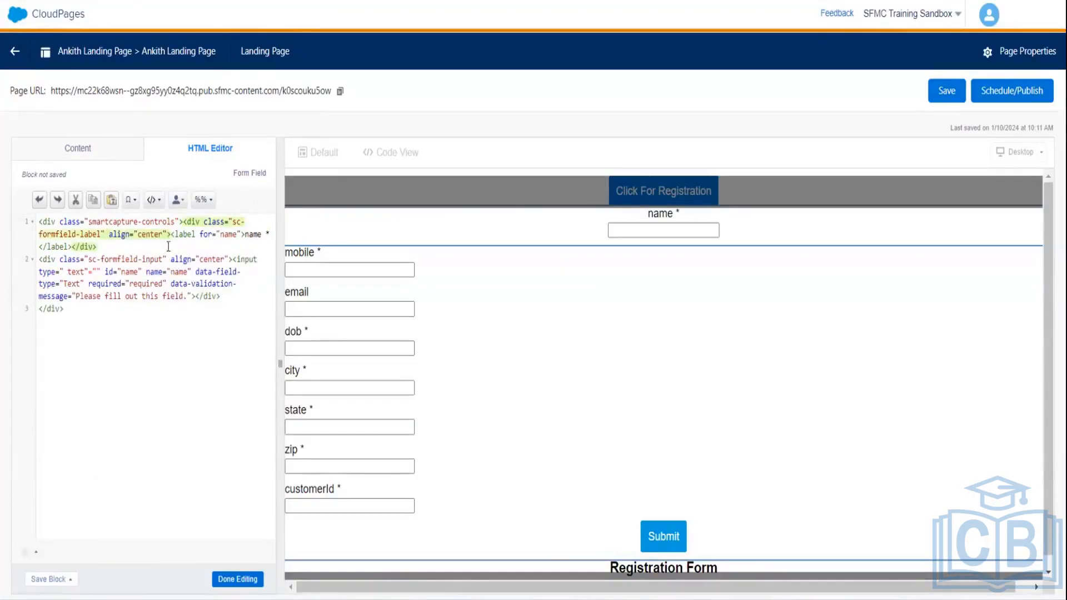
- Paste align="center" into the mobile field's label and input divs
click(328, 262)
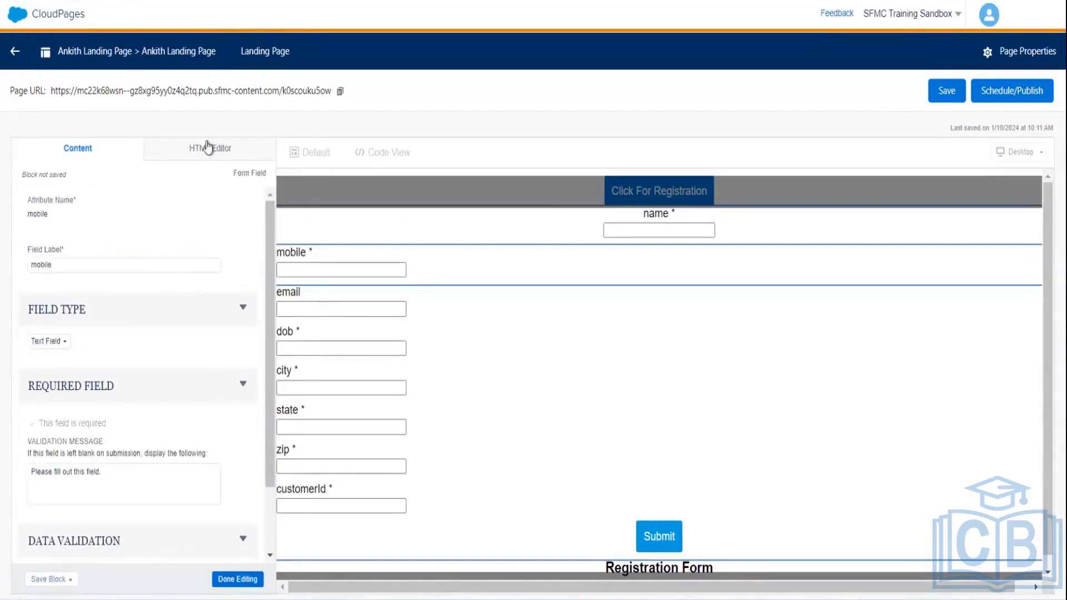
click(208, 148)
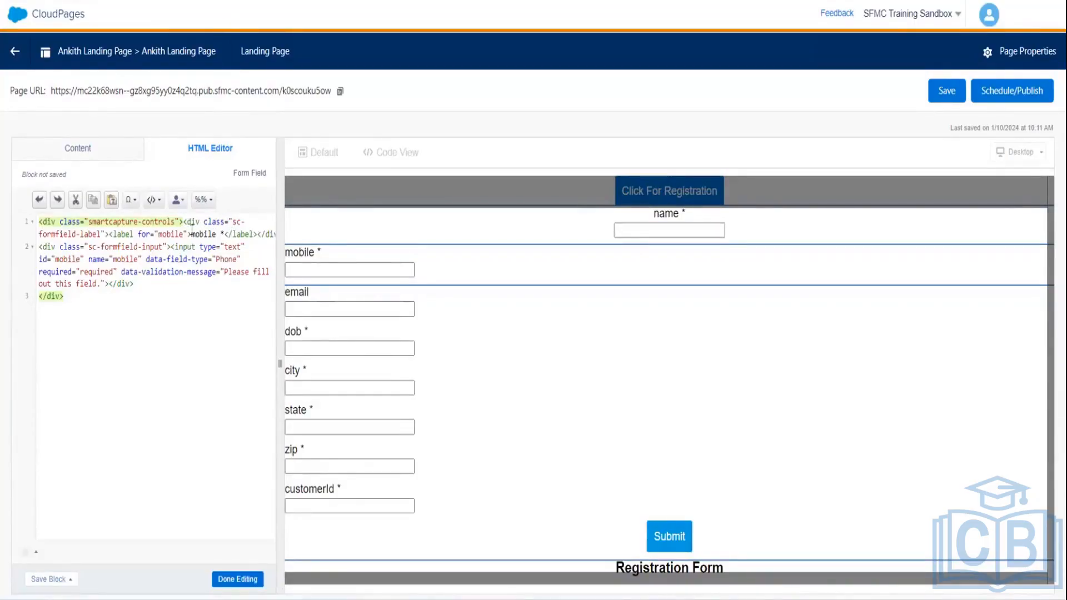
click(102, 231)
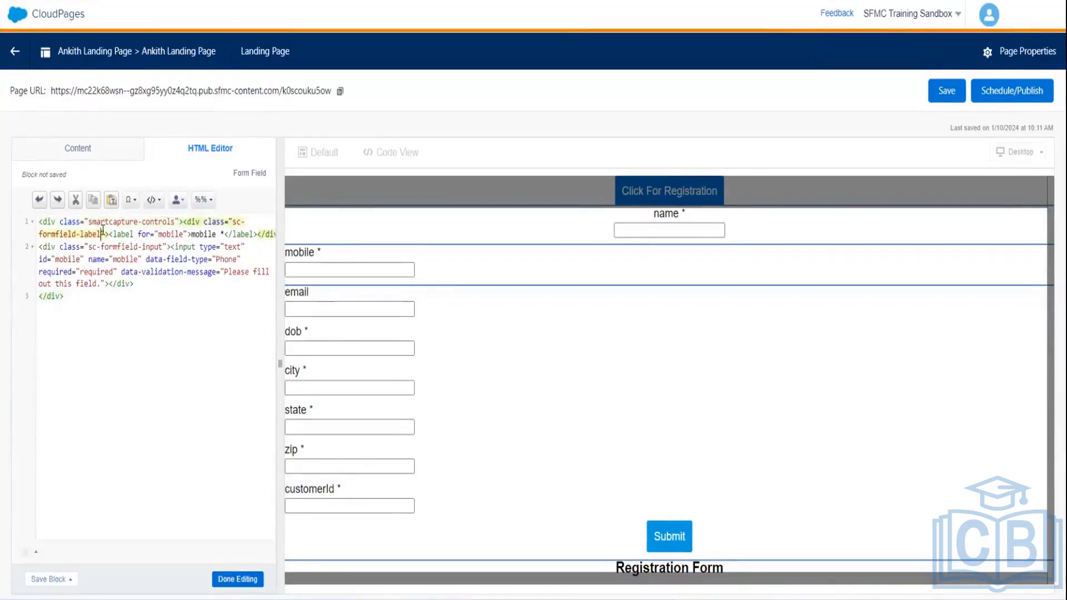
key(ctrl+v)
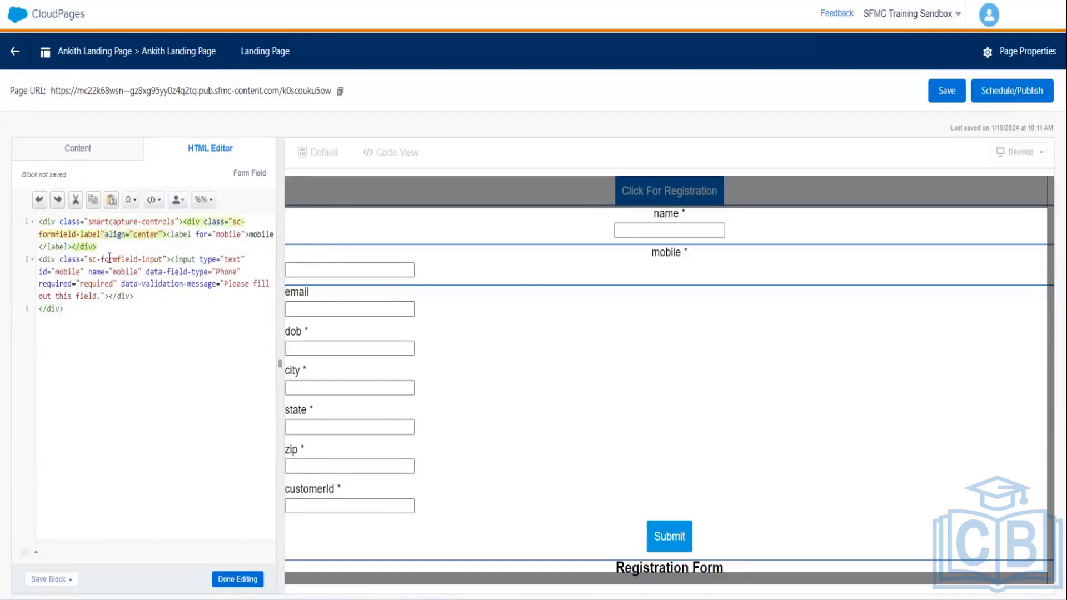
click(165, 257)
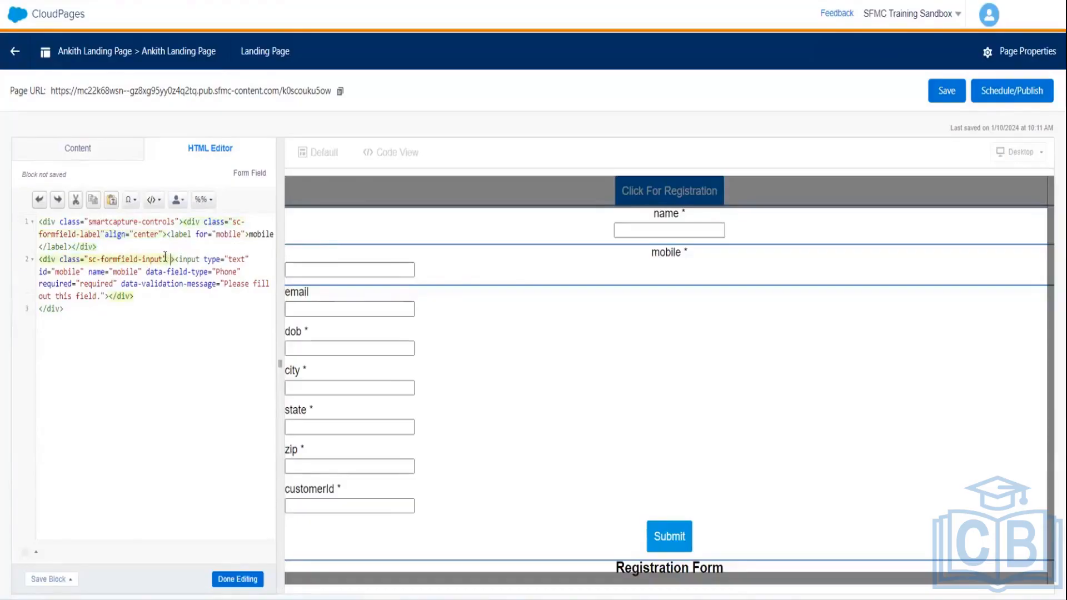
key(ctrl+v)
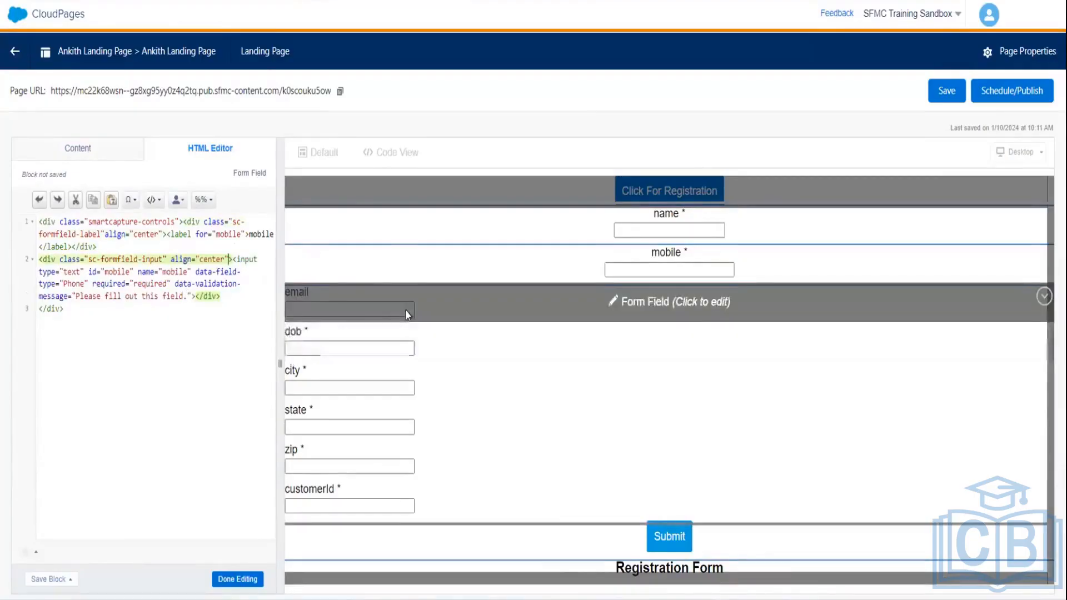
click(408, 312)
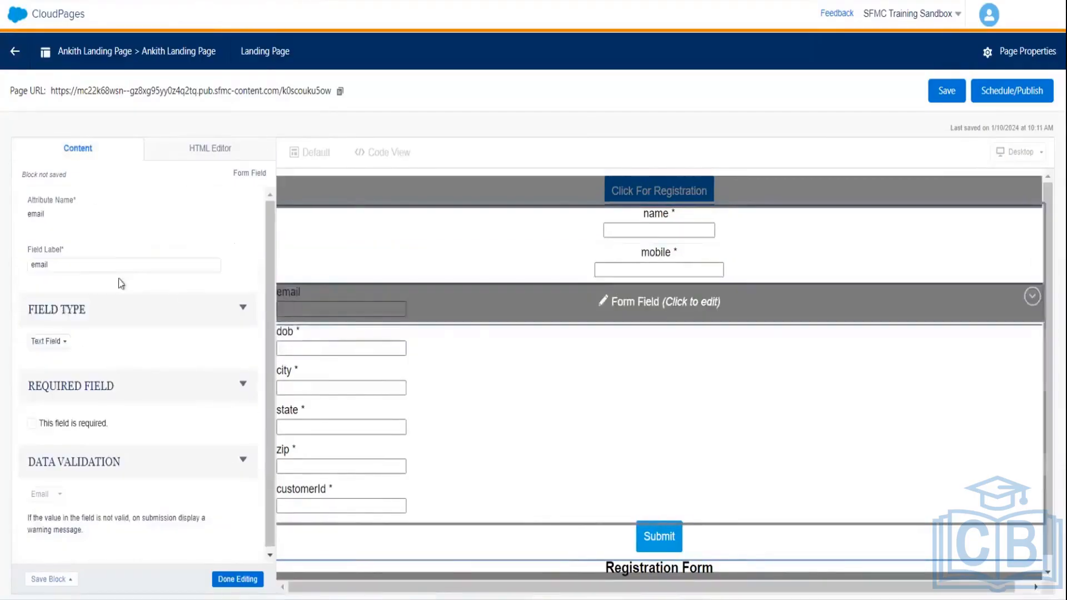
- Add align="center" to the email field's label and input divs
click(204, 144)
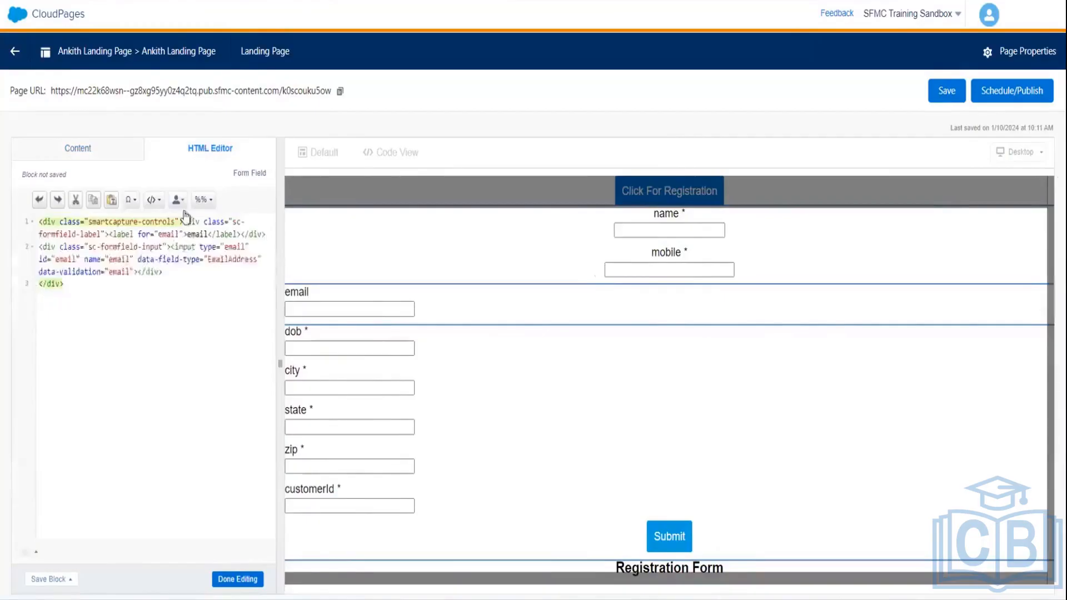
click(107, 233)
key(ctrl+v)
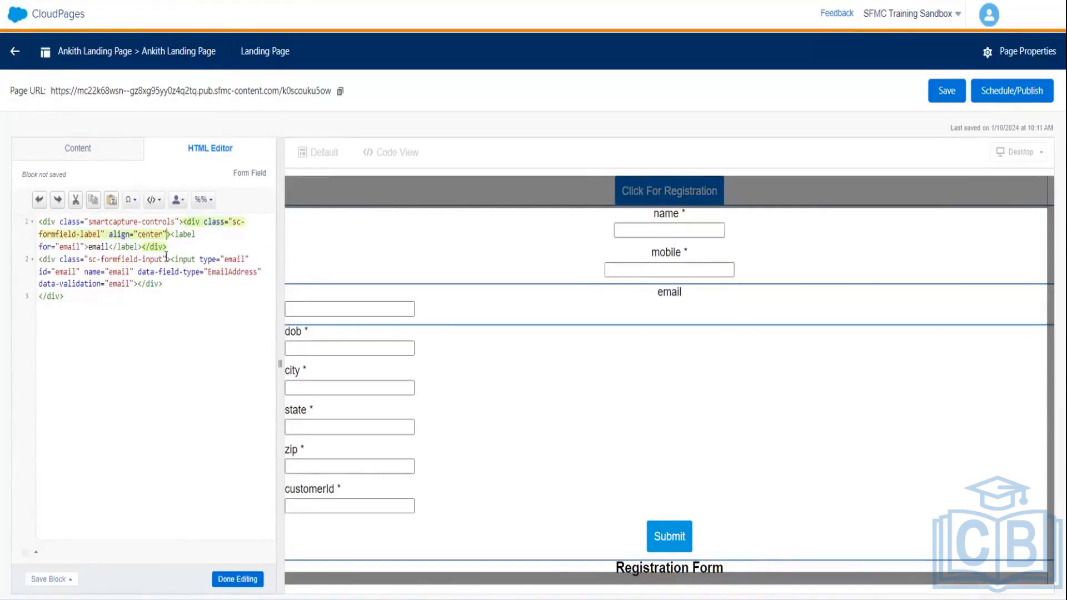
click(167, 259)
key(ctrl+v)
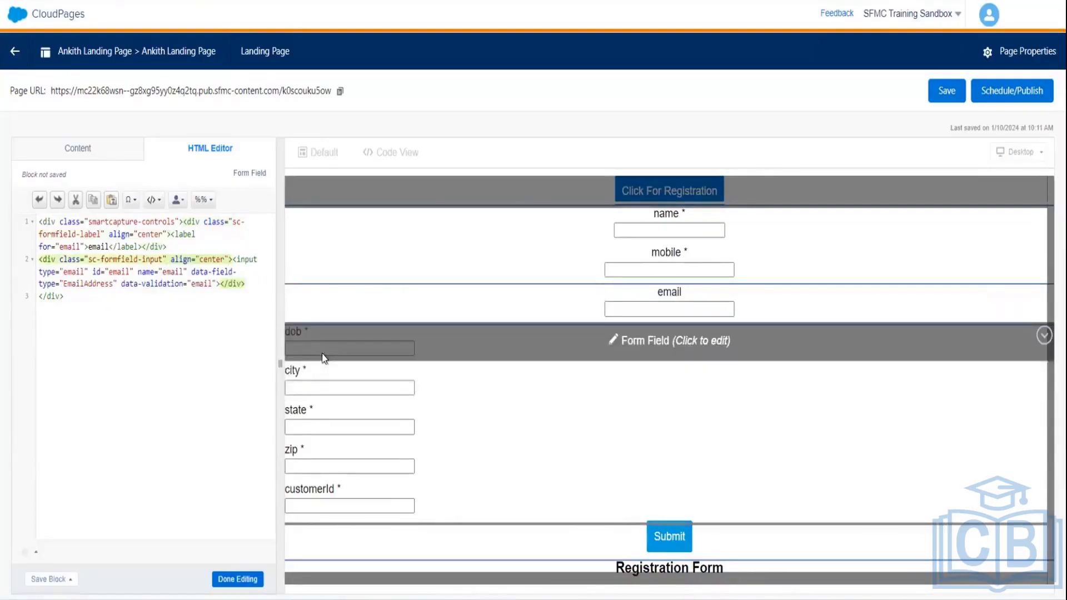
- Add align="center" to the dob field's label and input divs
click(322, 355)
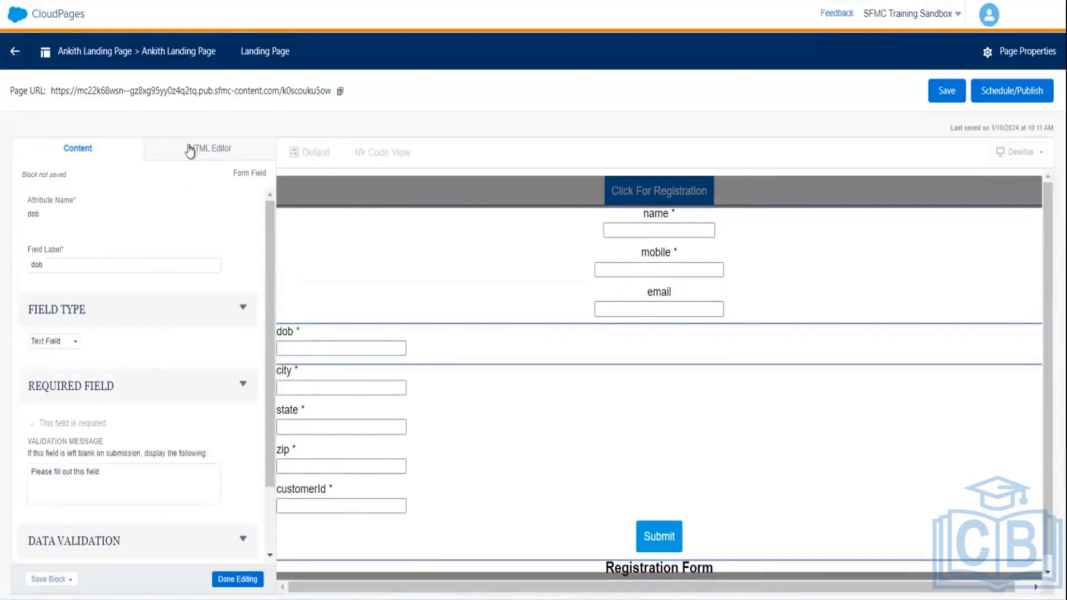
click(190, 150)
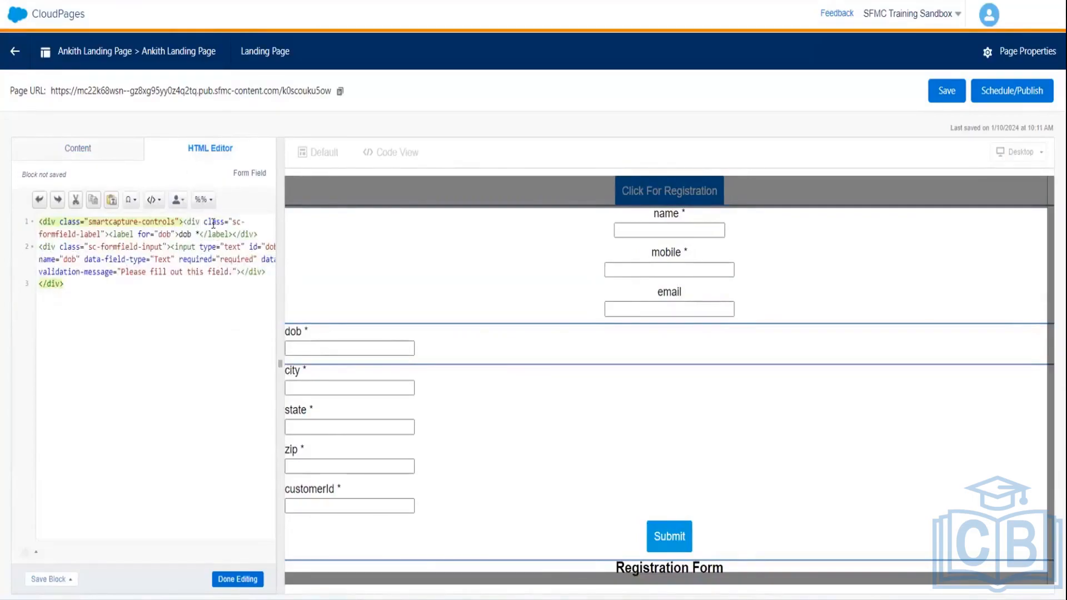
click(107, 234)
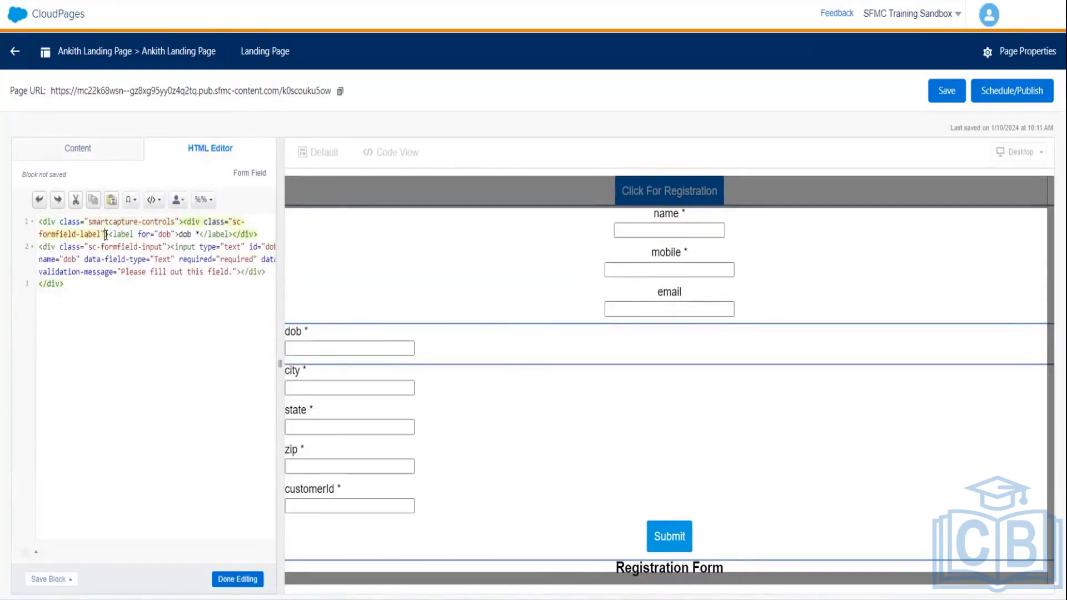
key(ctrl+v)
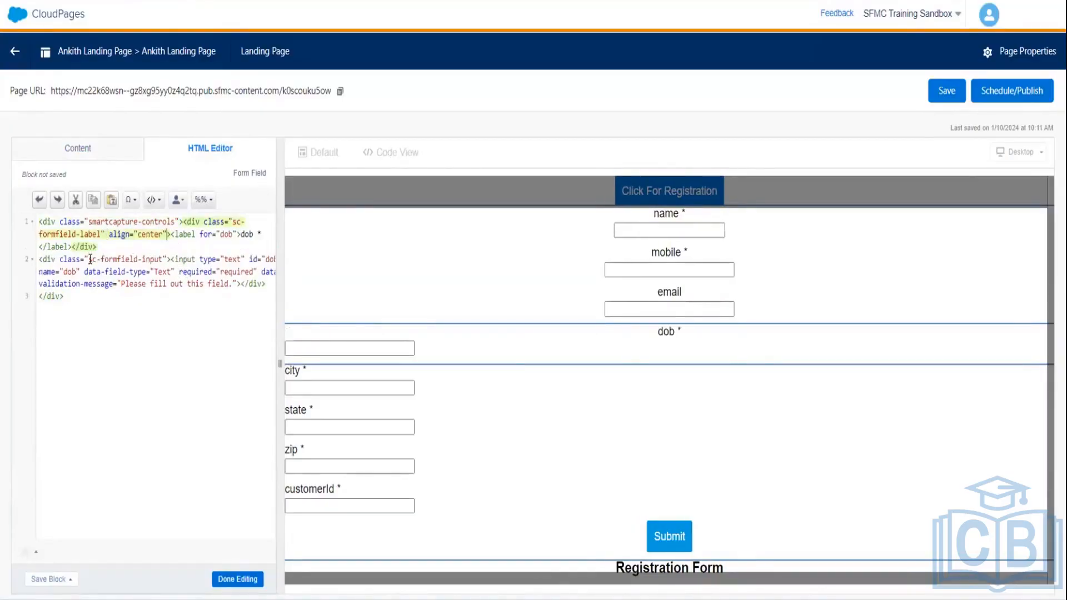
click(167, 259)
key(ctrl+v)
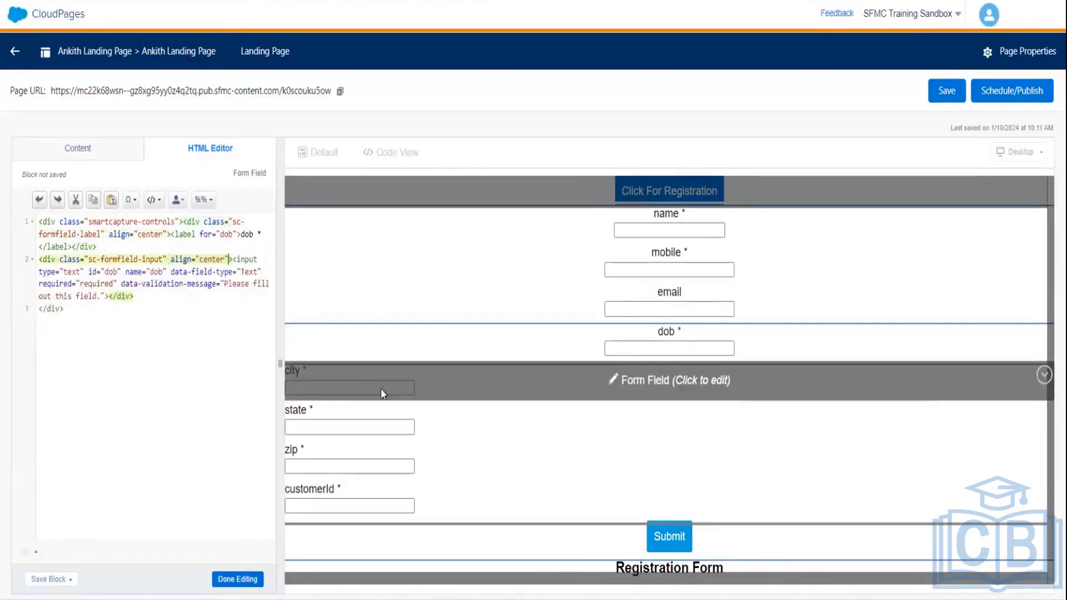
- Add align="center" to the city field's label and input divs
click(367, 396)
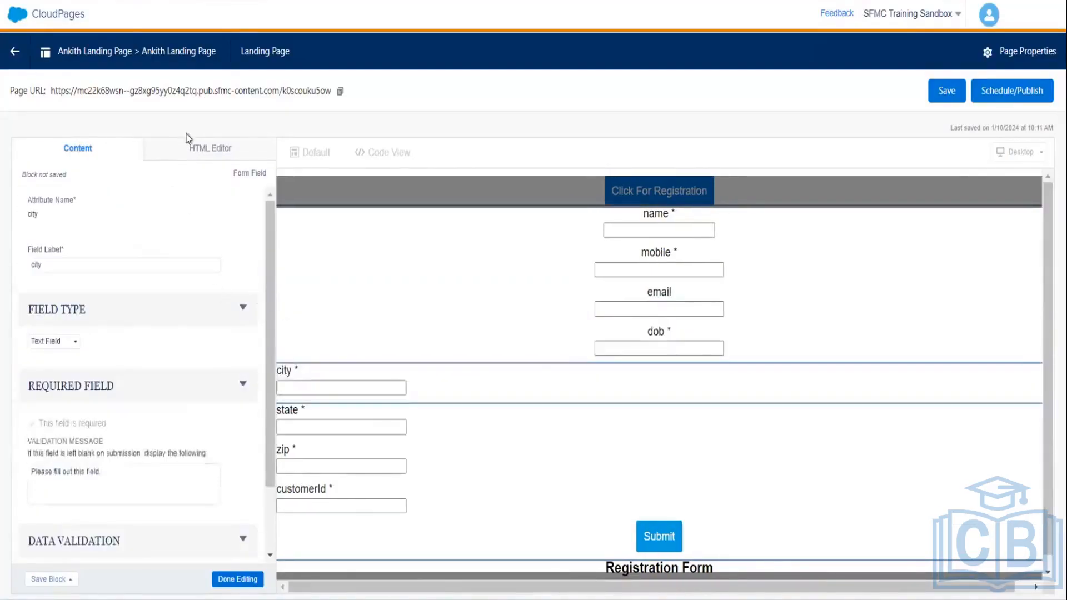
click(198, 154)
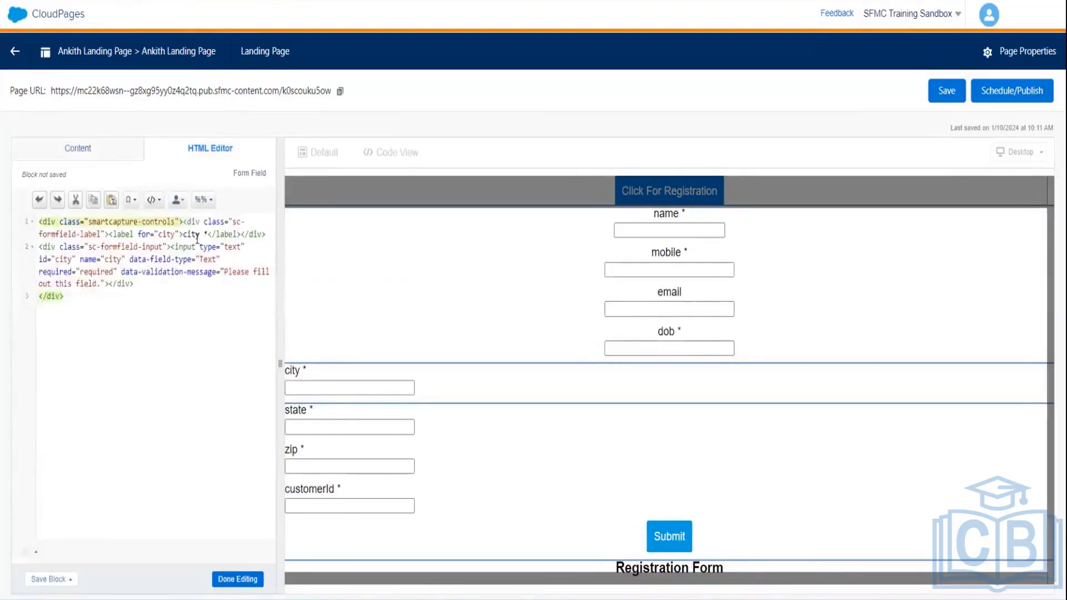
click(107, 234)
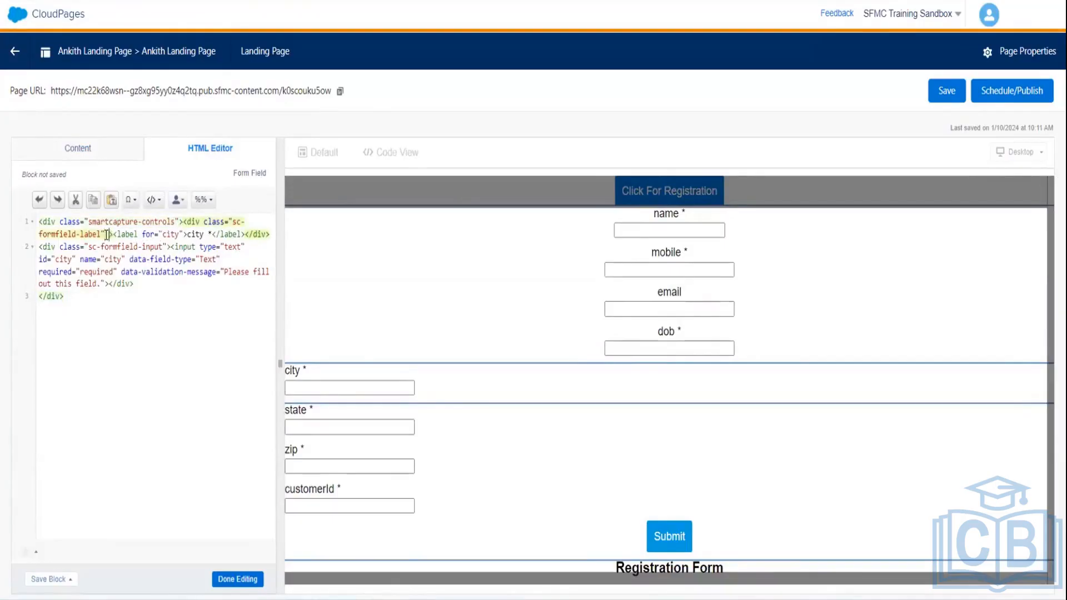
text(align="center")
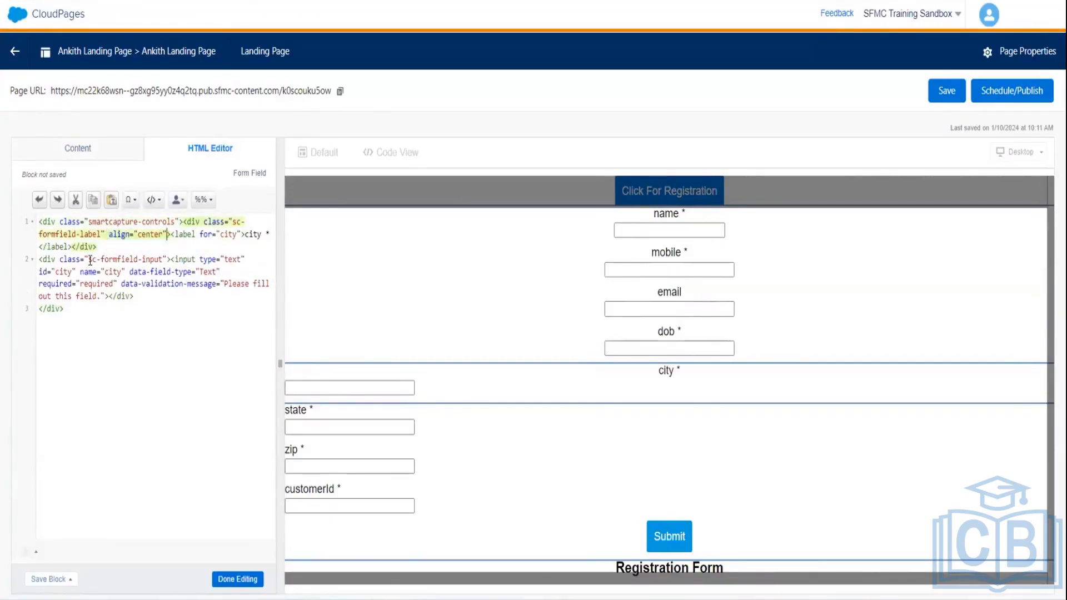
click(167, 259)
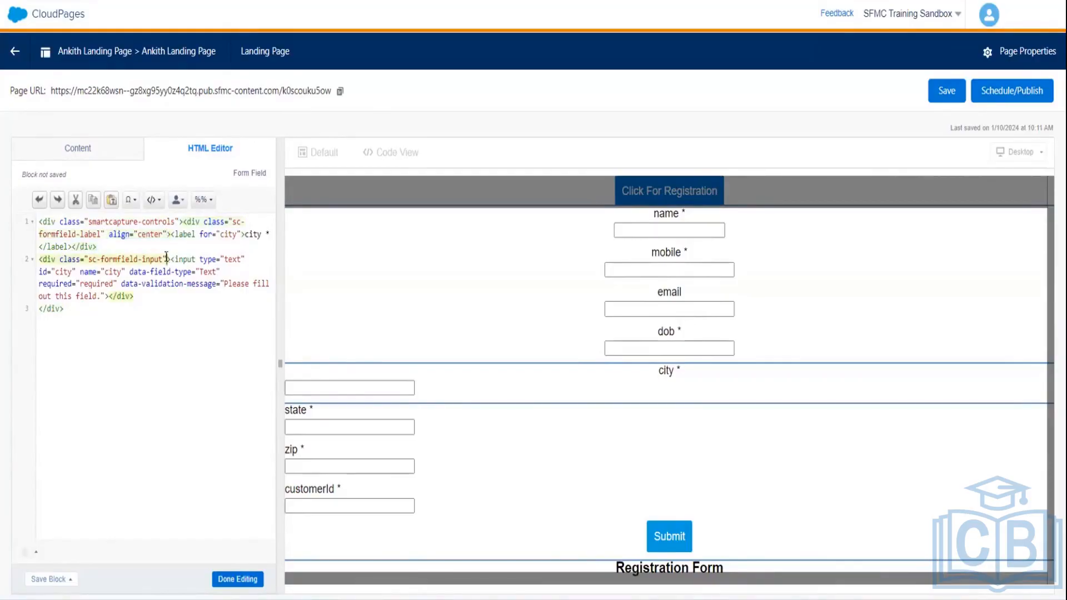
text(align="center")
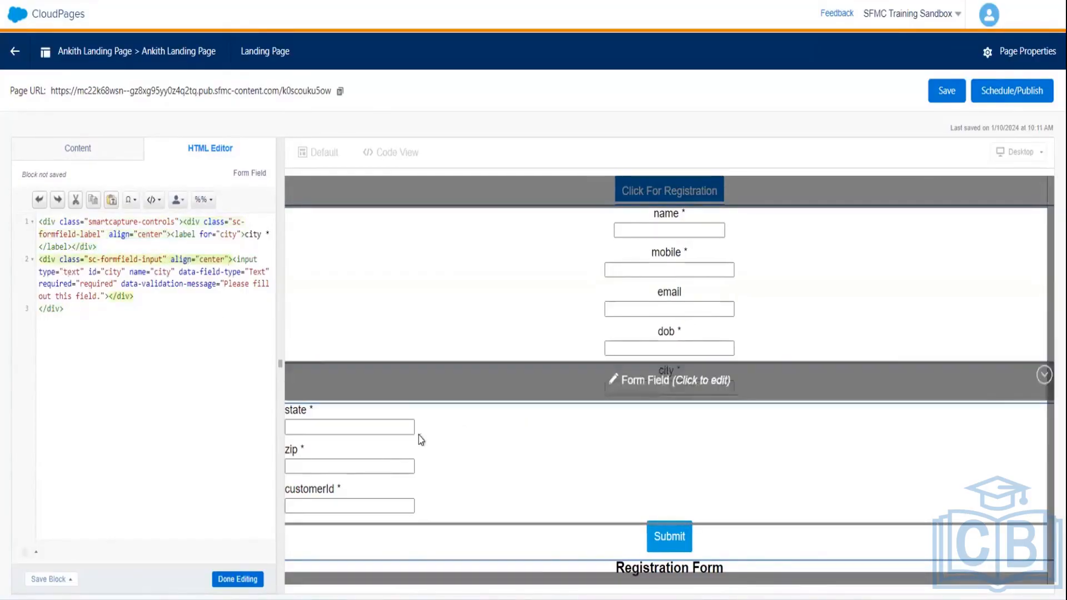
- Add align="center" to the state field's label and input divs
click(410, 433)
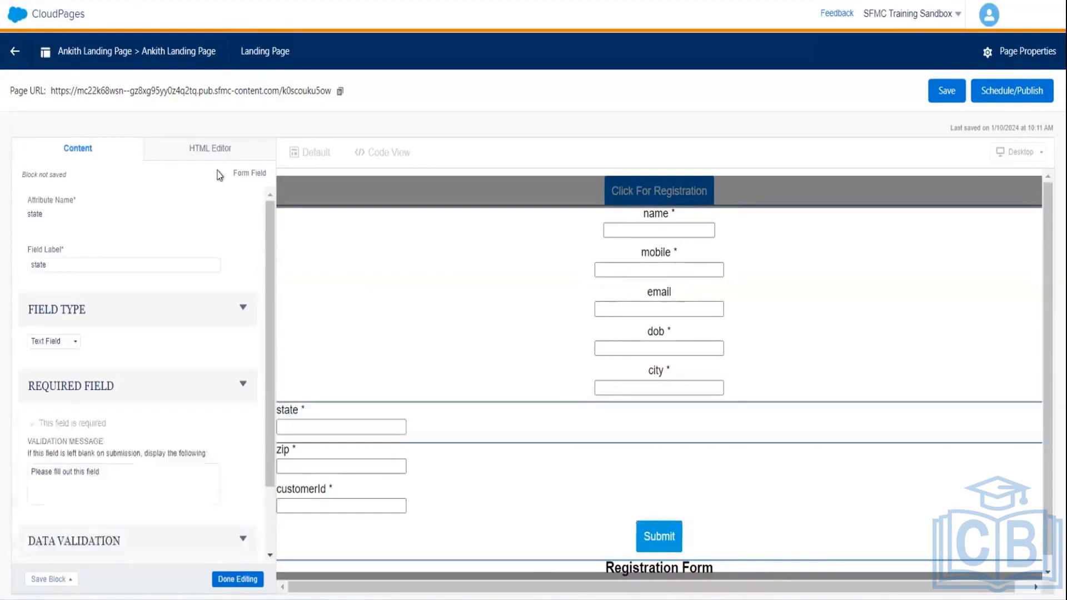
click(206, 151)
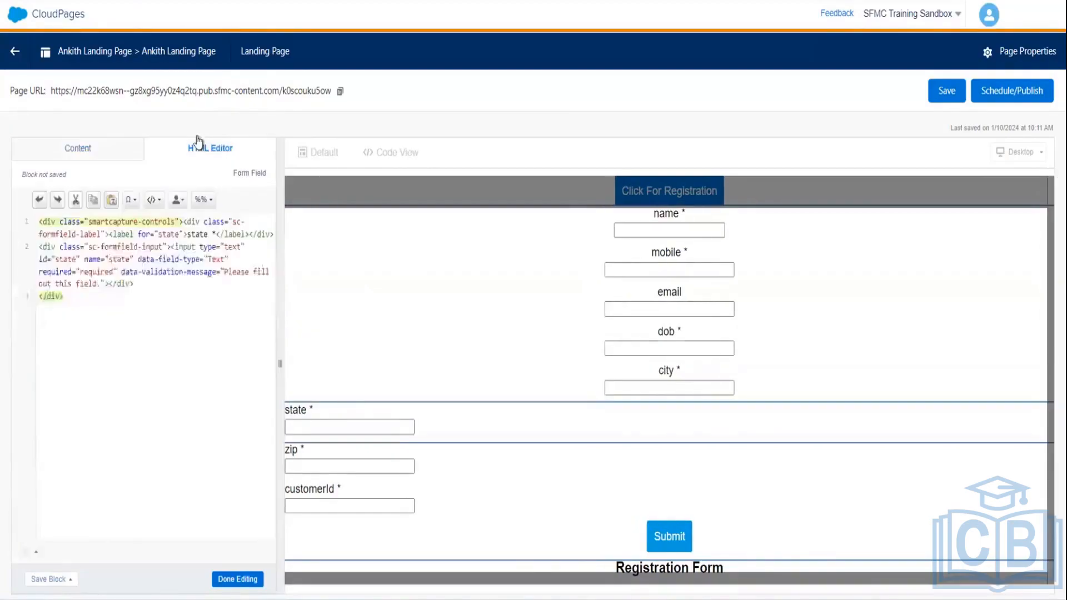
click(104, 233)
text(align="center")
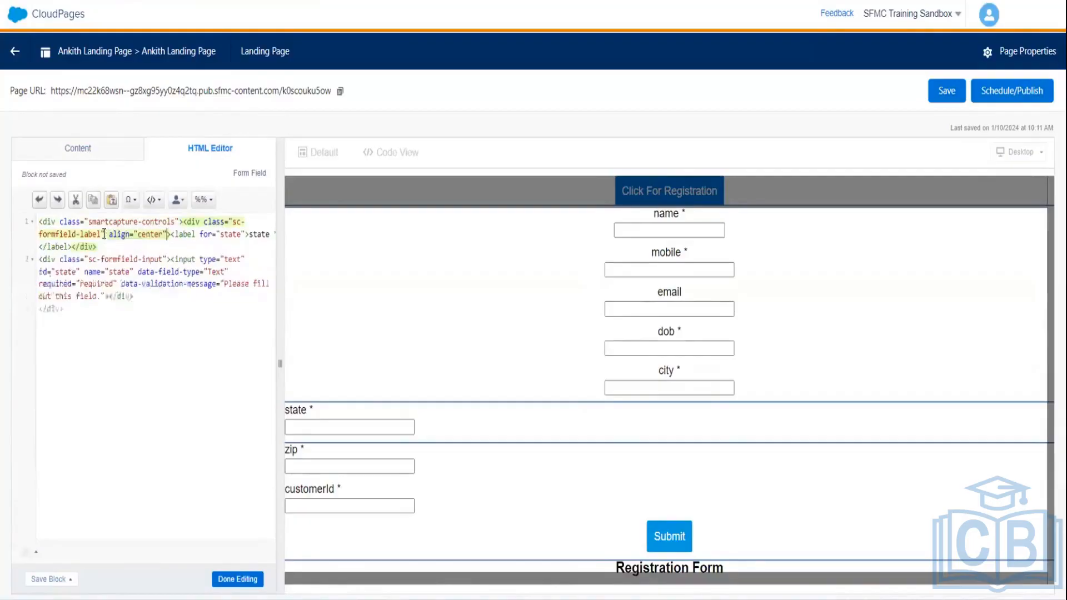
click(167, 259)
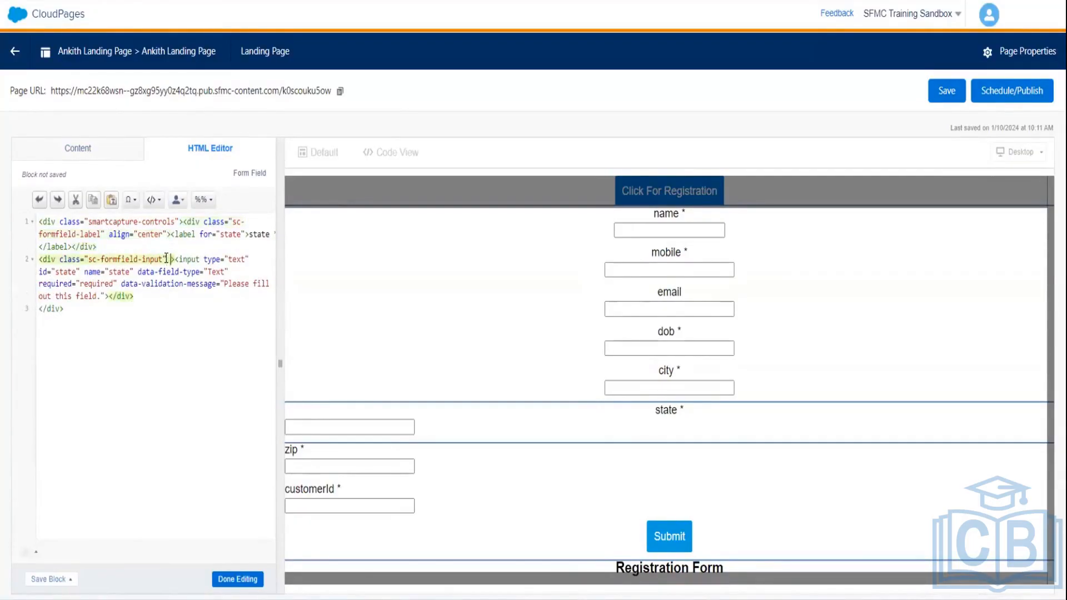
text(align="center")
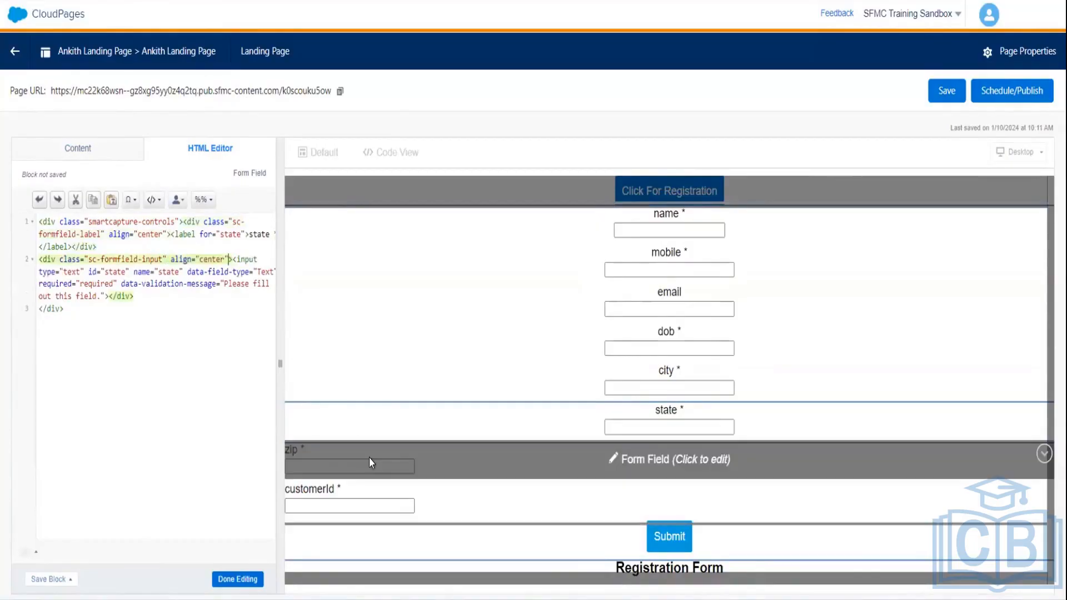
click(369, 458)
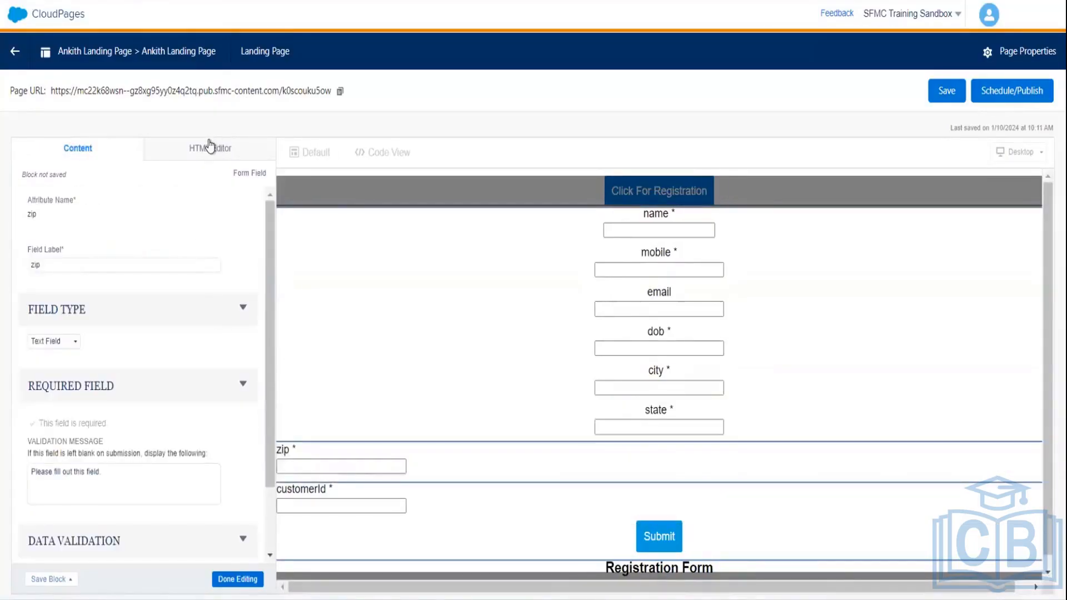
- Add align="center" to the zip field's label and input divs
click(210, 146)
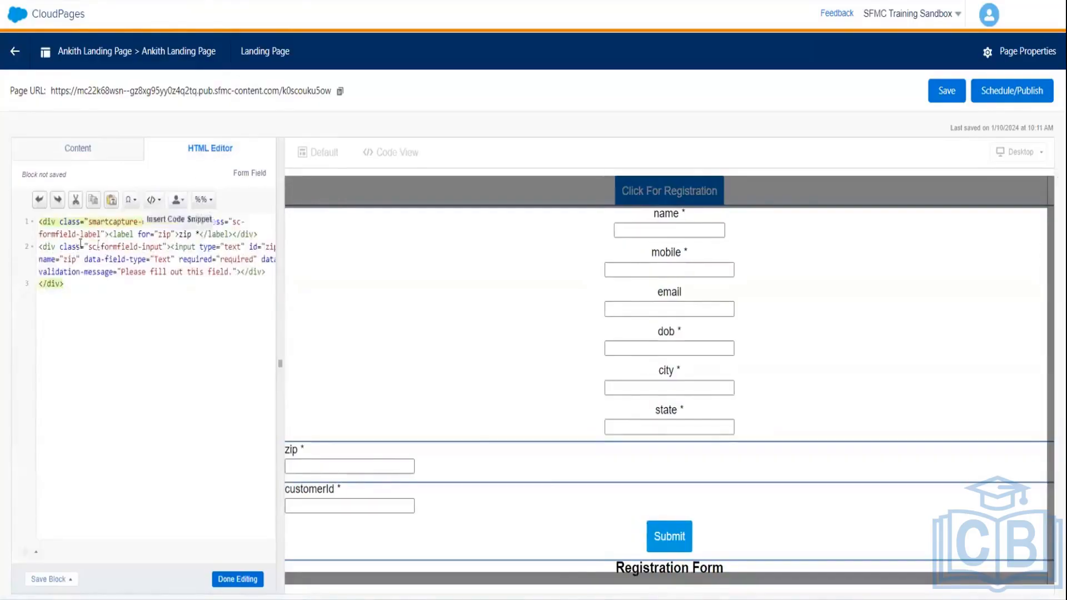
click(173, 233)
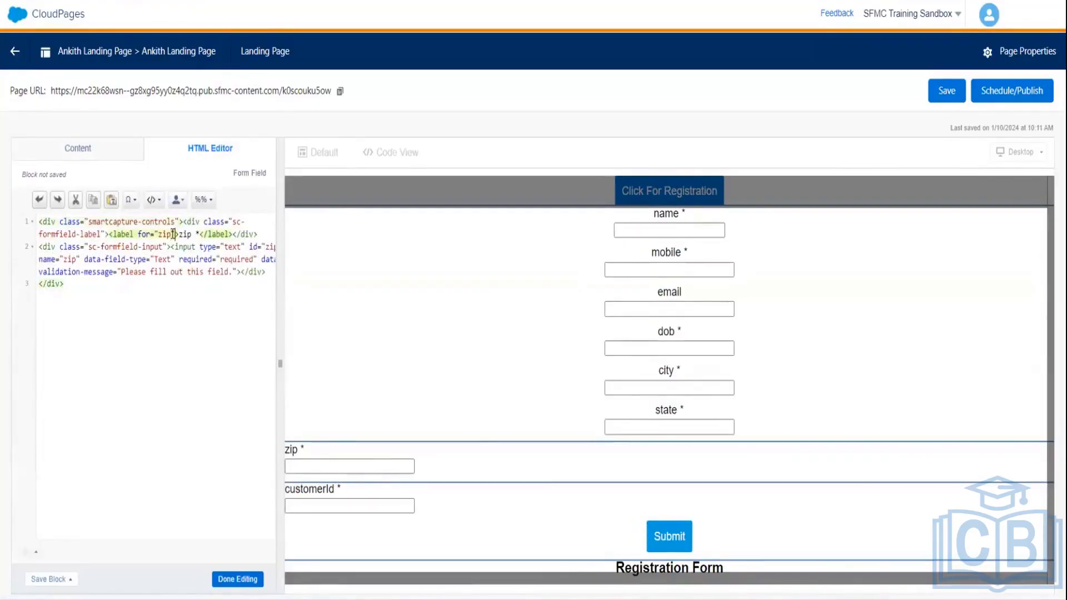
text(align="center")
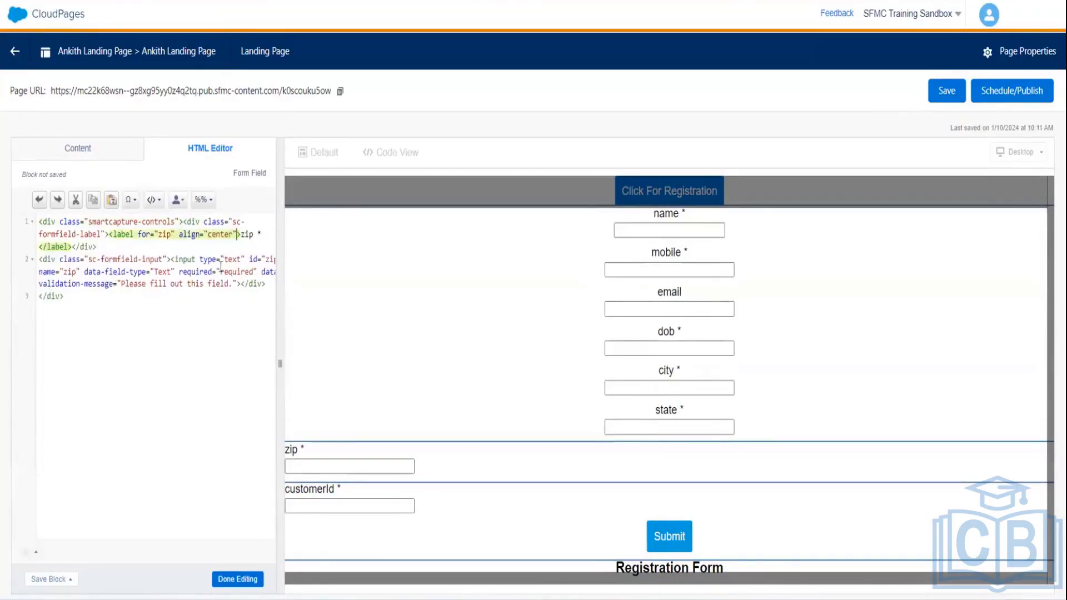
click(169, 259)
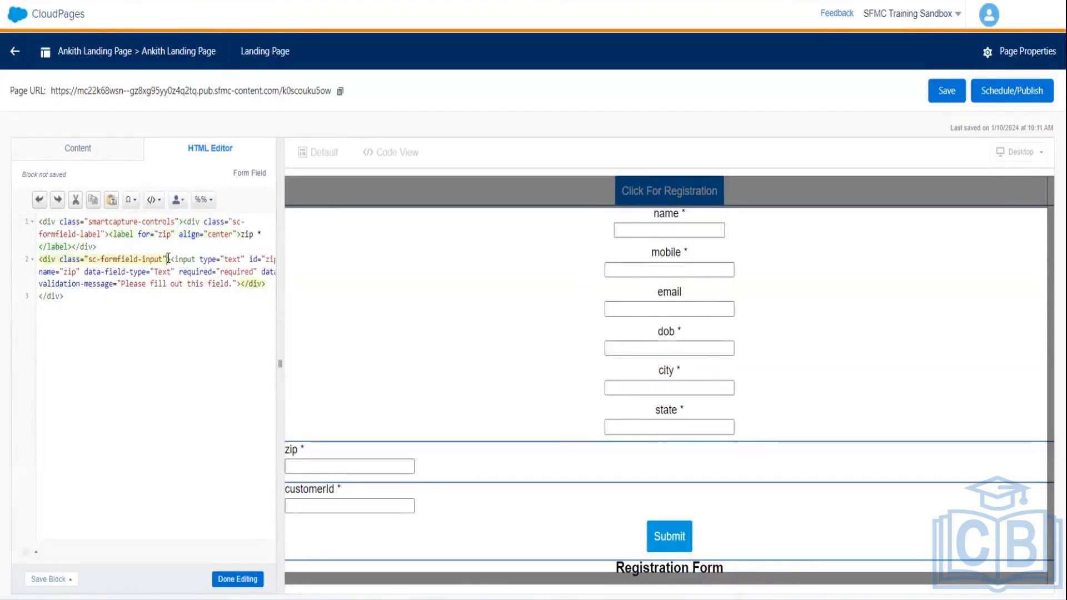
text(align="center")
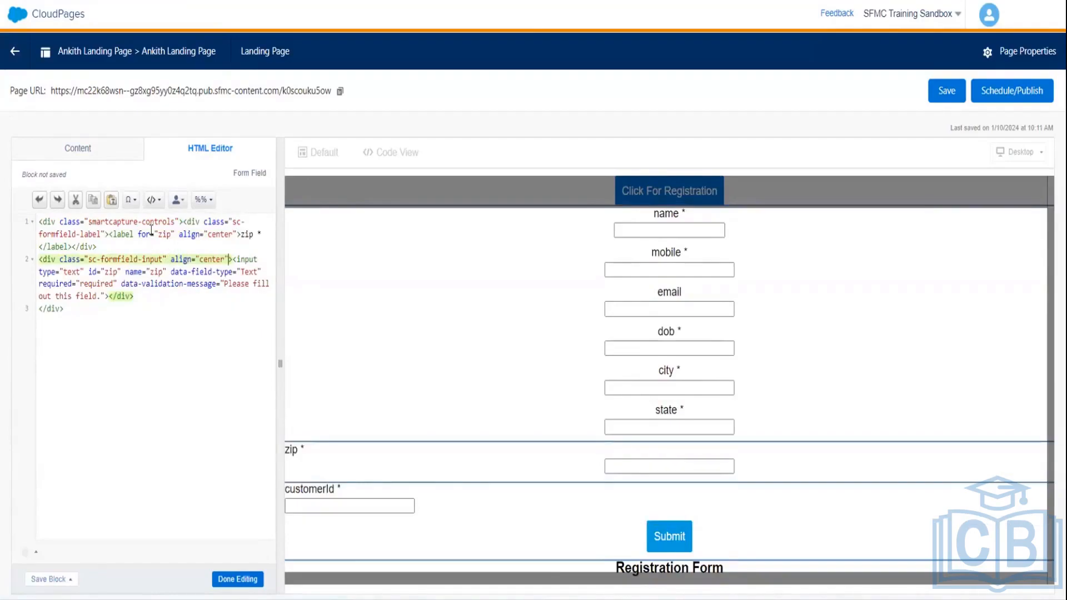
click(105, 234)
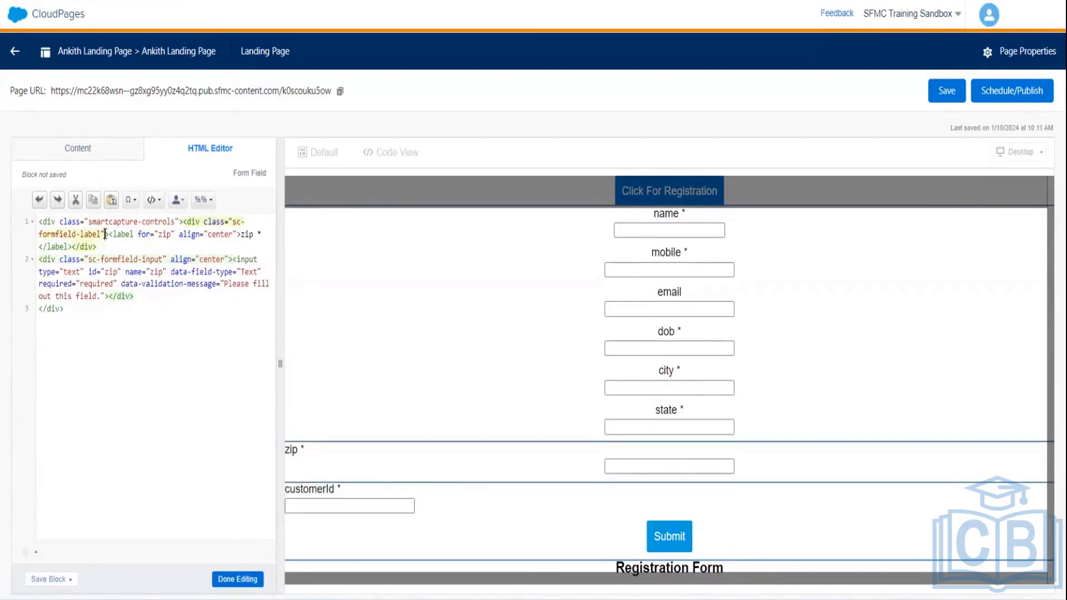
text(align="center")
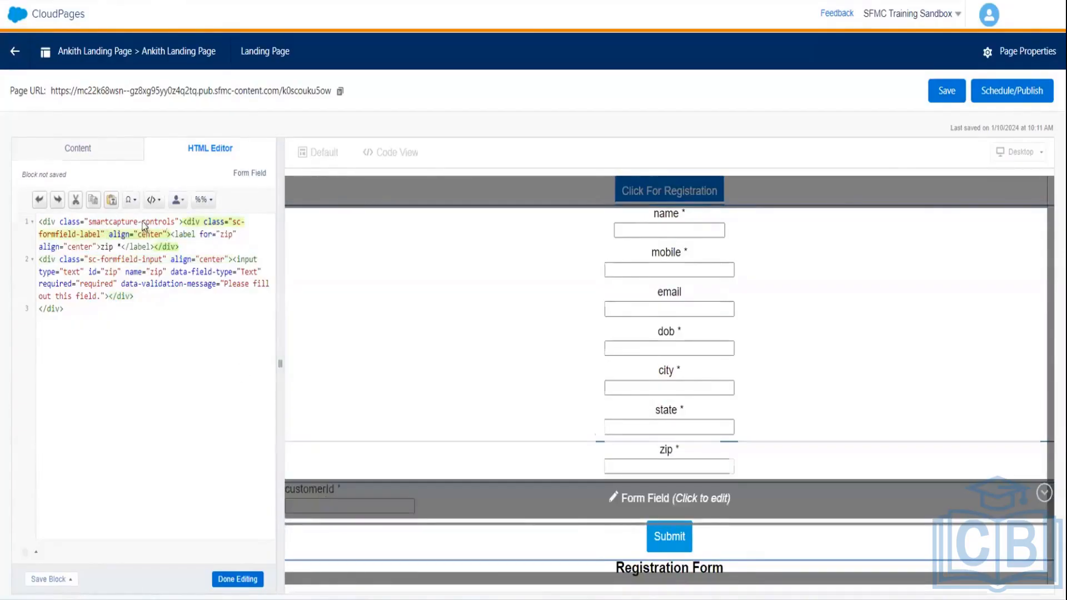
- Add align="center" to the customerId field's label and input divs
click(319, 491)
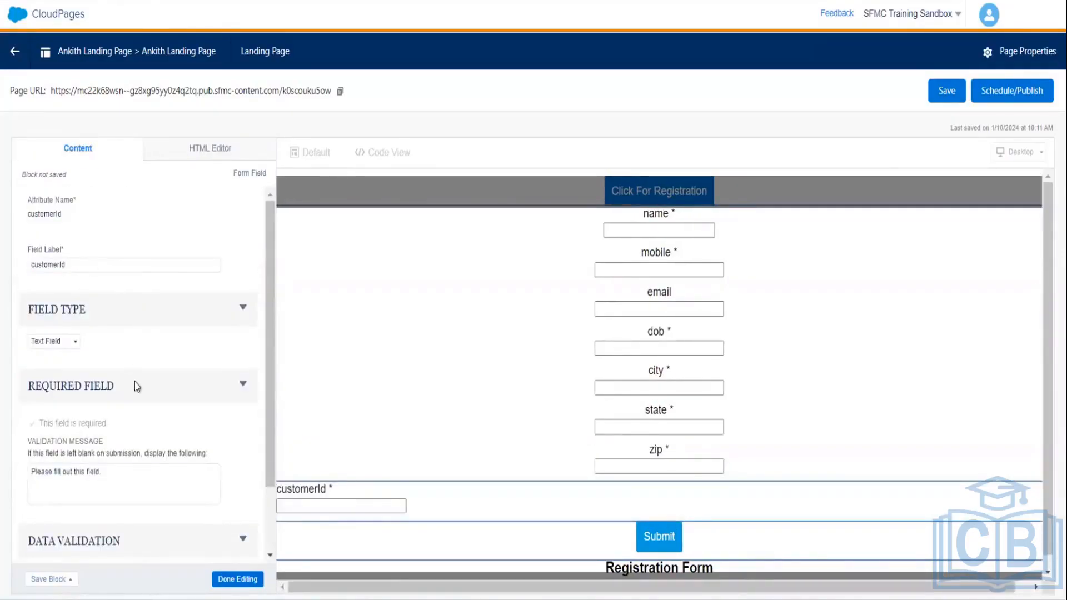
click(208, 149)
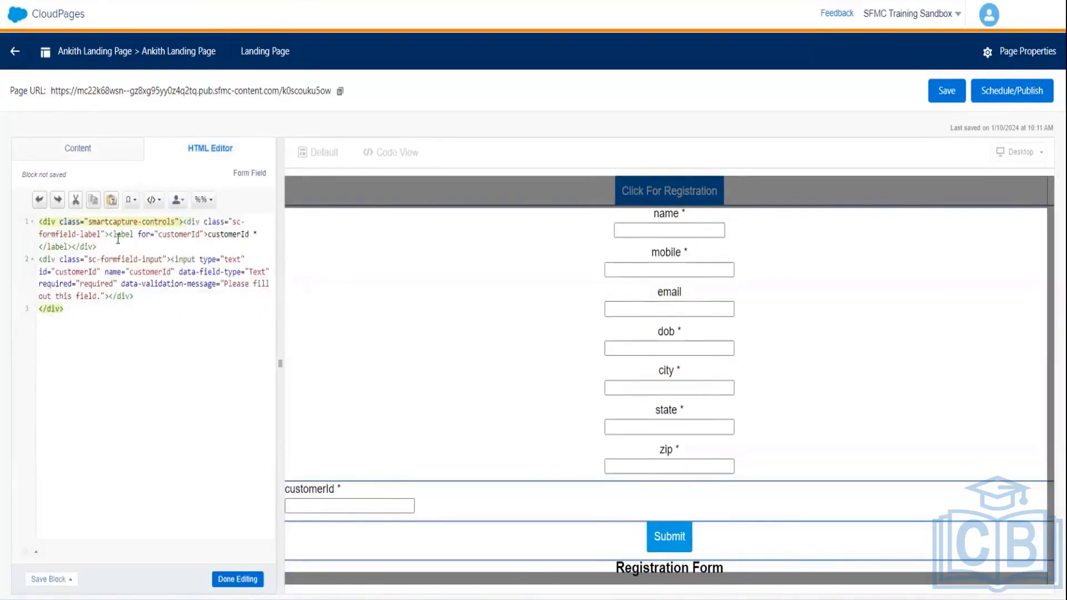
click(106, 235)
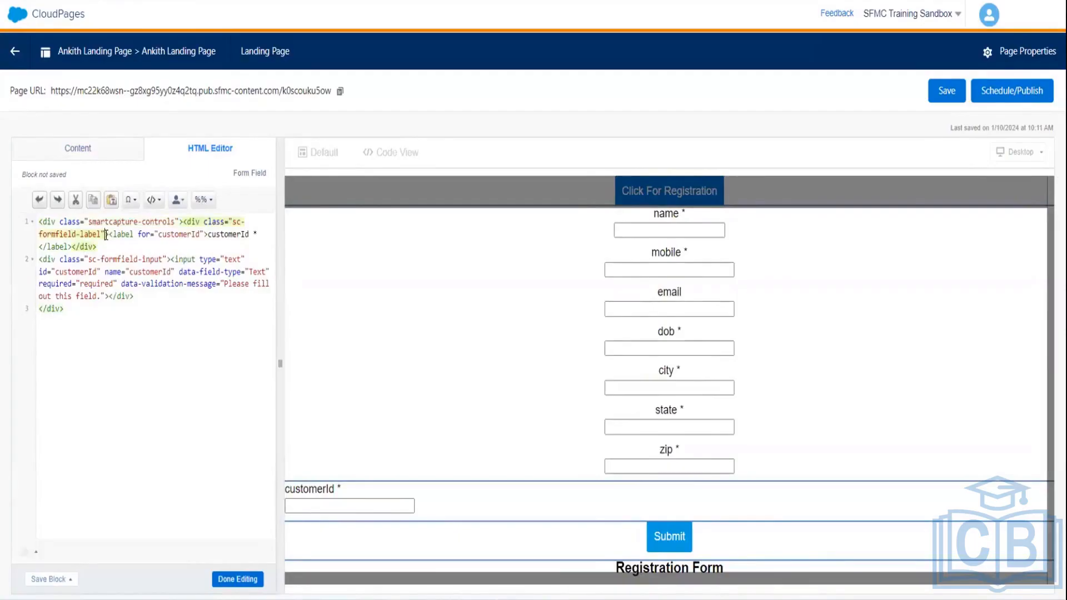
text(>)
text(align="center")
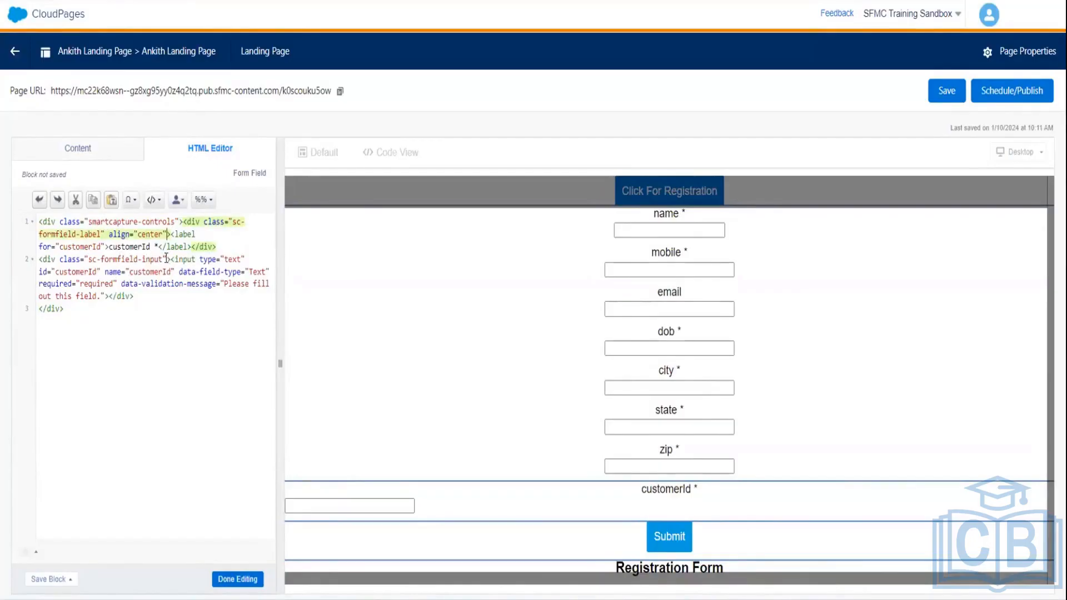
click(167, 259)
text(align="center")
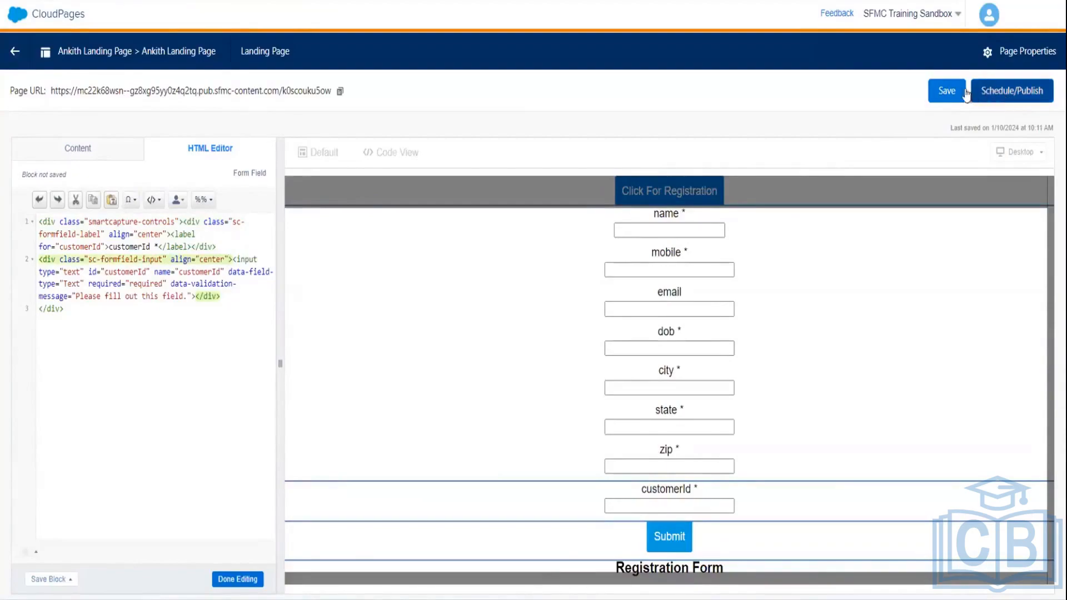
- Save the landing page, then publish it with Publish Immediately via Schedule/Publish
click(952, 91)
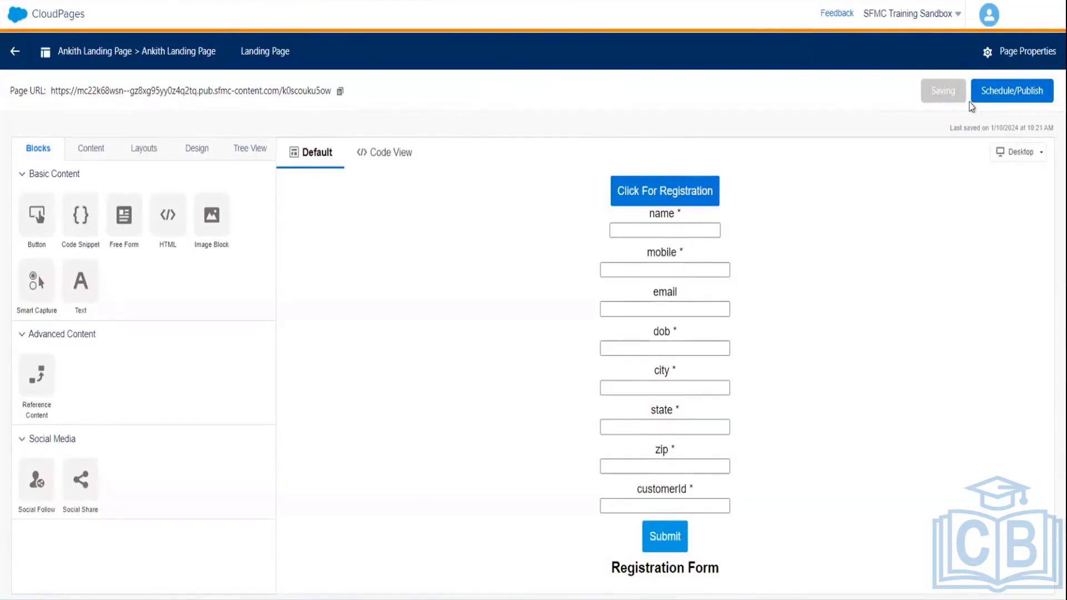
click(999, 88)
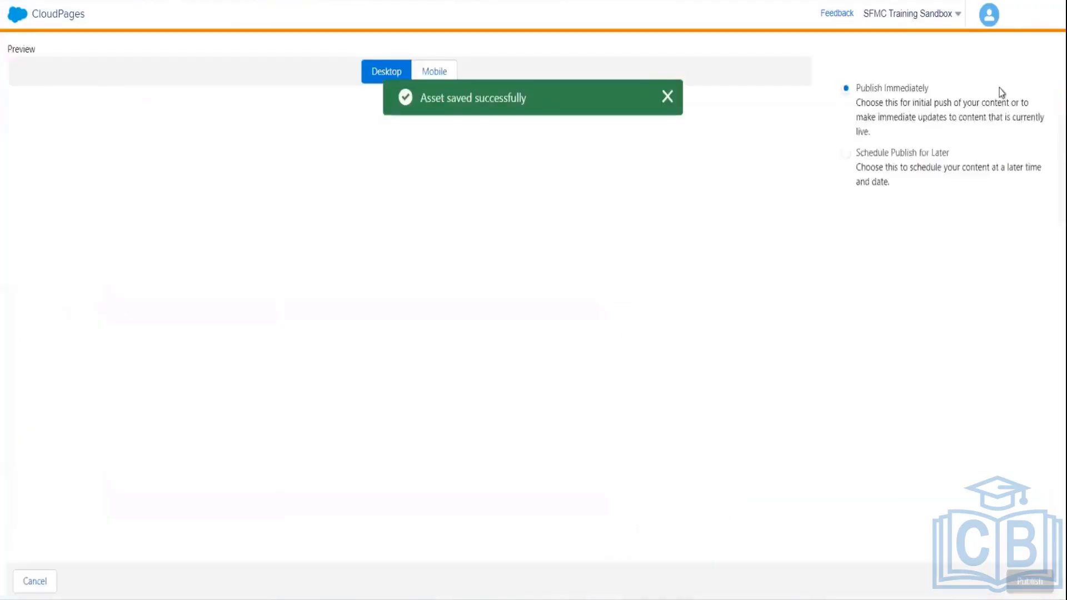
click(667, 98)
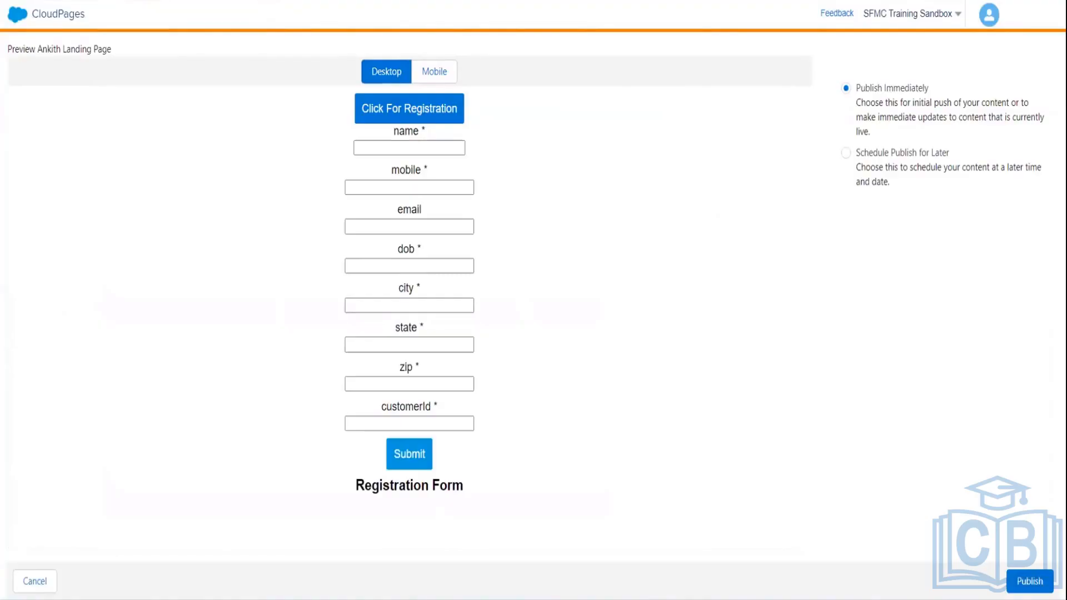
click(1030, 581)
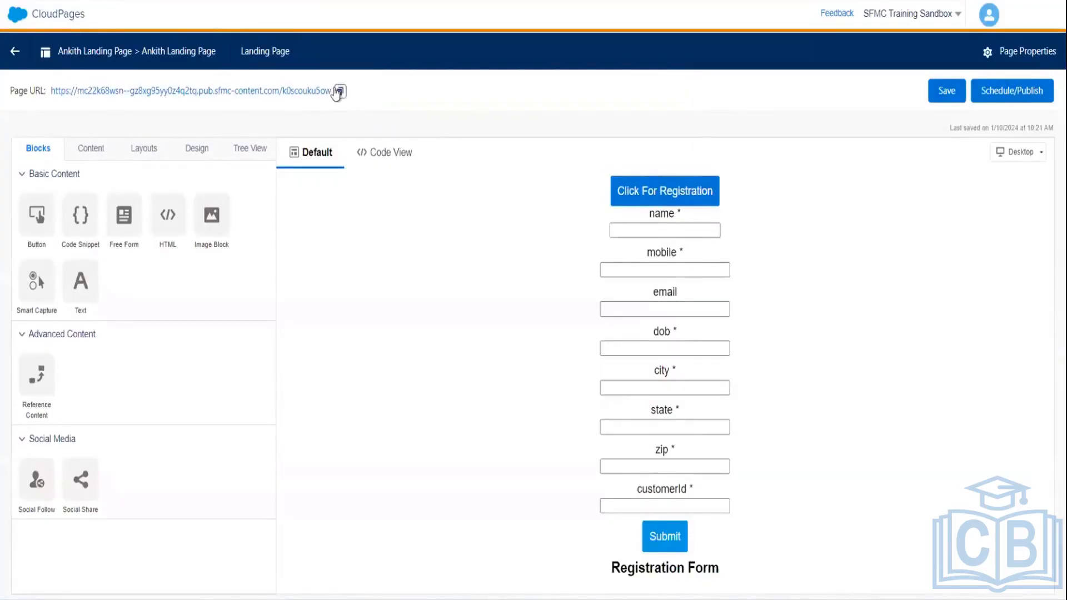
click(338, 92)
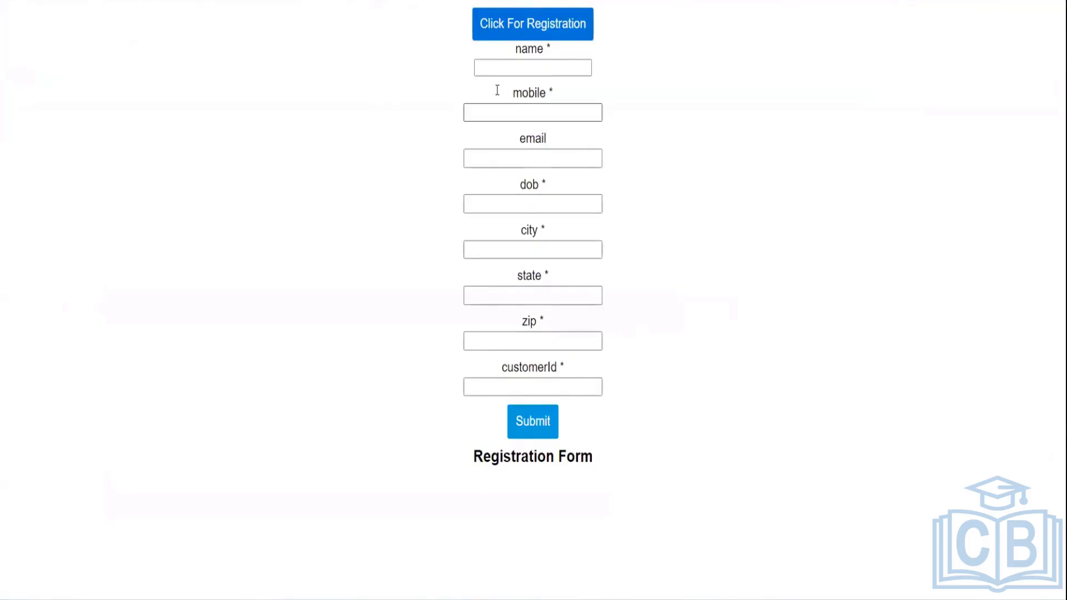
key(Tab)
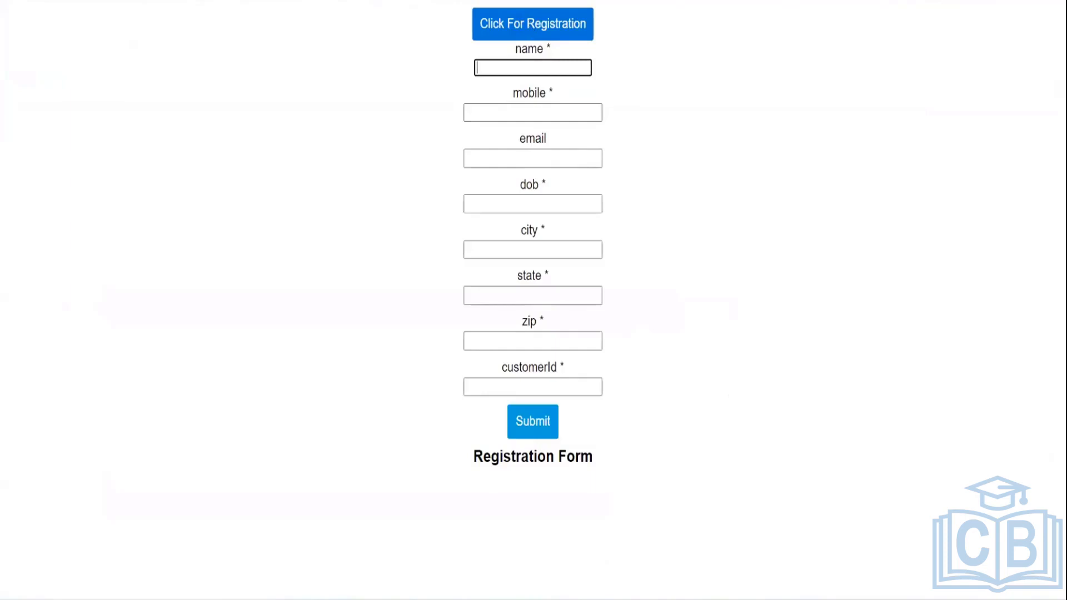
key(ctrl+w)
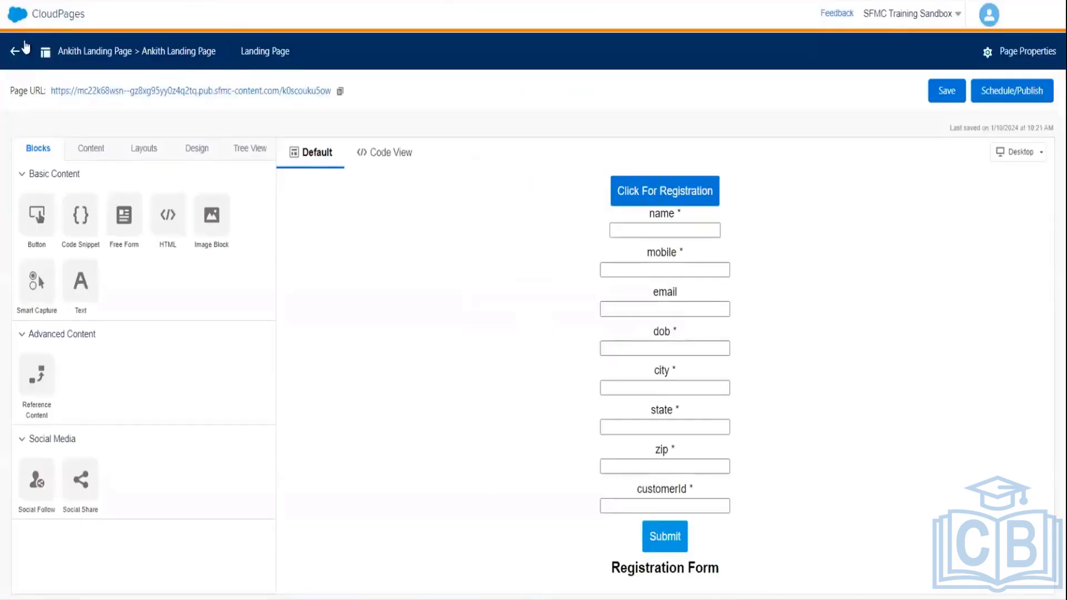
- Leave CloudPages for Email Studio and open Subscribers > Data Extensions
click(20, 50)
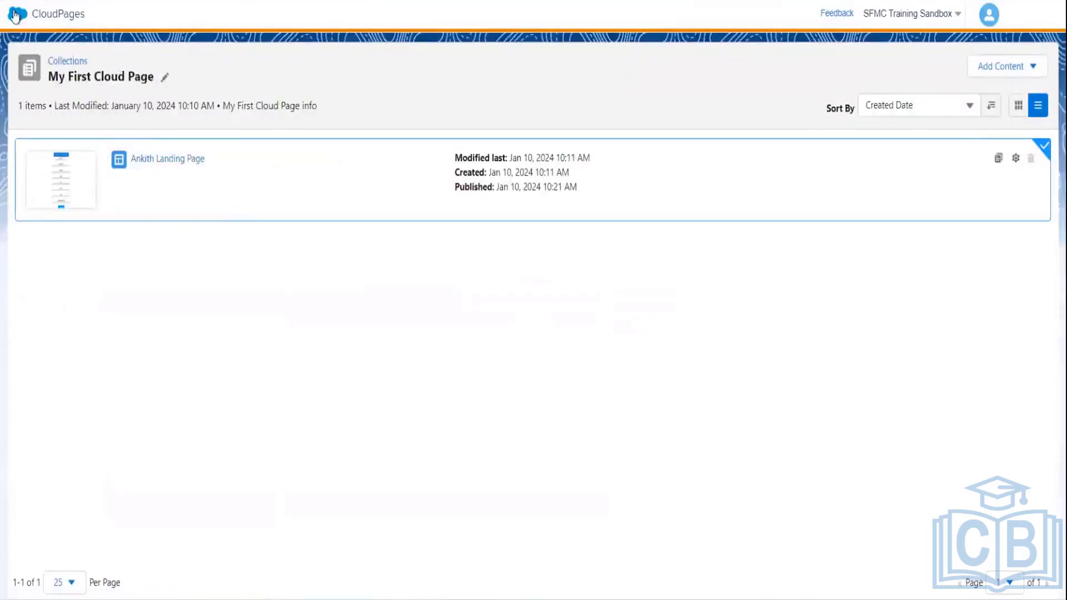
mouse_move(28, 15)
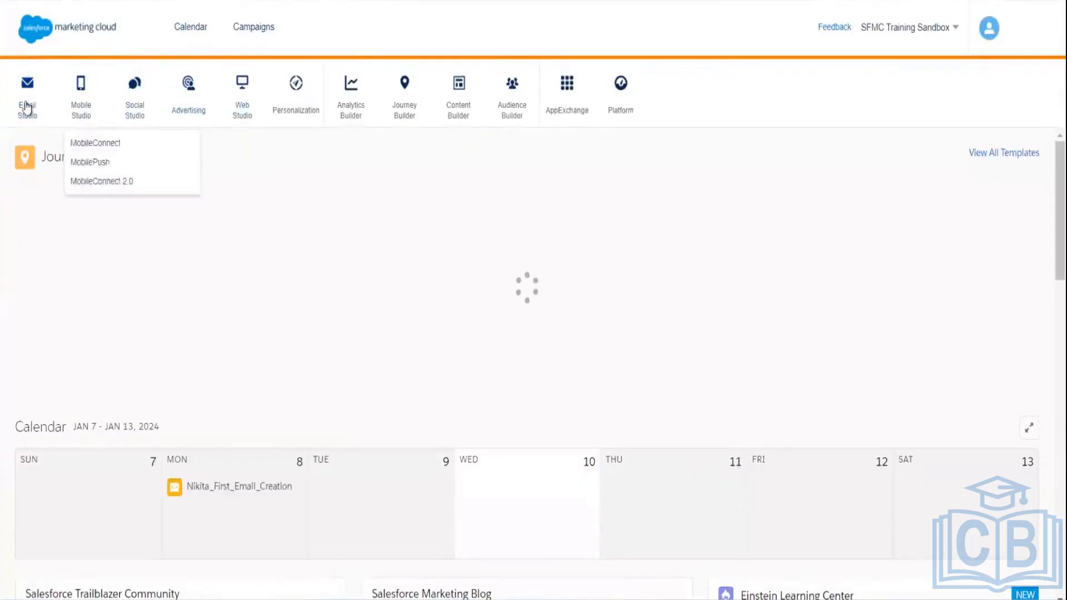
mouse_move(29, 111)
click(29, 143)
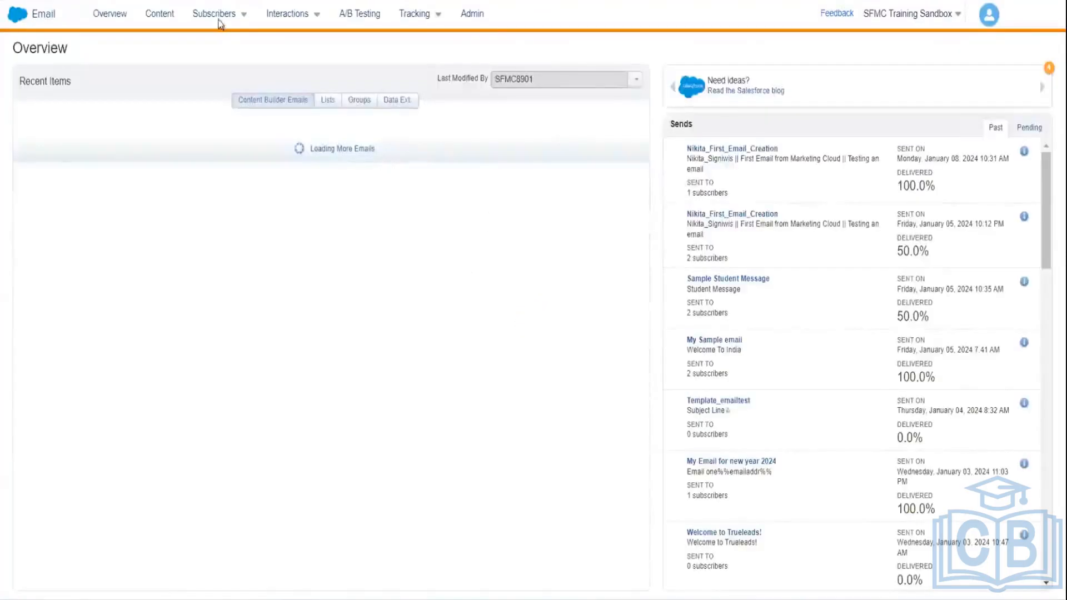
click(219, 13)
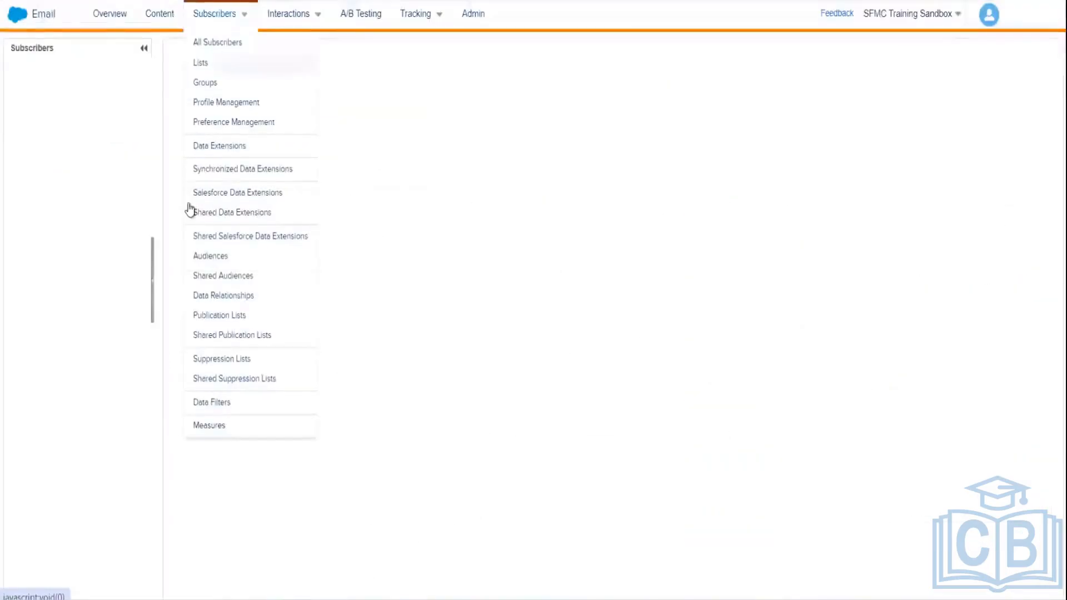
click(213, 146)
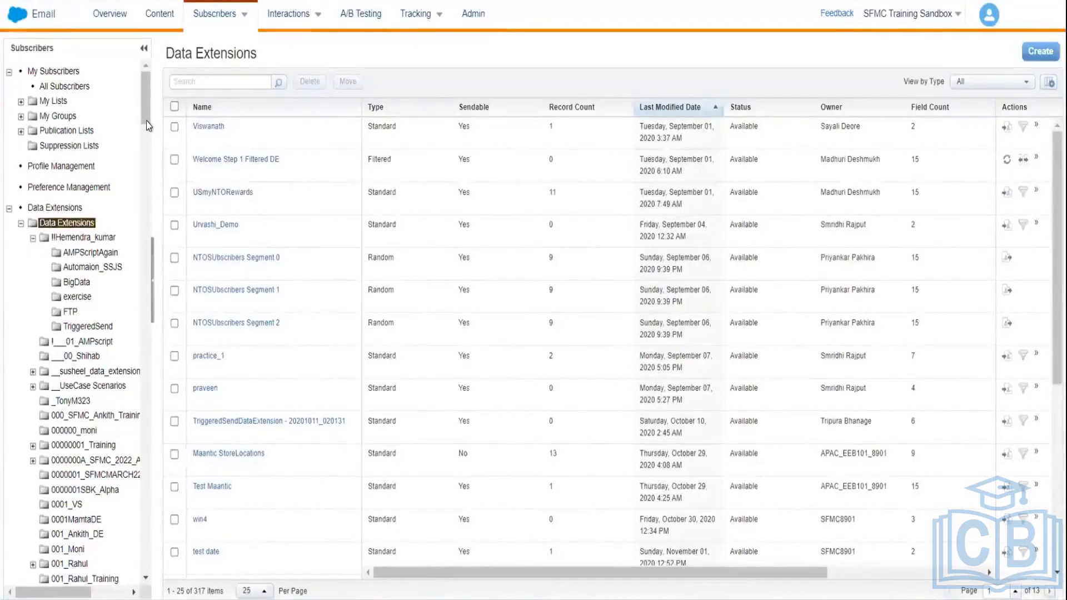
- Find My Customer Data Extn in the folder tree and view its 3 records
drag(146, 121, 159, 164)
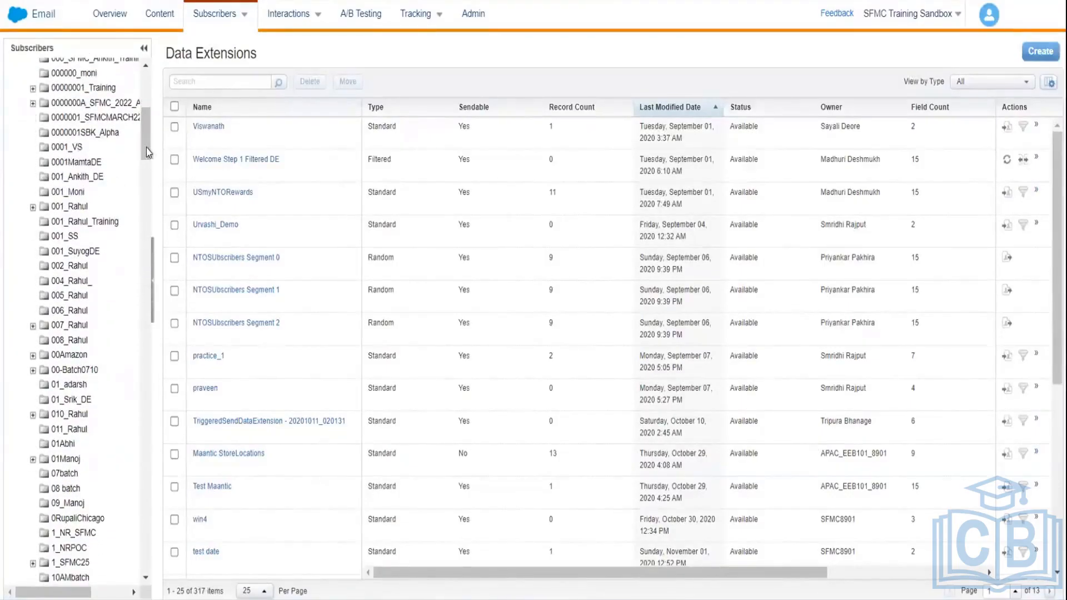
drag(145, 147, 145, 228)
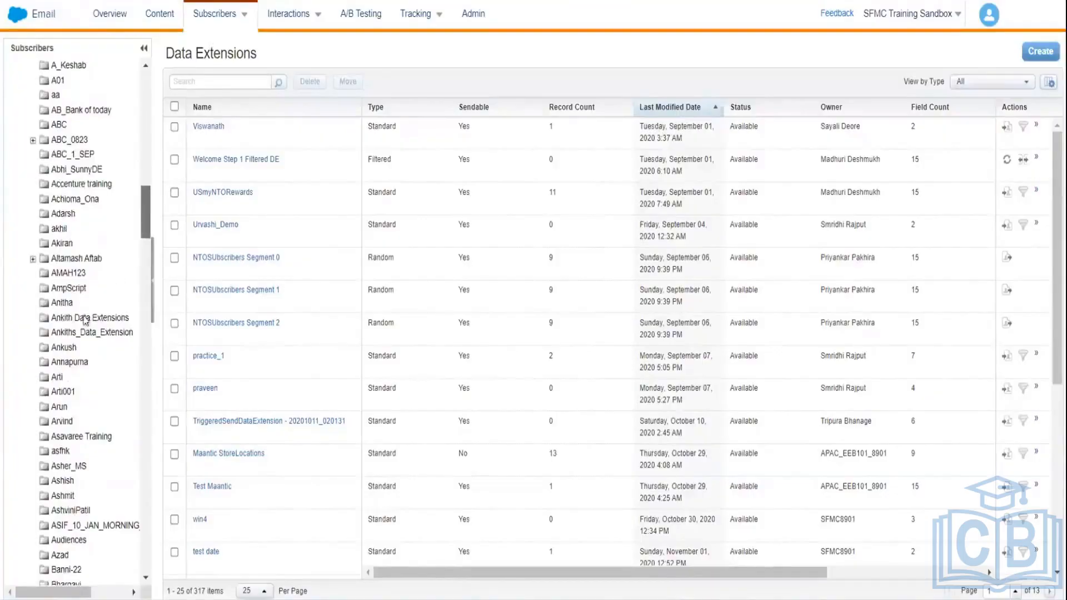
click(86, 318)
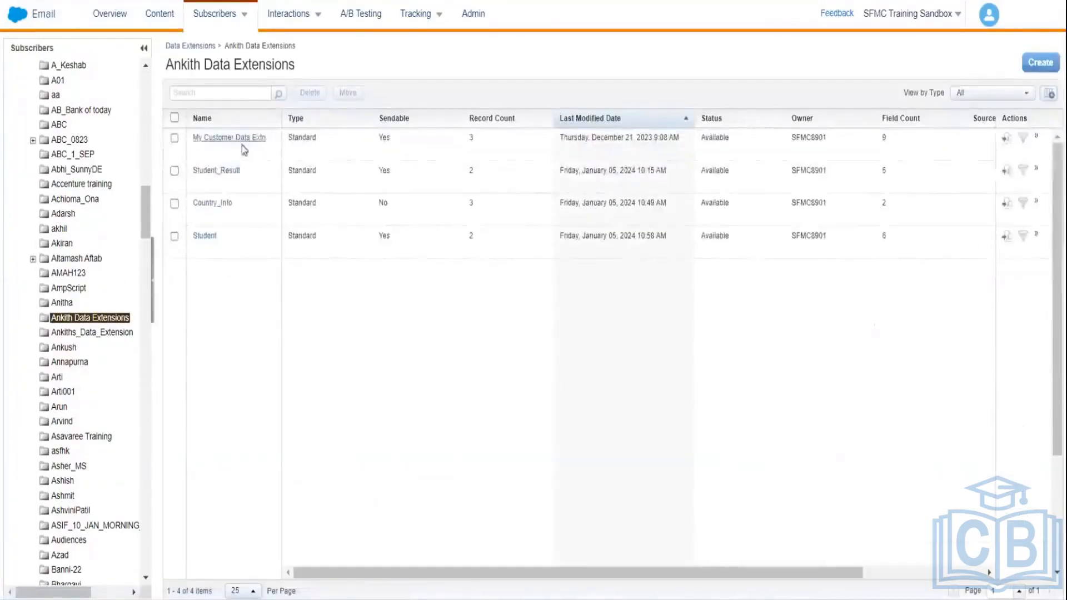
click(239, 139)
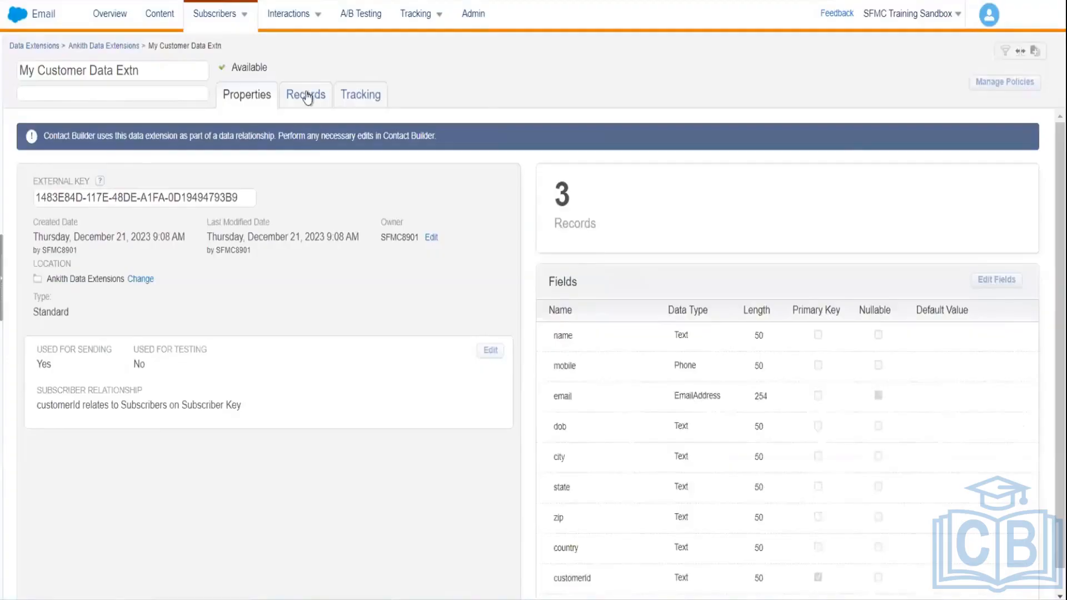
click(306, 95)
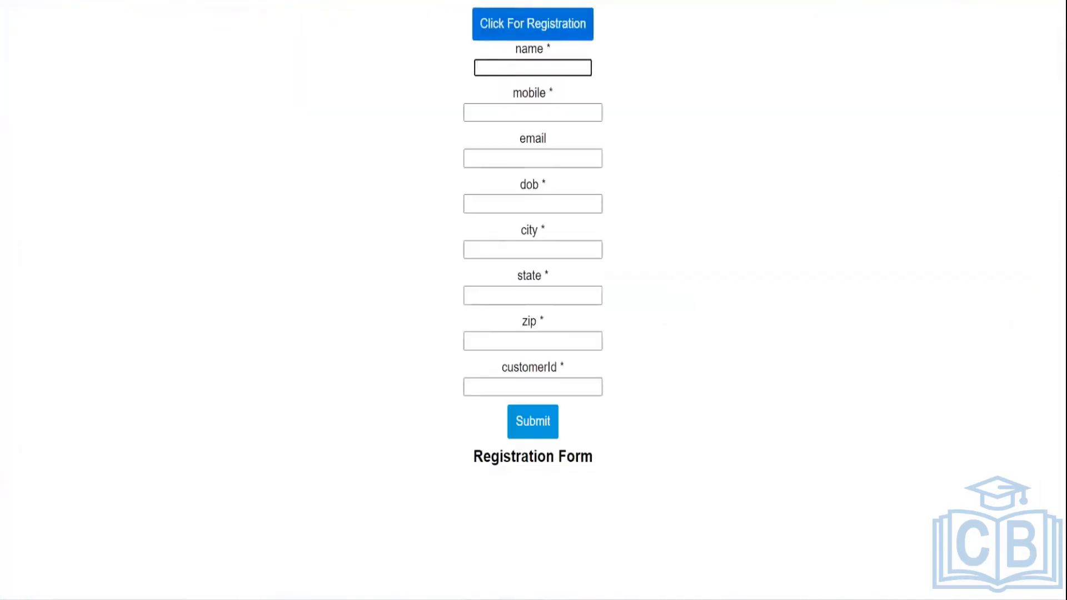
- Enter the registrant's name, mobile and e-mail details, plus date of birth 25-12-2020
click(553, 102)
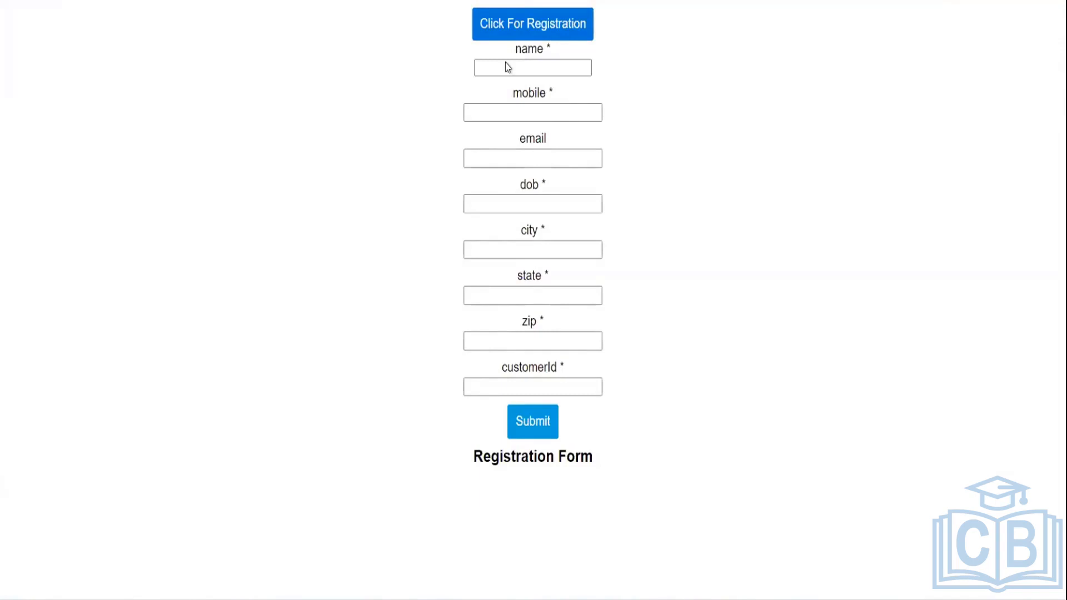
click(507, 64)
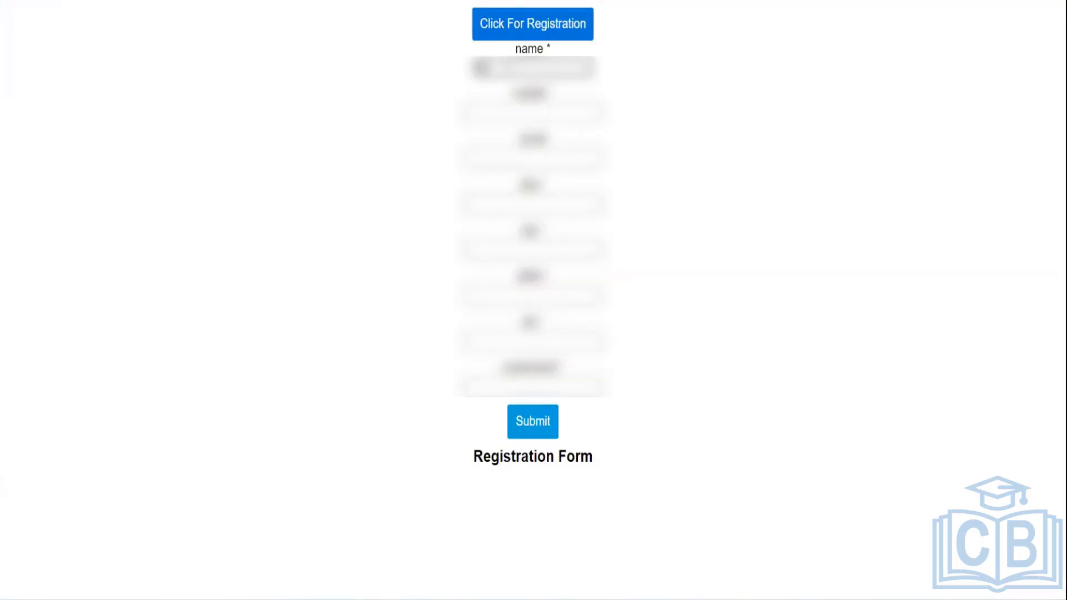
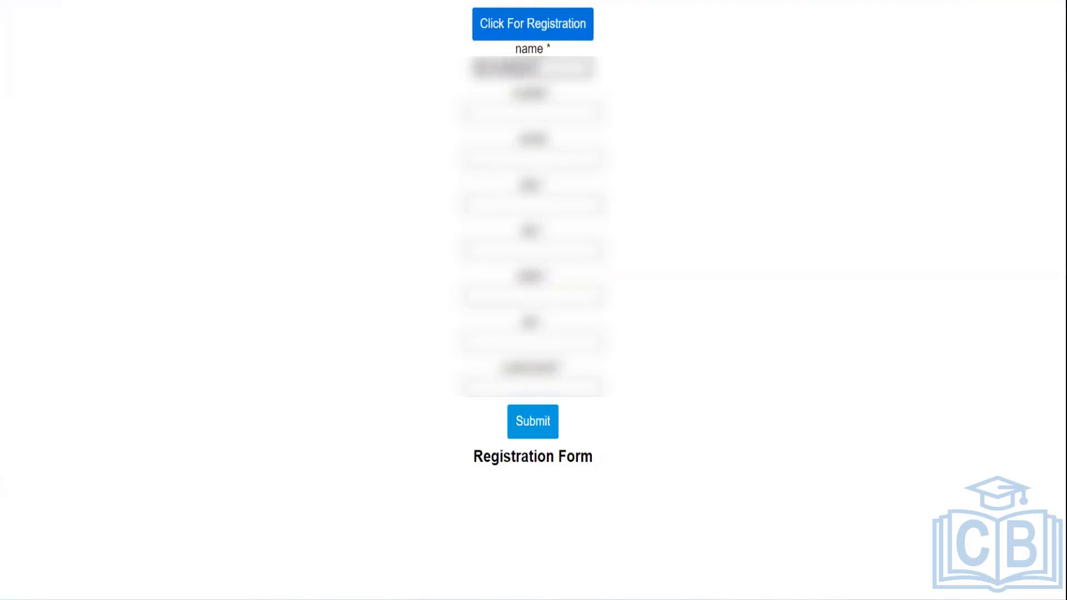
click(551, 117)
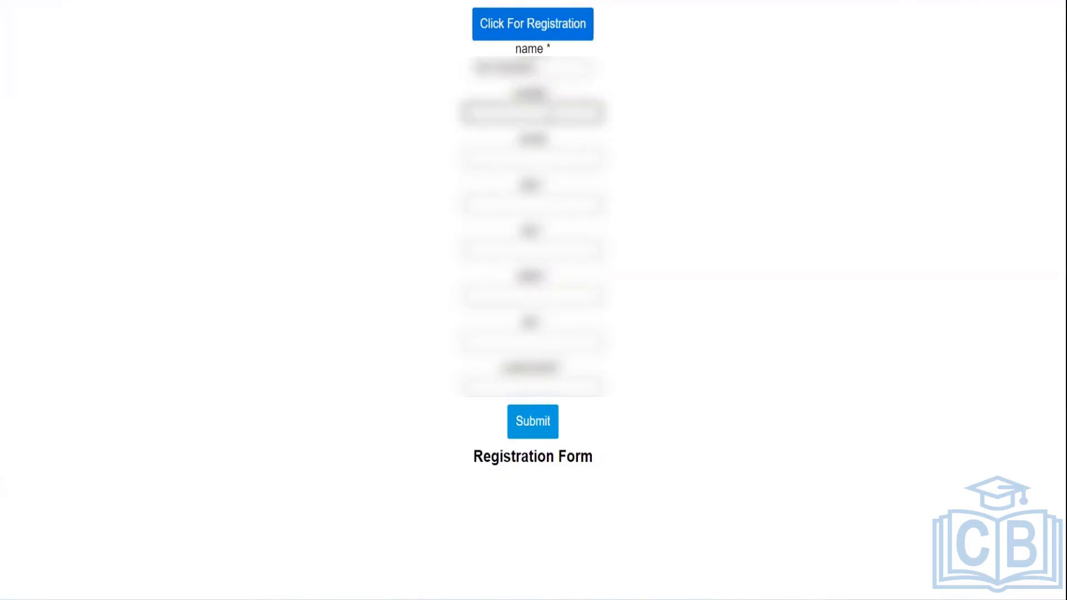
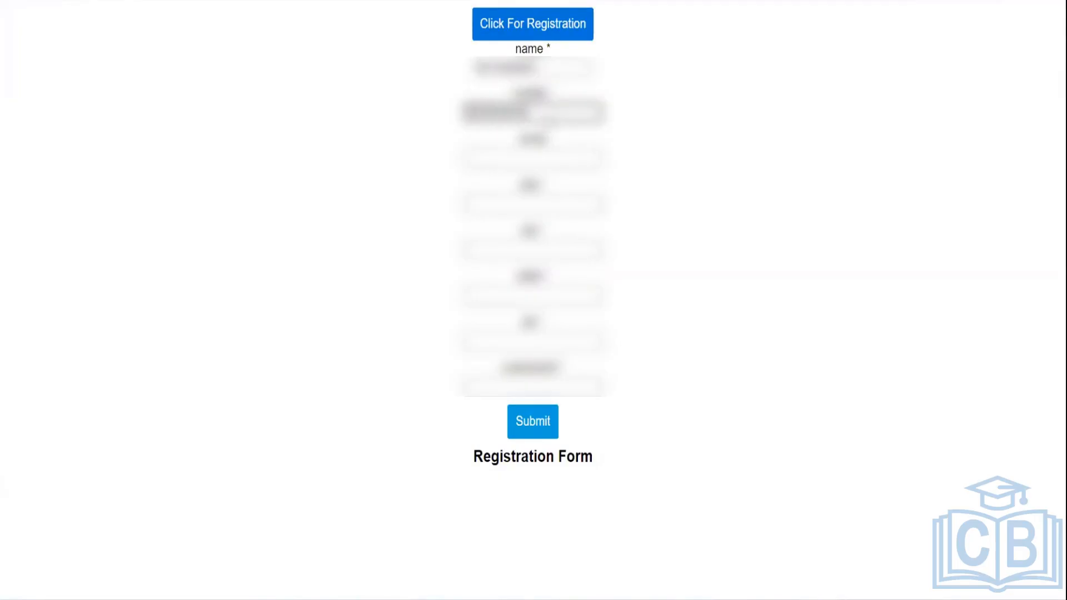
click(547, 149)
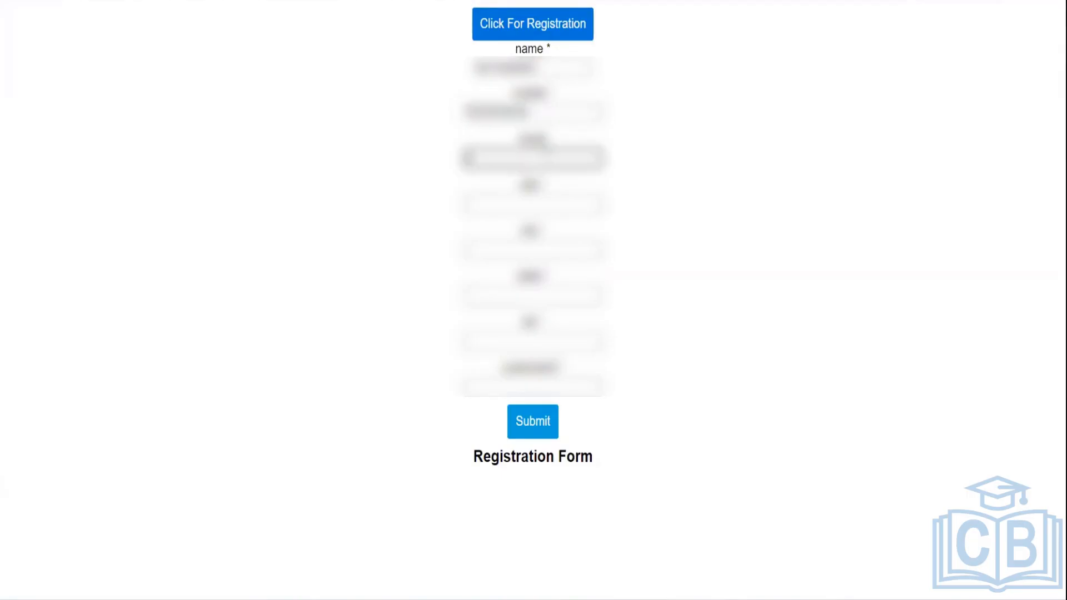
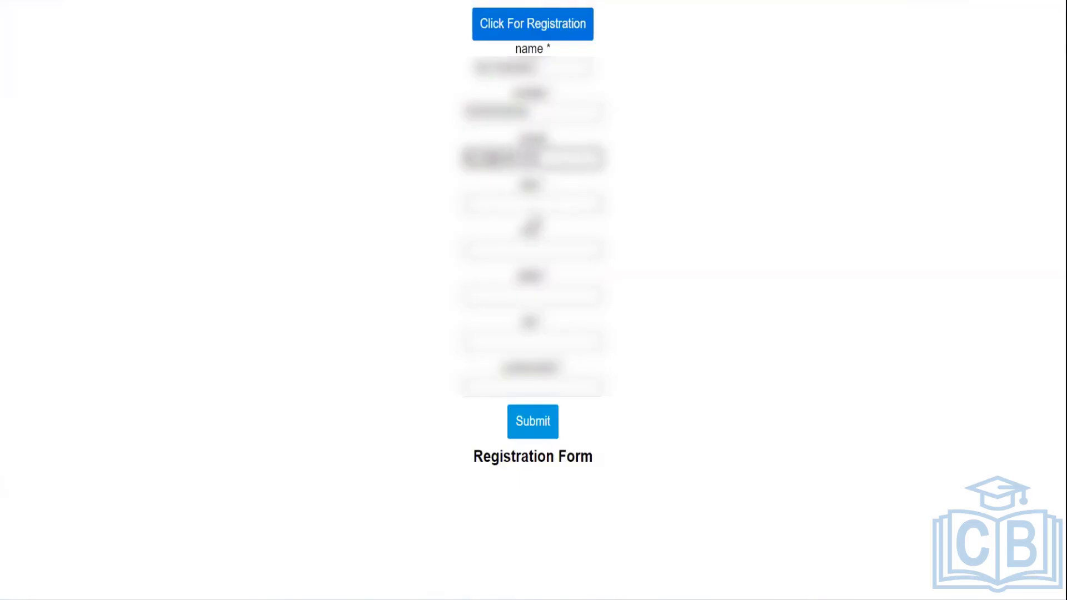
click(534, 220)
click(532, 206)
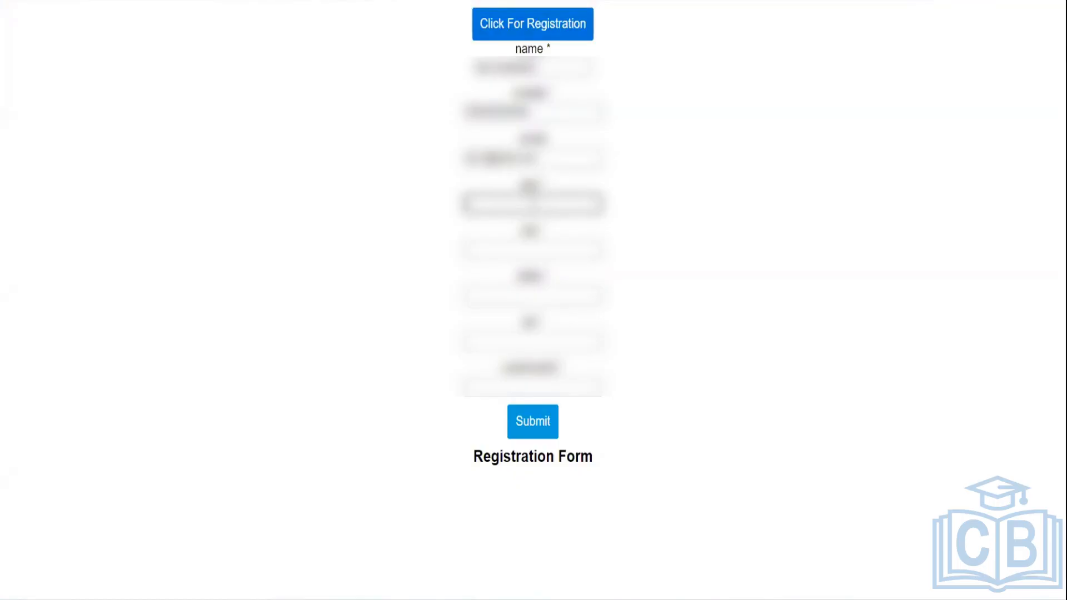
text(25-12-2020)
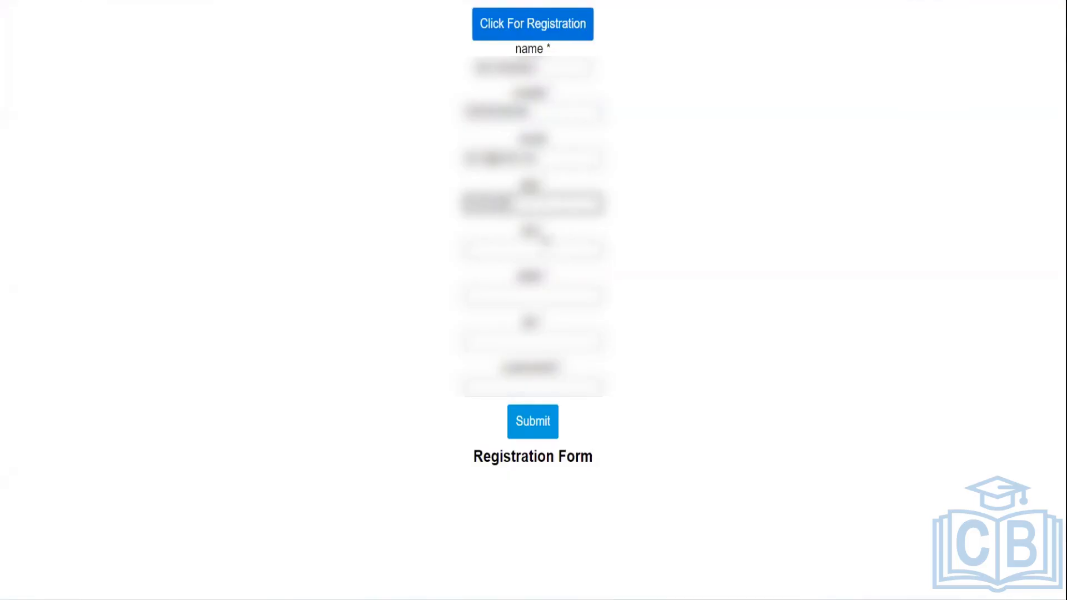
- Fill the remaining four form fields with sample text and submit the registration
click(543, 247)
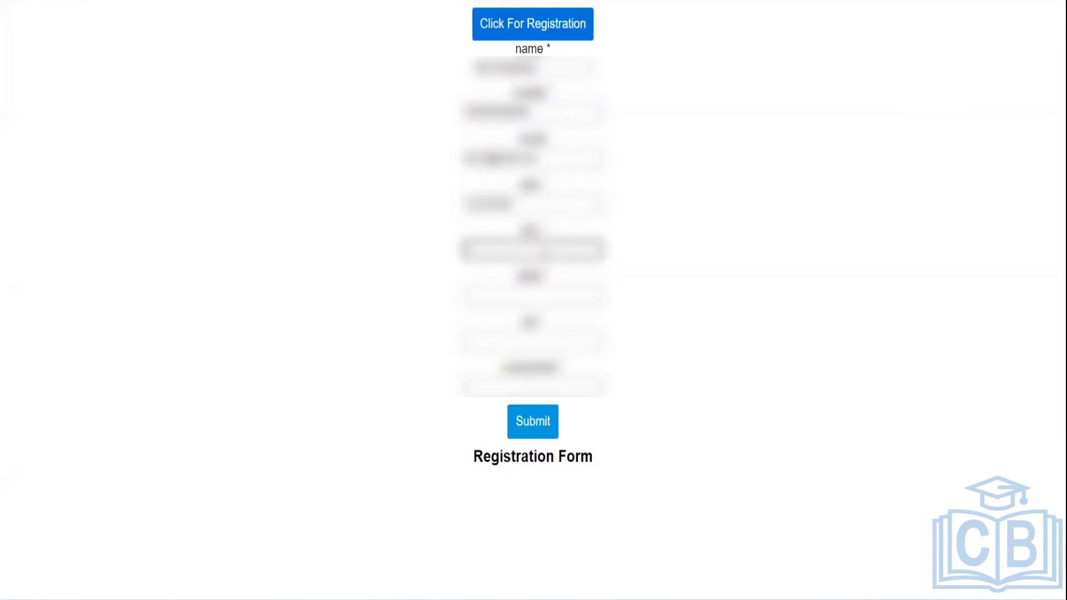
text(abcdefgh)
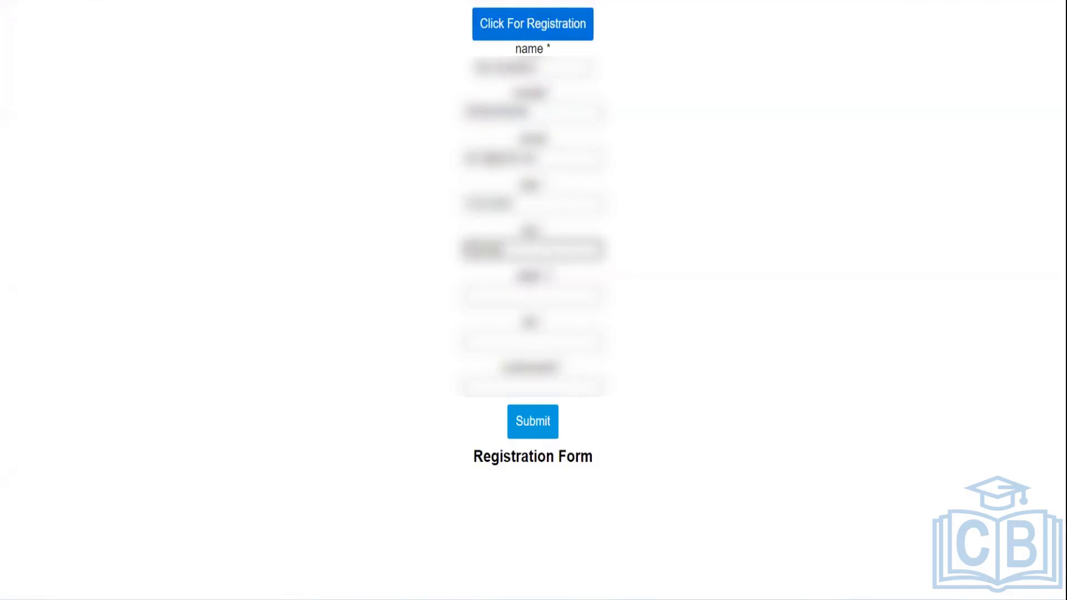
click(549, 295)
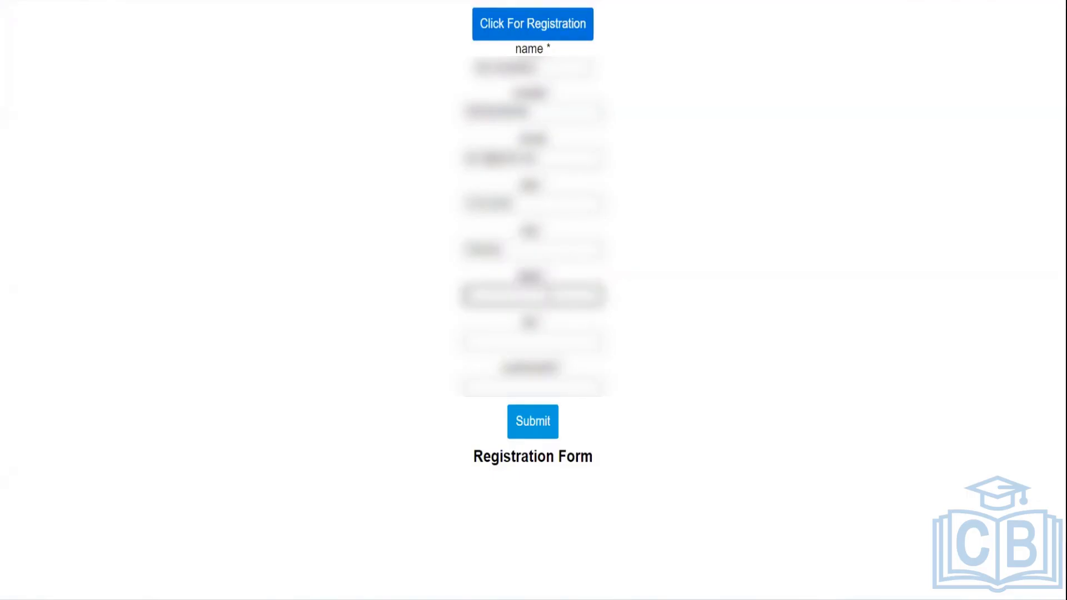
text(abc)
click(543, 343)
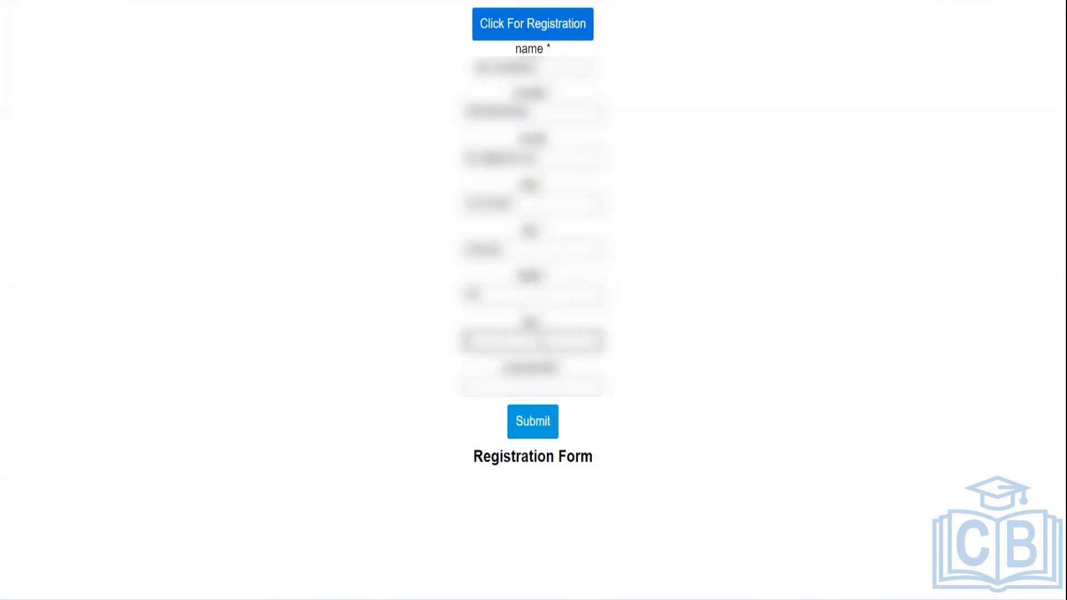
text(abcdefghij)
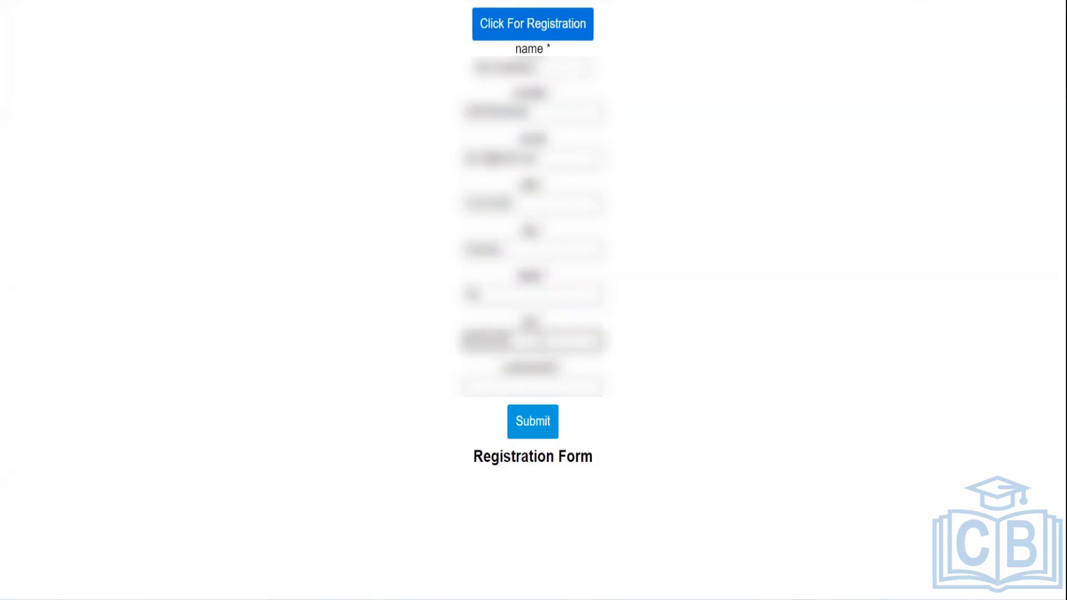
click(537, 388)
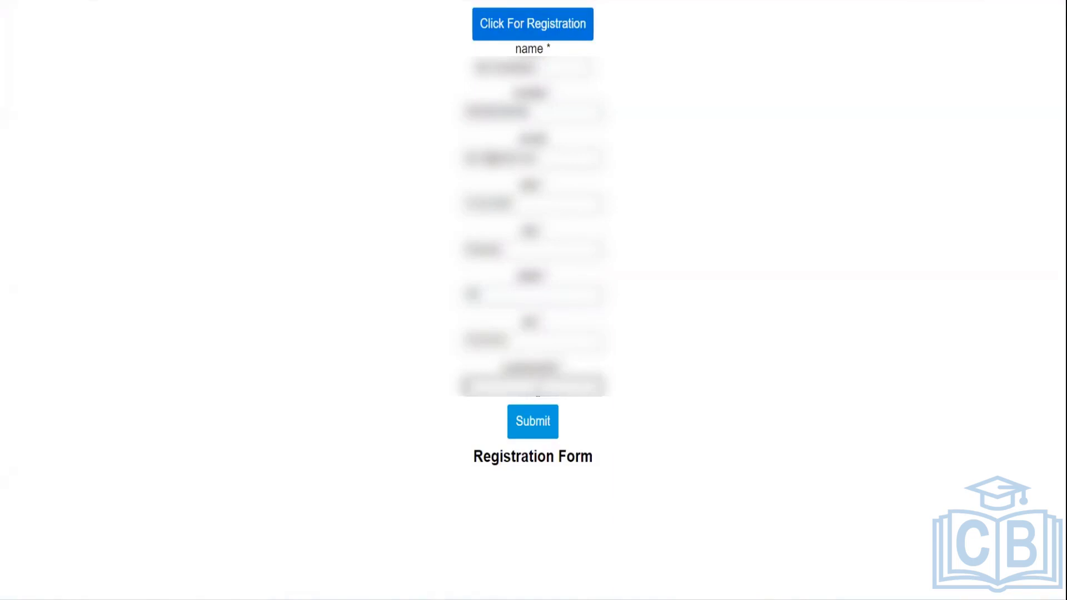
text(abcde123)
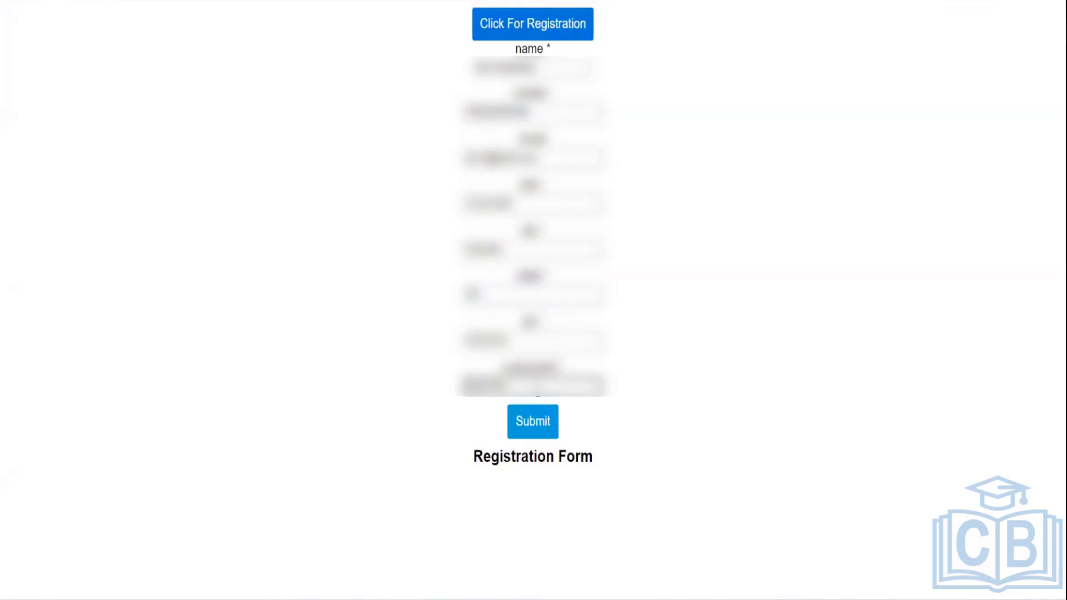
click(538, 422)
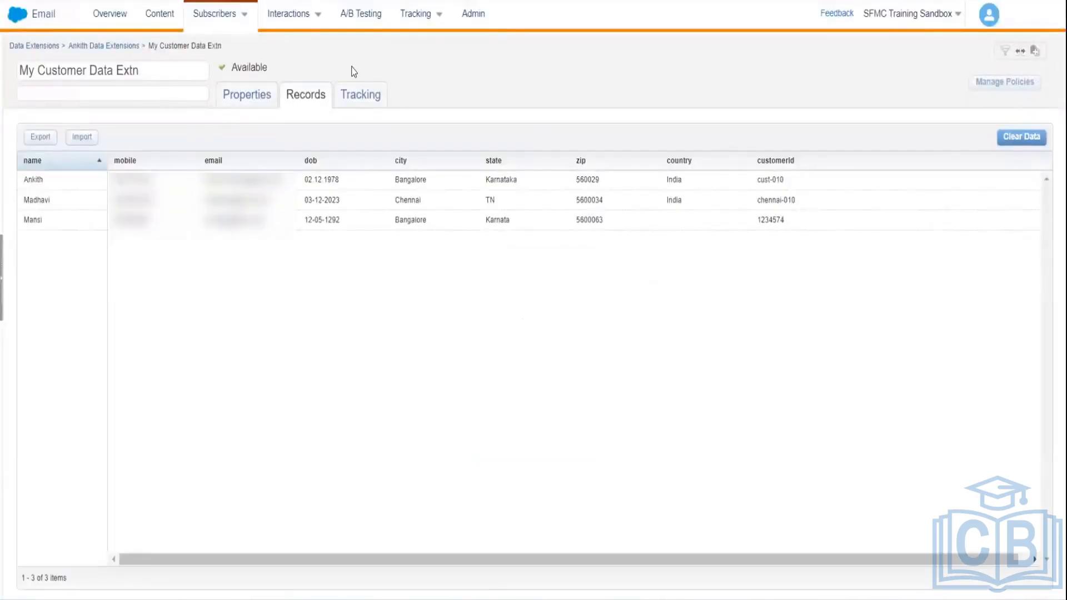
- Return to the data extensions folder to reopen My Customer Data Extn
click(128, 46)
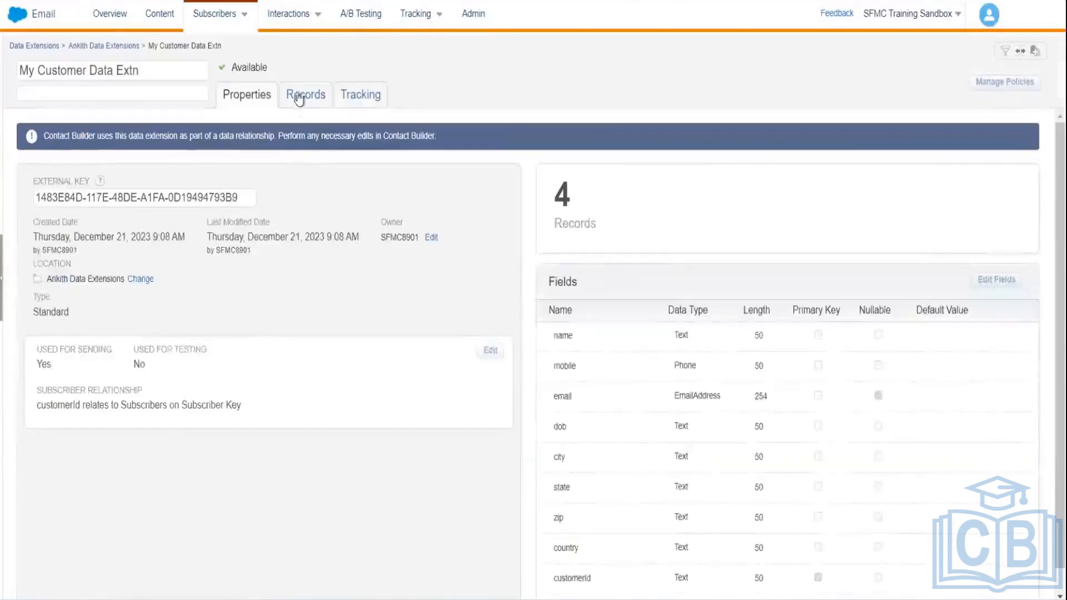
- List My Customer Data Extn's 4 records, including the new Chennai, TN, India row
click(299, 95)
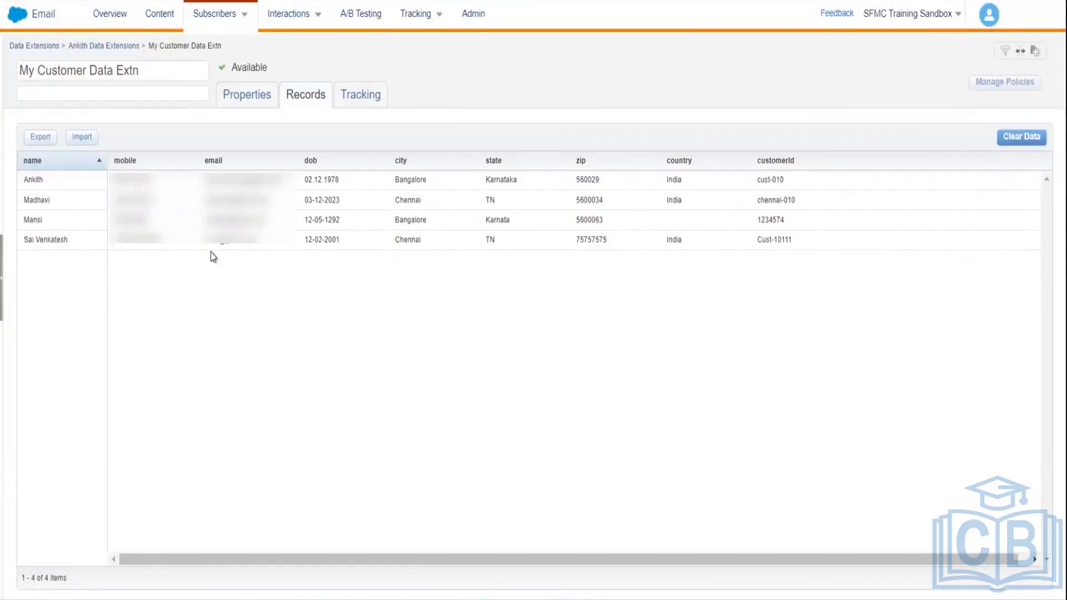
mouse_move(286, 13)
- Go from the Marketing Cloud home to CloudPages and open the registration landing page in My First Cloud Page
mouse_move(302, 34)
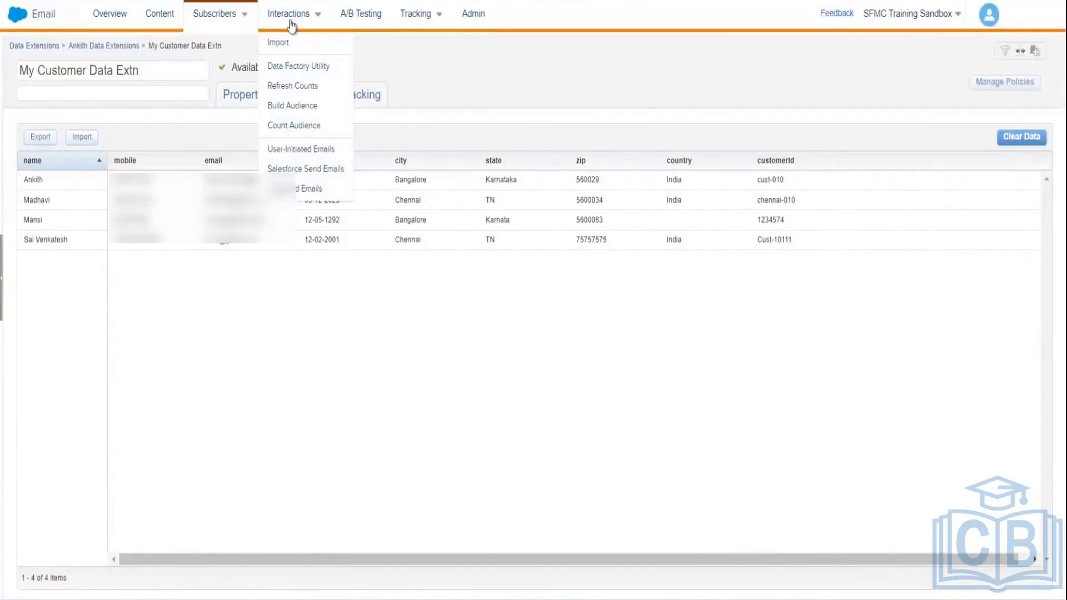
click(83, 19)
mouse_move(244, 109)
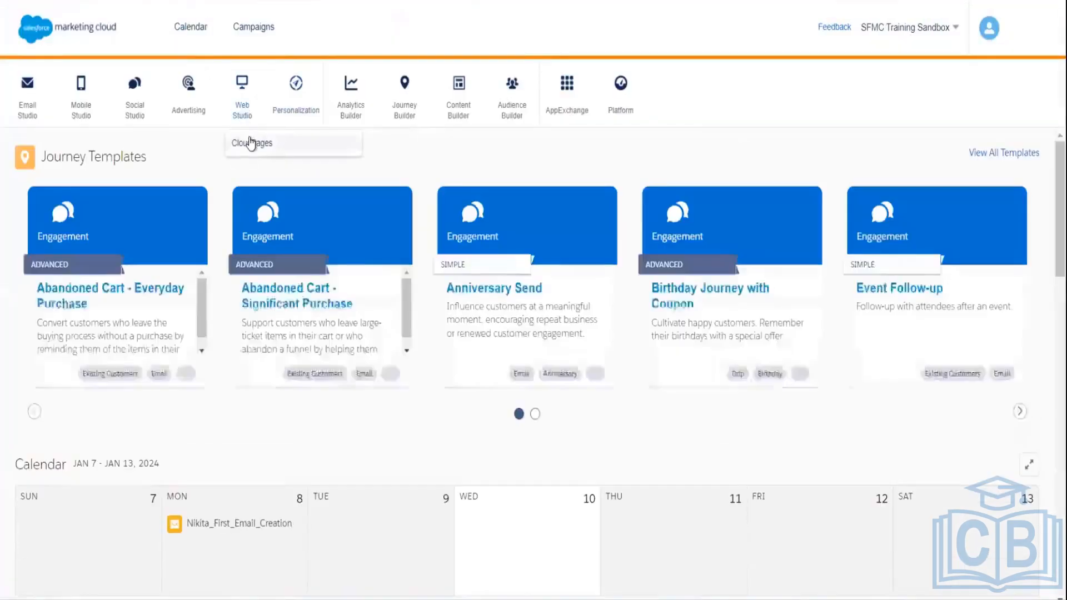
click(251, 143)
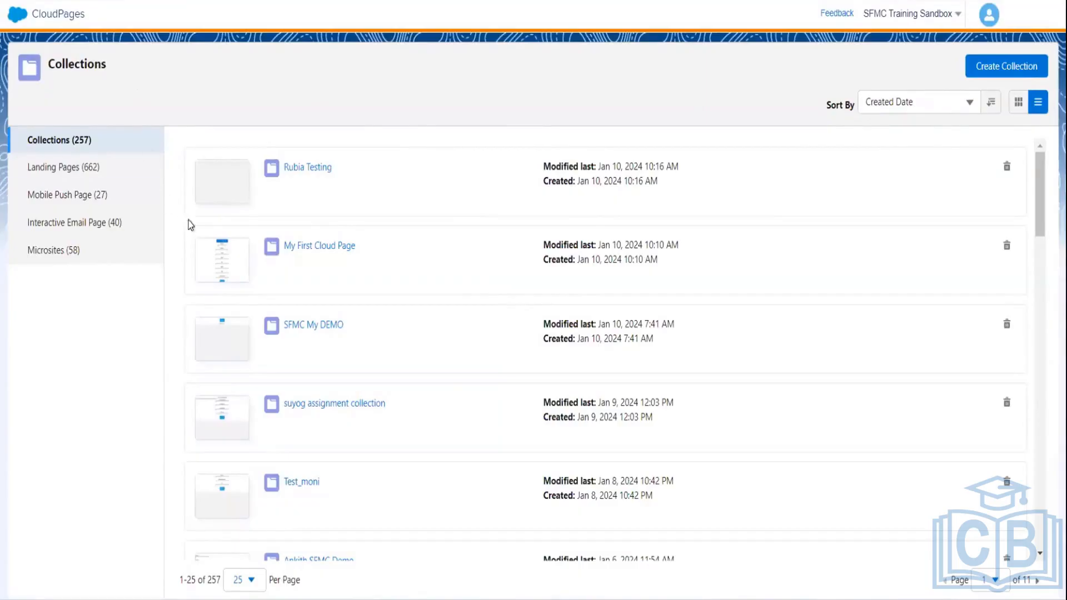
click(314, 248)
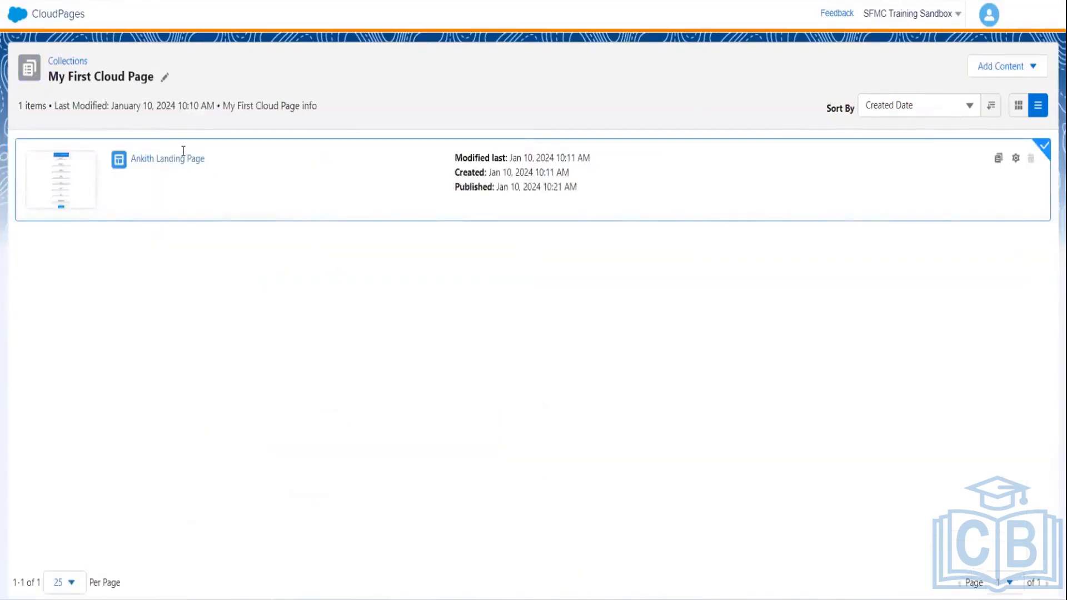
click(184, 155)
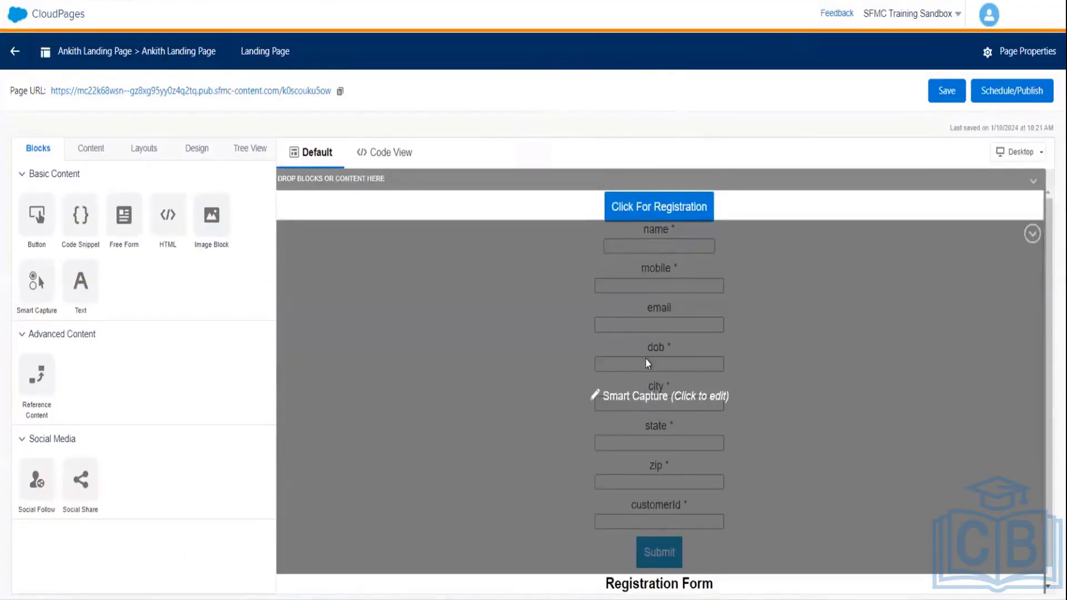
- Make the Smart Capture form's dob field a Date field in DD/MM/YYYY format
click(648, 364)
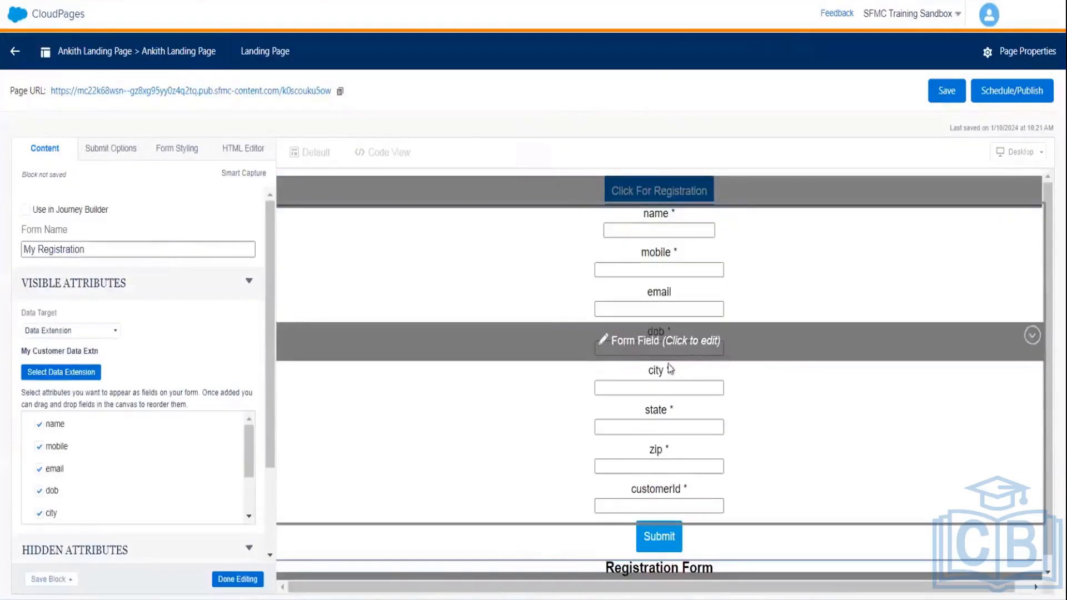
click(671, 341)
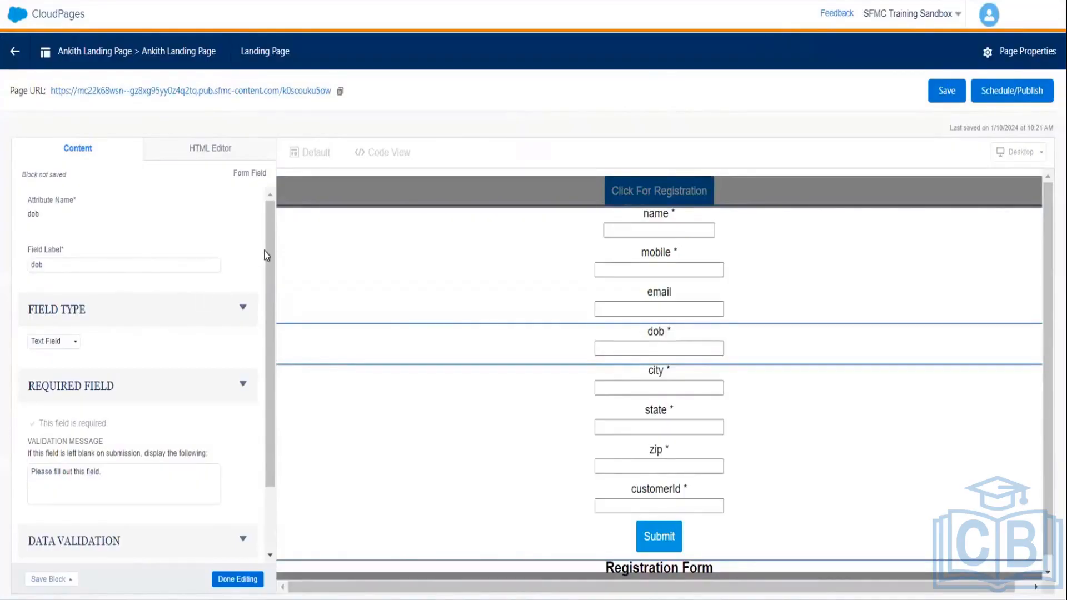
drag(268, 241, 279, 348)
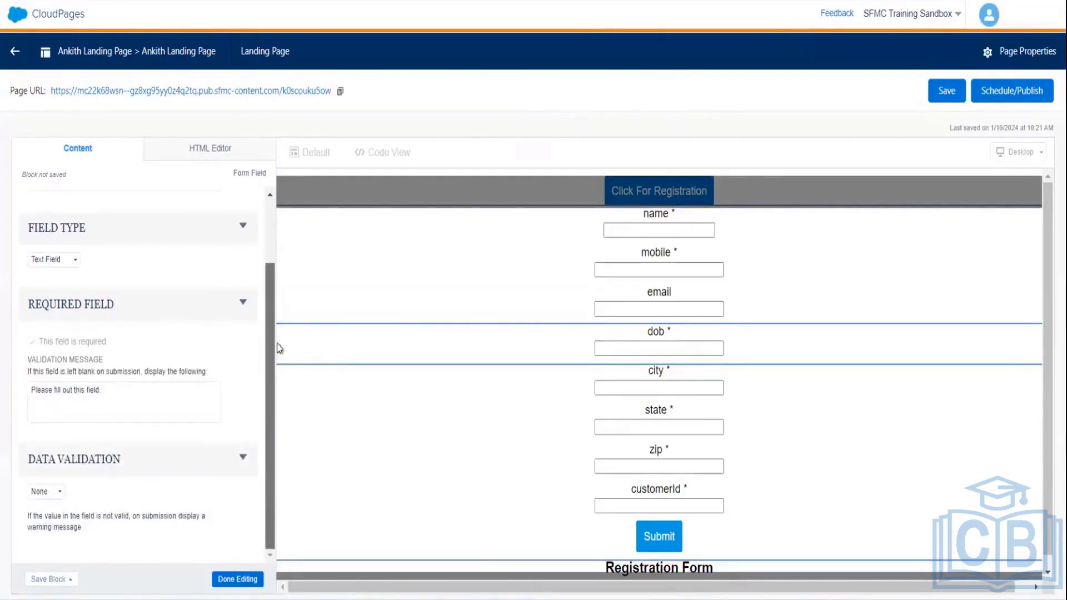
click(76, 260)
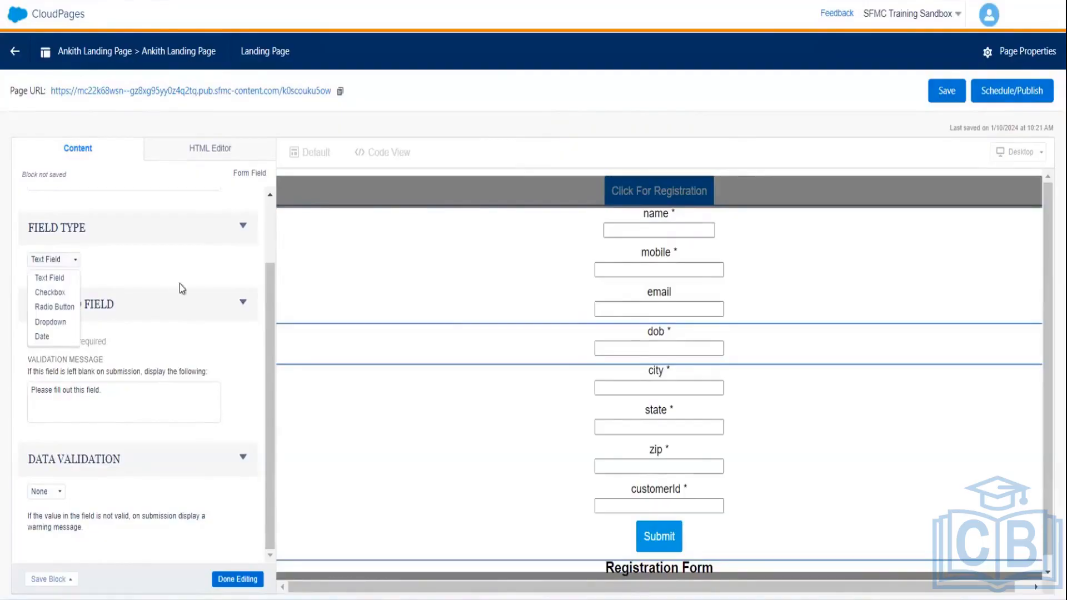
click(185, 244)
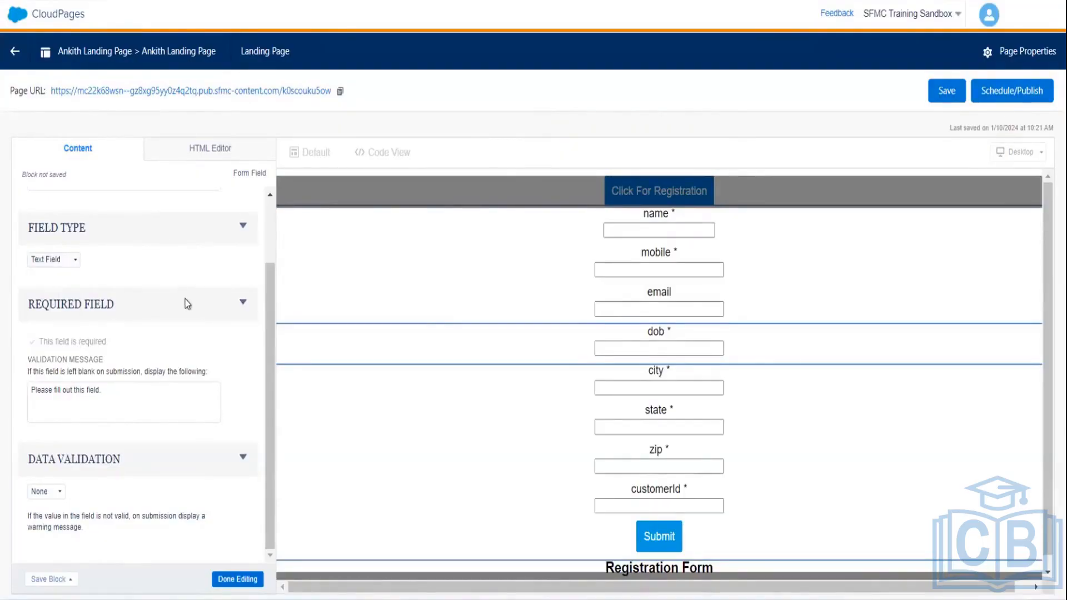
click(71, 260)
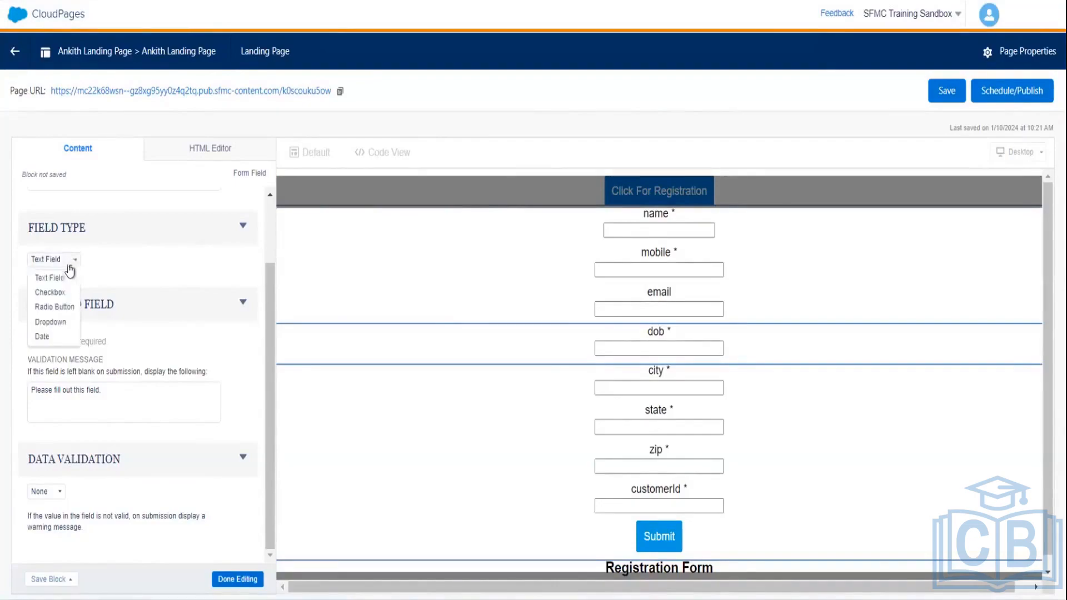
double_click(51, 341)
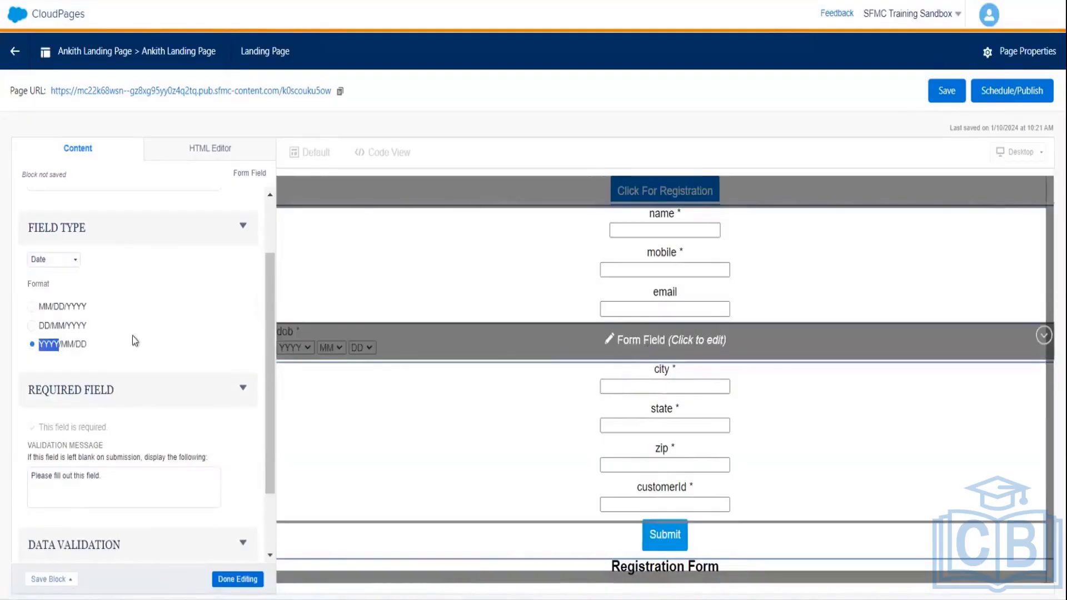
click(34, 326)
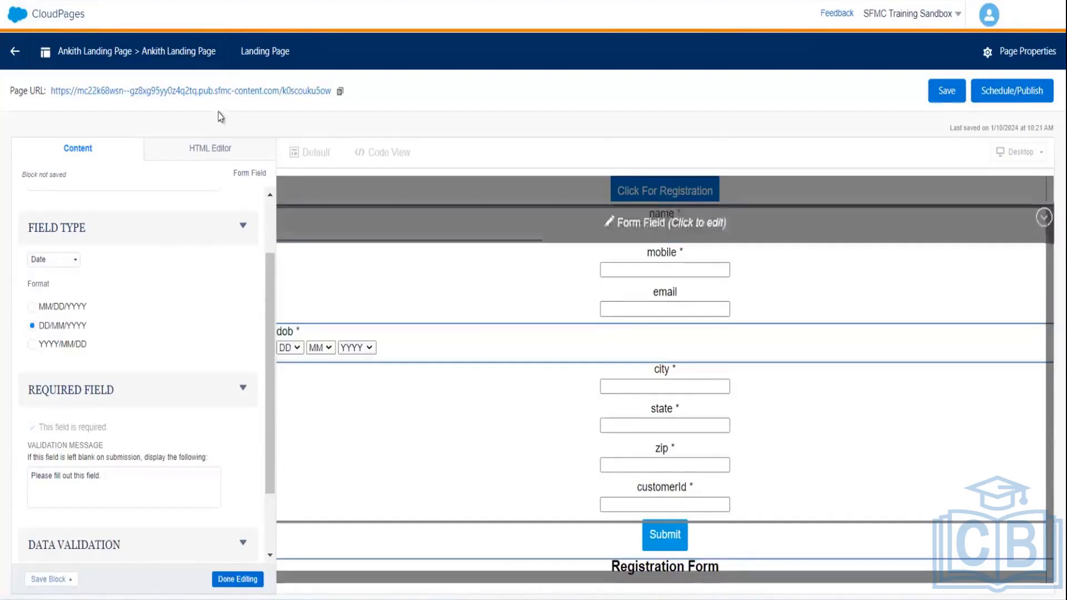
- Add align="center" to the dob date-dropdown and label divs in the HTML
click(208, 149)
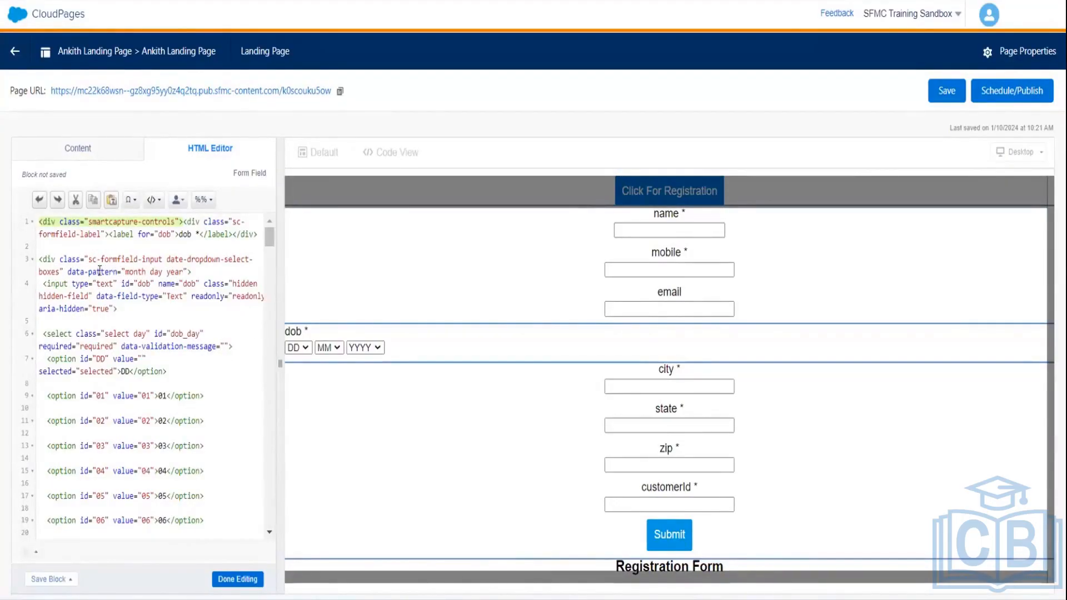
click(188, 267)
text(alig)
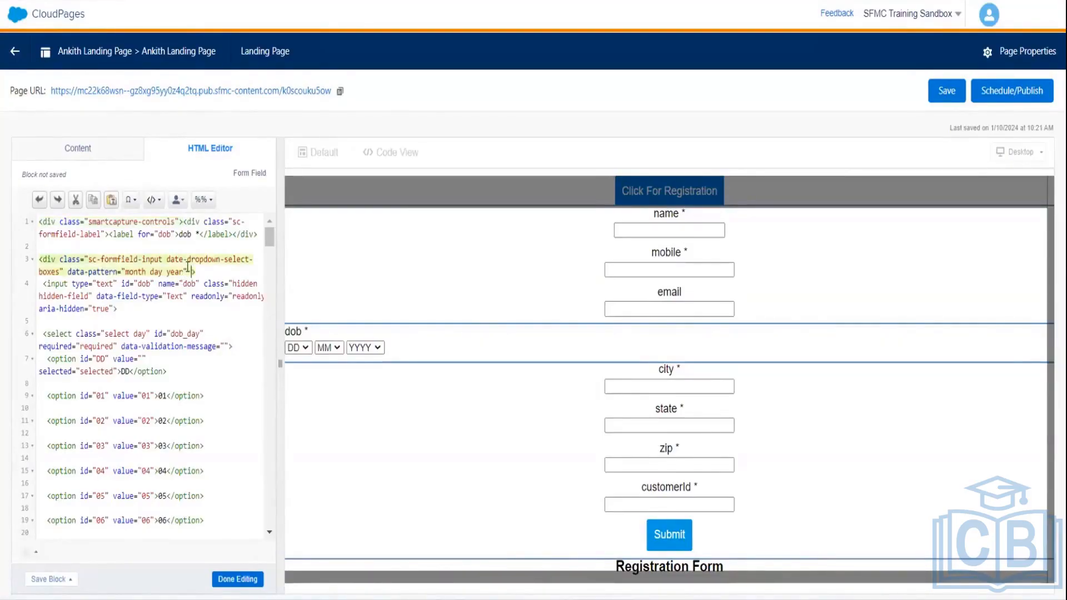
text(n=)
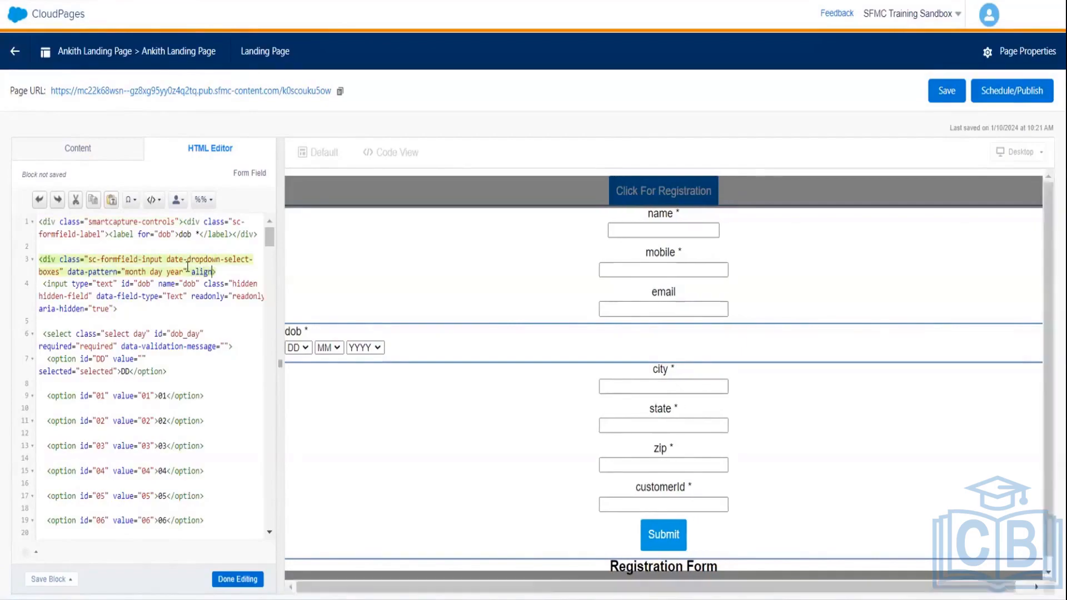
text("cen)
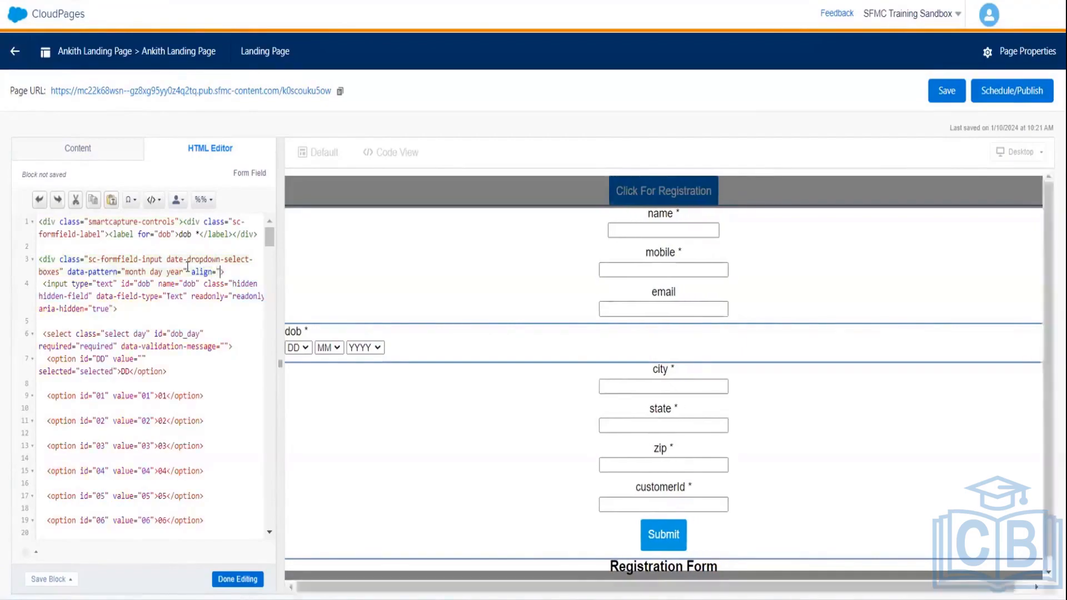
text(ter)
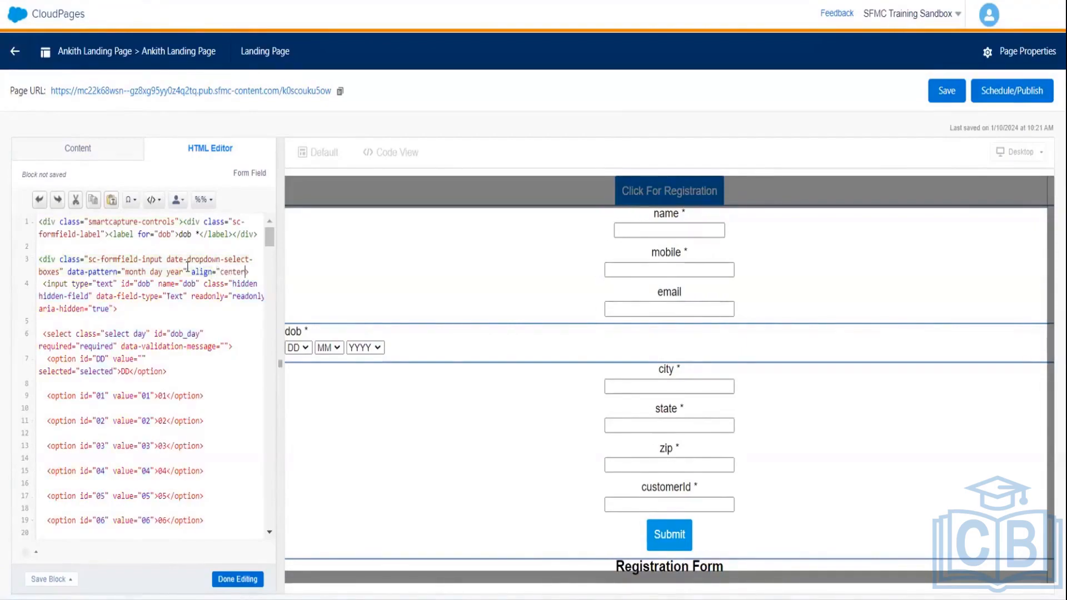
text(")
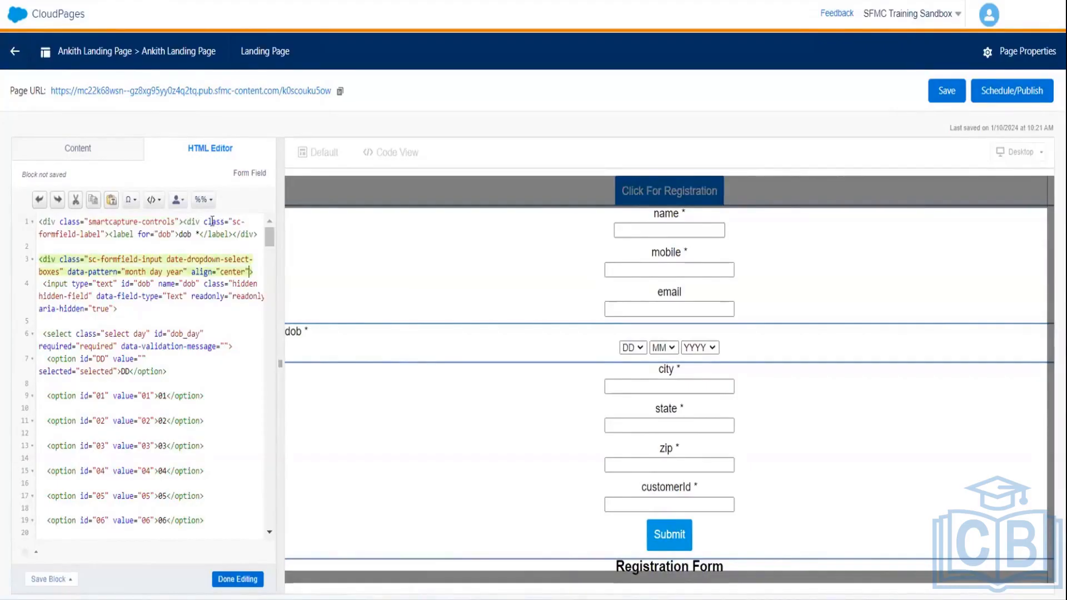
click(104, 234)
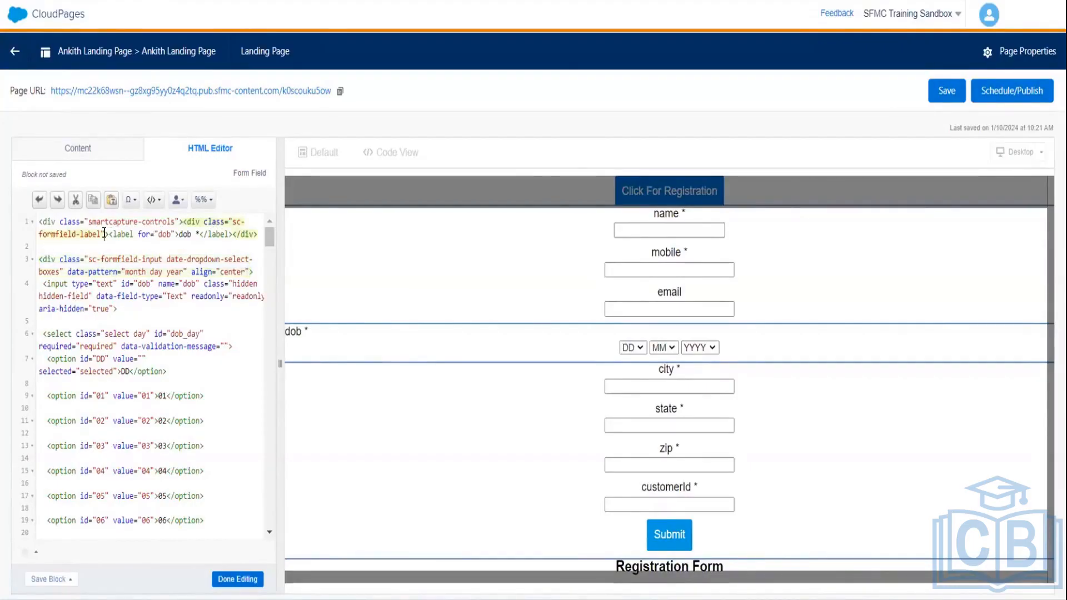
text(align)
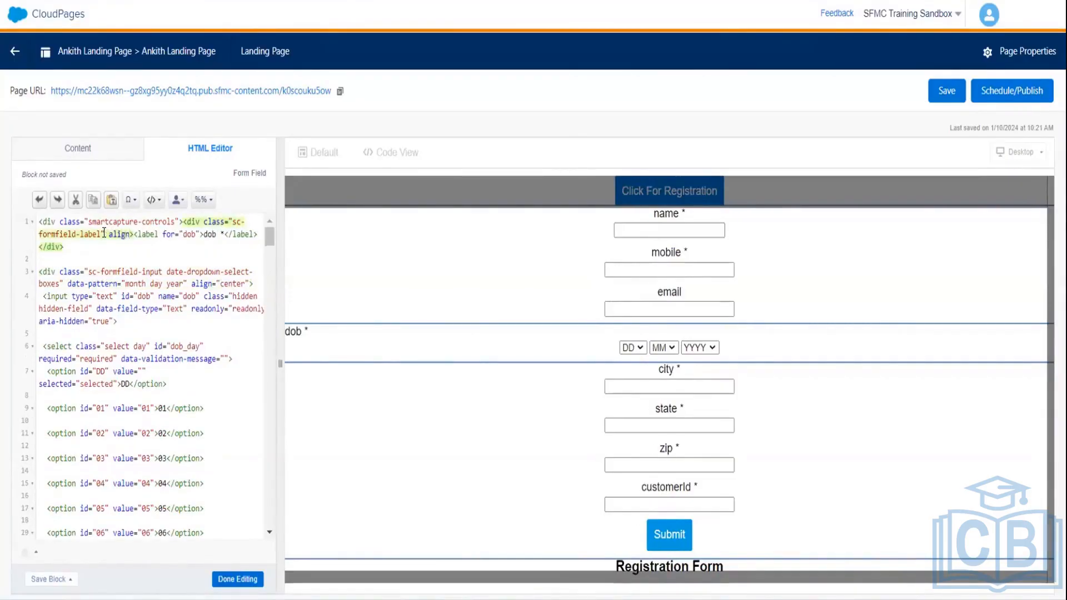
text(=")
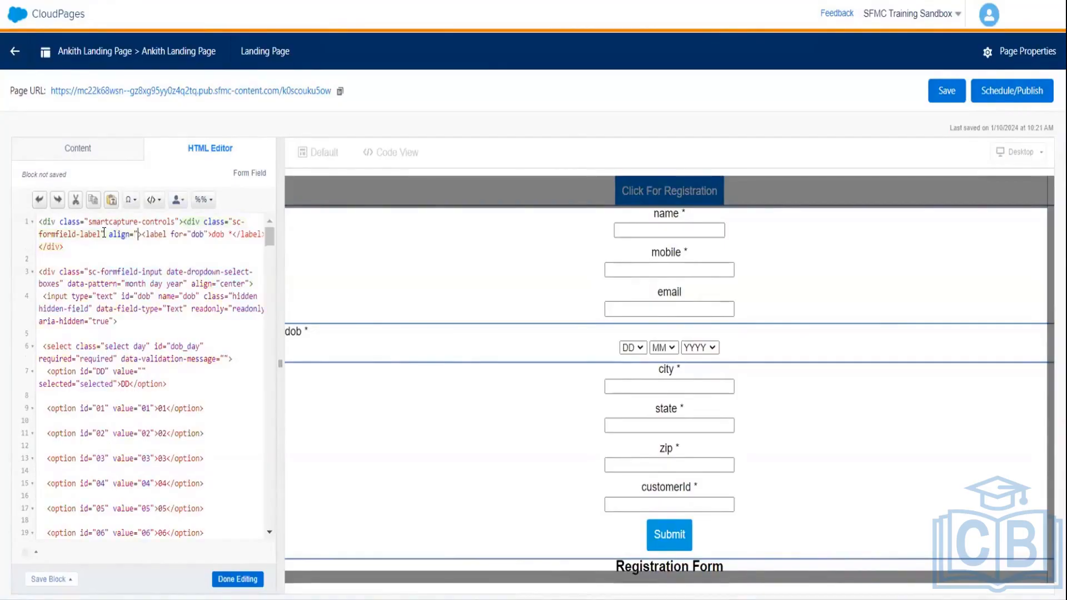
text(center)
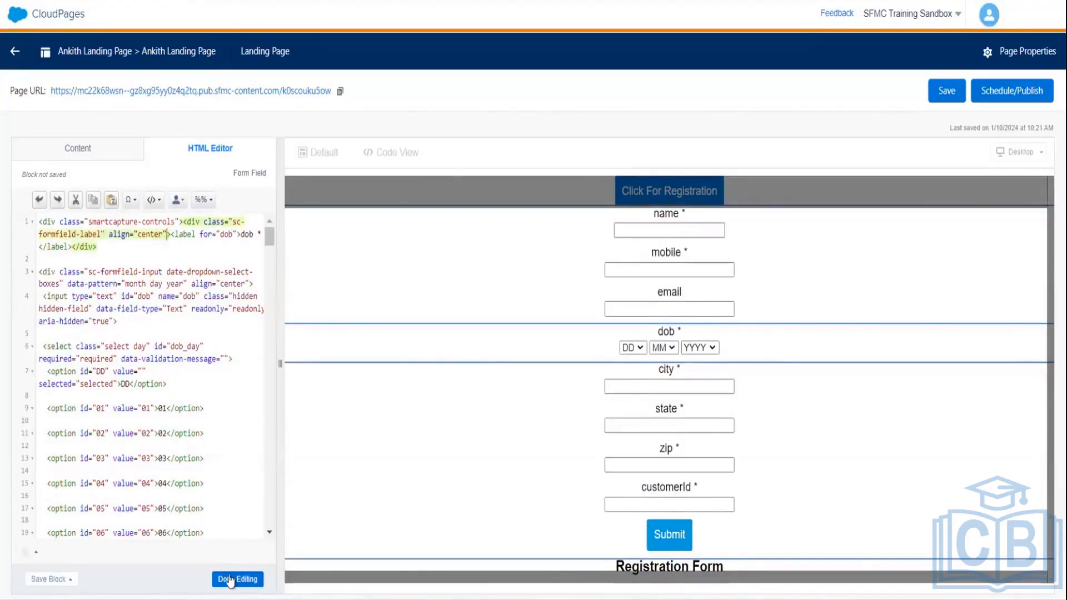
- Finish HTML editing, save the landing page and bring up its publish options
click(231, 579)
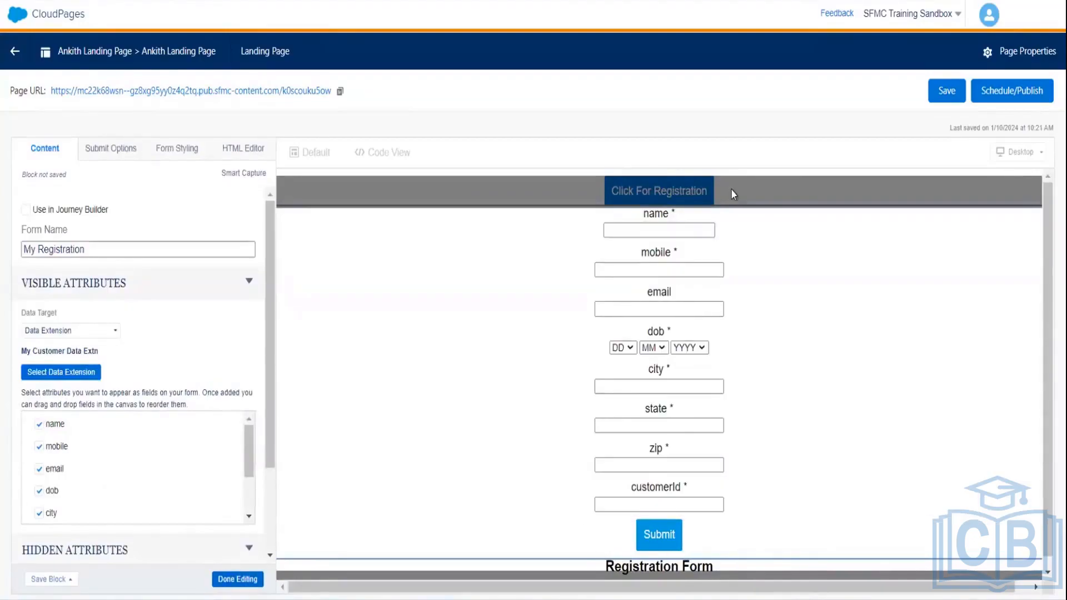
click(948, 91)
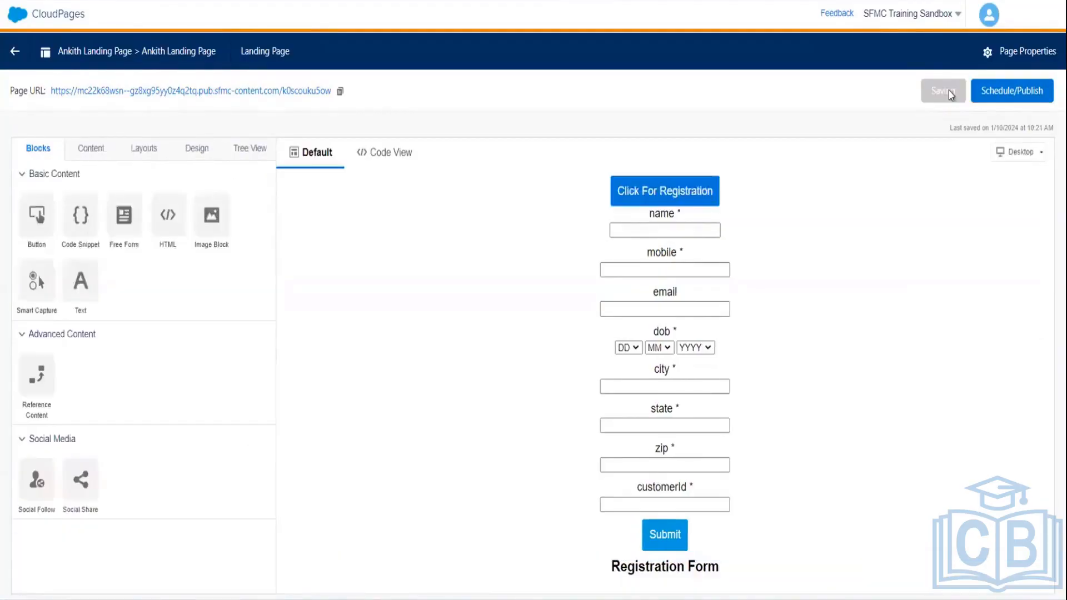
click(999, 102)
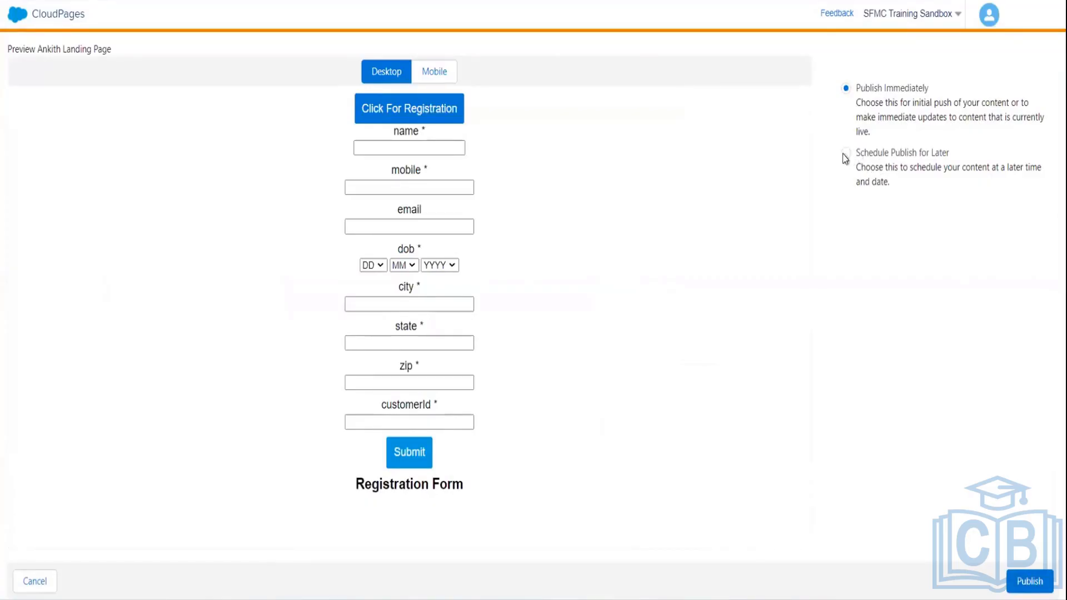
- Publish the landing page immediately
click(1027, 580)
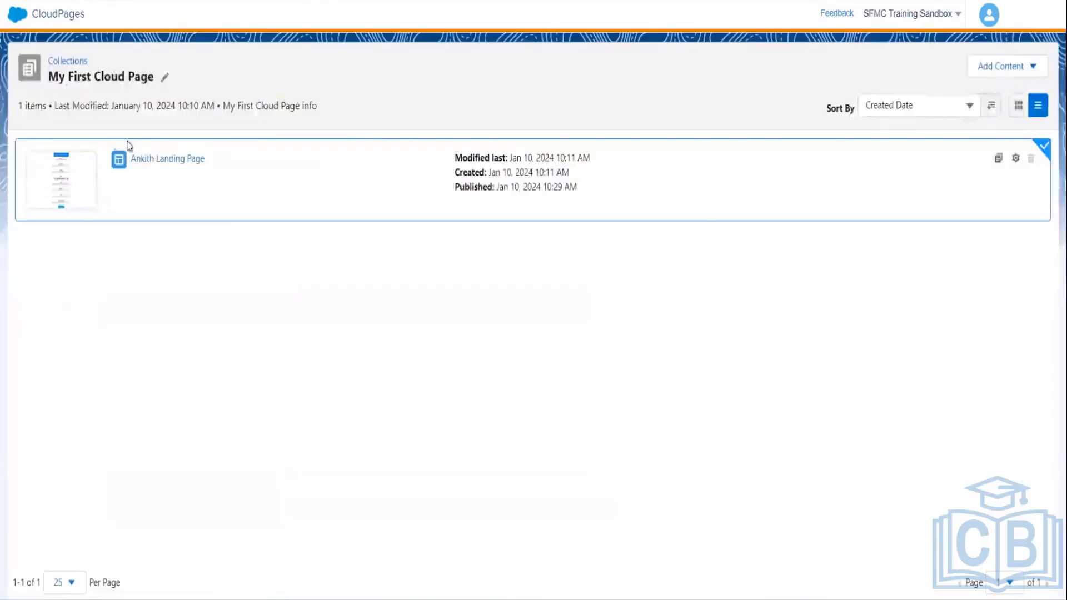
- Add a CSS code resource named 'My Code' to the collection
click(1013, 69)
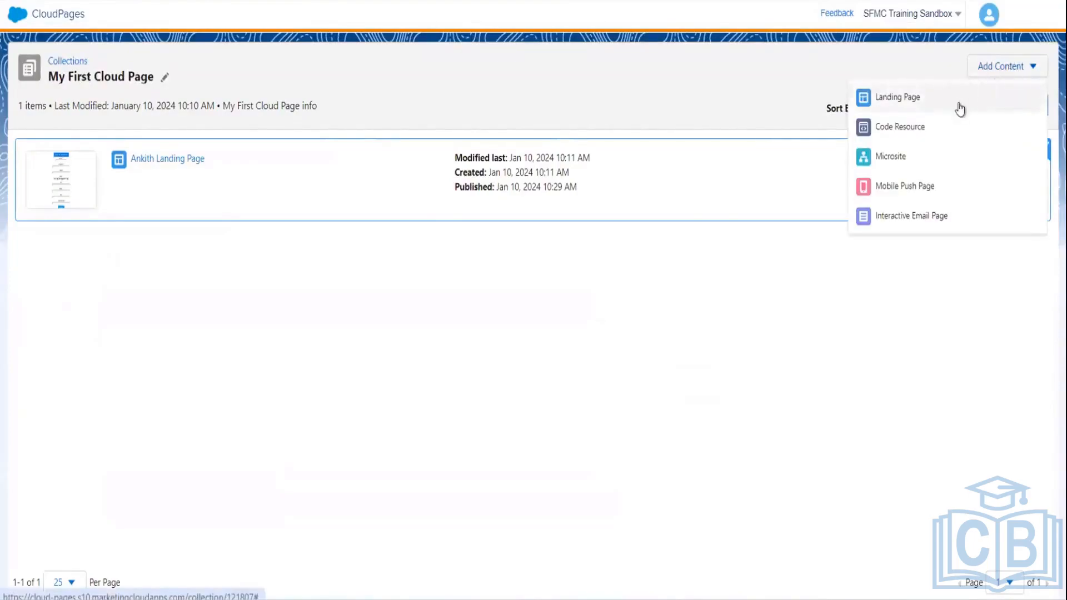
click(900, 126)
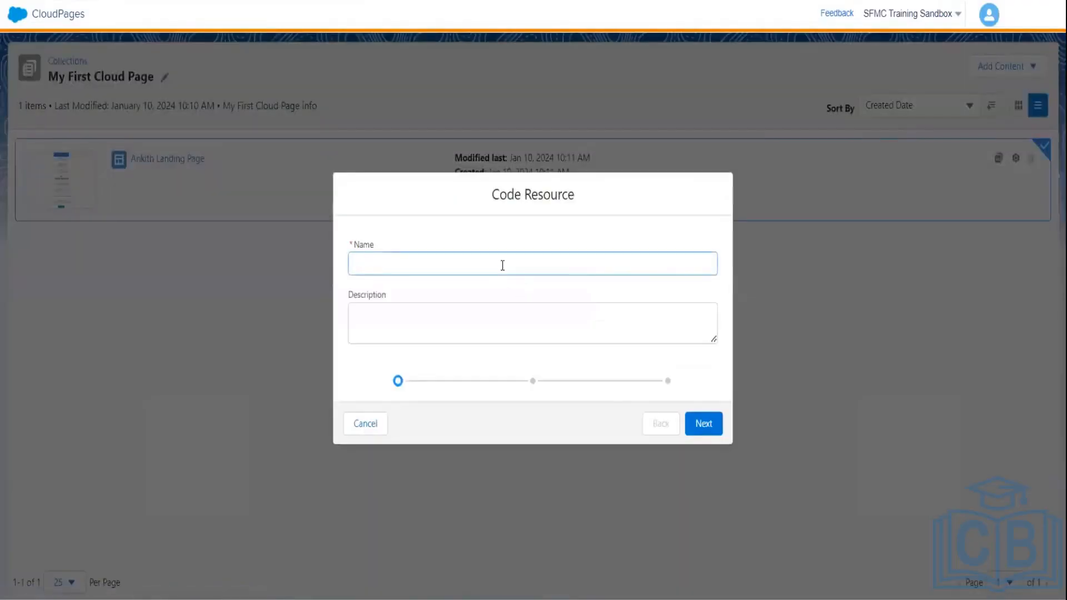
text(My Code)
click(708, 422)
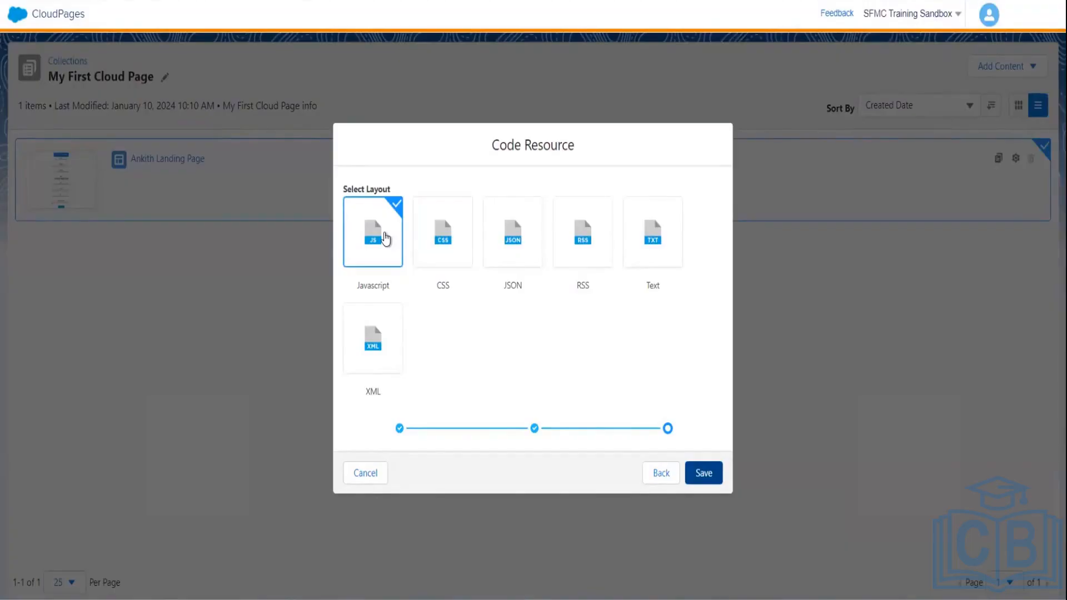
click(445, 248)
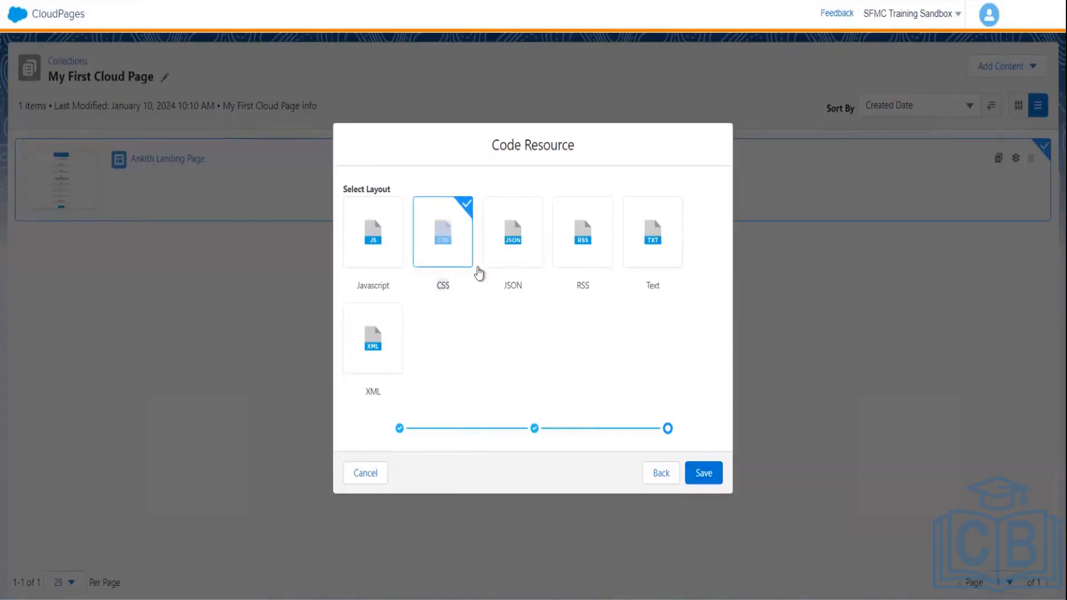
click(702, 474)
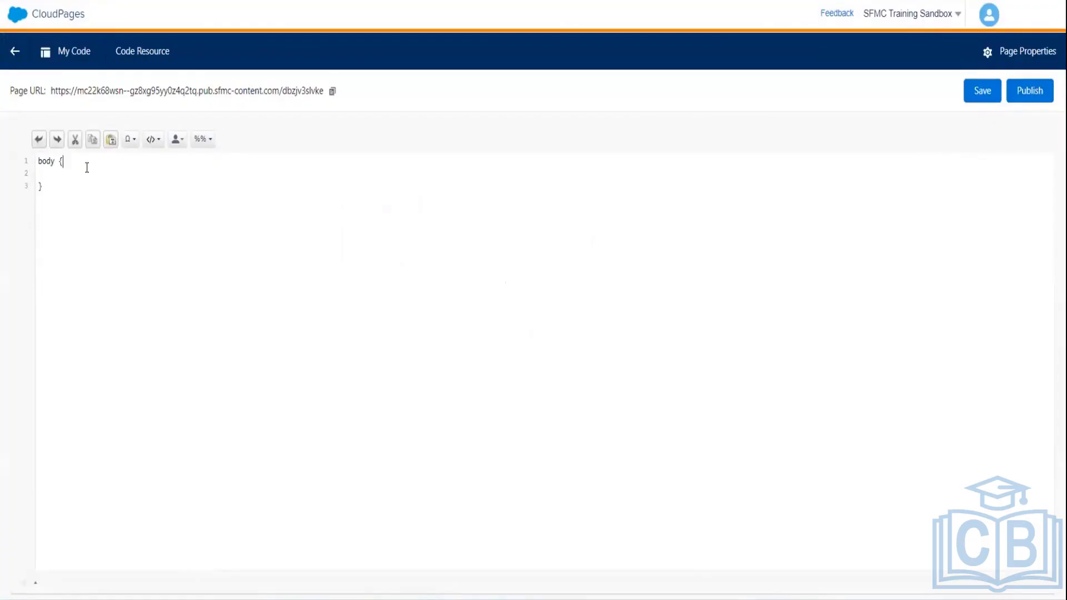
- Set the body rule to background-color:purple;, save the resource and copy its page URL
key(Return)
text(background)
text(-color)
text(:purple;)
key(ctrl+s)
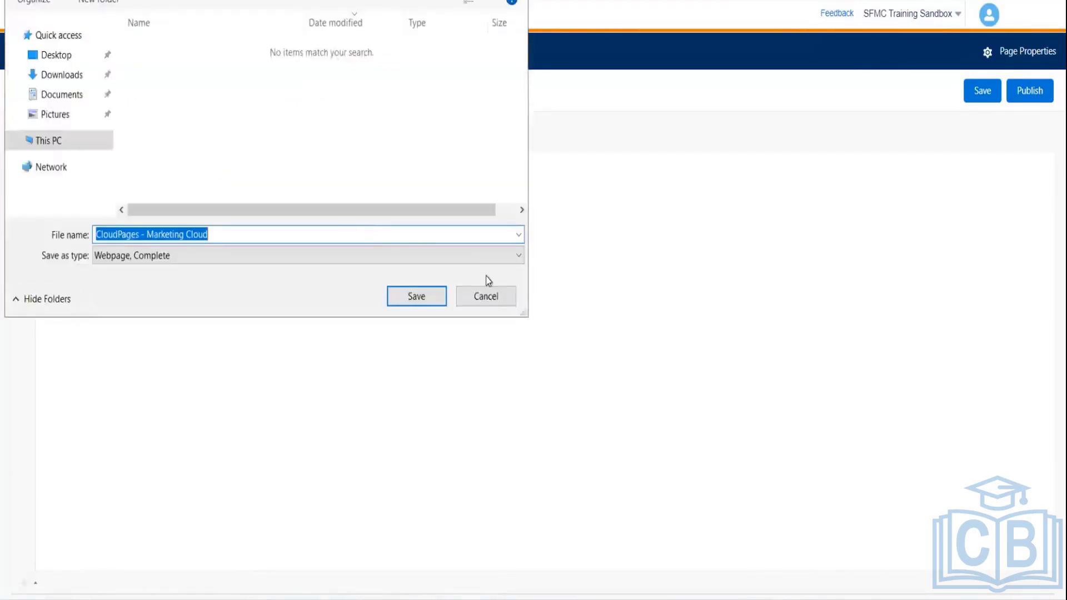
click(494, 301)
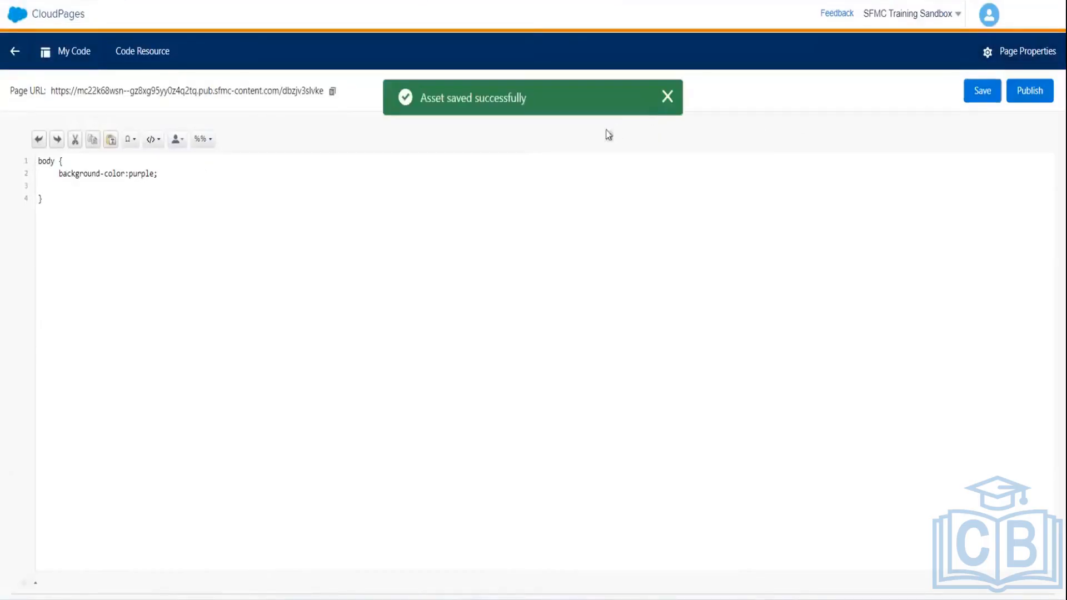
click(332, 94)
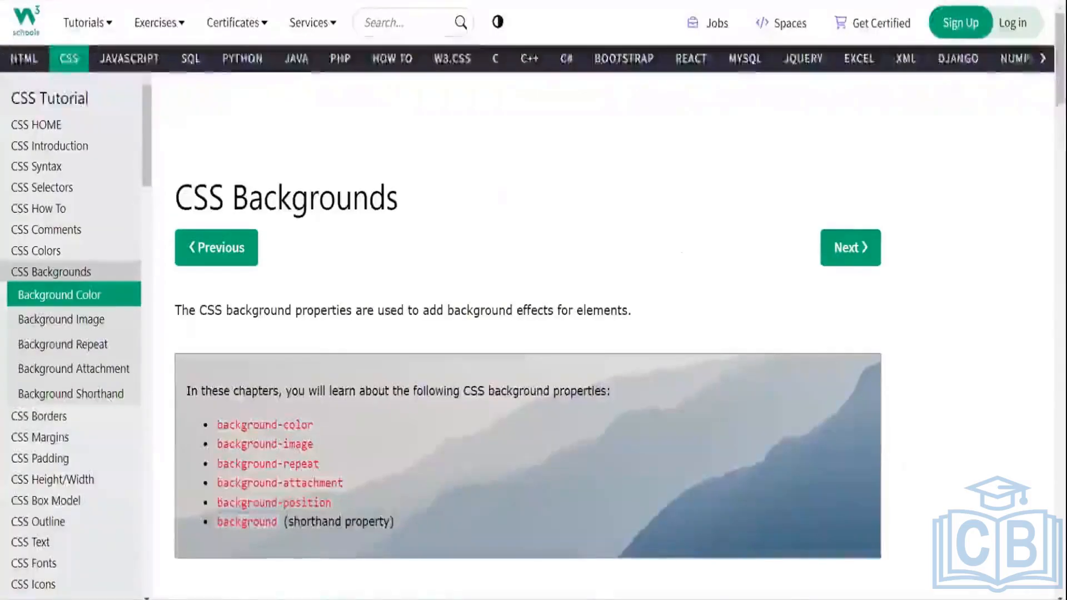
- Copy the 'background-color: lightblue;' line from the W3Schools CSS Backgrounds example
scroll(528, 333, down, 10)
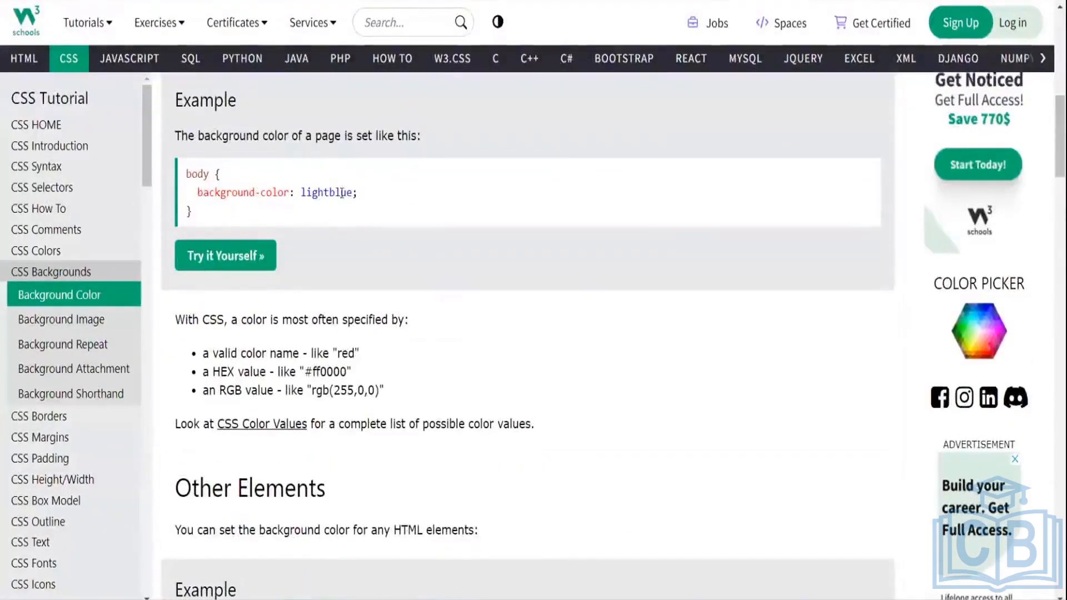
drag(198, 192, 371, 194)
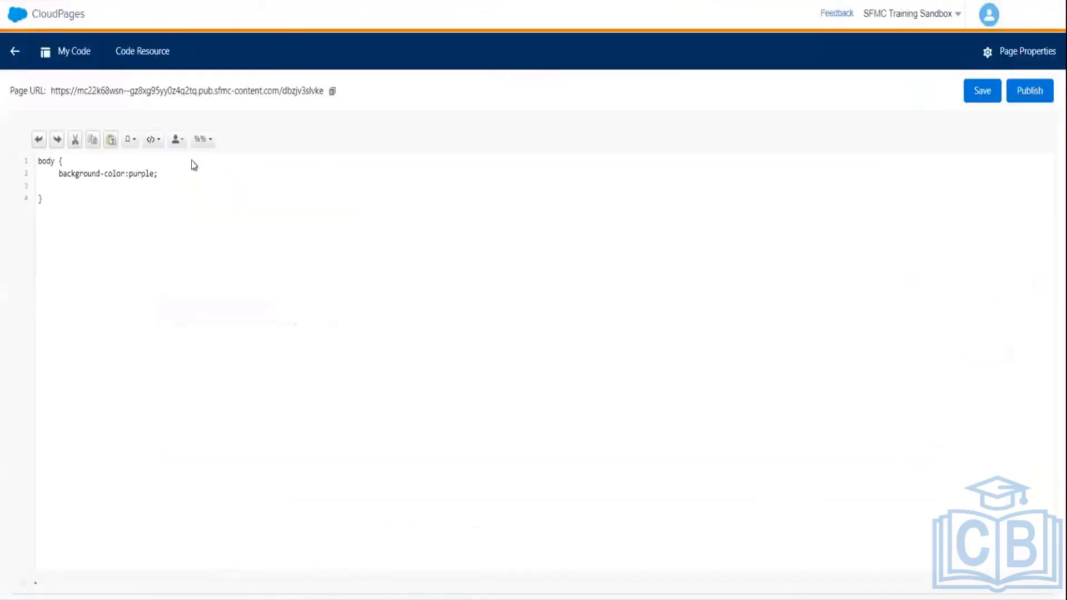
- Replace the purple background-color rule with lightblue and save the My Code stylesheet
drag(158, 173, 56, 176)
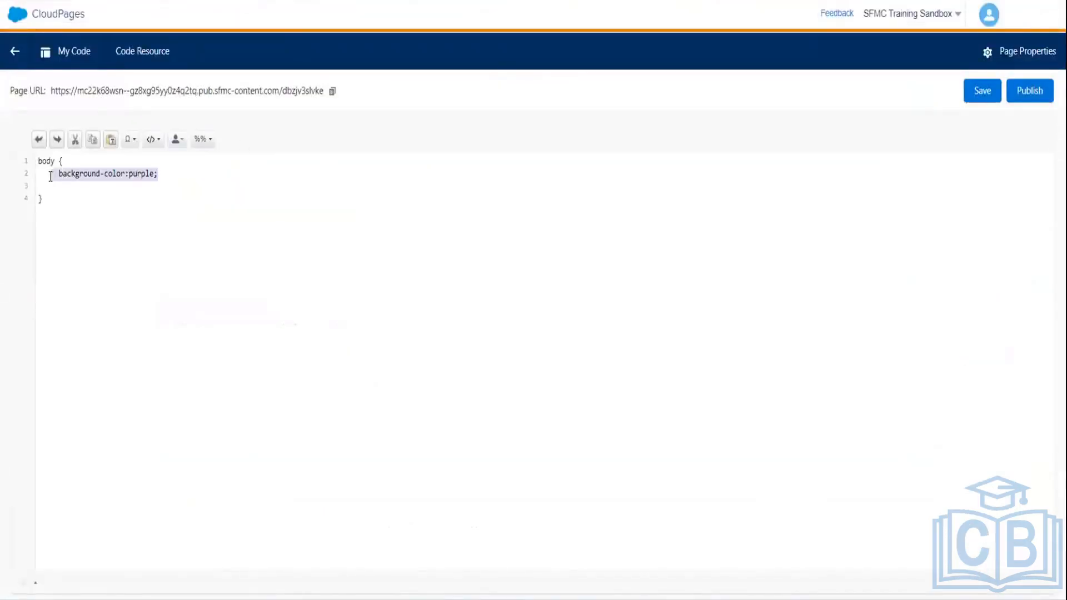
key(ctrl+v)
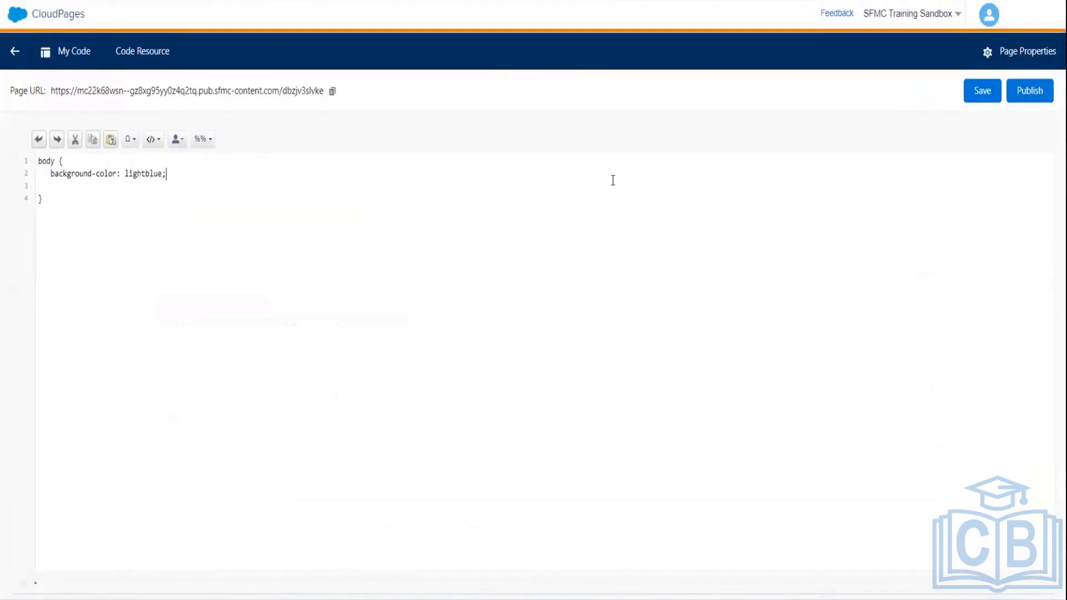
click(976, 93)
- Publish the My Code resource immediately and copy its published Page URL
click(1034, 93)
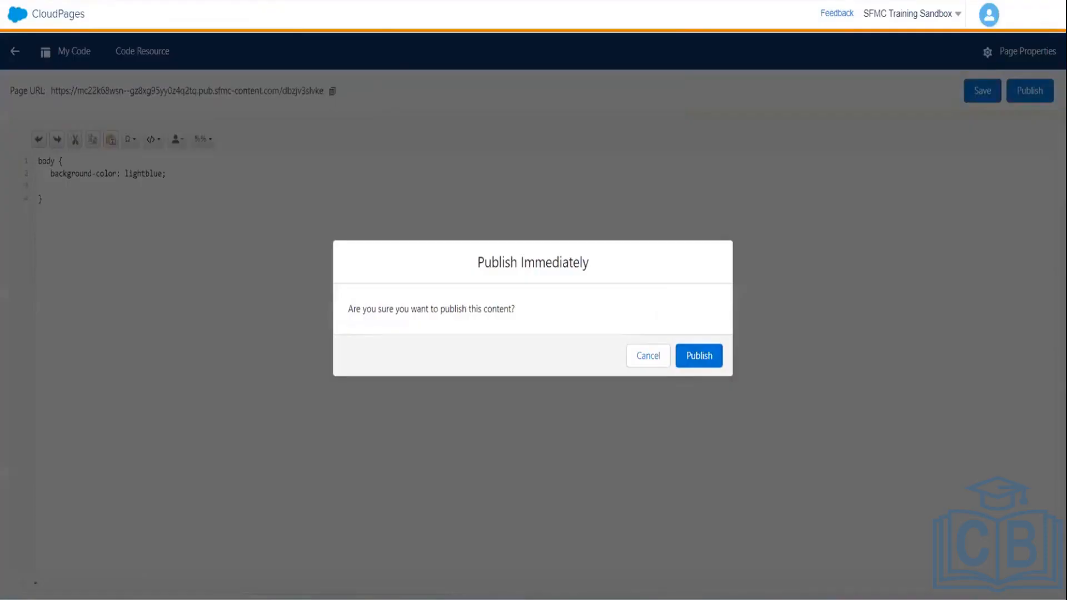
click(700, 356)
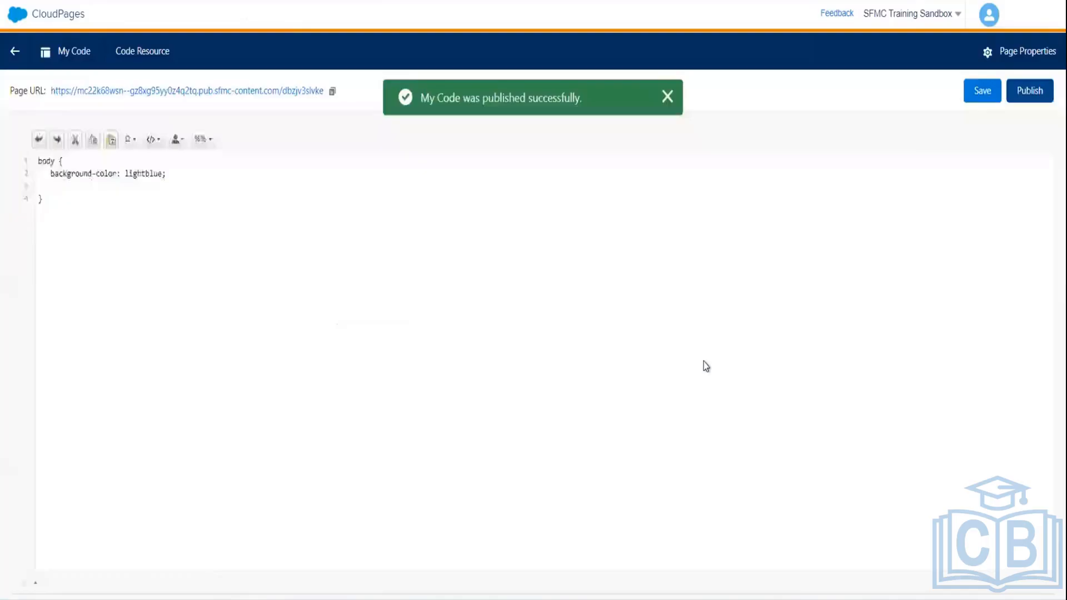
click(332, 92)
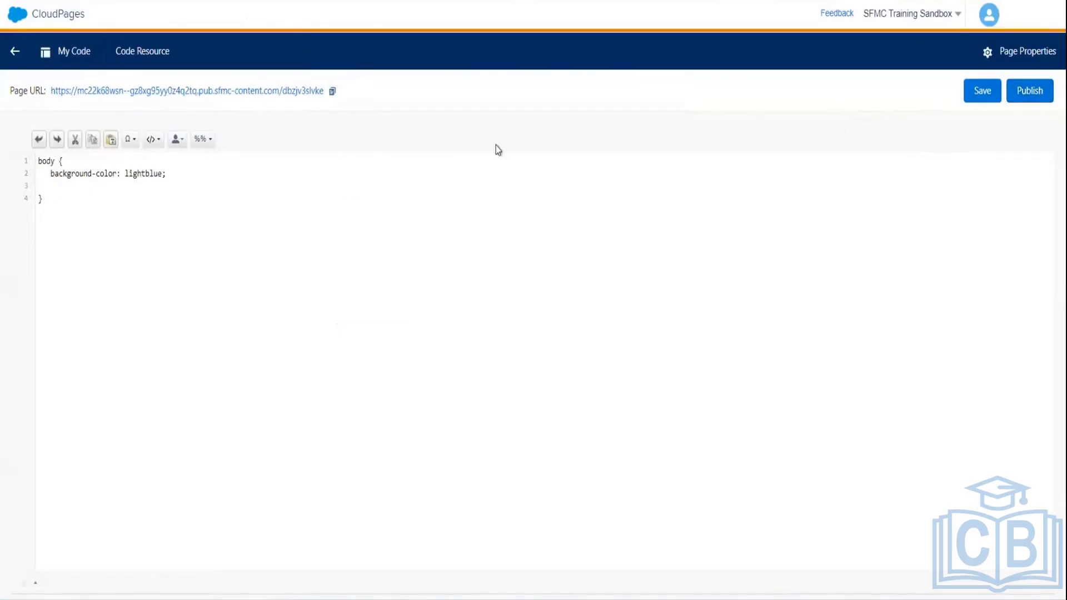
- Reopen Ankith Landing Page from the My First Cloud Page collection and show its HTML code view
click(14, 48)
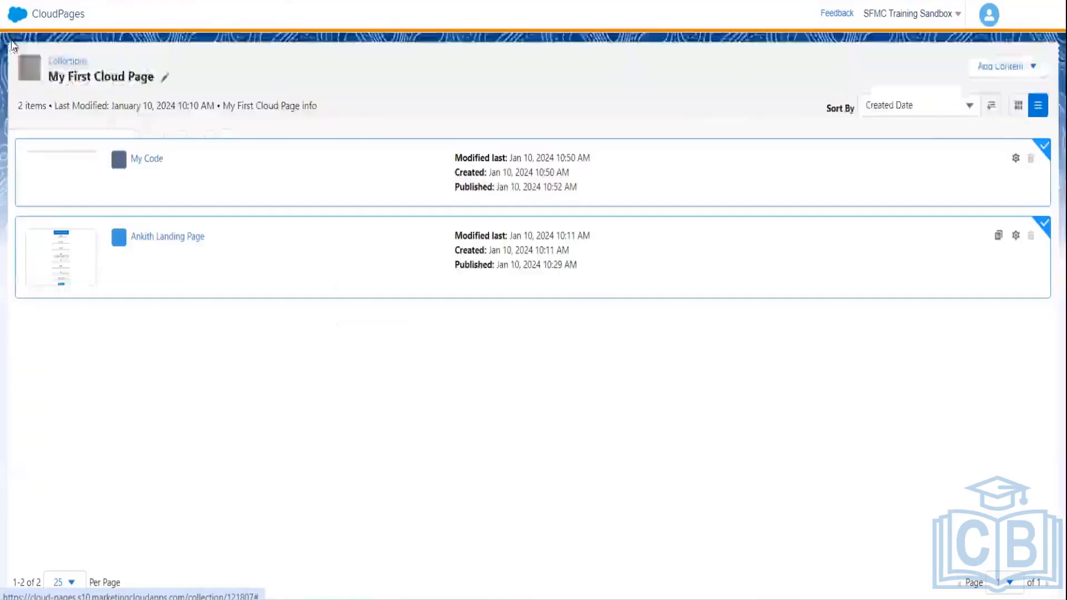
click(110, 163)
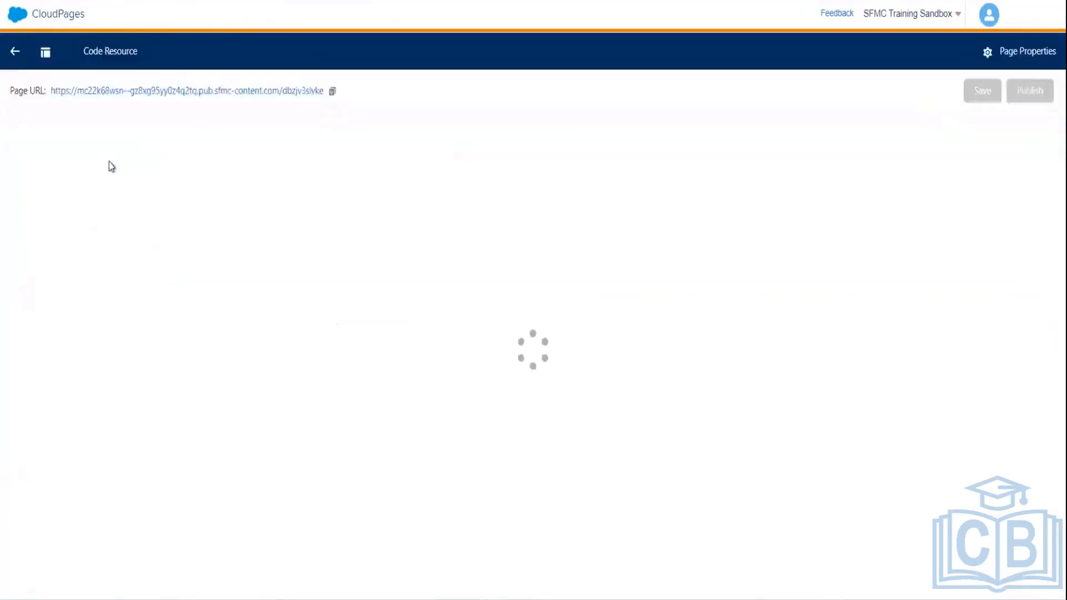
click(12, 54)
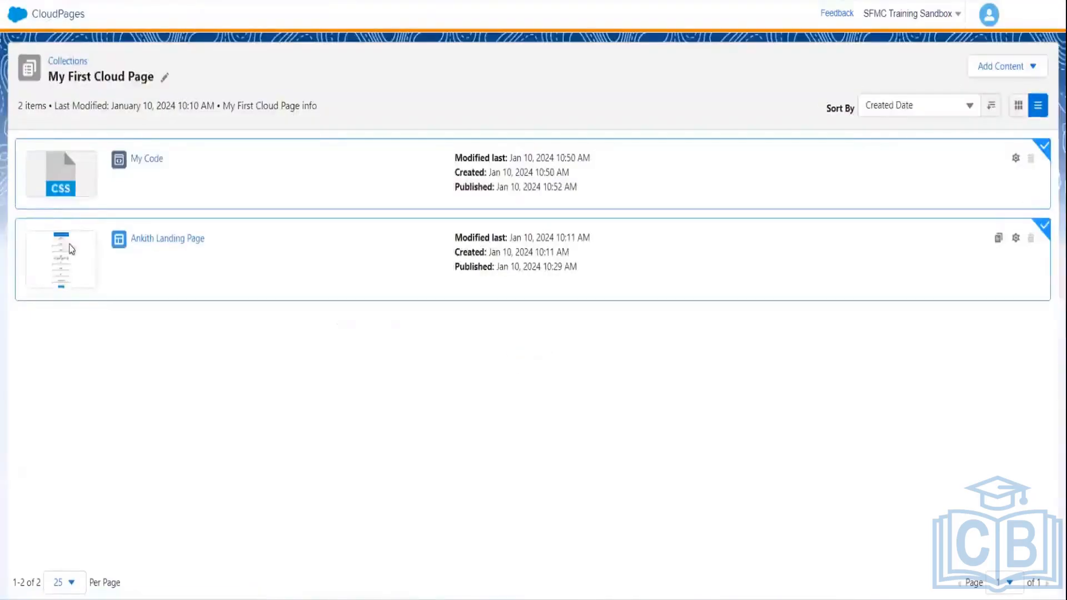
click(102, 253)
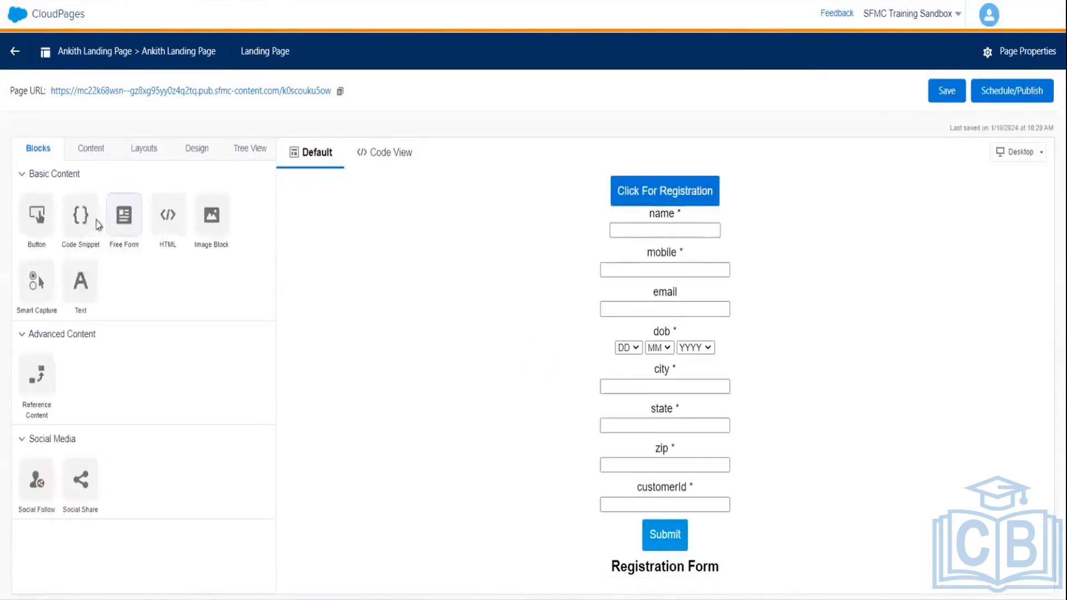
click(381, 160)
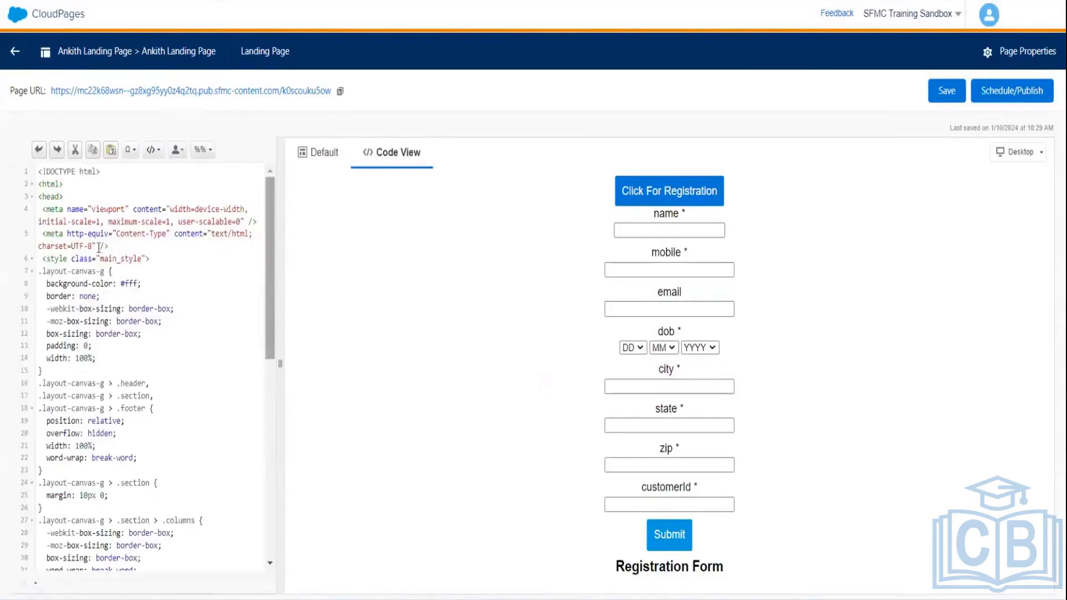
- Insert a <link href="..." /> tag after line 5 pointing to the pasted My Code resource URL
click(120, 245)
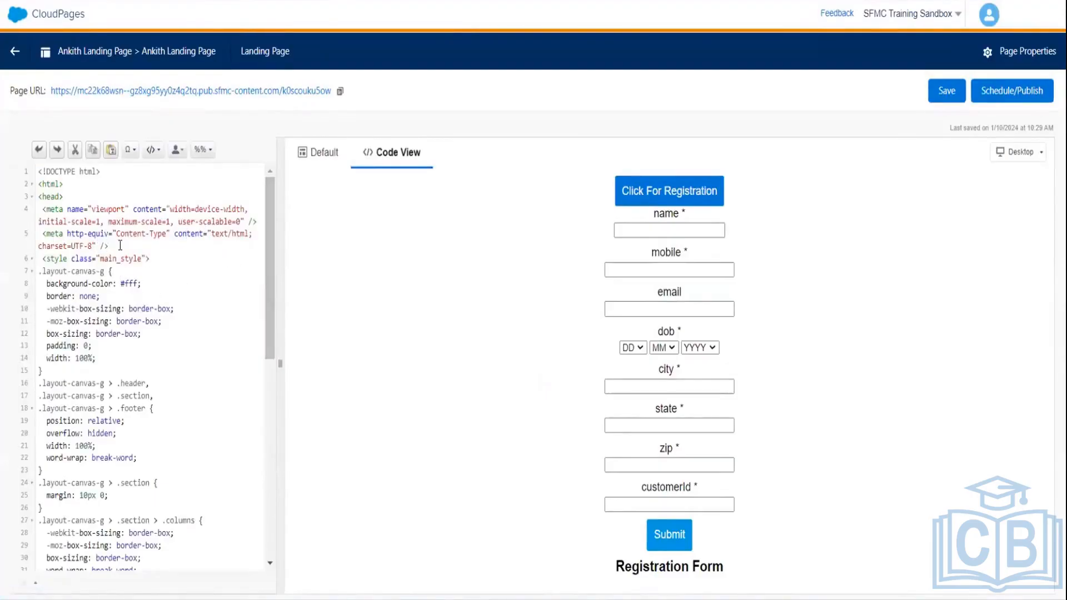
key(Return)
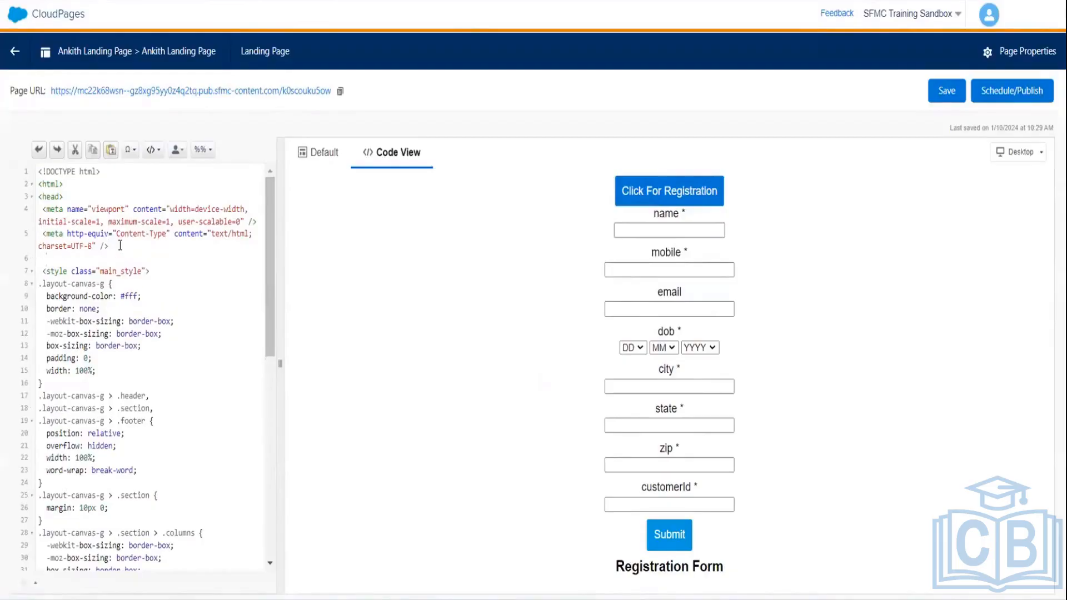
text(<l)
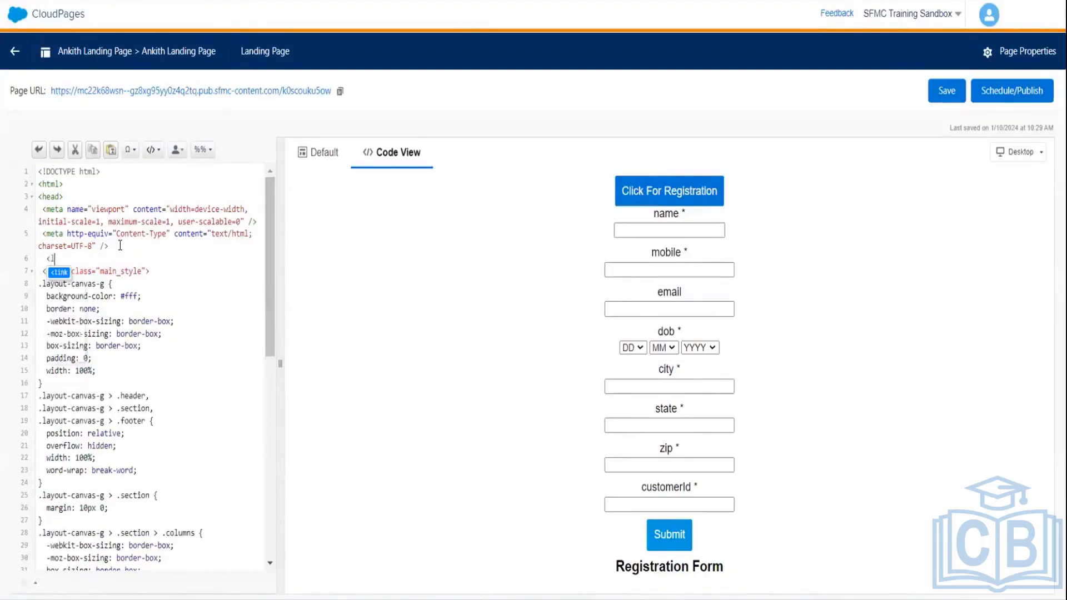
text(ink href)
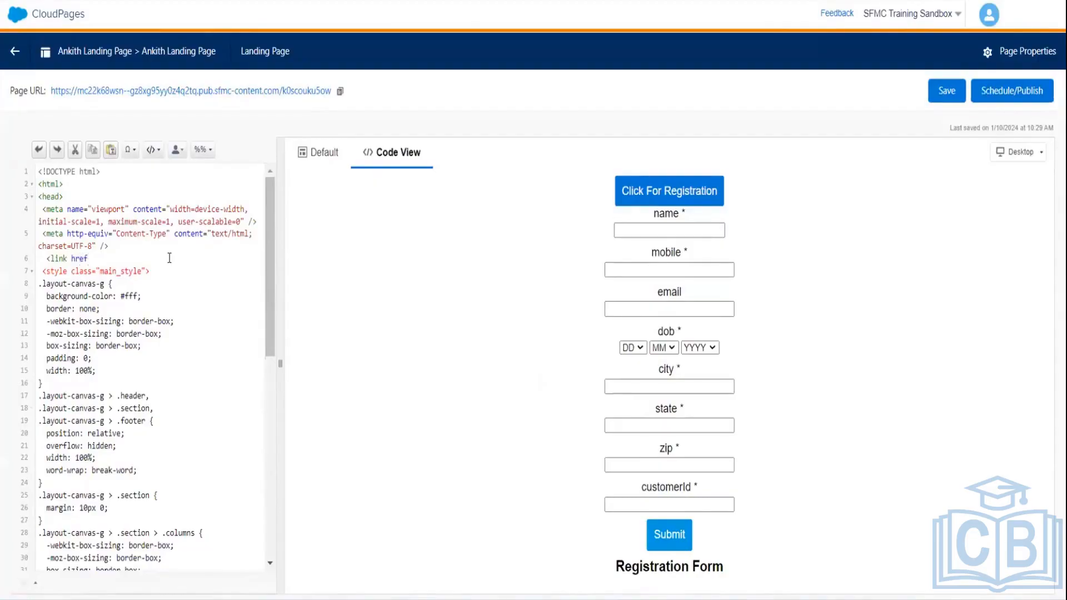
text(=")
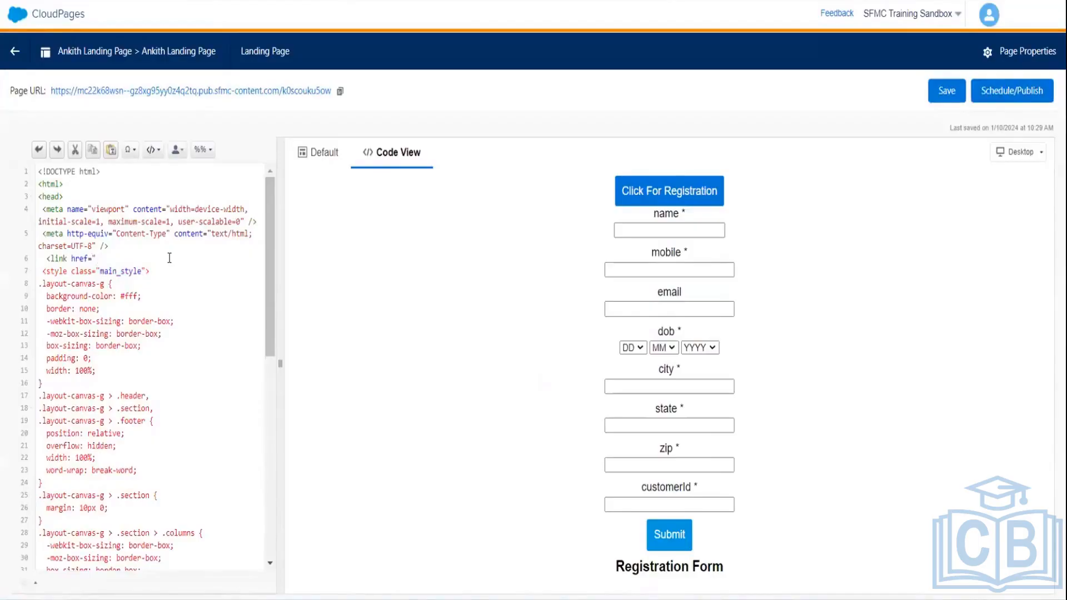
key(ctrl+v)
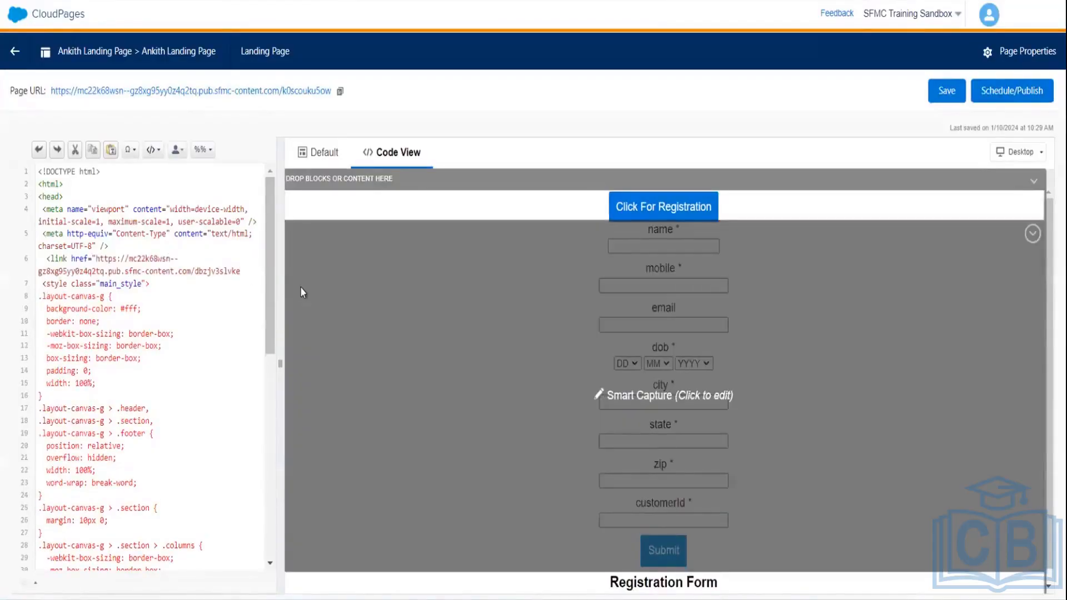
text(")
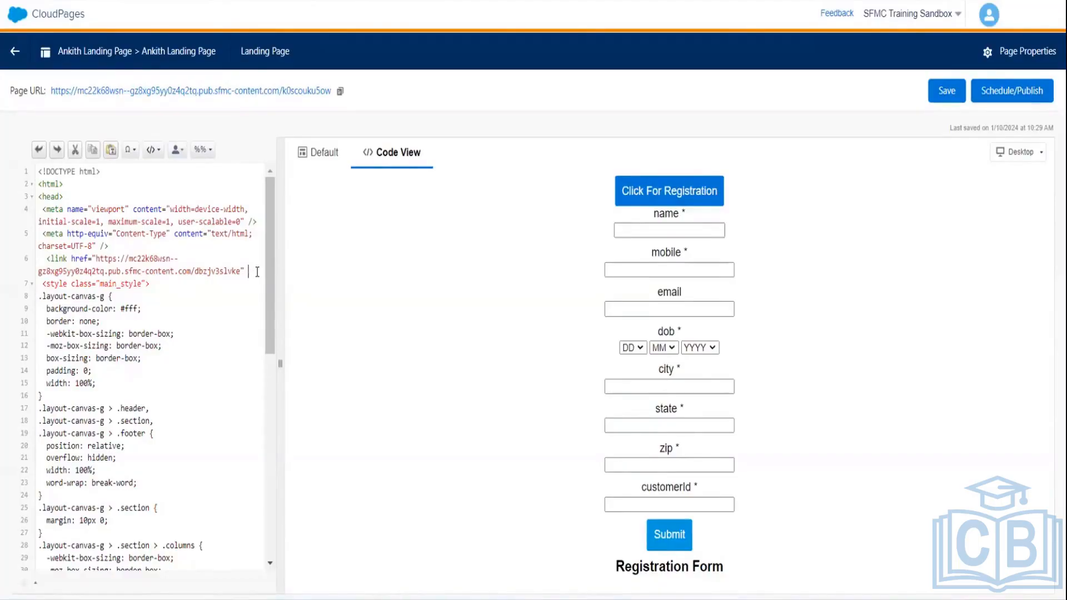
text(/>)
click(245, 266)
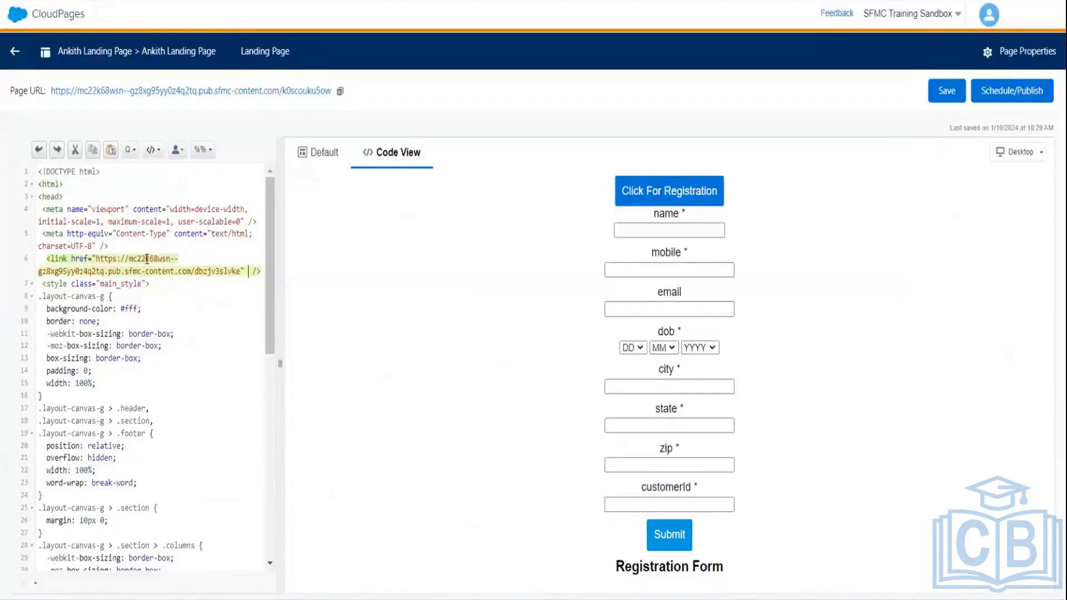
- Add a <link rel="stylesheet"> line and move the My Code URL into its href, replacing mystyle.css
click(118, 245)
key(Return)
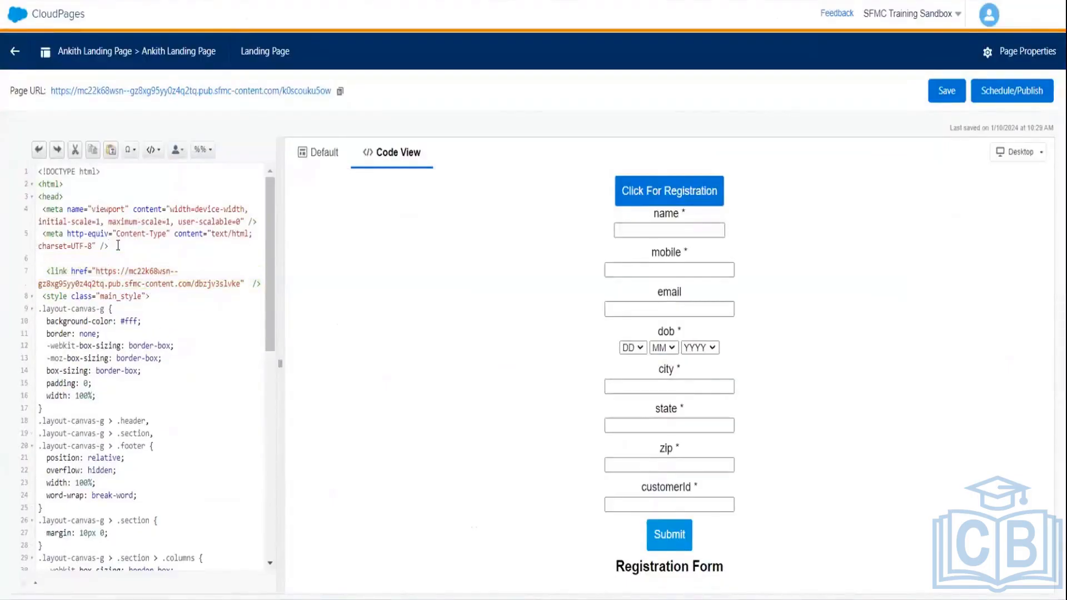
key(ctrl+v)
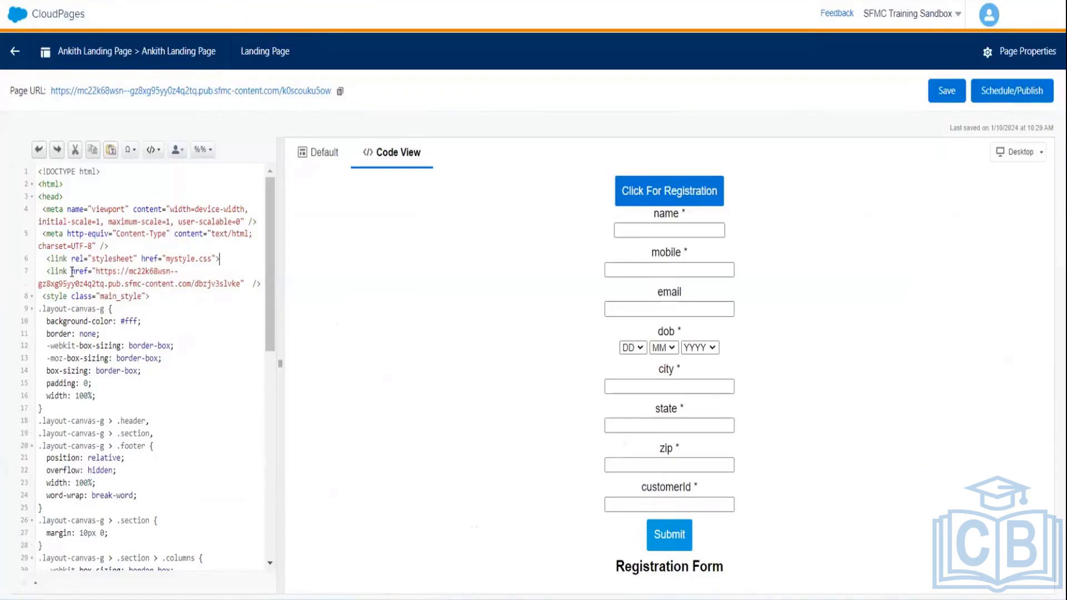
drag(71, 271, 248, 279)
key(BackSpace)
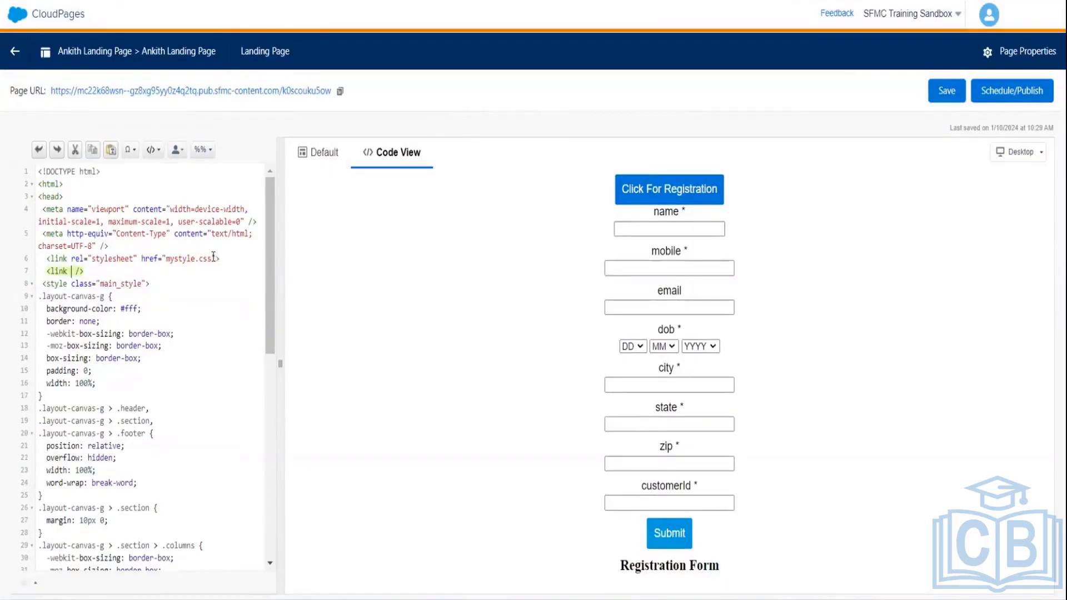
drag(217, 257, 142, 256)
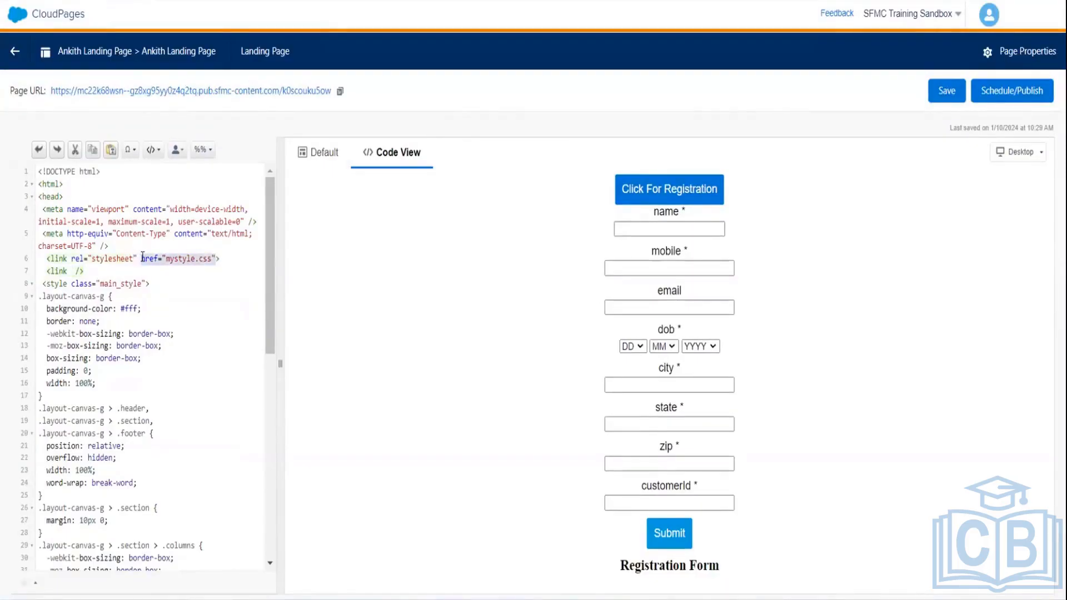
key(ctrl+v)
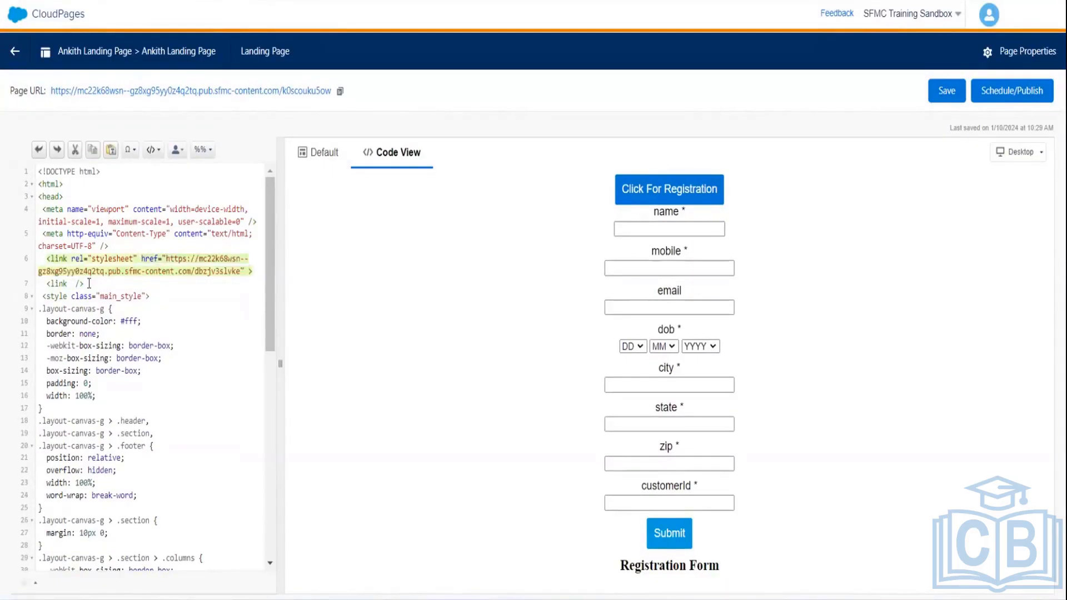
- Delete the leftover empty link tag and self-close the stylesheet link with />
click(25, 287)
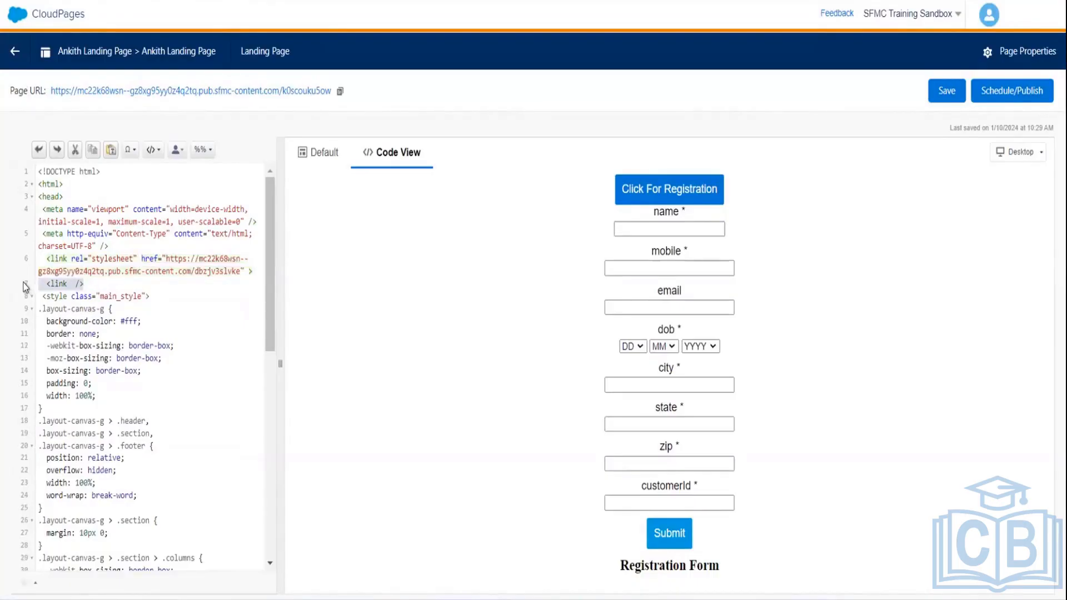
key(Delete)
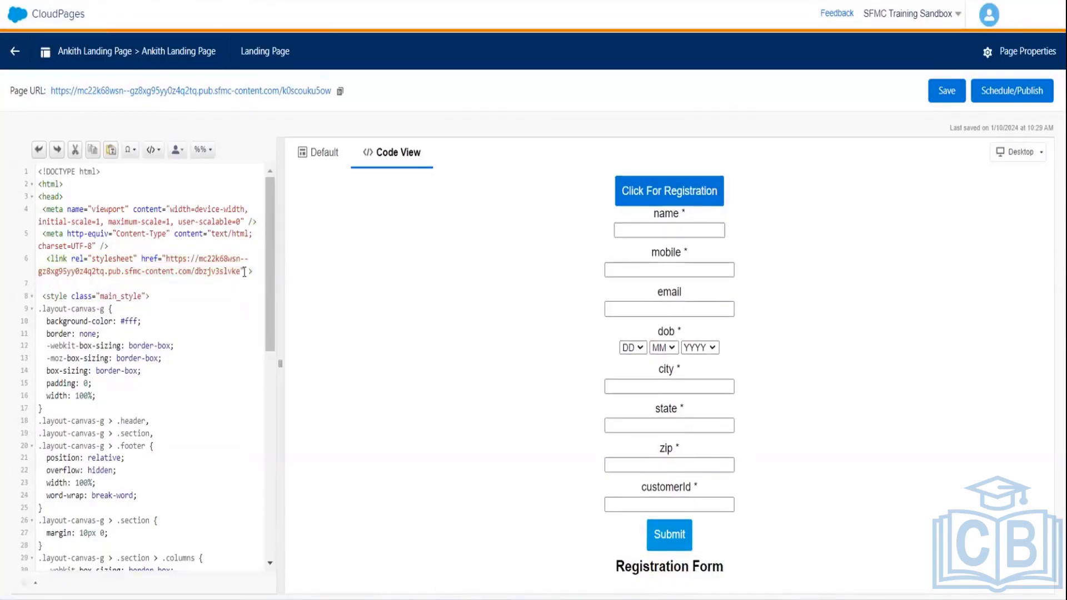
click(245, 272)
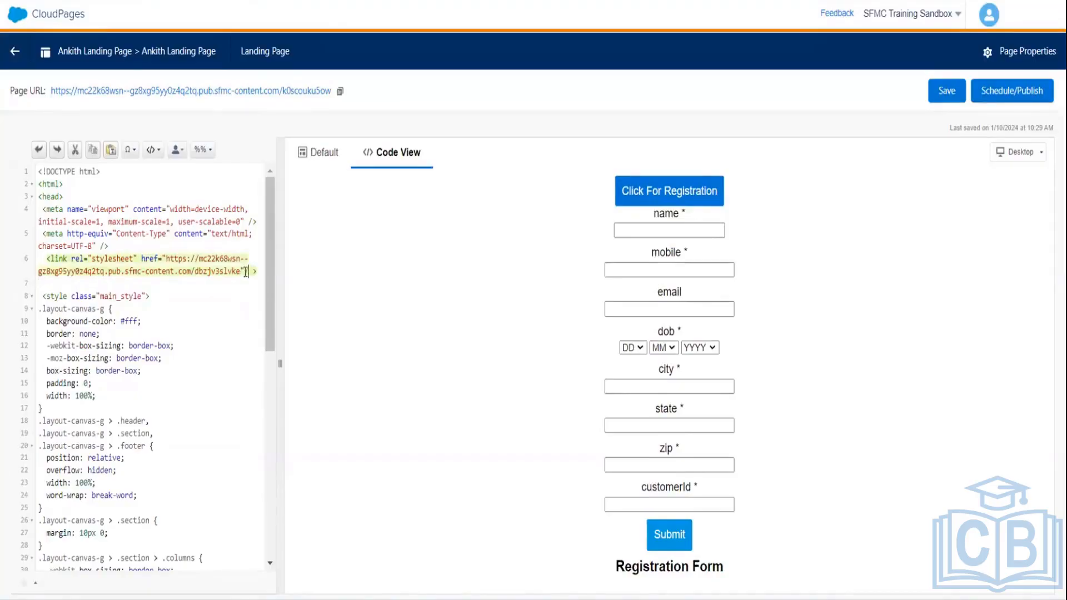
key(Delete)
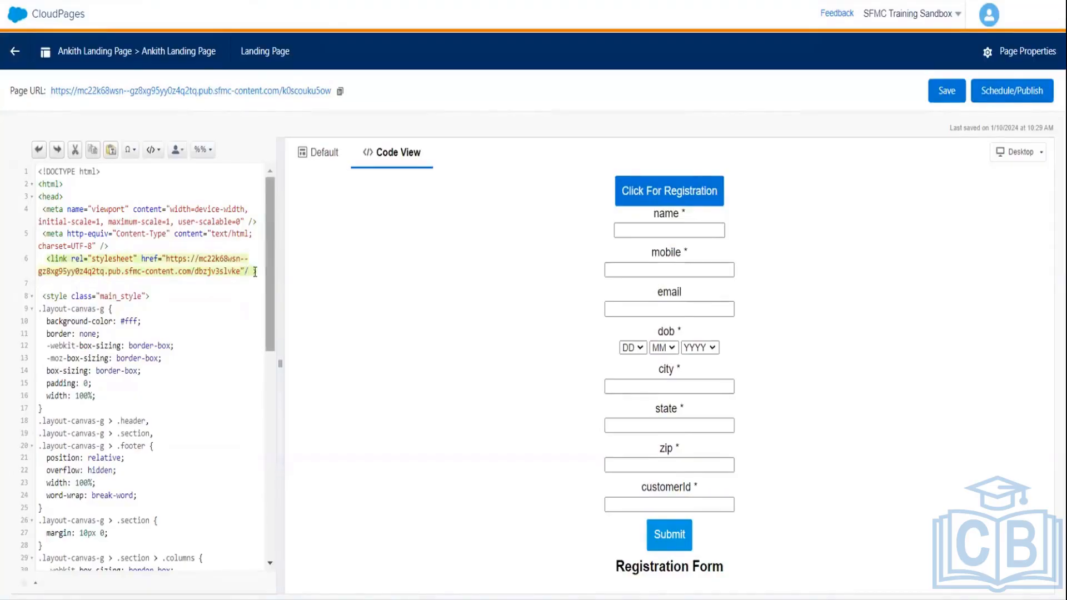
text(/)
drag(267, 233, 266, 452)
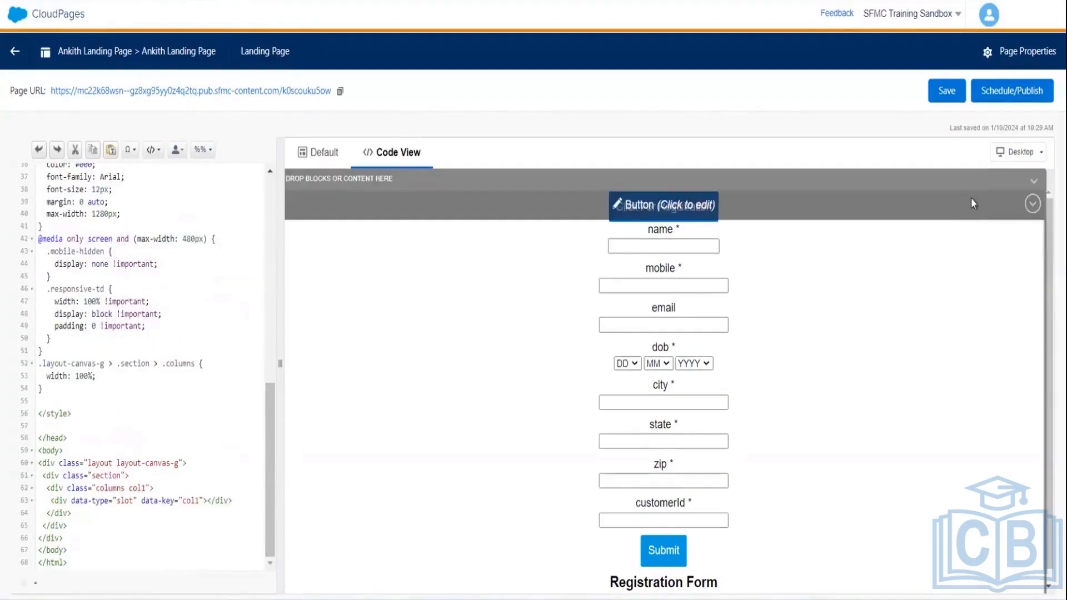
- Save the landing page and bring up its publish preview with Publish Immediately selected
click(947, 91)
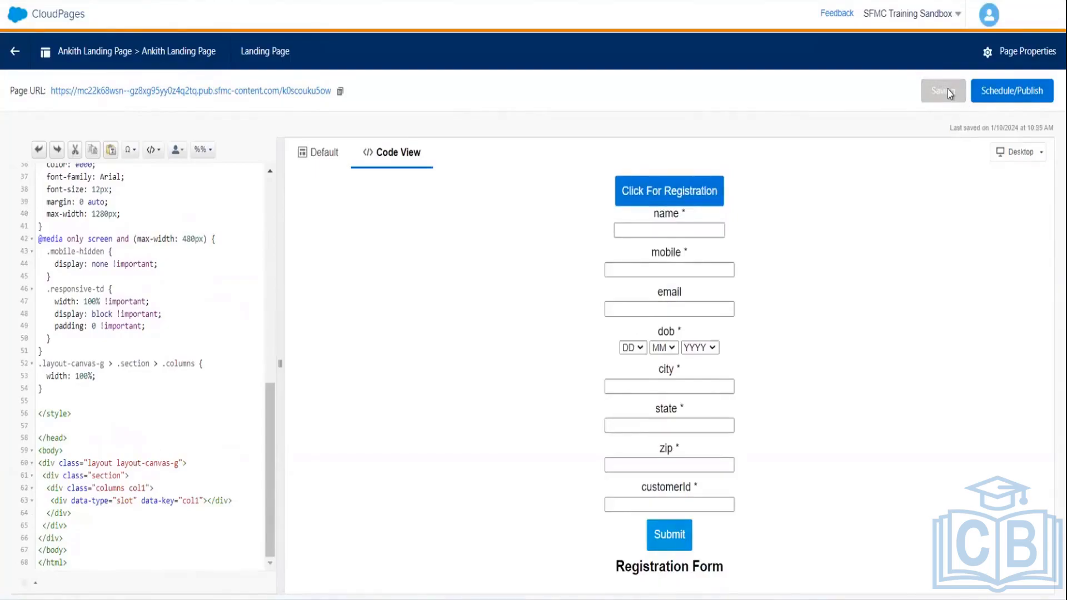
click(1022, 92)
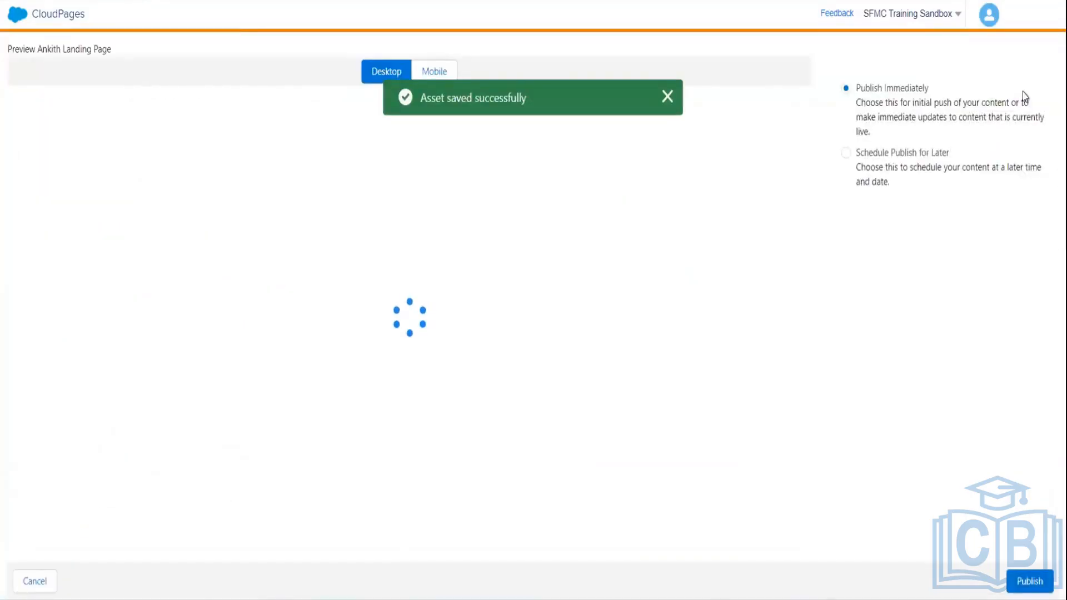
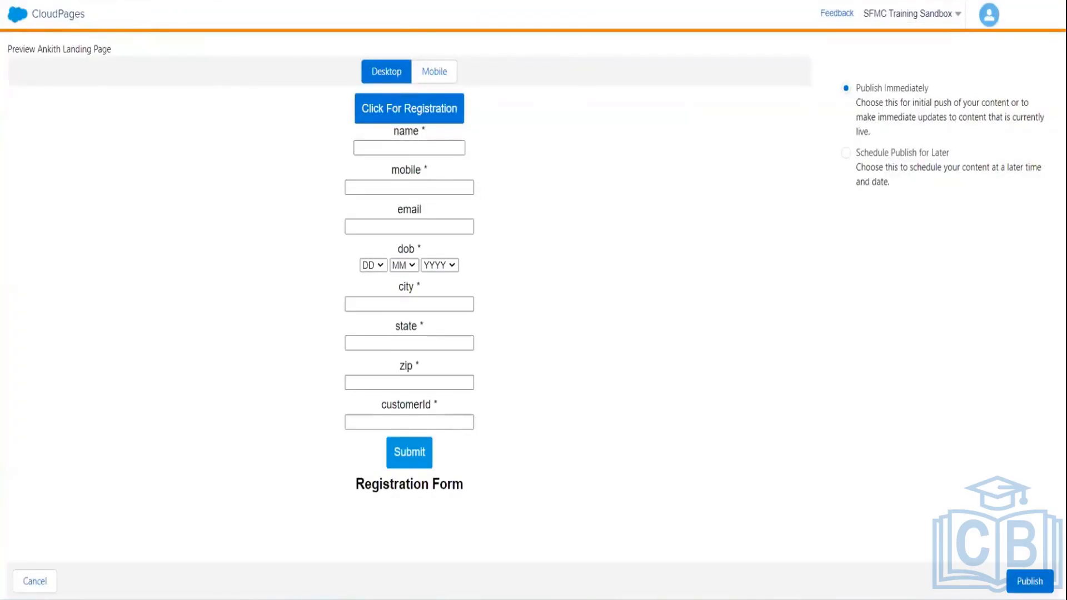
- Publish the landing page immediately, copy its published URL, then republish it with Publish Immediately
mouse_move(17, 15)
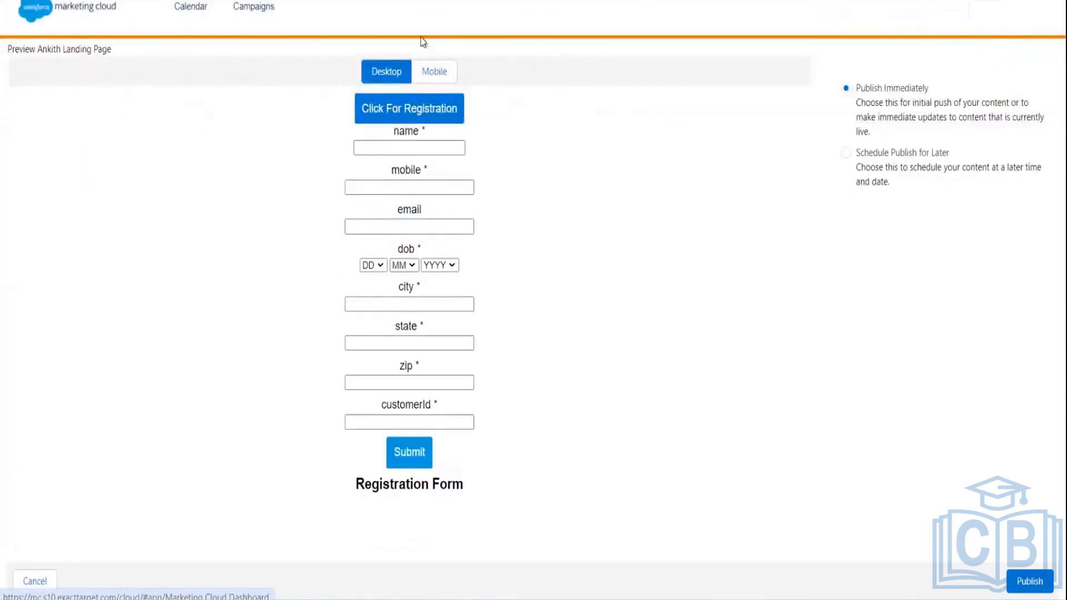
click(1026, 579)
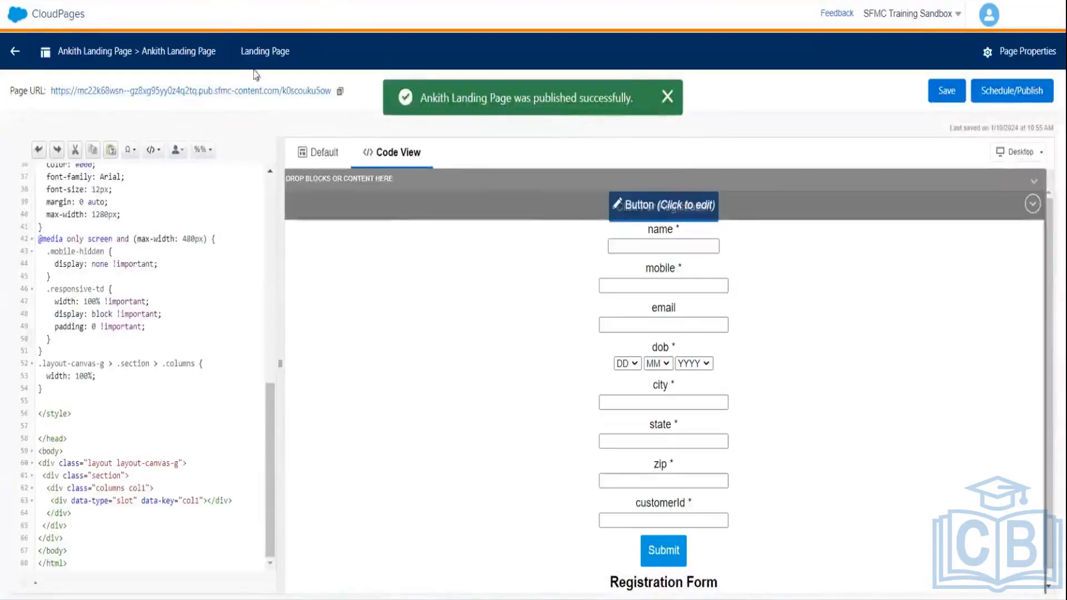
click(339, 91)
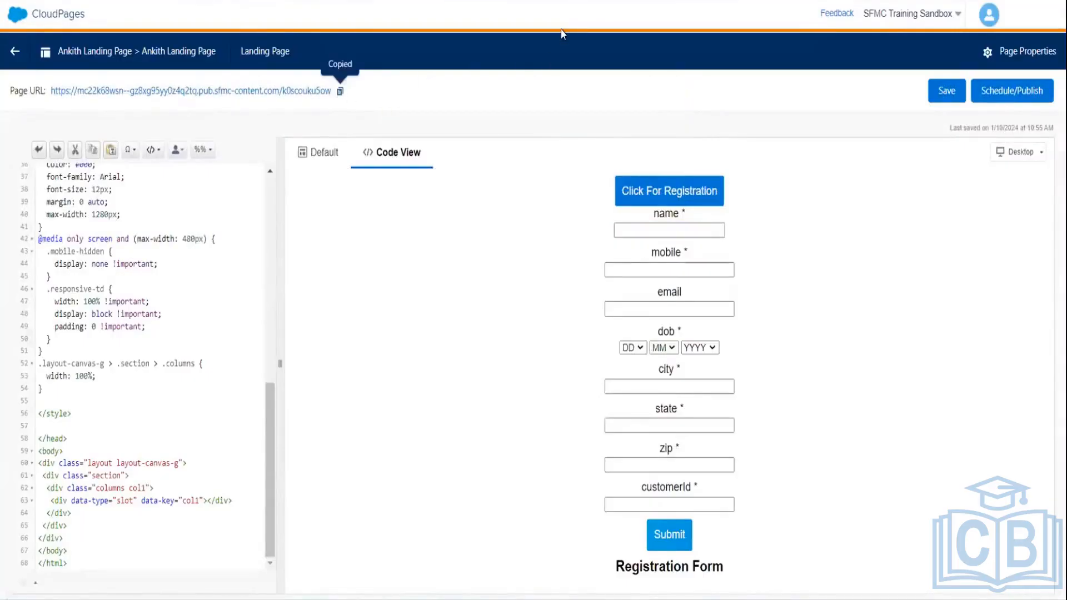
click(1013, 93)
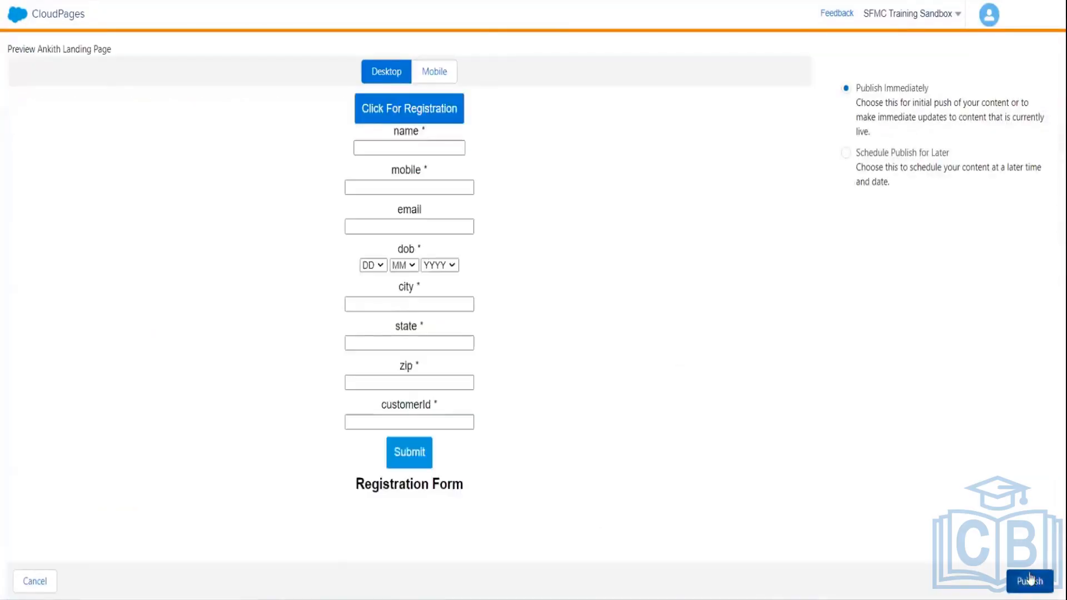
click(1030, 581)
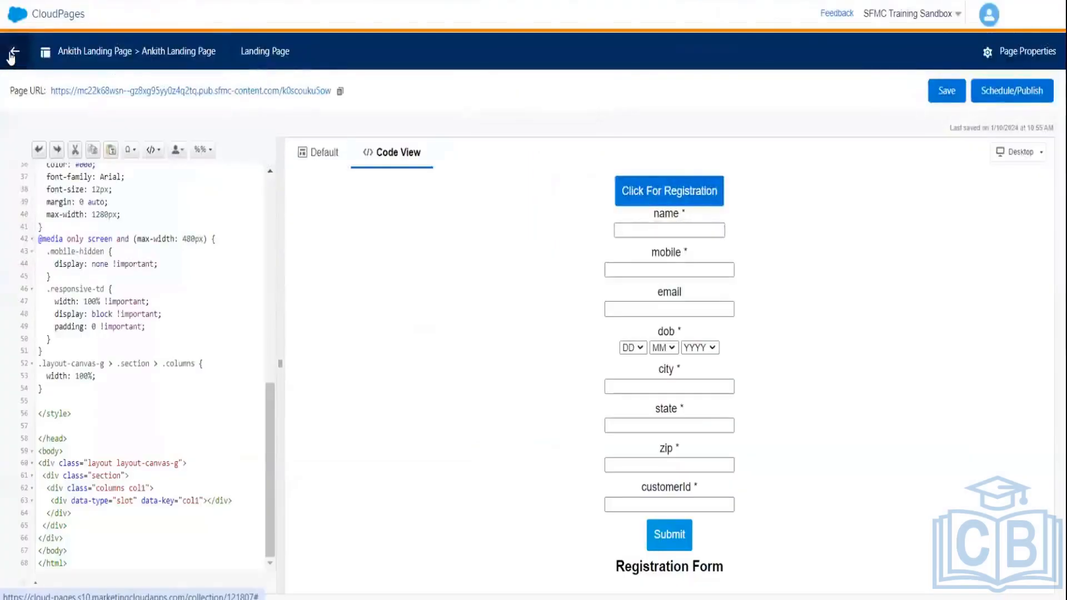
- Go back from the landing page editor to the My First Cloud Page collection list
click(12, 55)
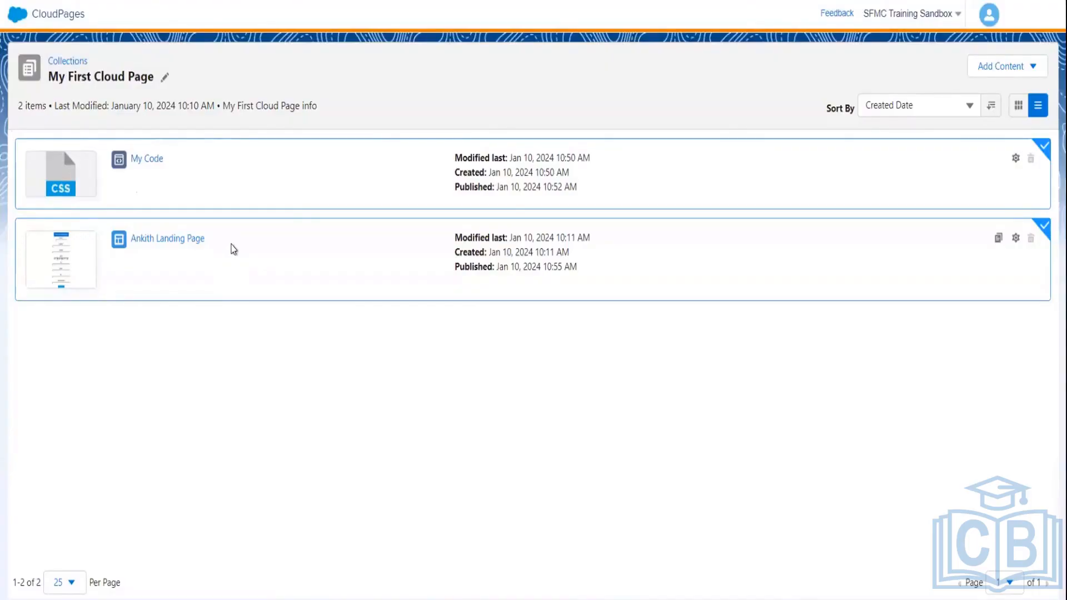
click(78, 263)
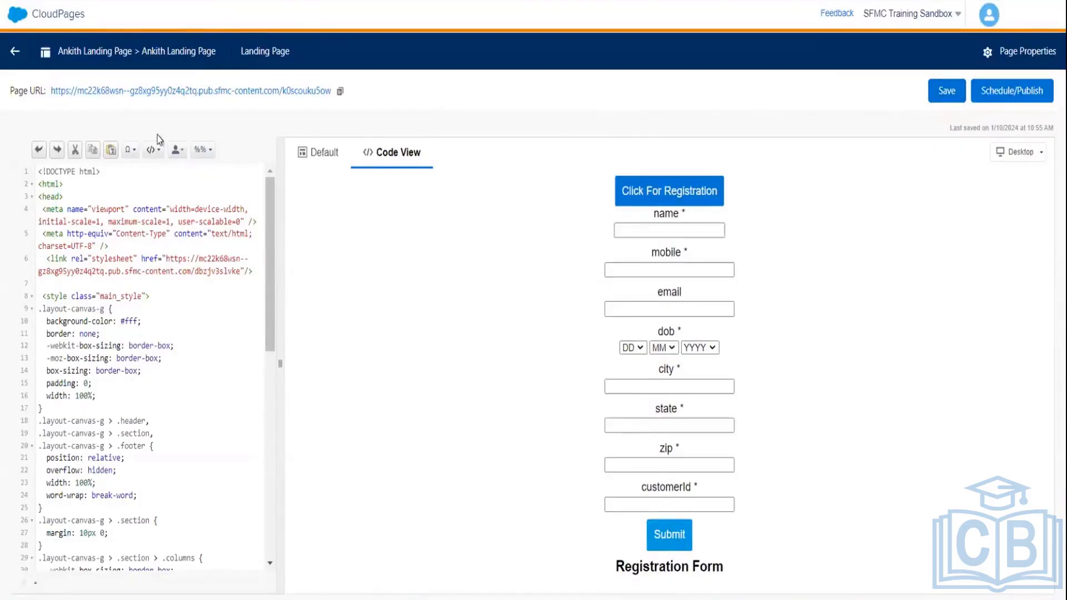
click(8, 53)
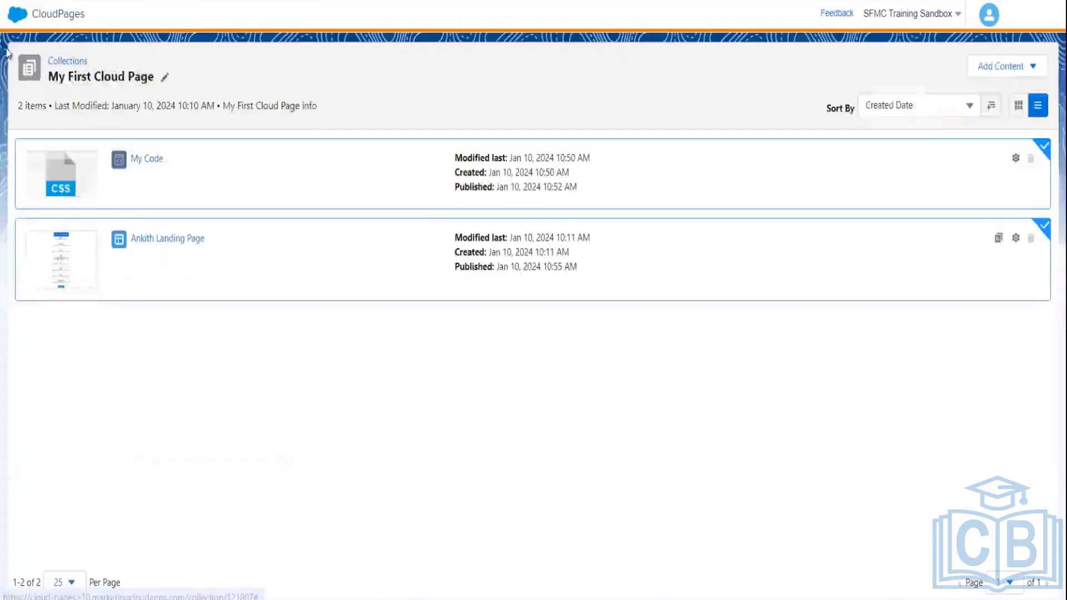
- Add a Javascript code resource named JavaScriptFile and save it
click(1014, 75)
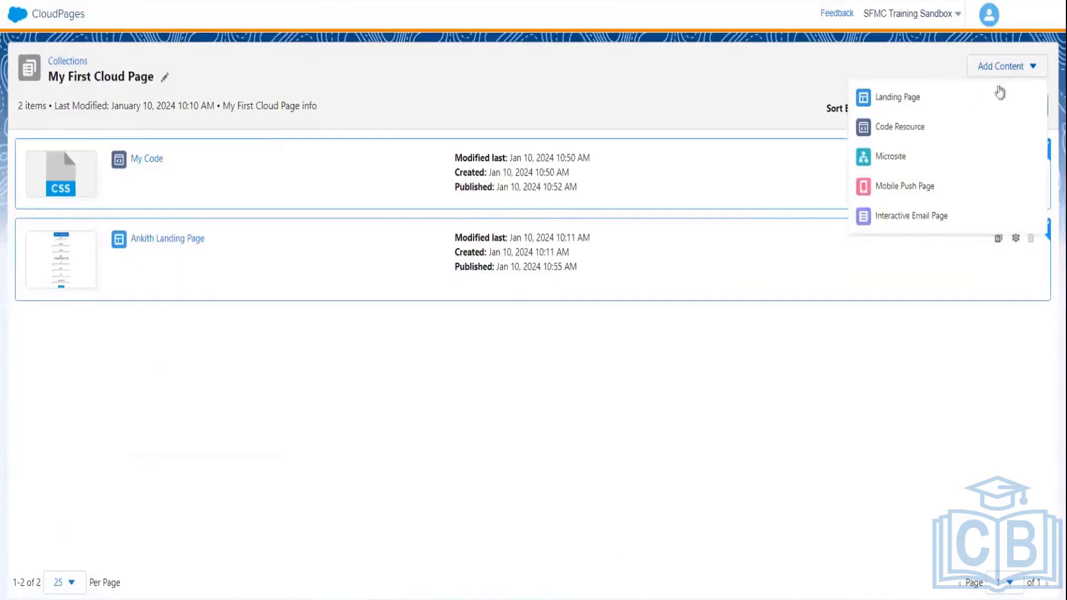
click(905, 129)
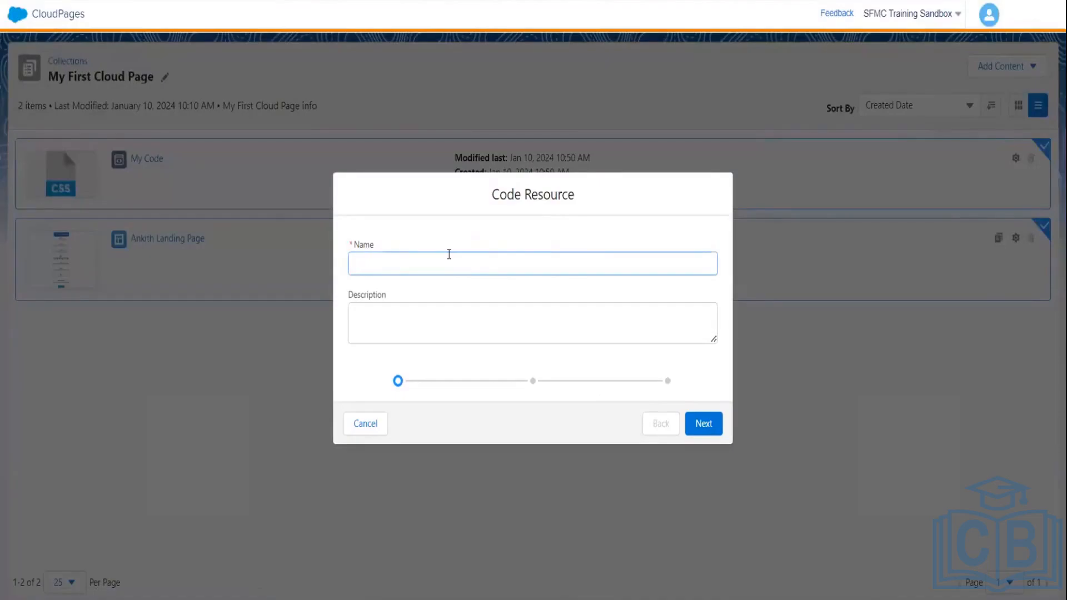
text(JavaScriptFile)
click(695, 429)
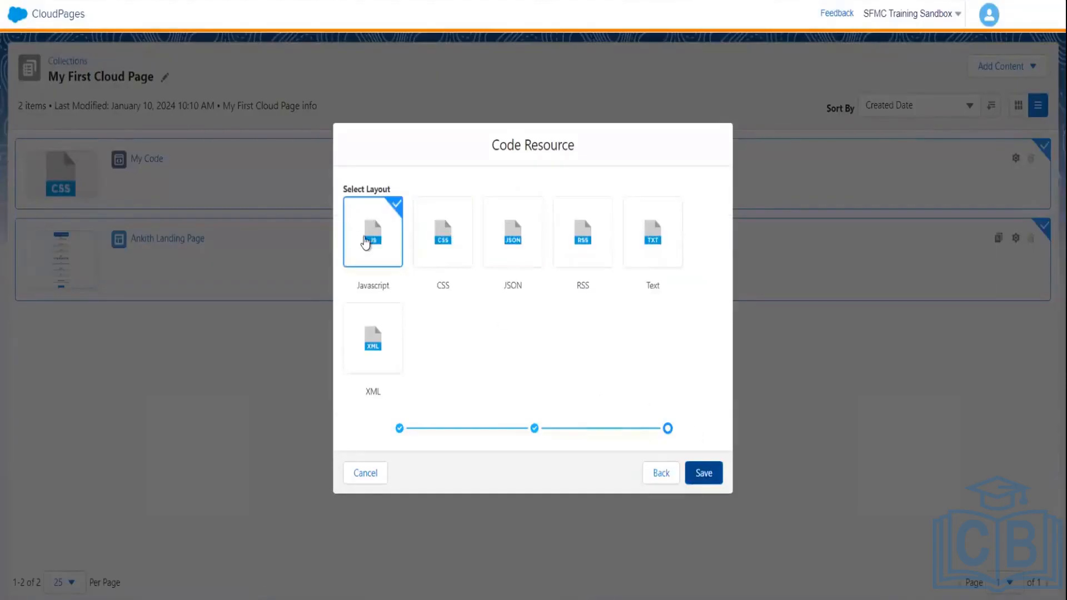
click(383, 247)
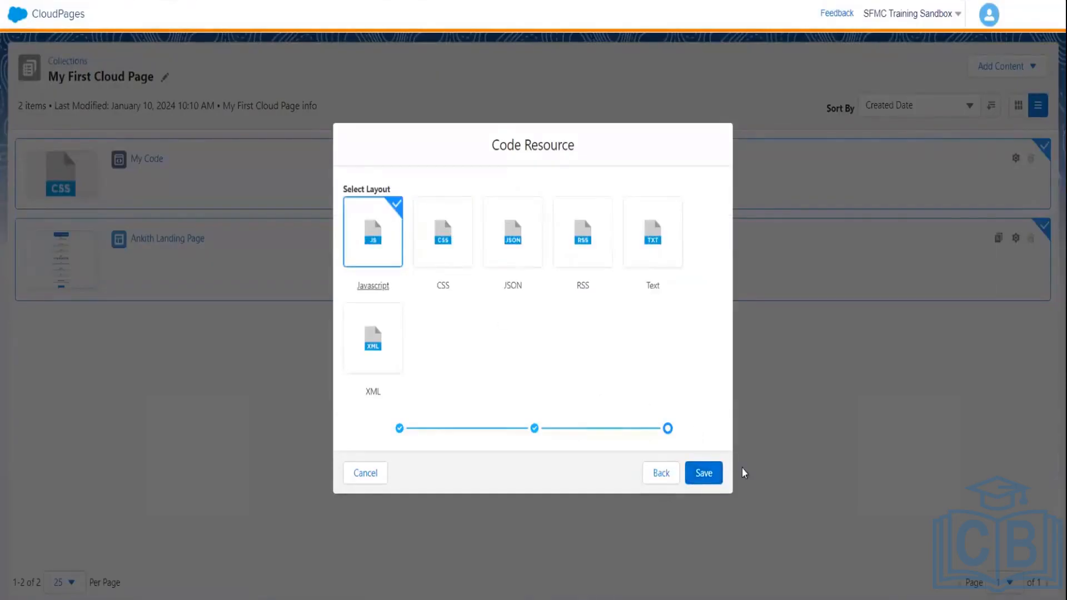
click(706, 474)
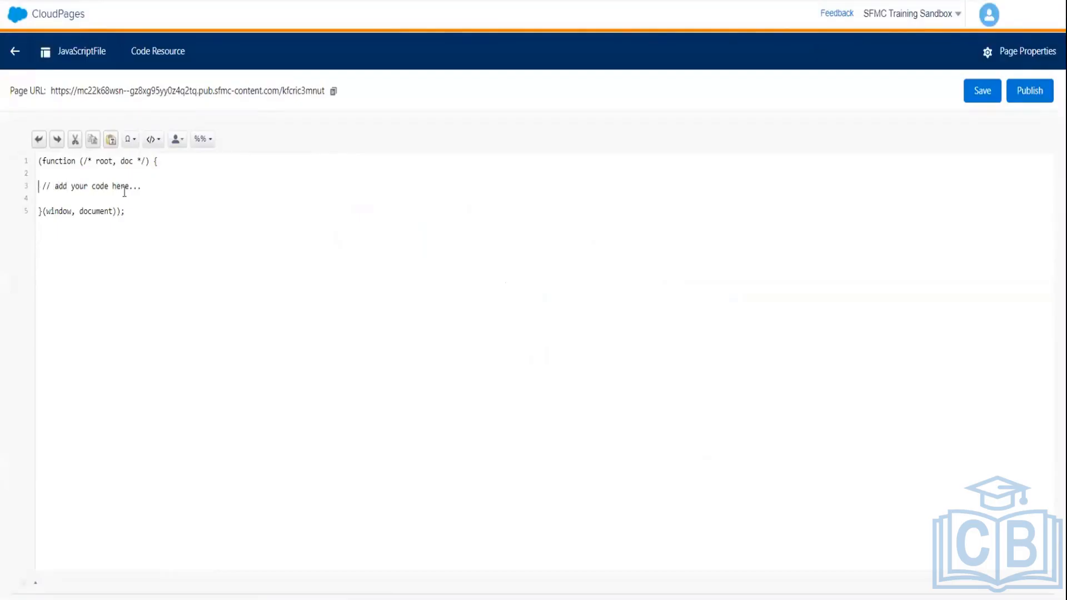
- Leave the JavaScriptFile editor for the collection, now listing three items
click(169, 187)
click(17, 51)
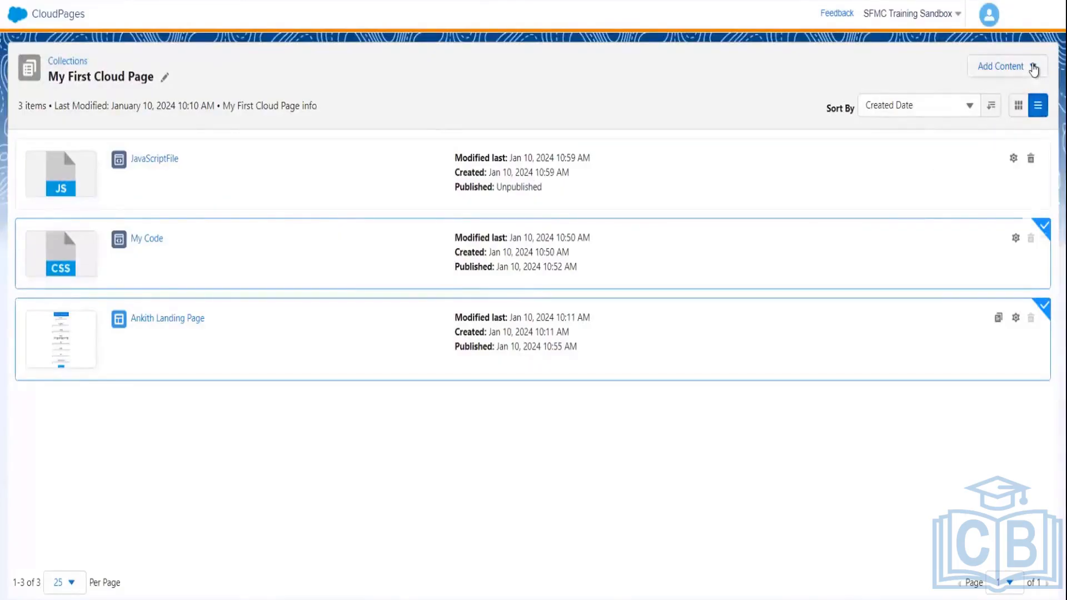
- Add a microsite named HeaderPage and save it
click(1032, 68)
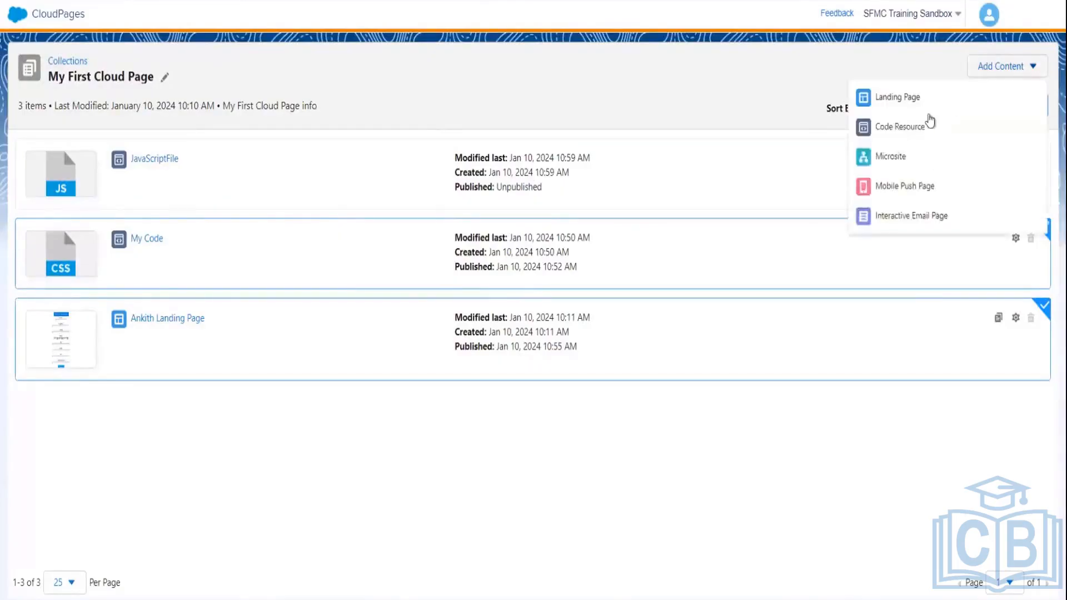
click(889, 154)
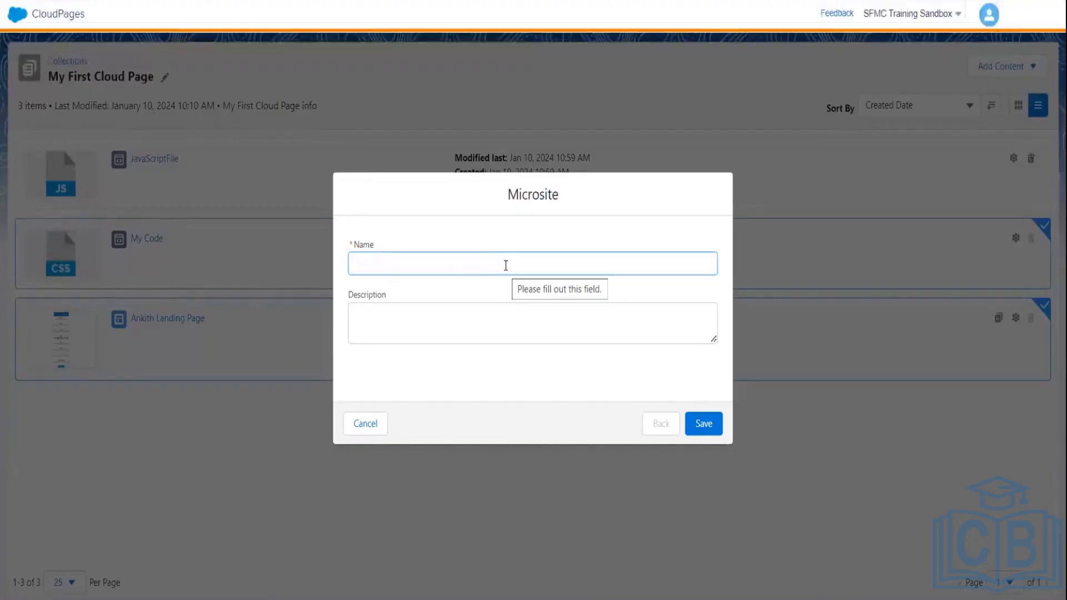
text(Header)
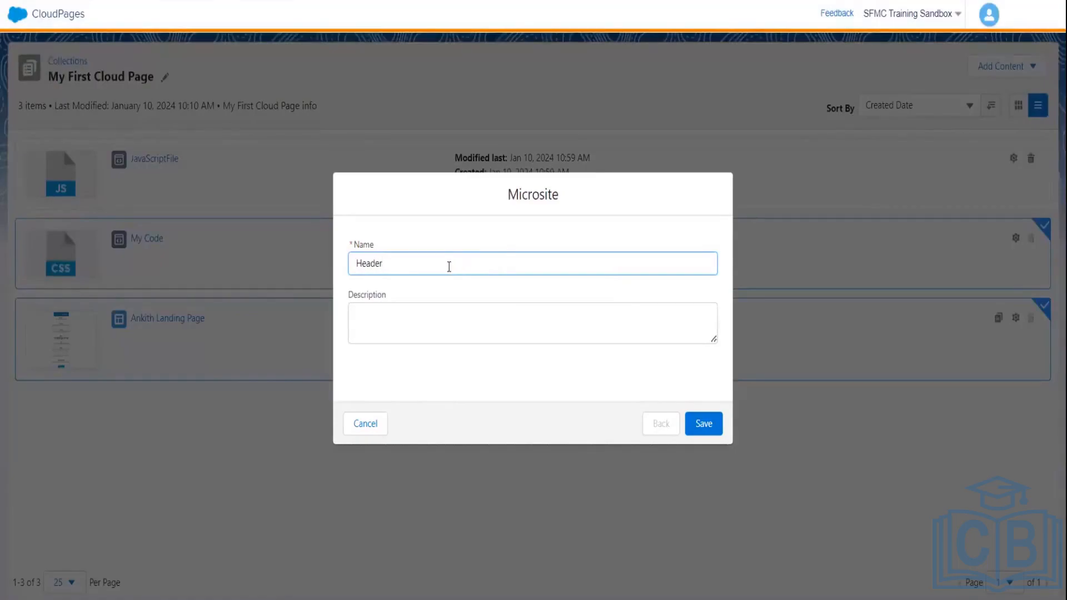
text(Page)
click(702, 424)
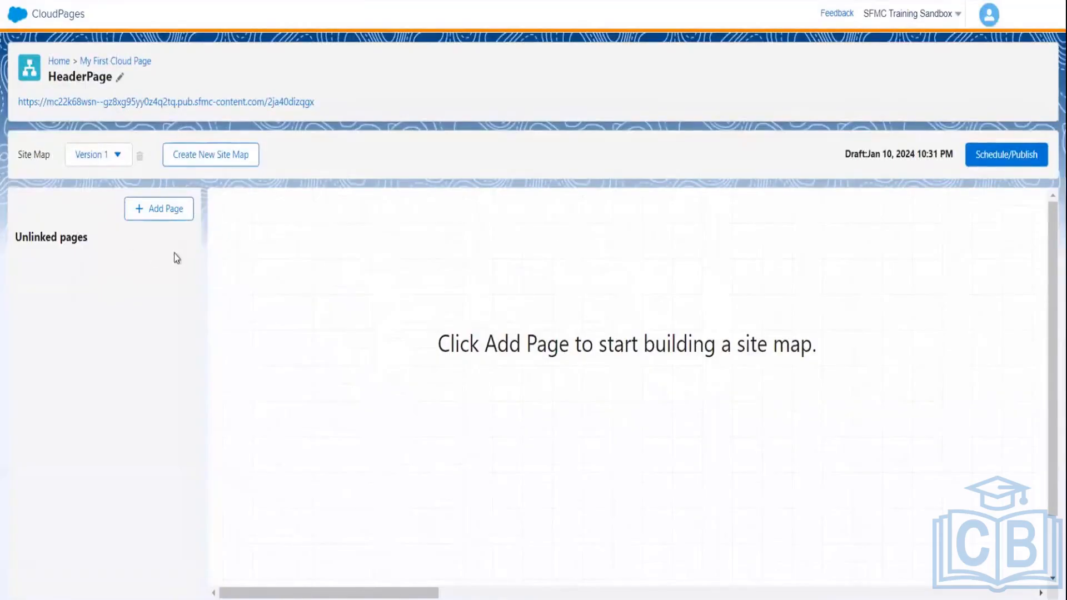
- Add a Blank-layout page named HeaderSection to the HeaderPage site map
click(157, 210)
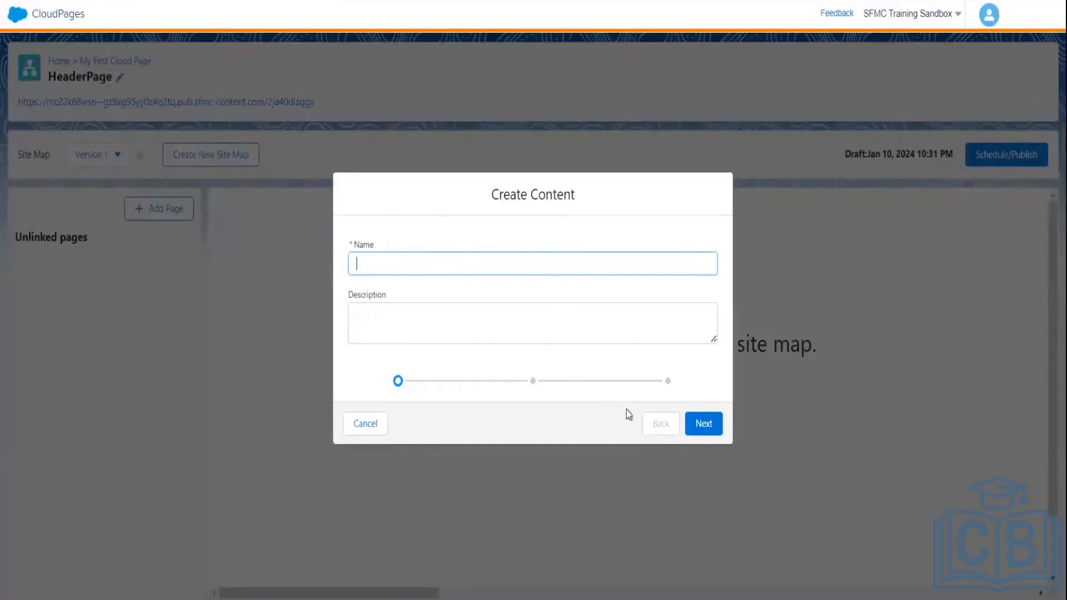
click(689, 435)
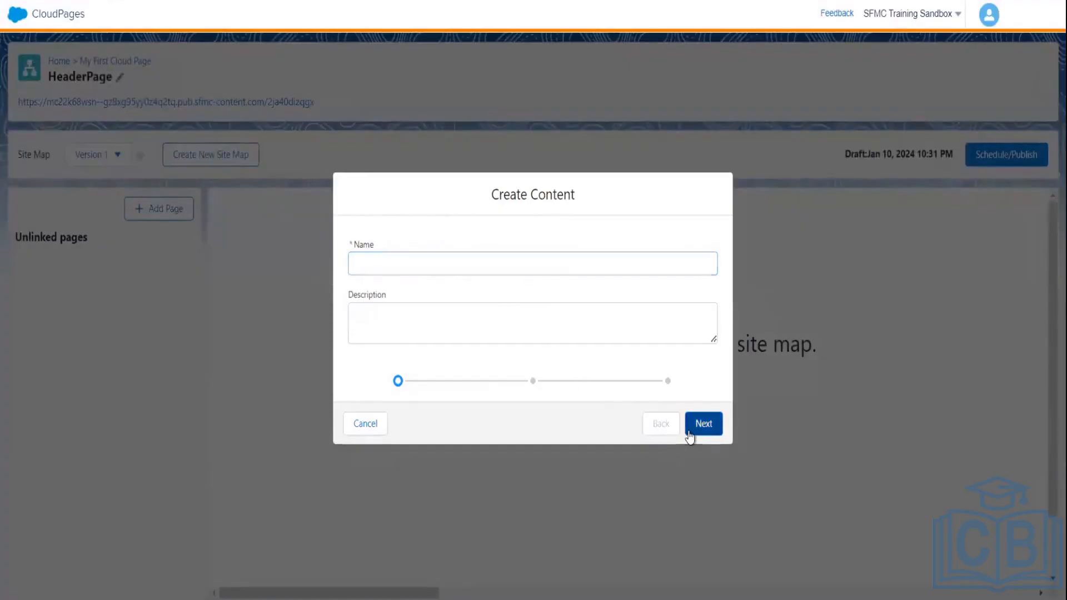
click(489, 256)
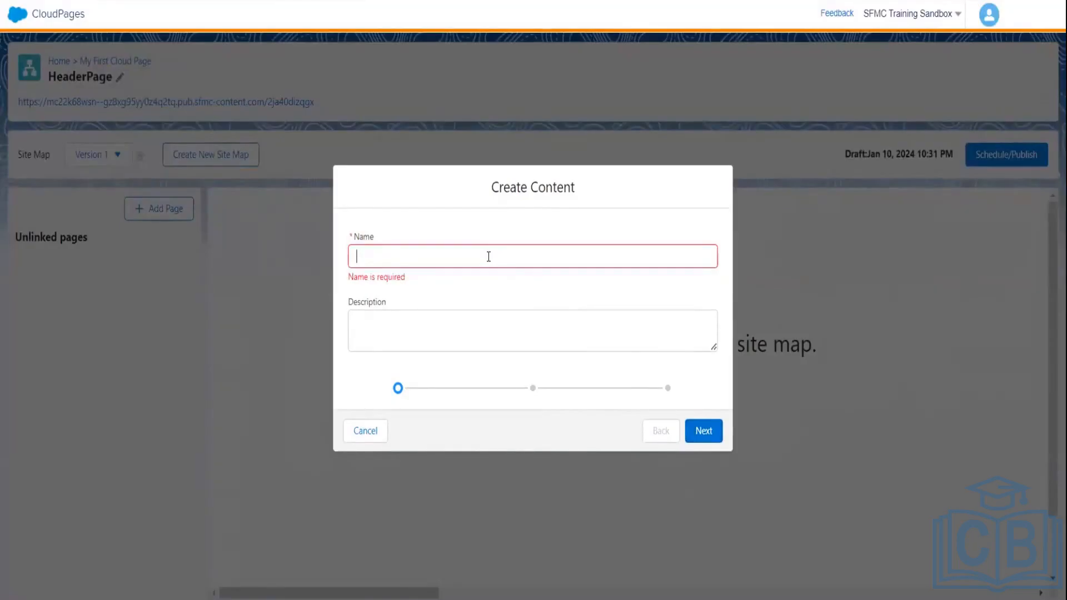
text(HeaderSection)
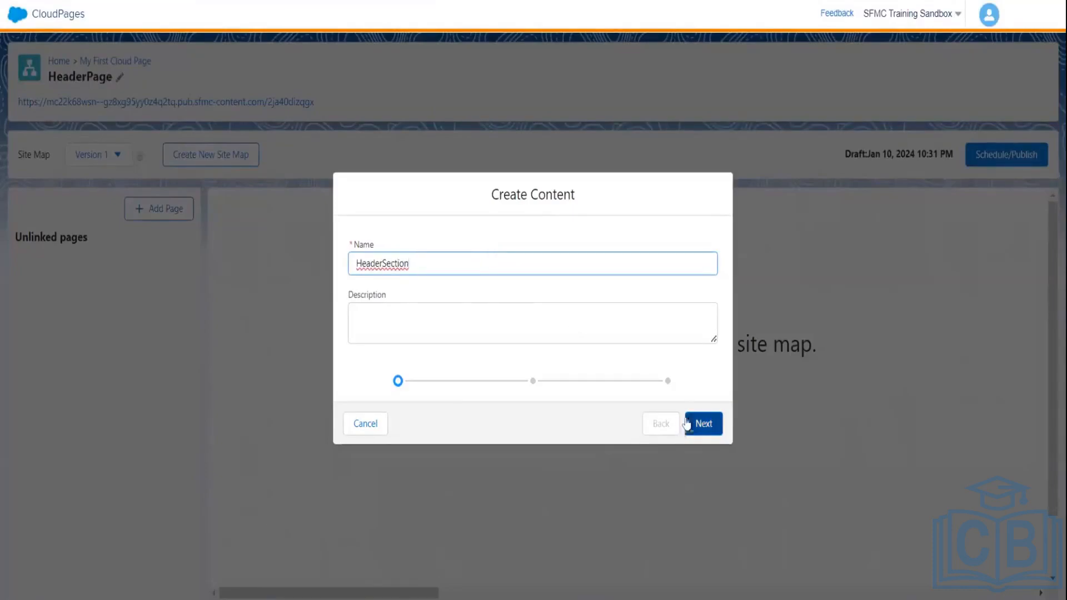
click(693, 426)
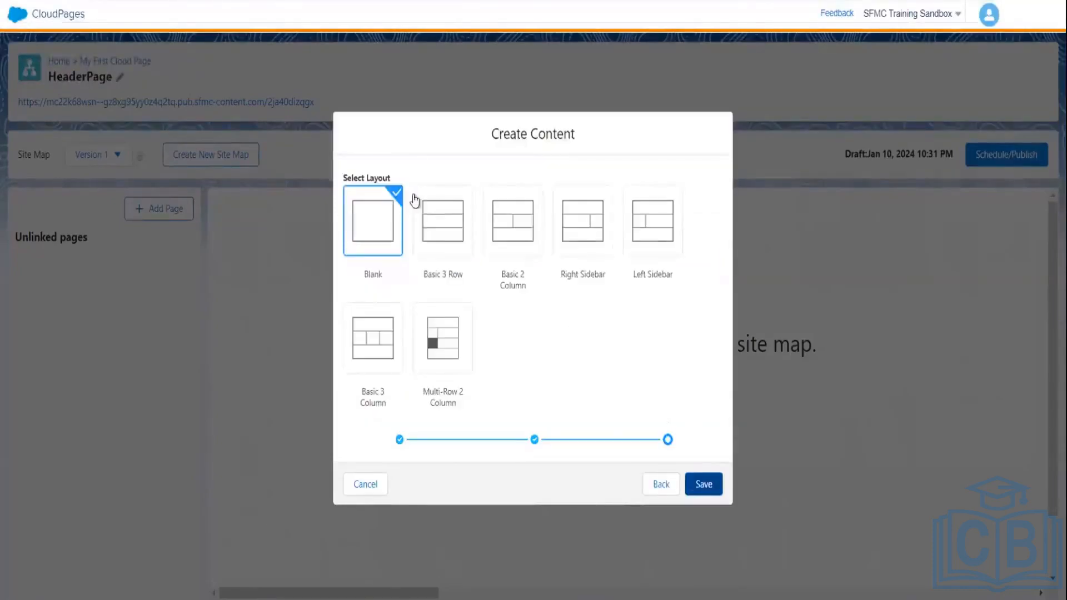
click(704, 482)
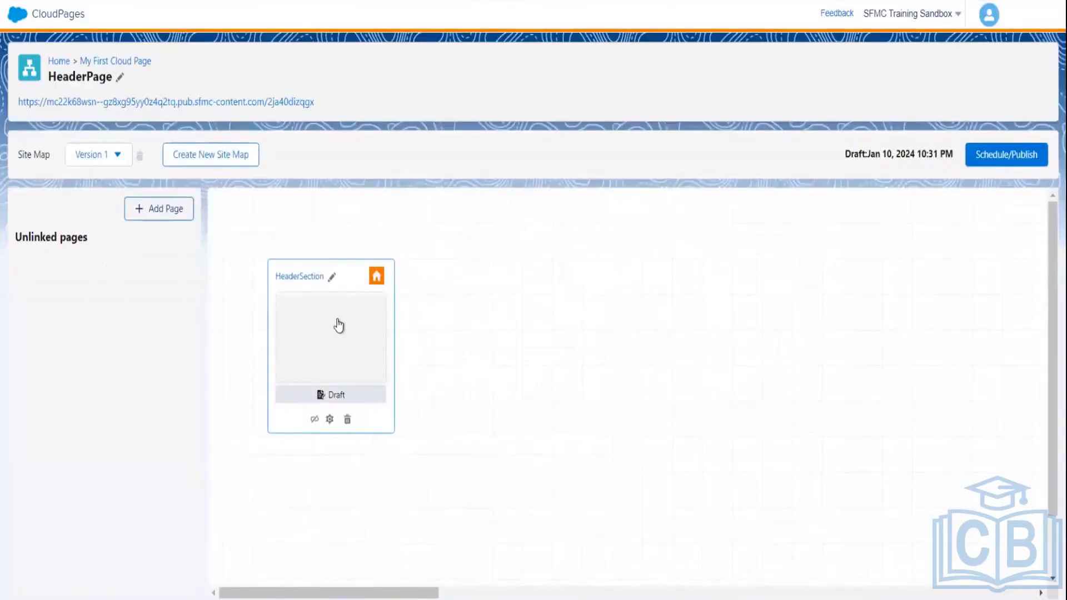
- Drop a Text block onto the HeaderSection page and make it read 'This is Header Section'
click(345, 348)
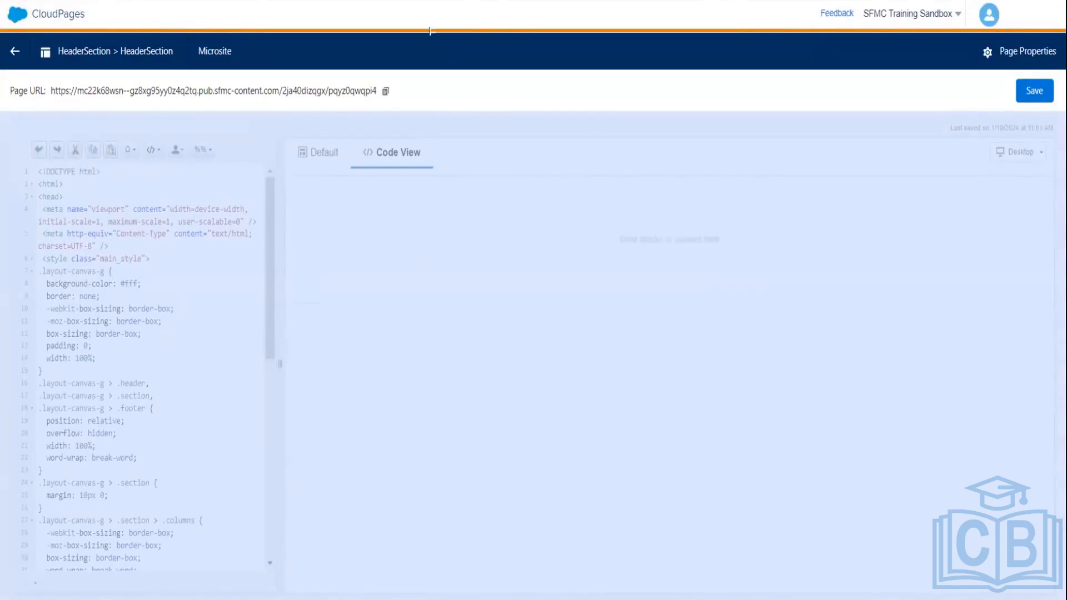
drag(419, 8, 417, 84)
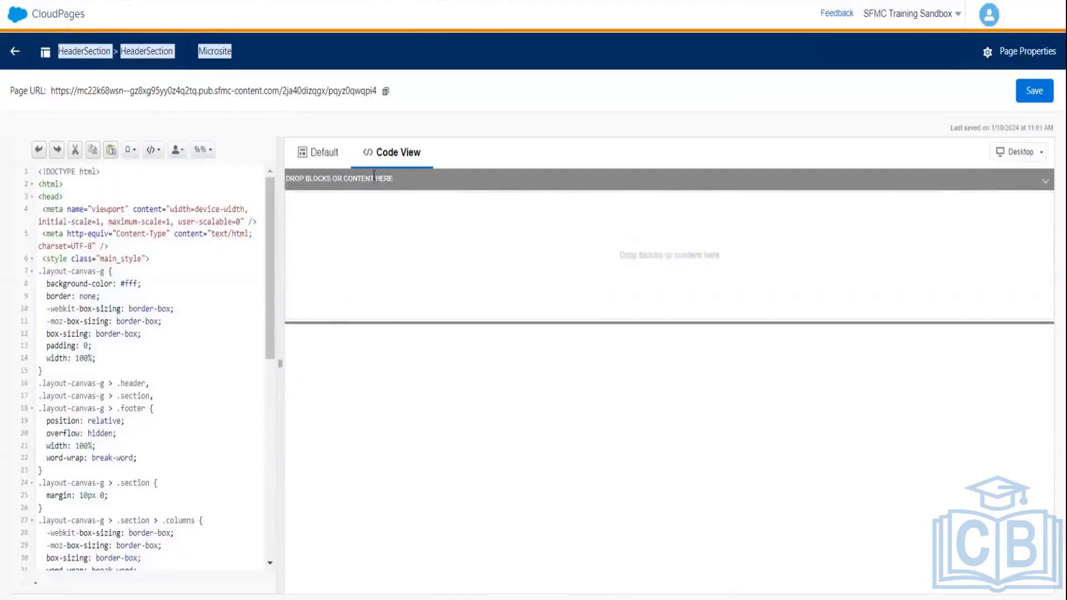
click(321, 151)
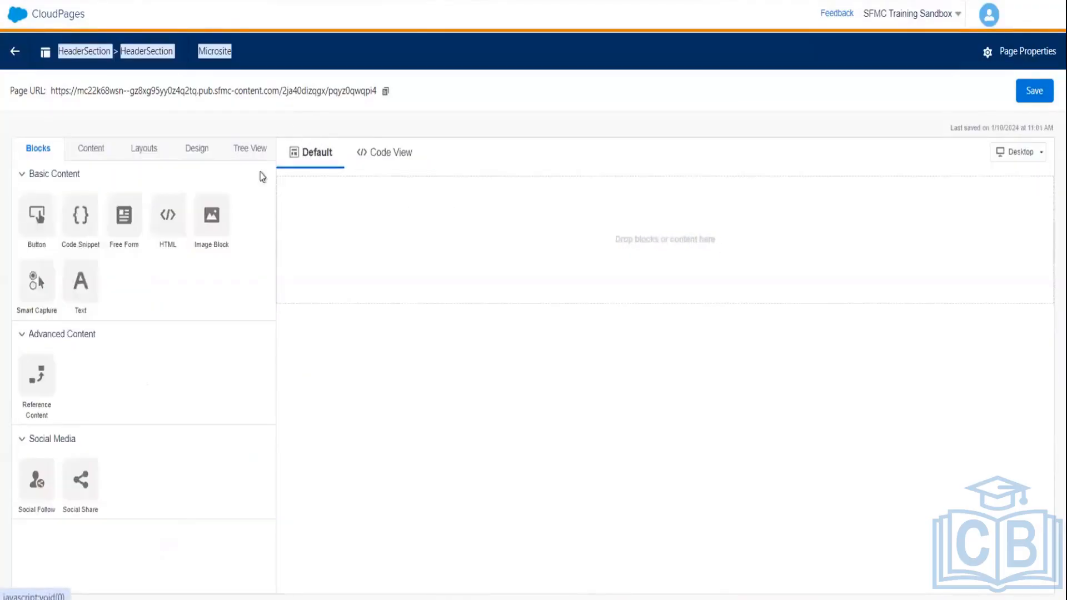
drag(279, 268, 576, 215)
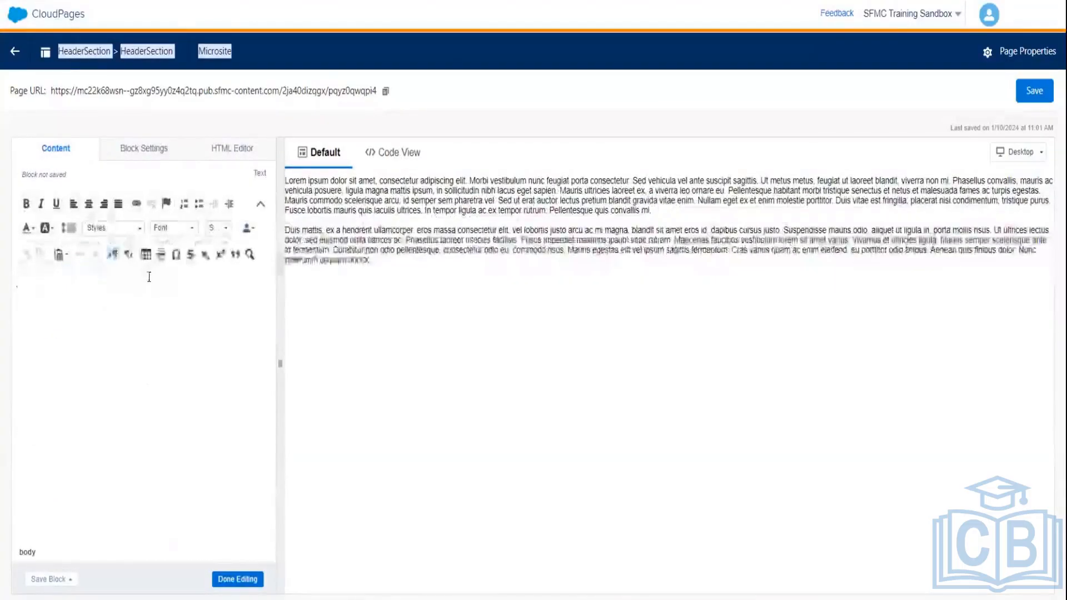
text(This)
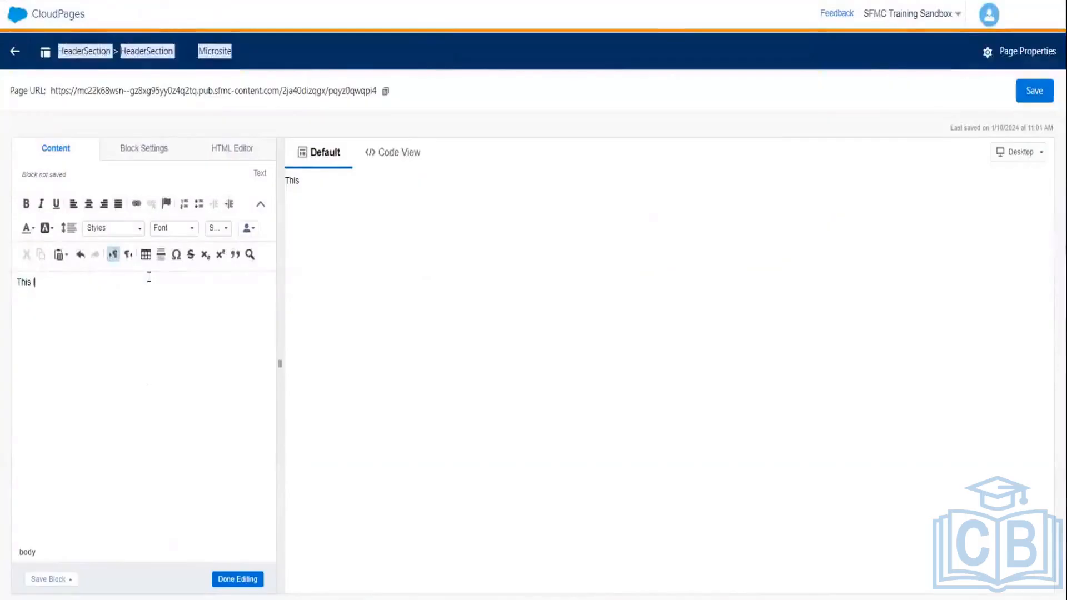
text( I)
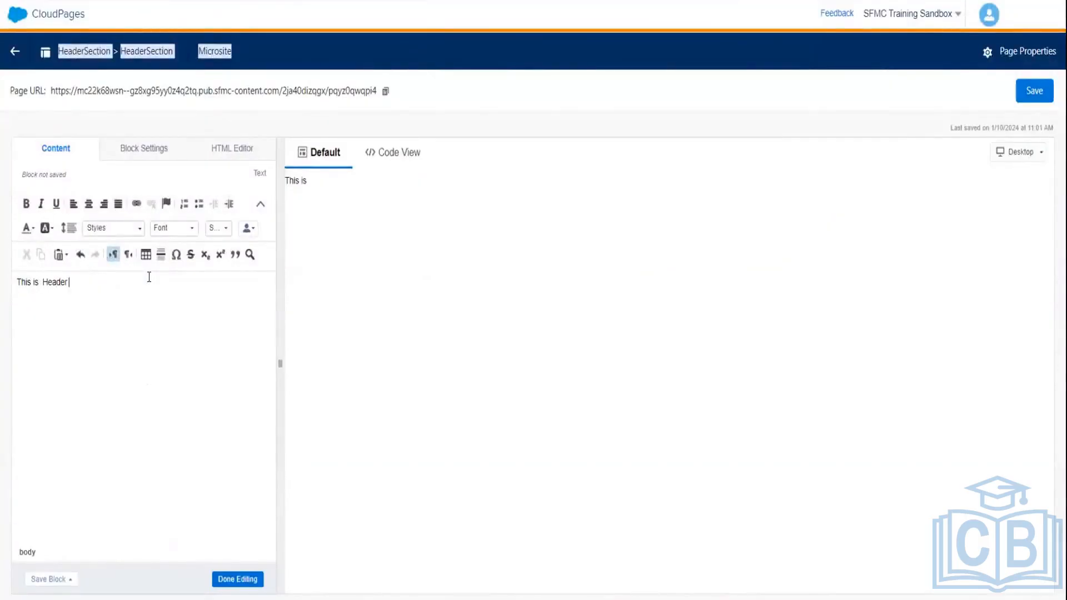
text(s  Header Section)
click(239, 581)
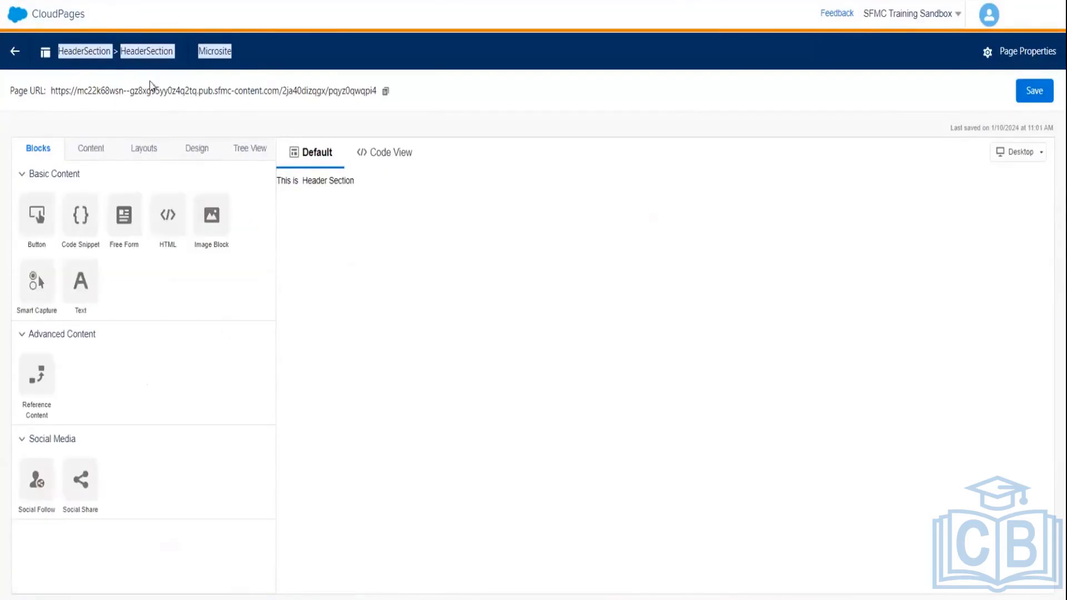
- Save HeaderSection until the 'Asset saved successfully' message appears, then go back to the HeaderPage site map
click(1035, 95)
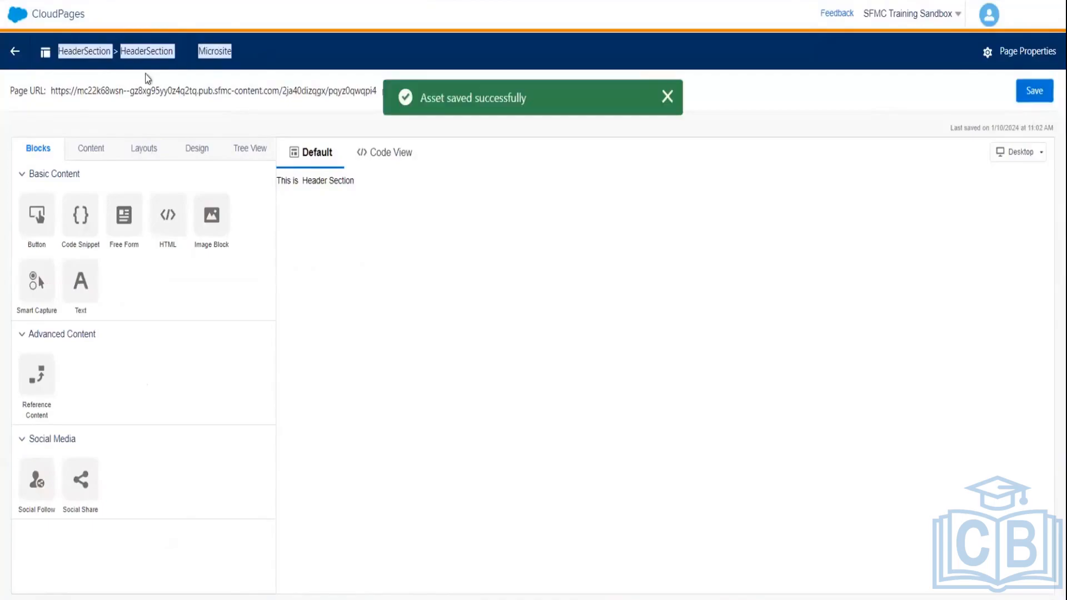
click(15, 52)
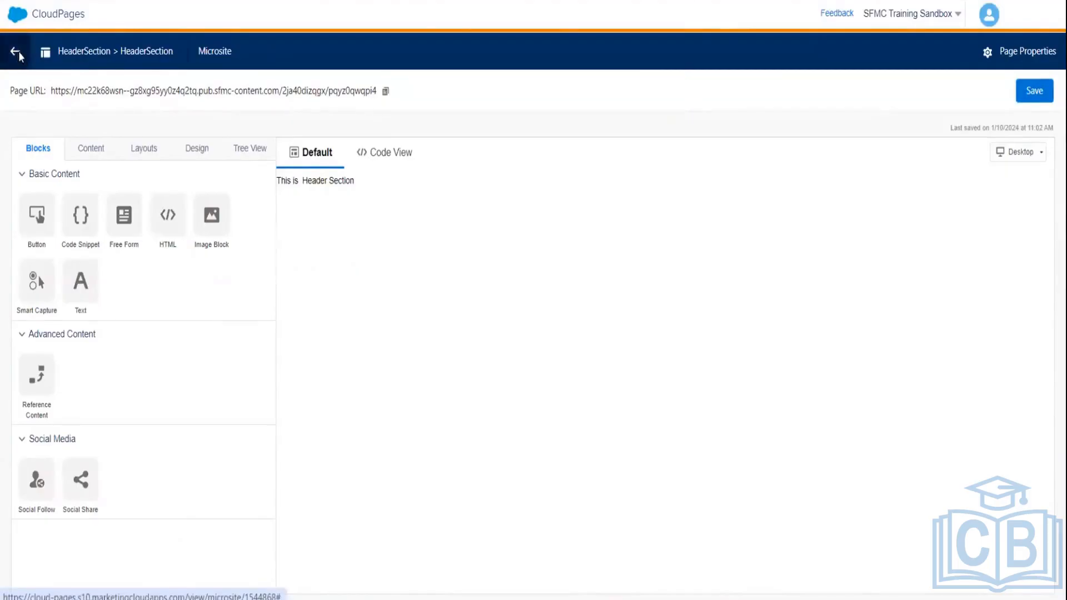
click(18, 52)
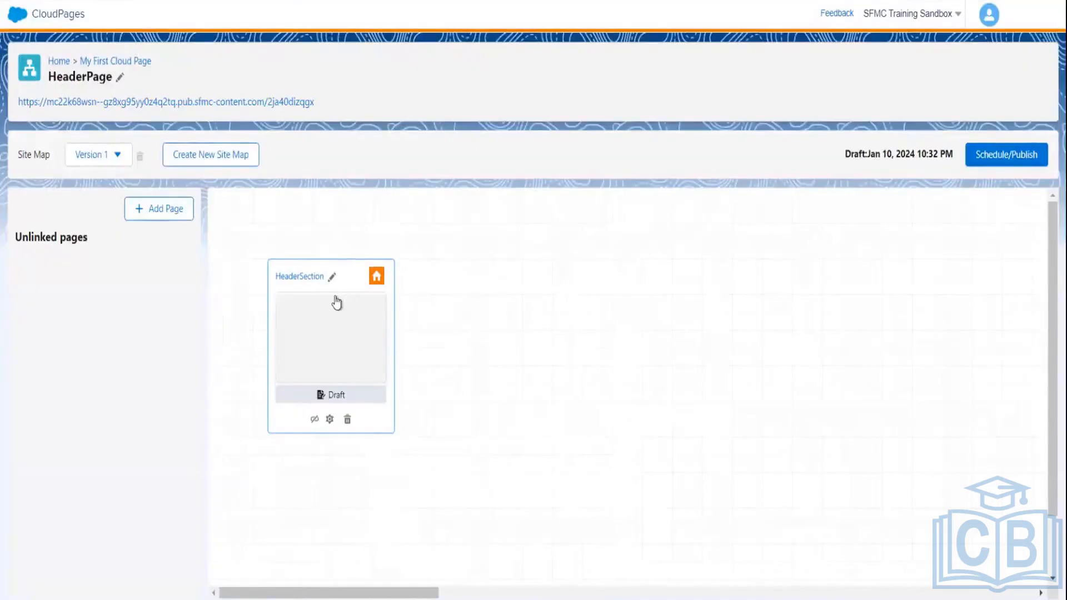
drag(374, 310, 345, 318)
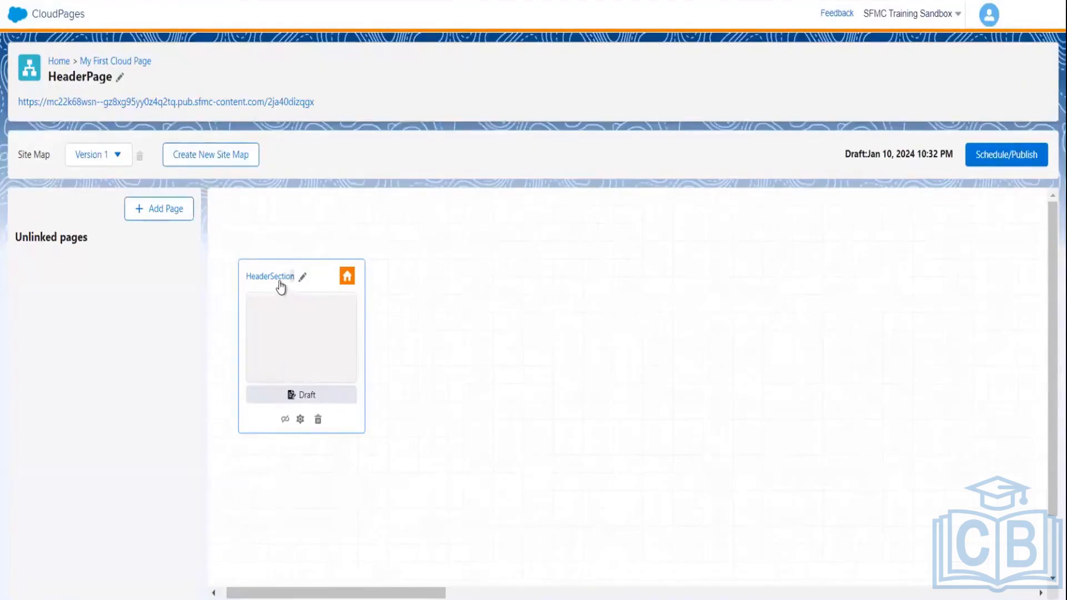
click(155, 210)
- Create the new page as NavBarSection with the Blank layout
text(NavBar)
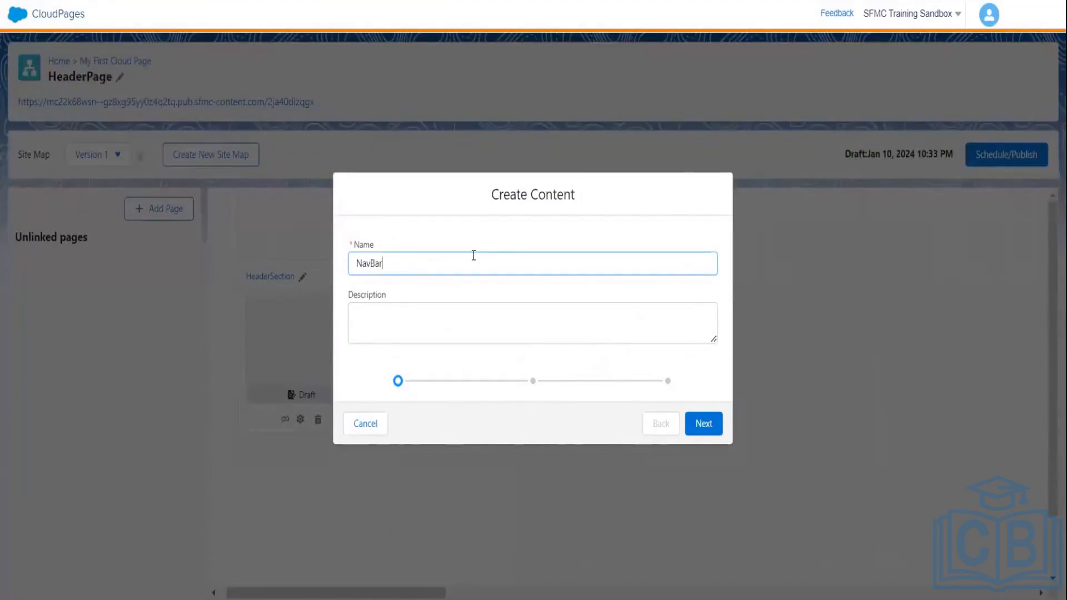
text(Section)
click(703, 423)
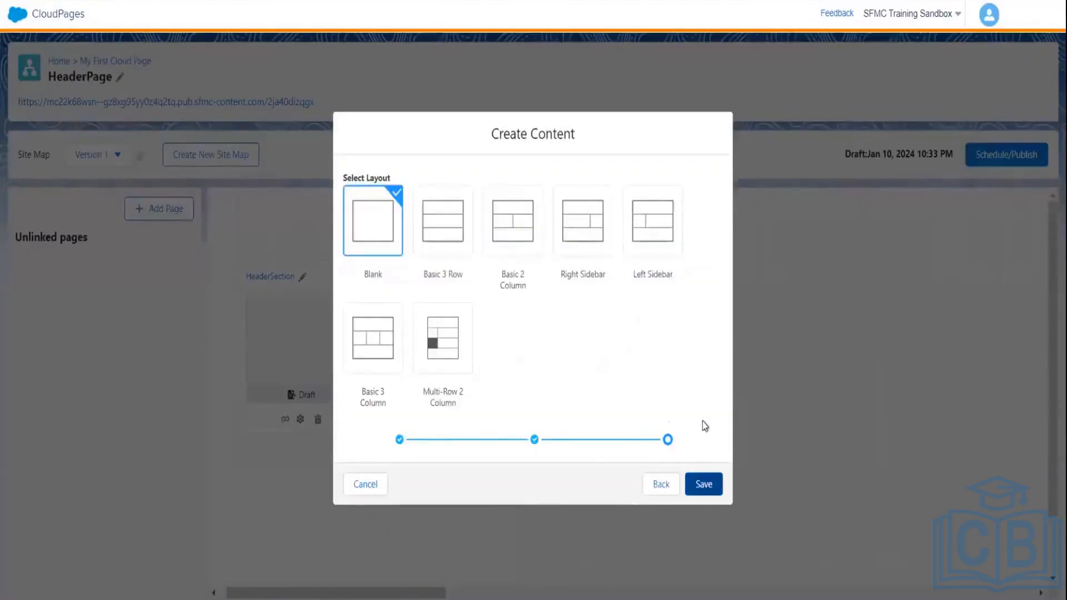
click(400, 218)
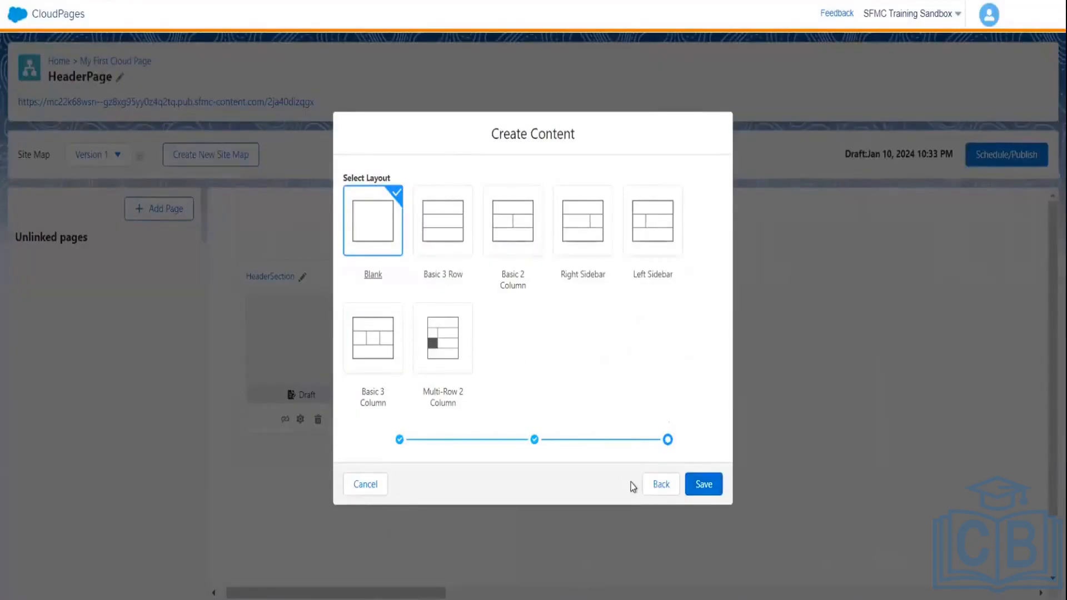
click(707, 489)
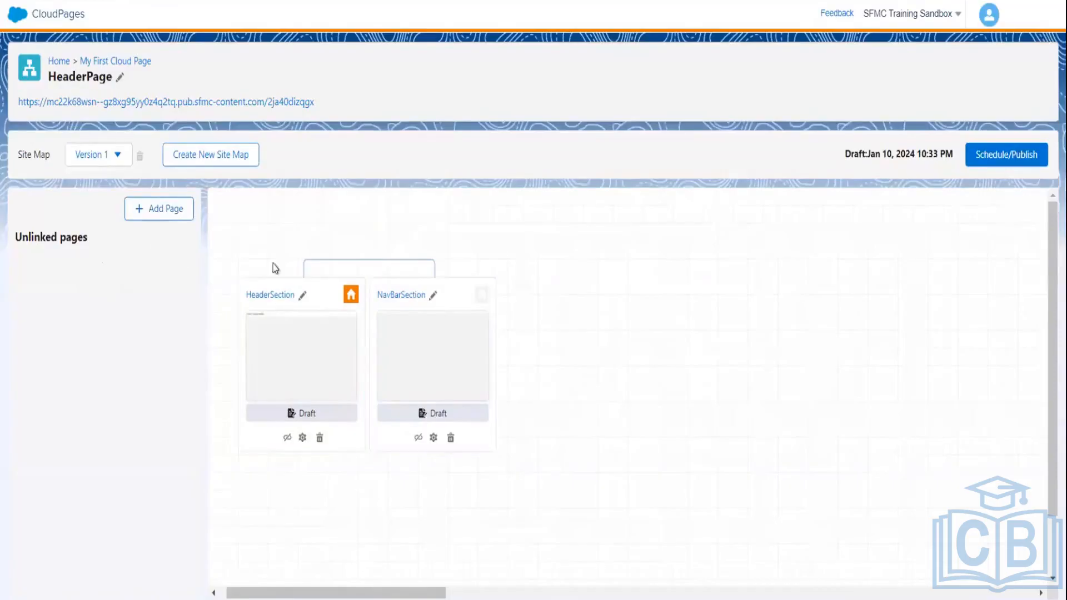
- Open the NavBarSection card from the site map in the content editor
click(434, 332)
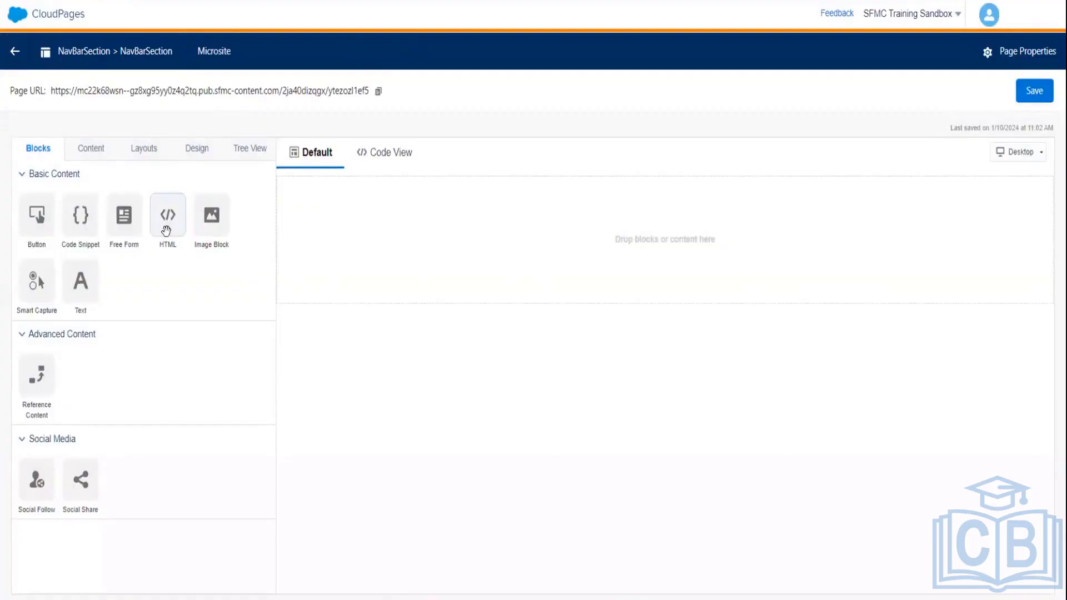
drag(164, 230, 272, 270)
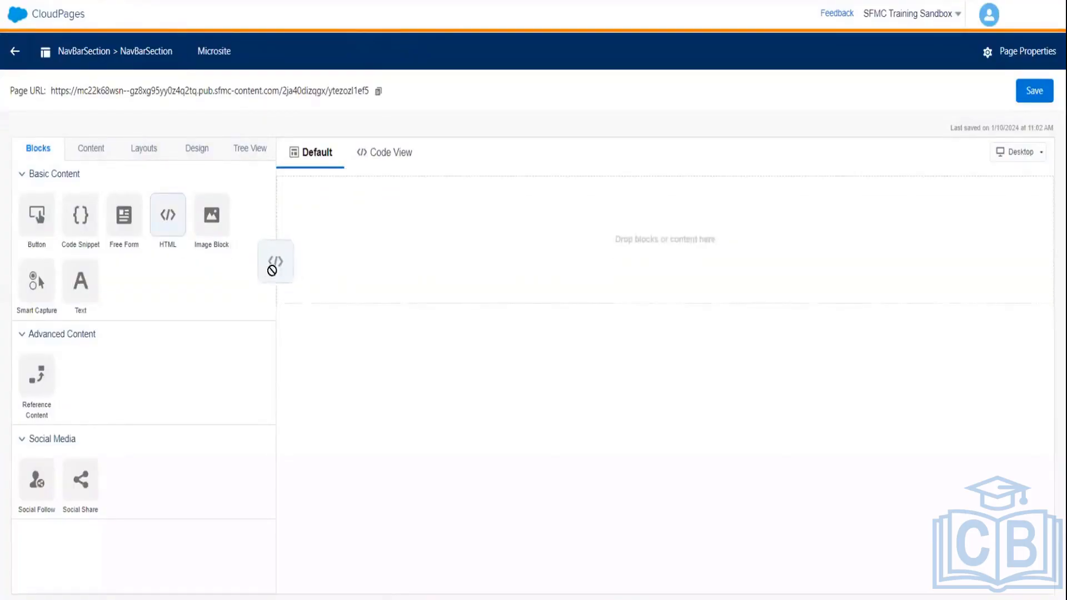
drag(342, 259, 345, 258)
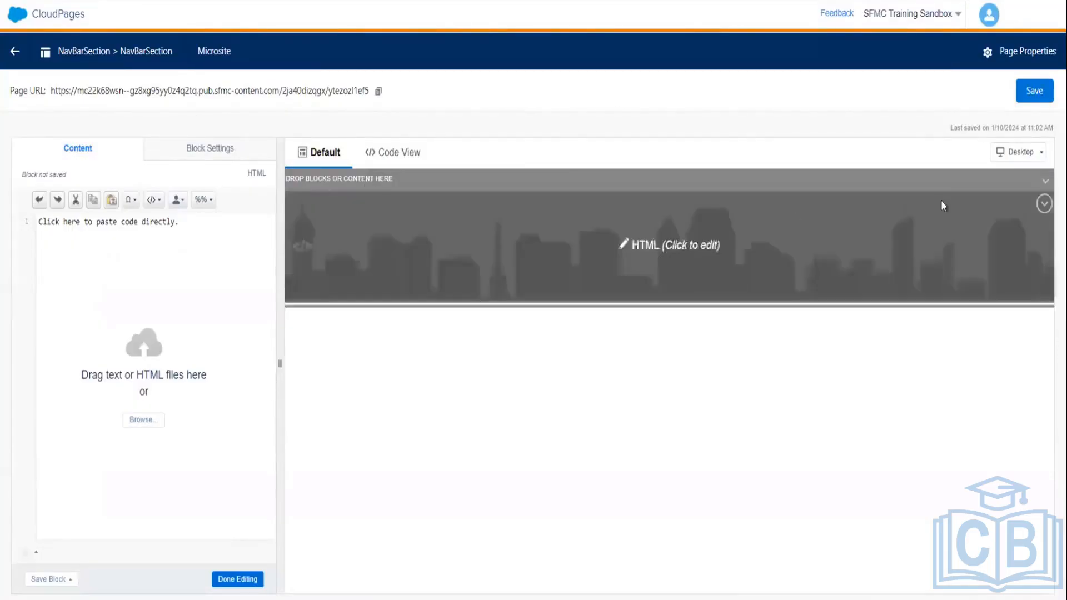
click(1042, 203)
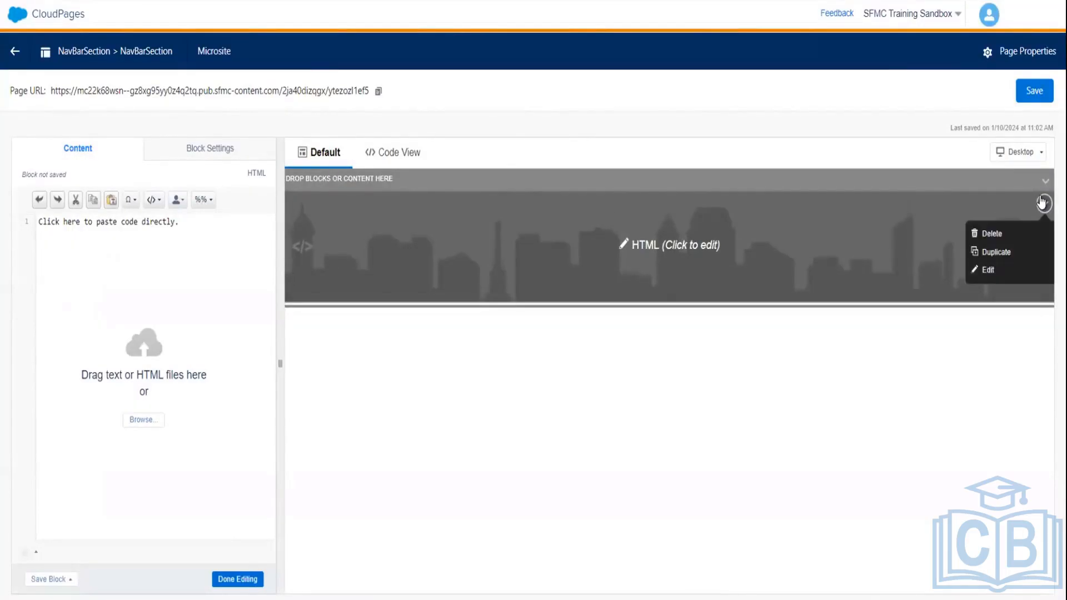
click(1008, 230)
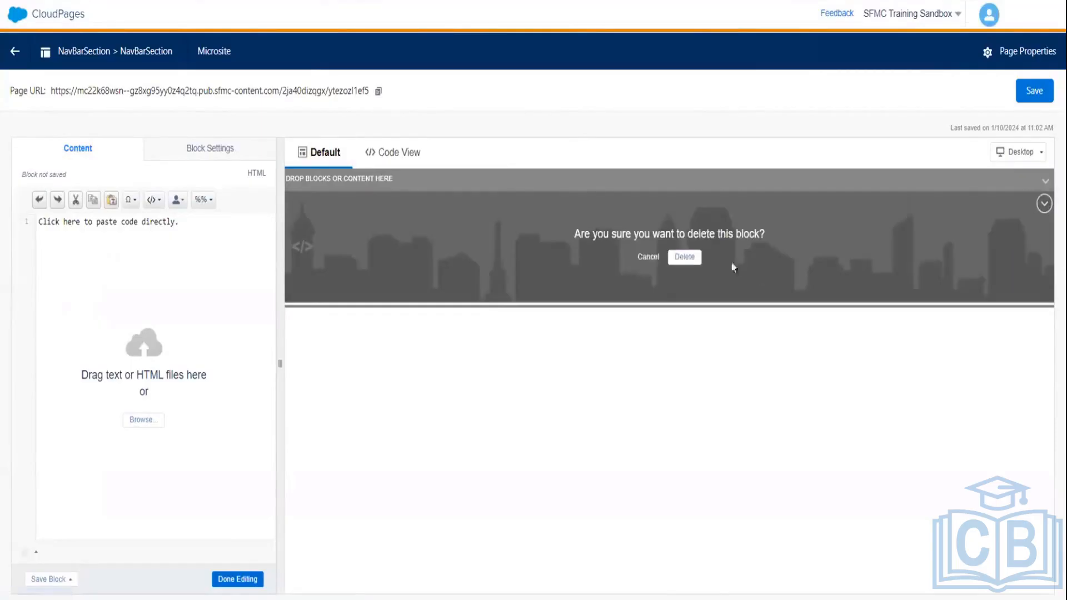
click(695, 257)
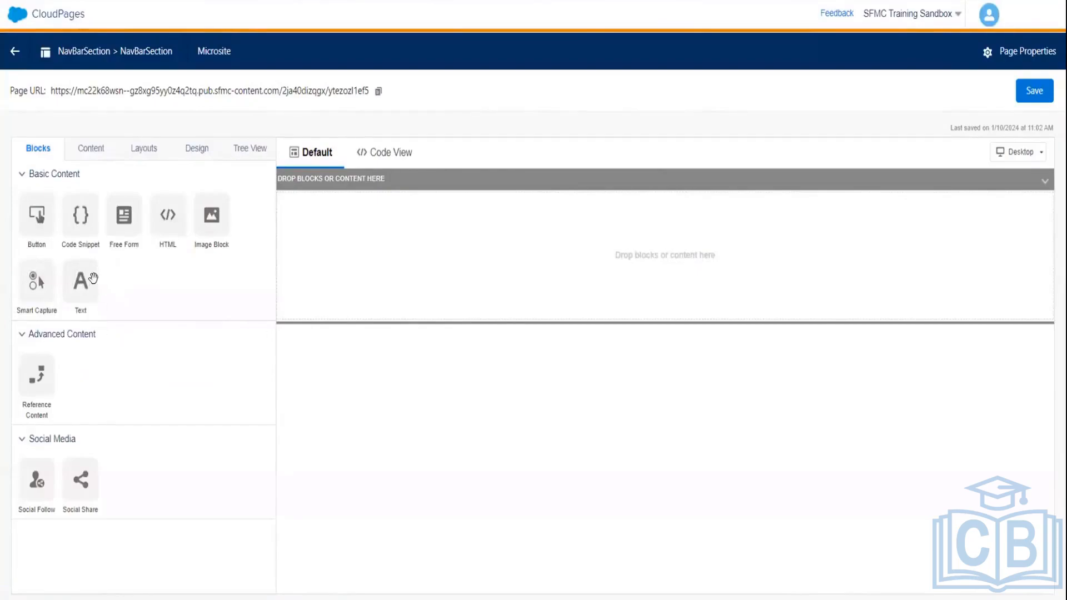
- Drop a Text block on the NavBarSection canvas reading 'This is Nav Bar Section' and save it
drag(80, 281, 533, 256)
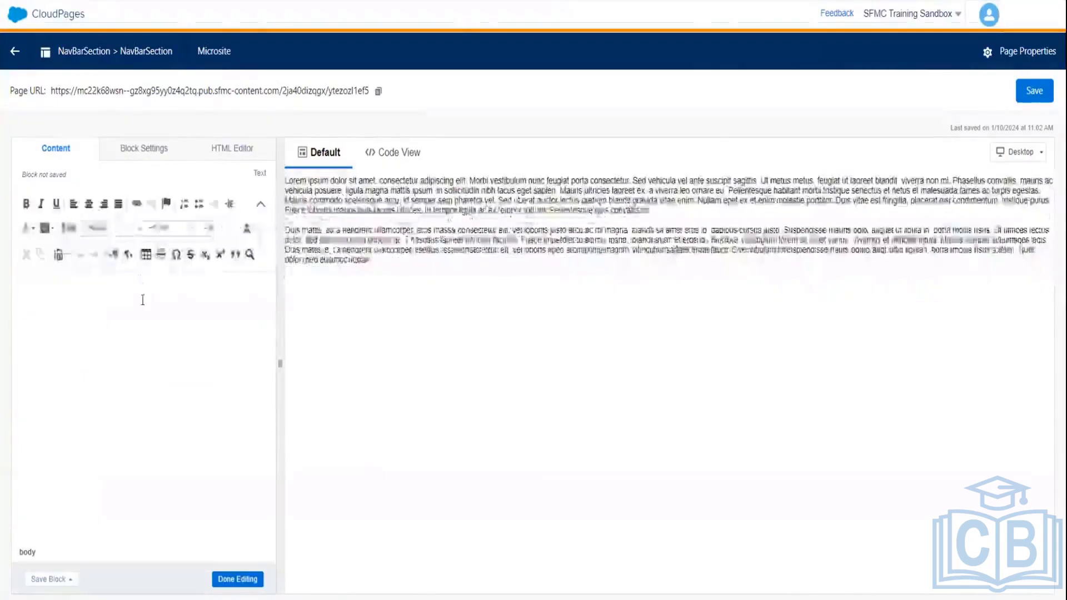
text(This is  Nav Bar Section)
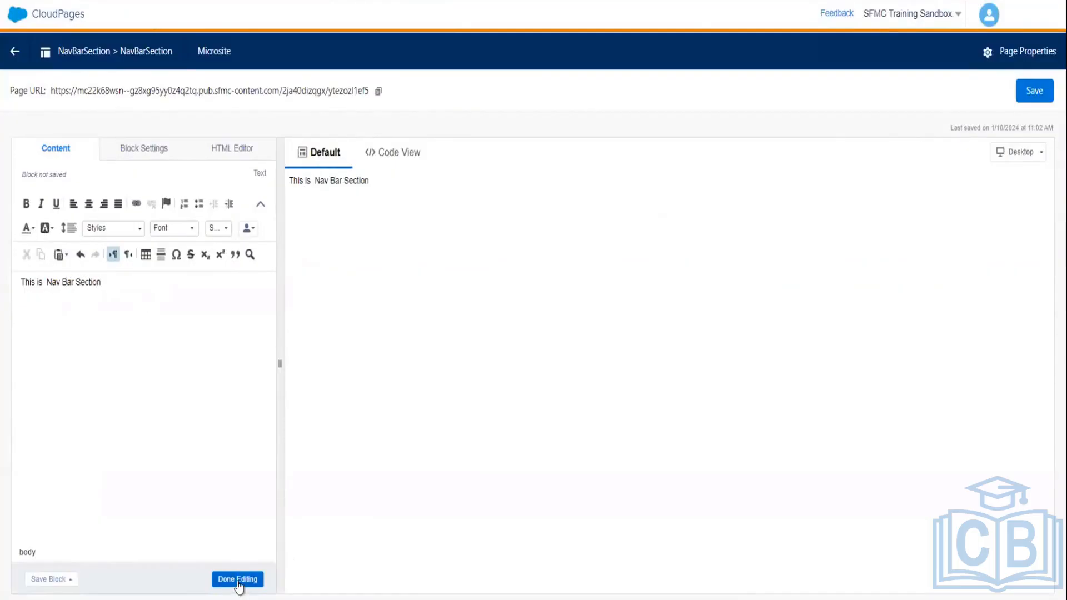
click(238, 580)
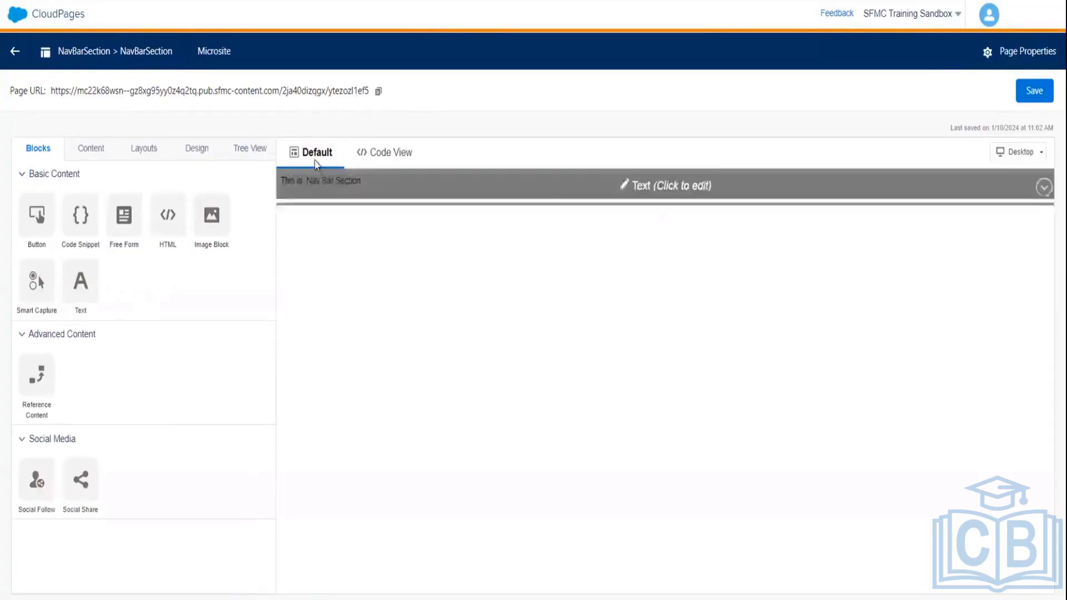
click(1034, 97)
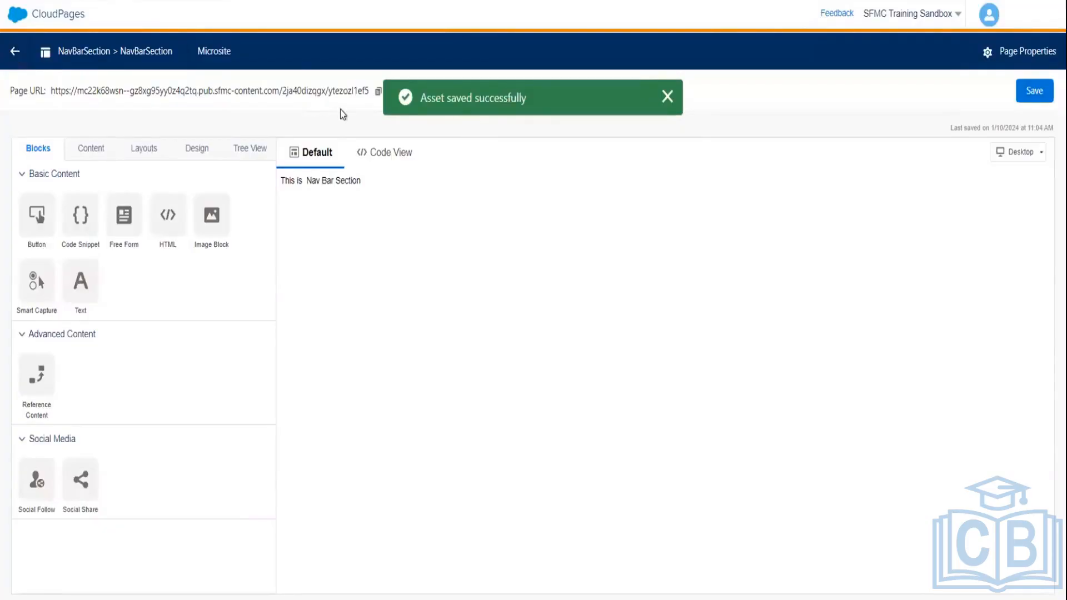
click(1037, 90)
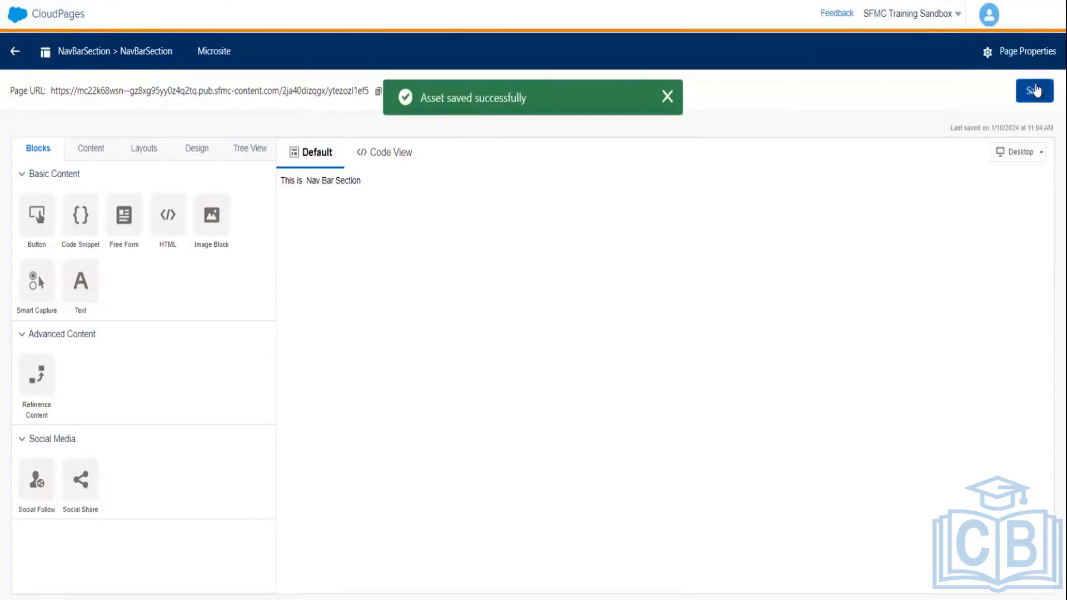
- Back on the HeaderPage site map, select the NavBarSection card and add a new FooterPage page
click(16, 52)
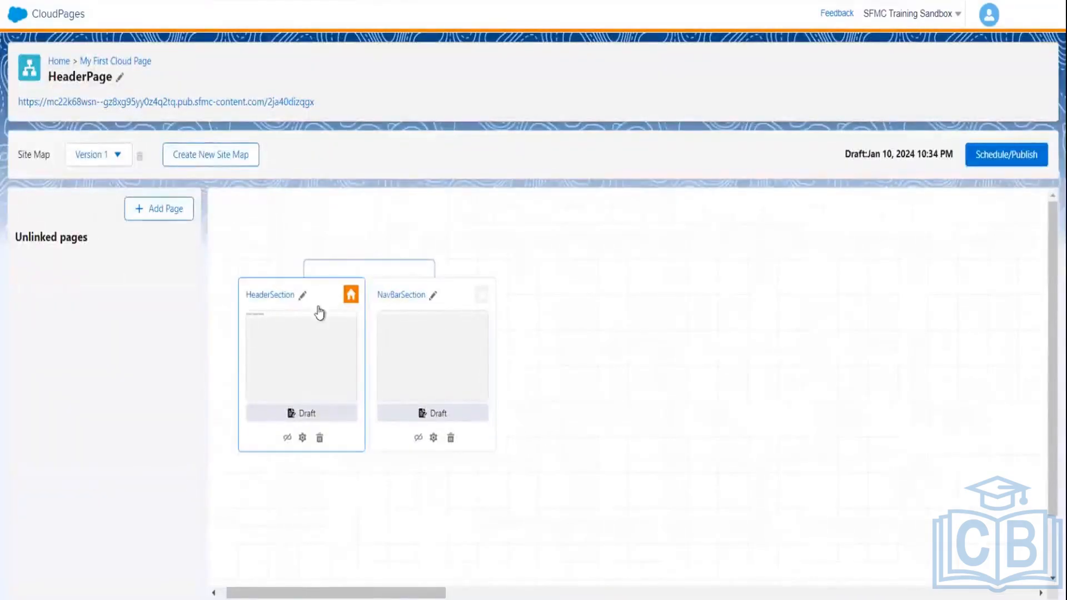
click(468, 364)
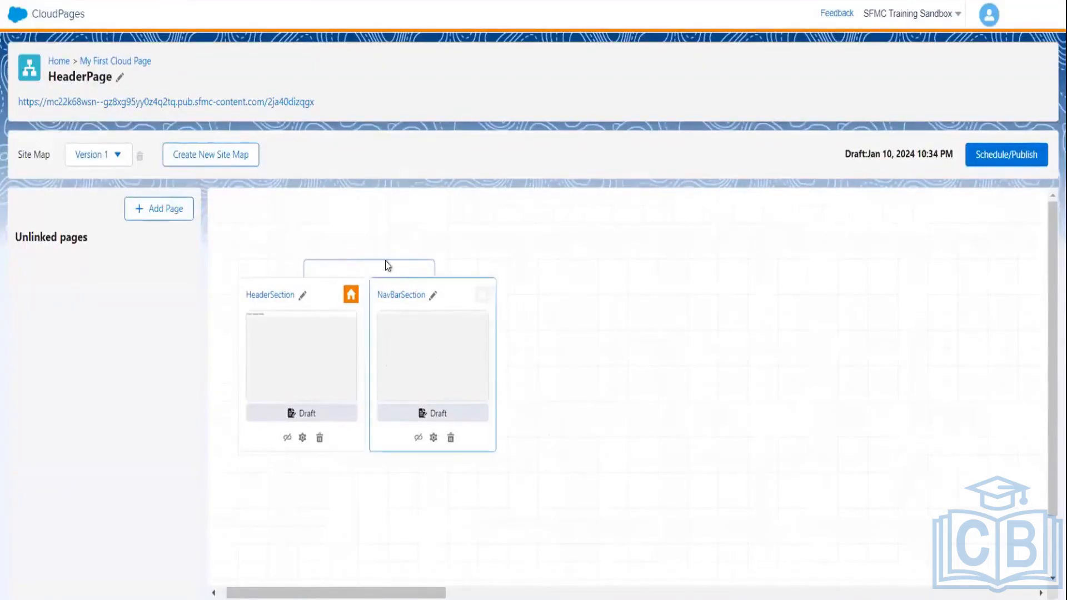
click(143, 211)
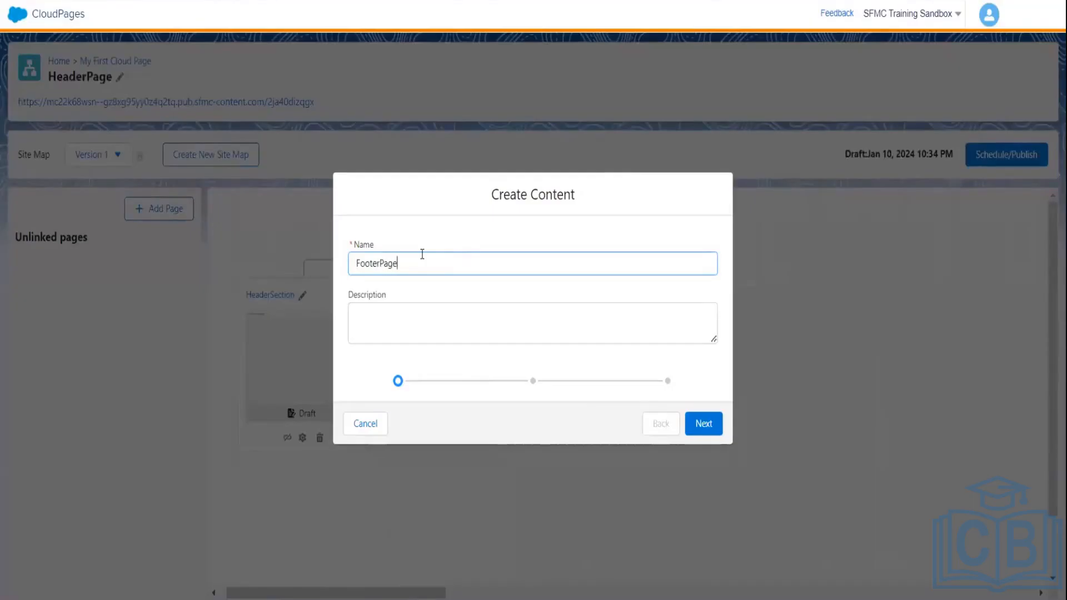
- Create FooterPage with the blank layout, keep its name, and bring it up in the editor
click(701, 426)
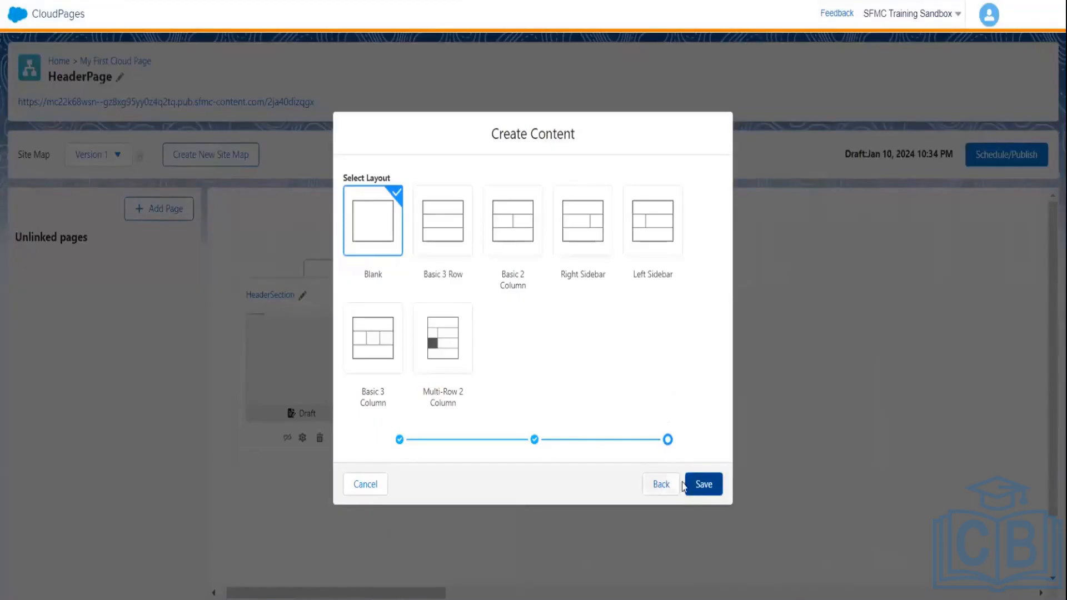
click(701, 487)
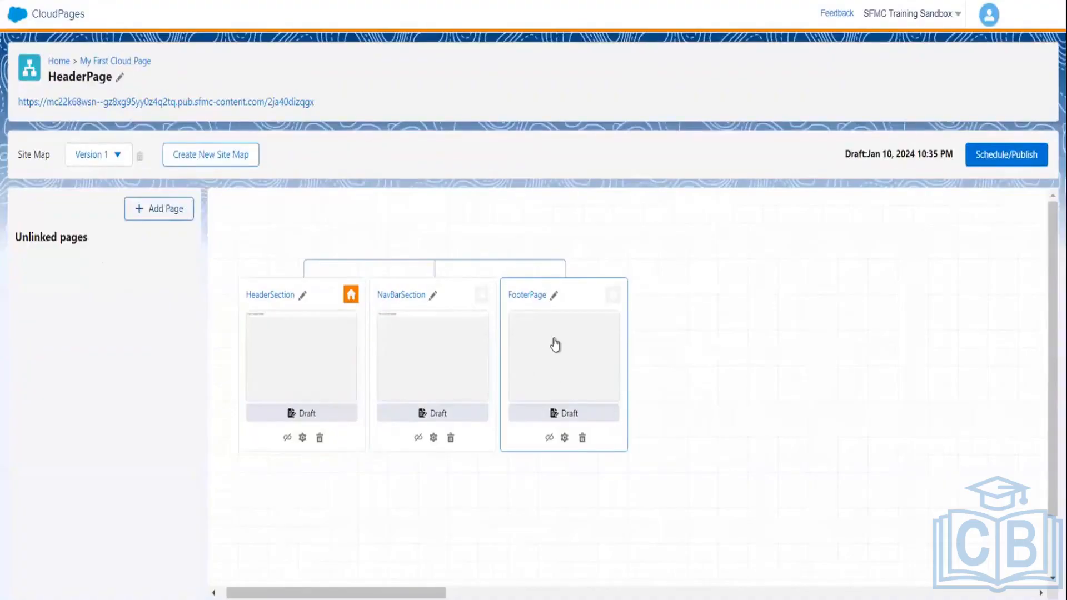
click(553, 295)
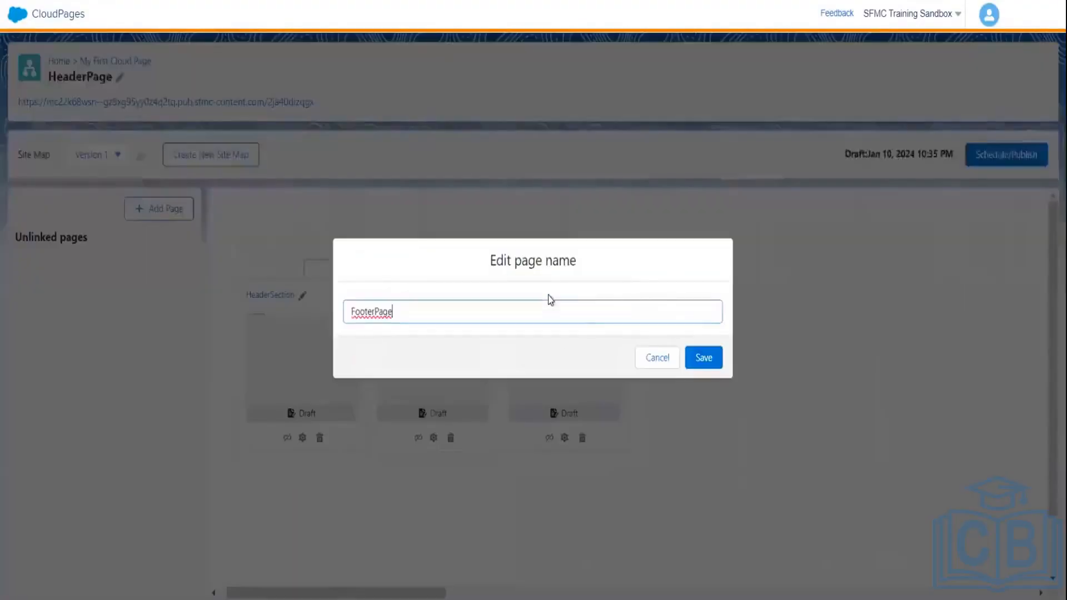
click(662, 364)
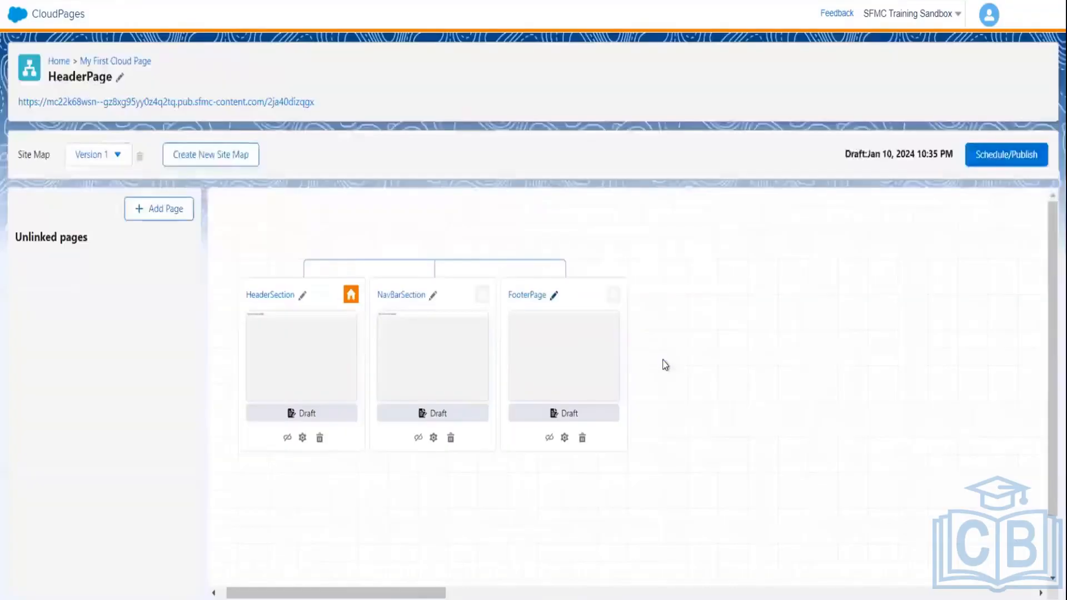
click(576, 369)
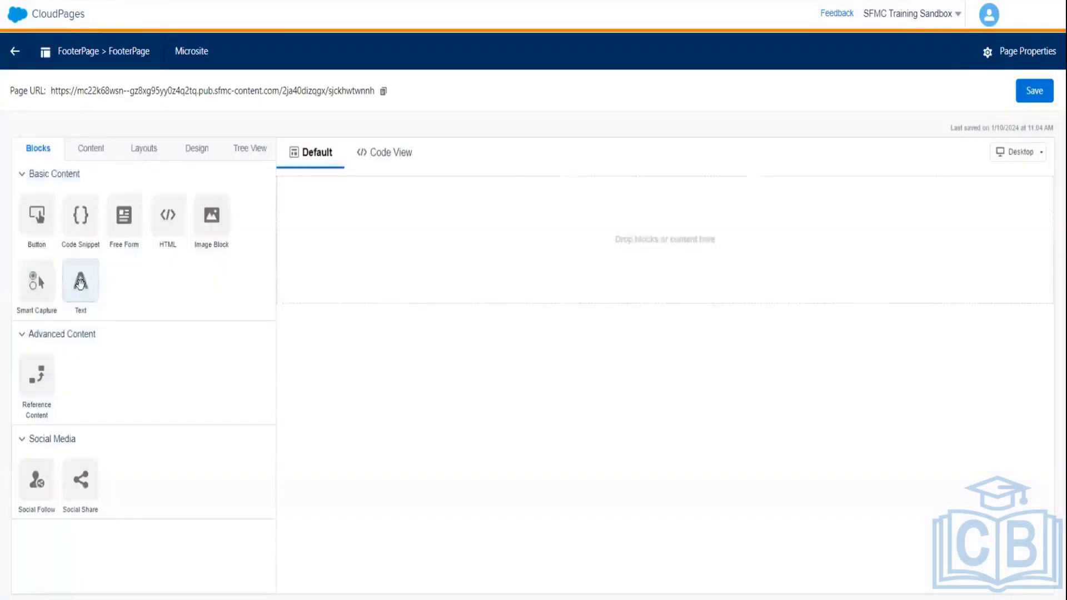
- Place a Text block on FooterPage with the footer text 'This is Footer Page' and save
drag(80, 283, 538, 224)
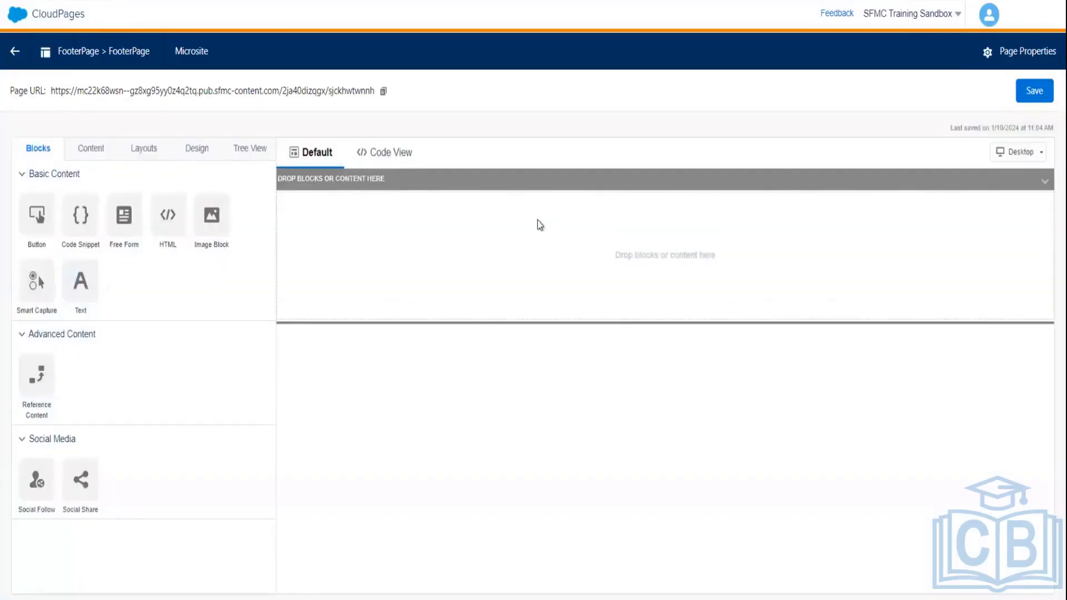
drag(84, 292, 576, 222)
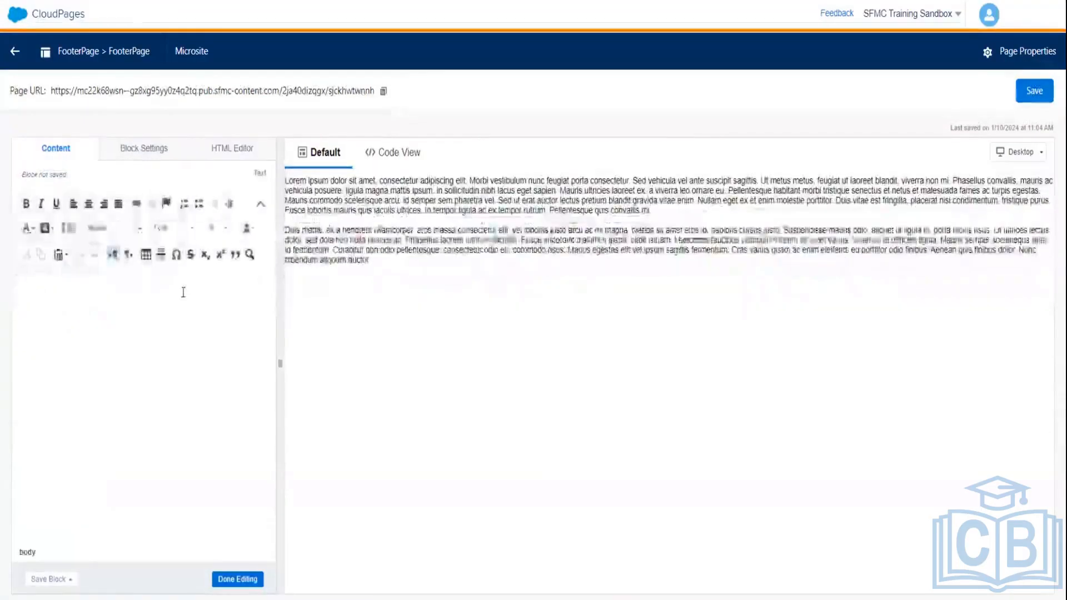
text(The)
text(s is)
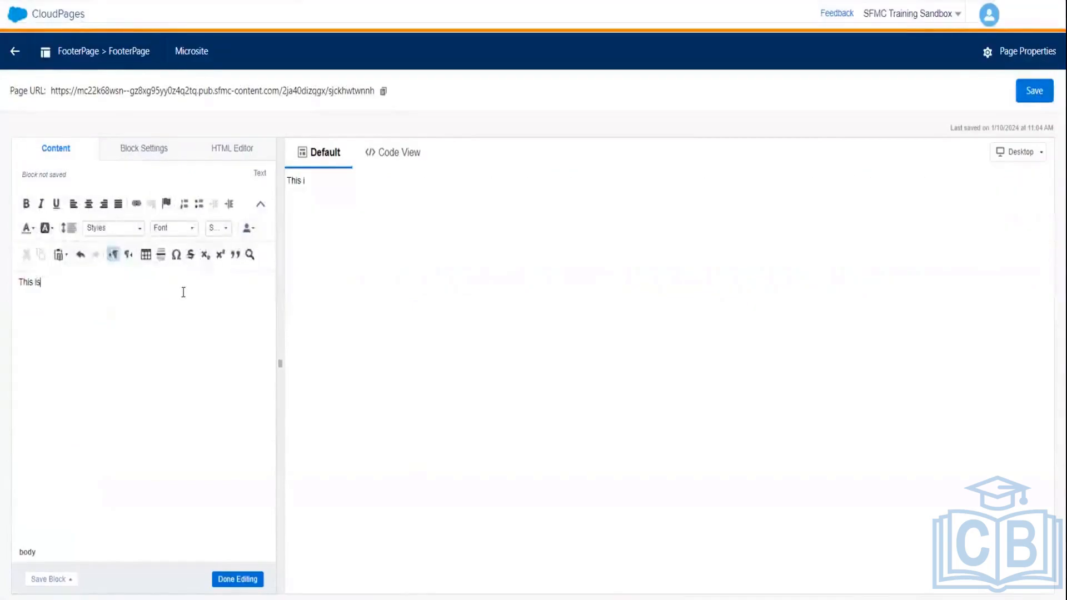
text( Foot)
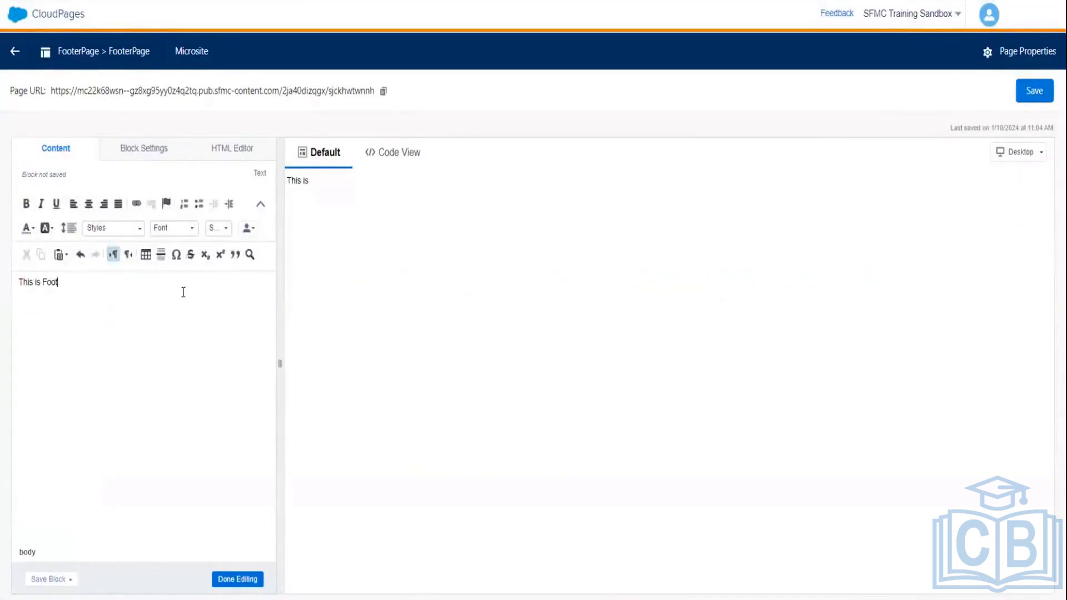
text(er Page ....)
click(244, 581)
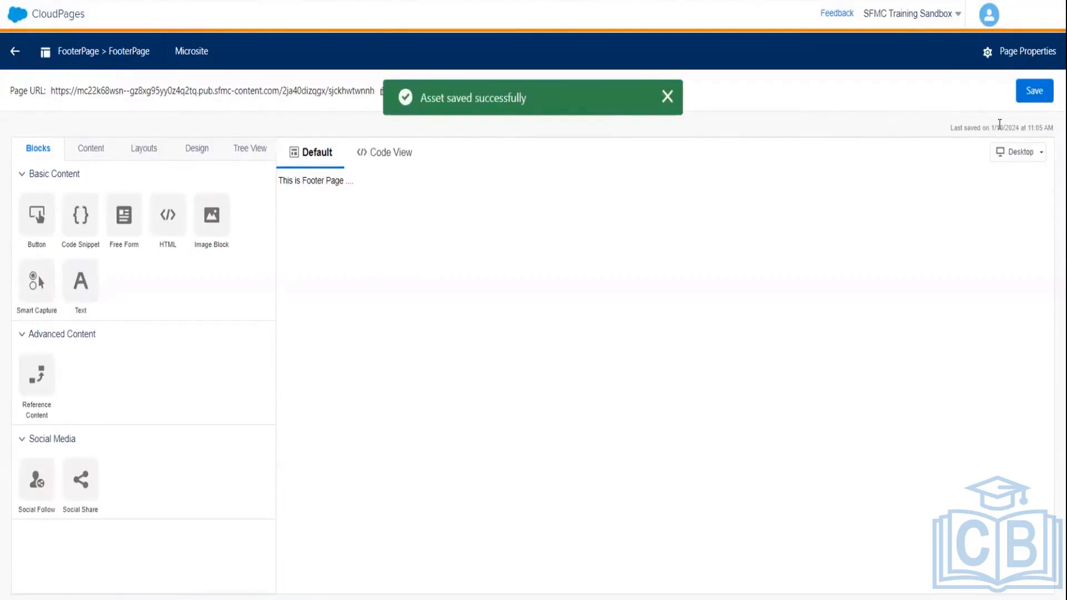
click(1034, 91)
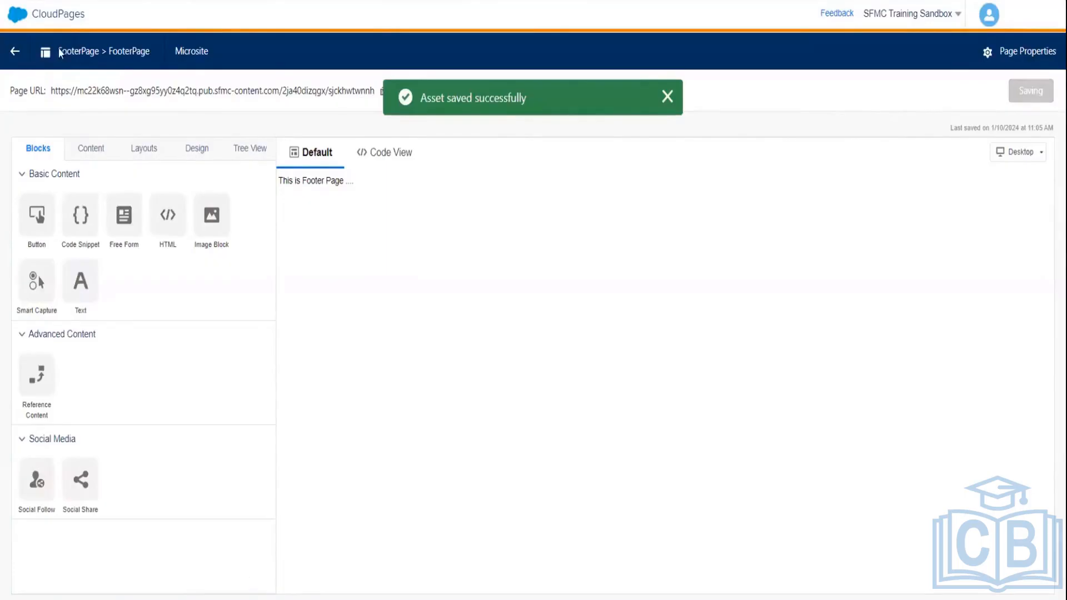
- Return to the HeaderPage site map, check the Version list, and bring up the Schedule/Publish options
click(14, 52)
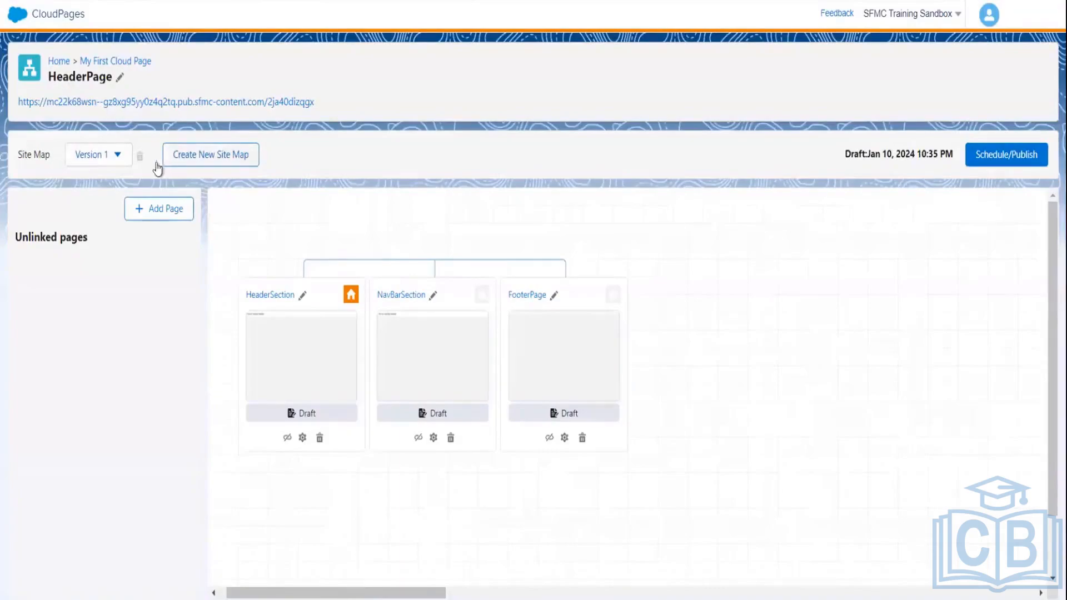
click(117, 157)
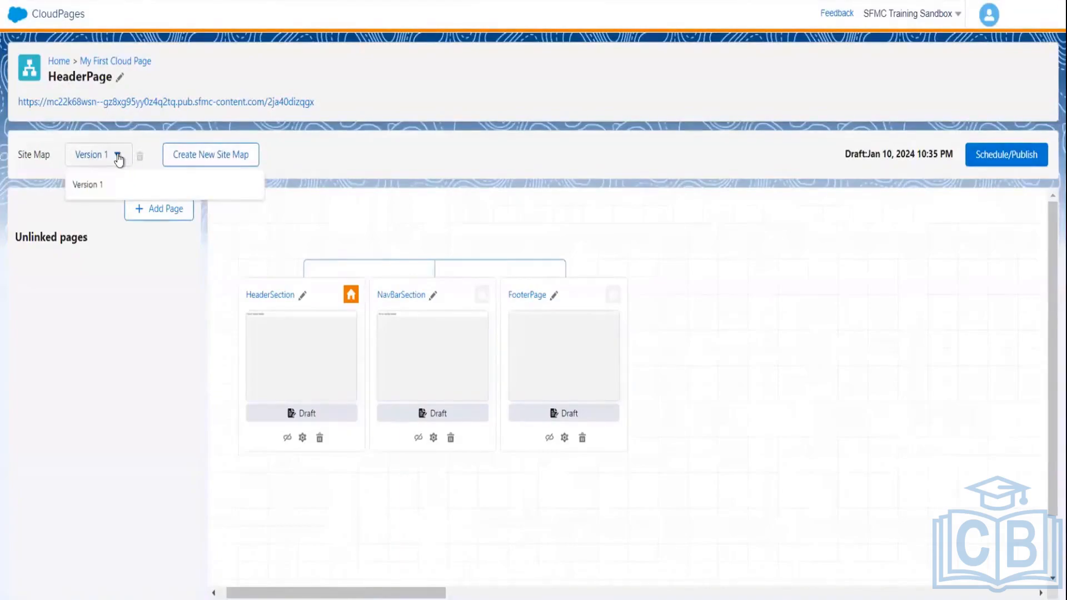
click(117, 157)
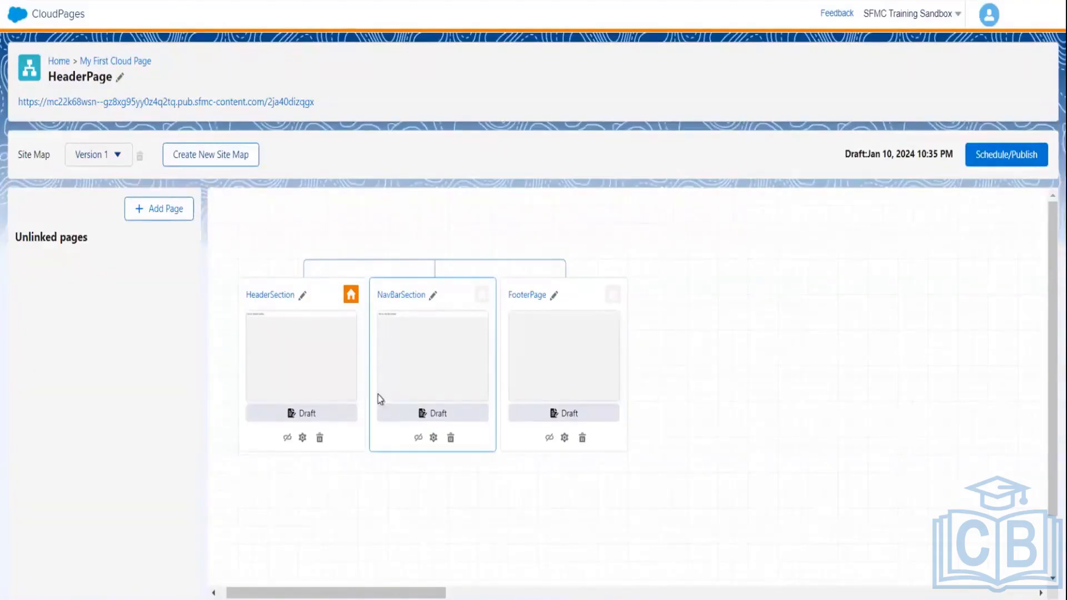
click(991, 153)
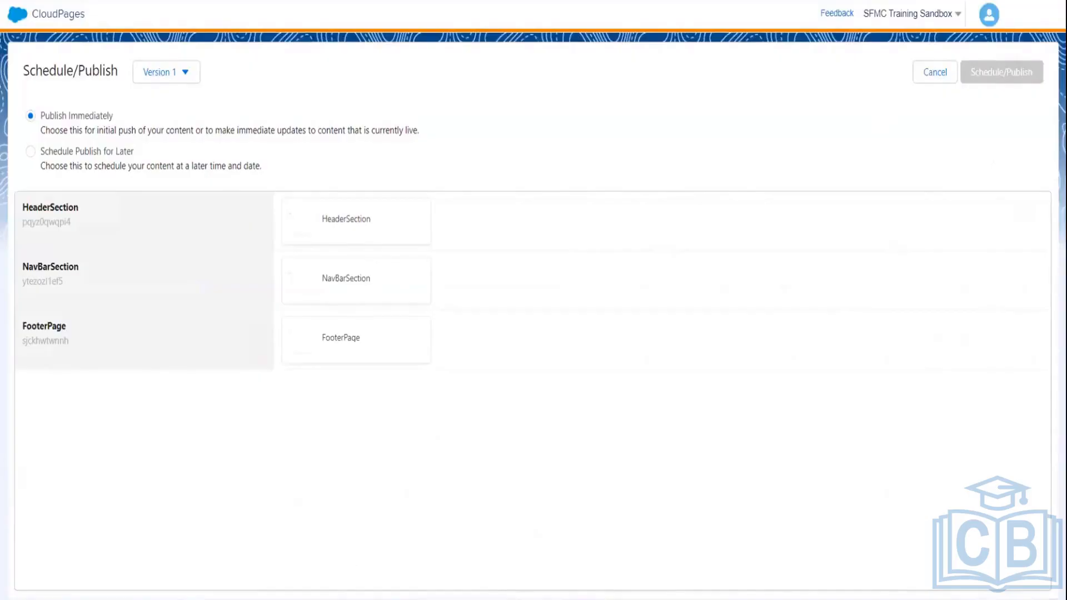
- Try a scheduled publish date, revert to Publish Immediately, and cancel without publishing anything
key(ctrl+plus)
key(ctrl+plus)
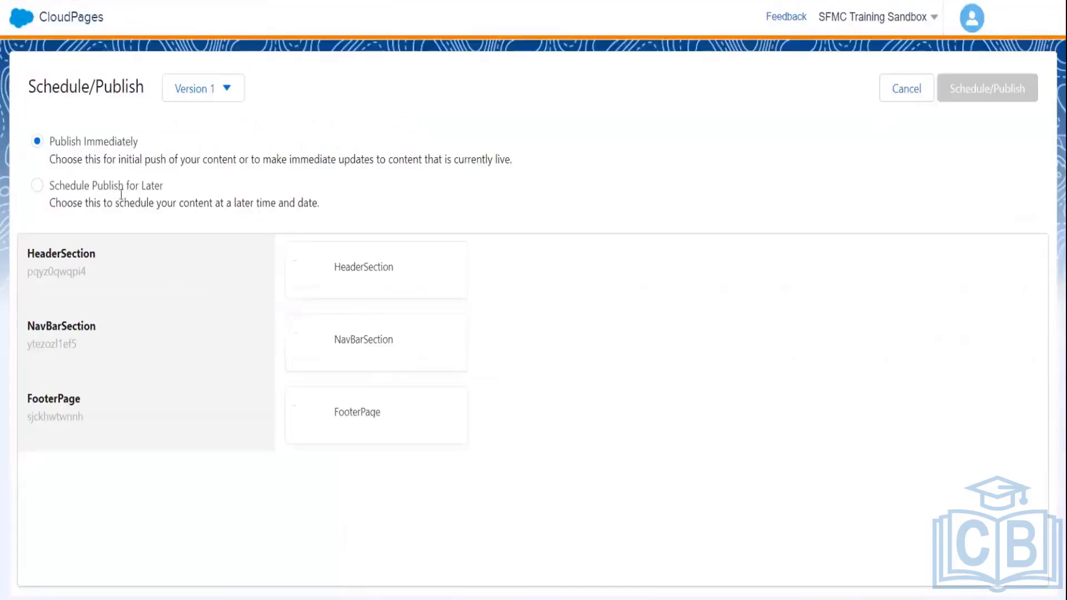
click(38, 186)
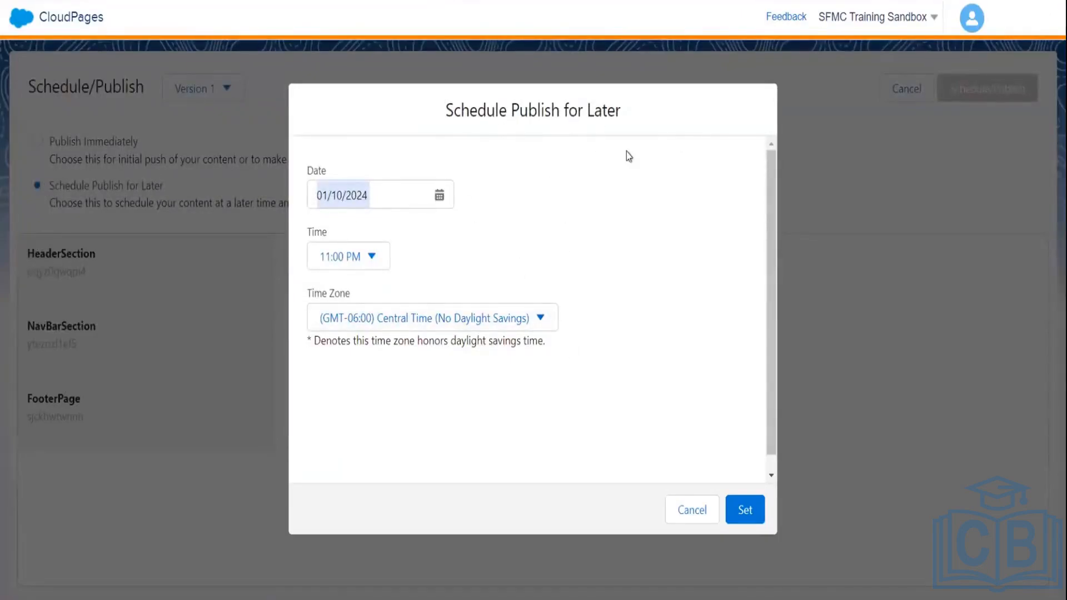
click(772, 475)
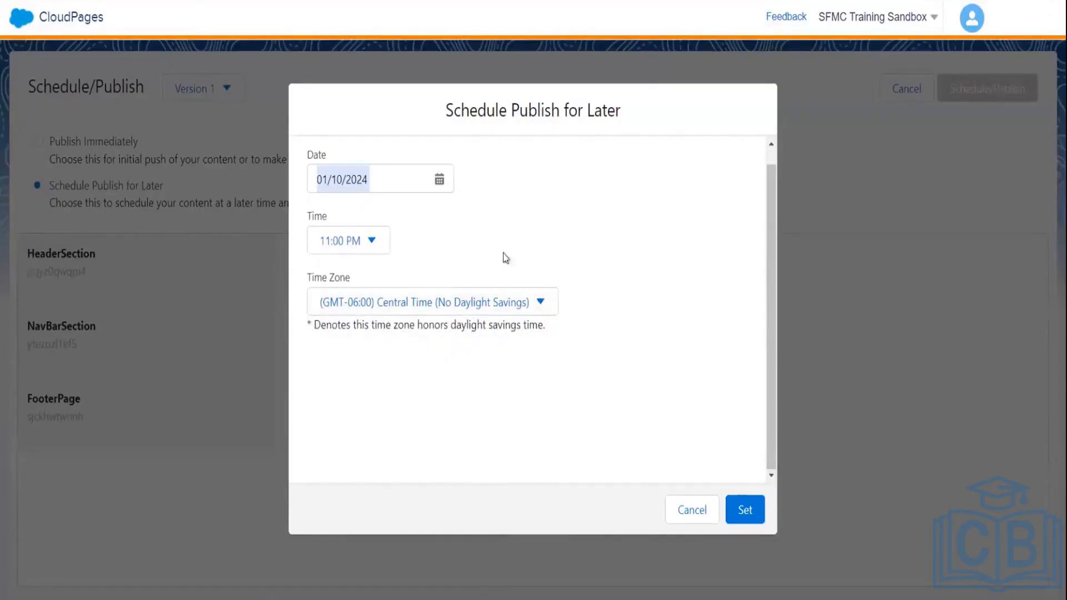
click(739, 509)
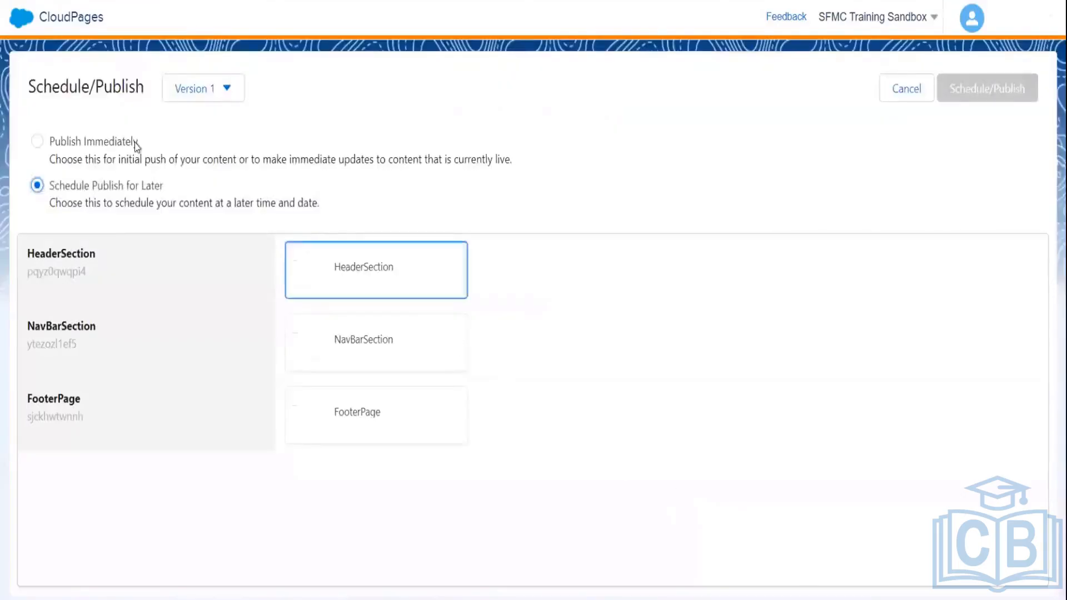
click(37, 142)
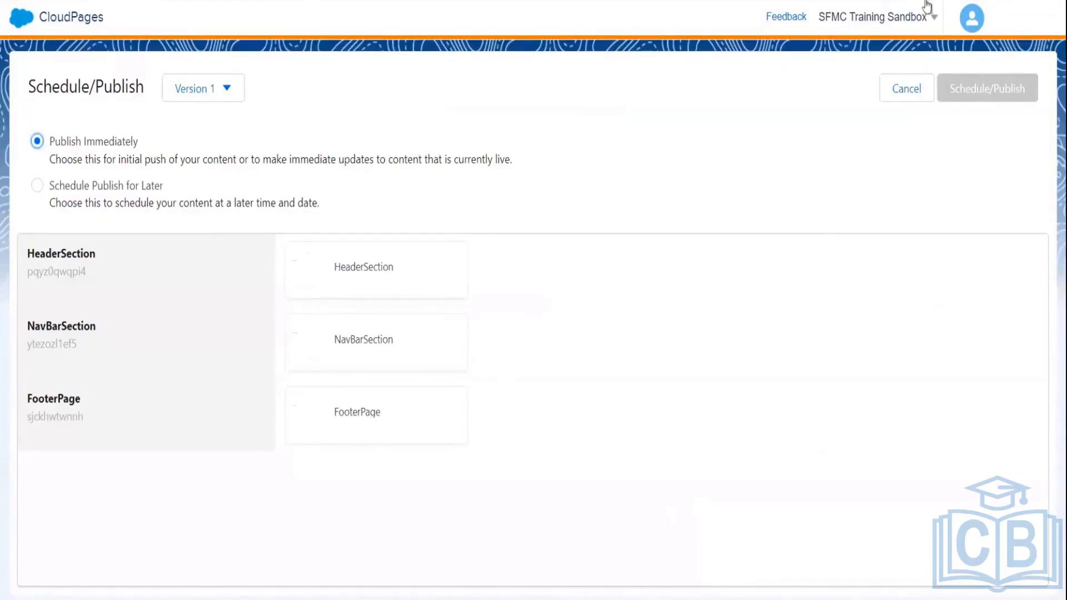
click(913, 90)
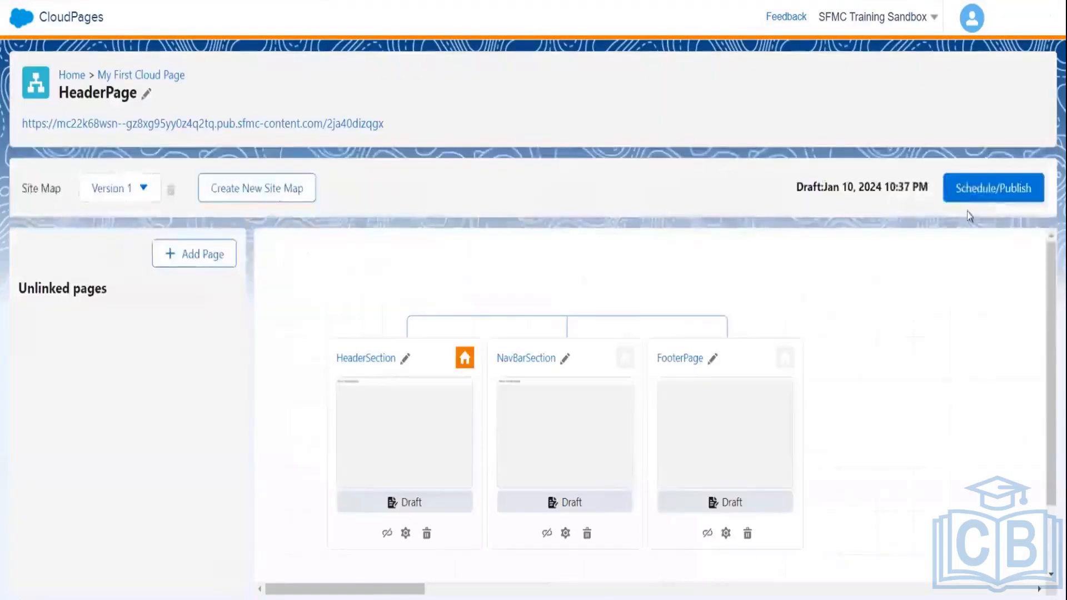
scroll(651, 406, down, 2)
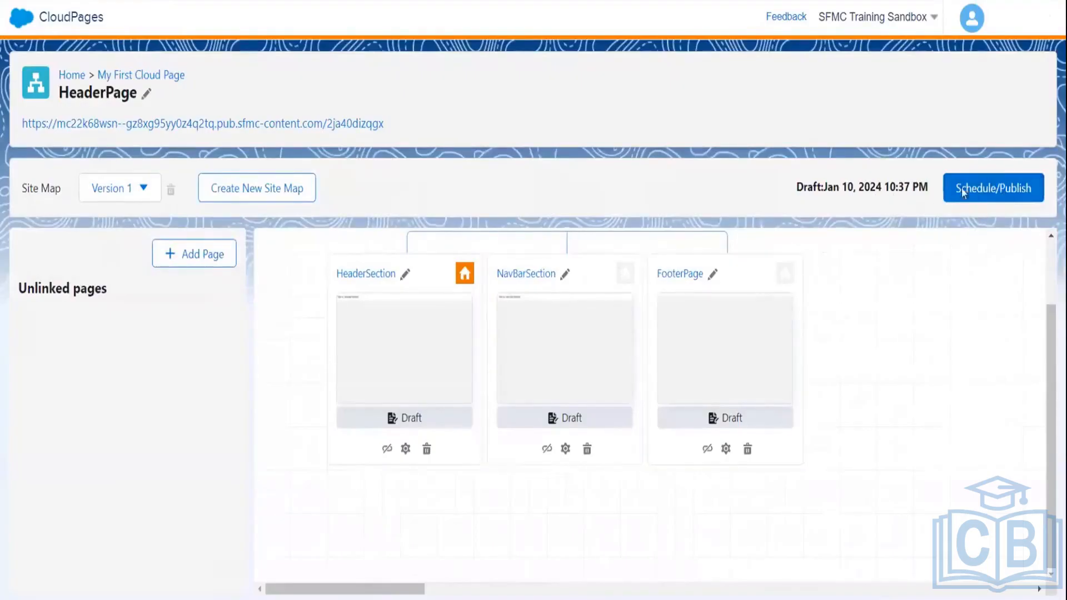
- Publish only the HeaderSection page immediately as Version 1
click(989, 187)
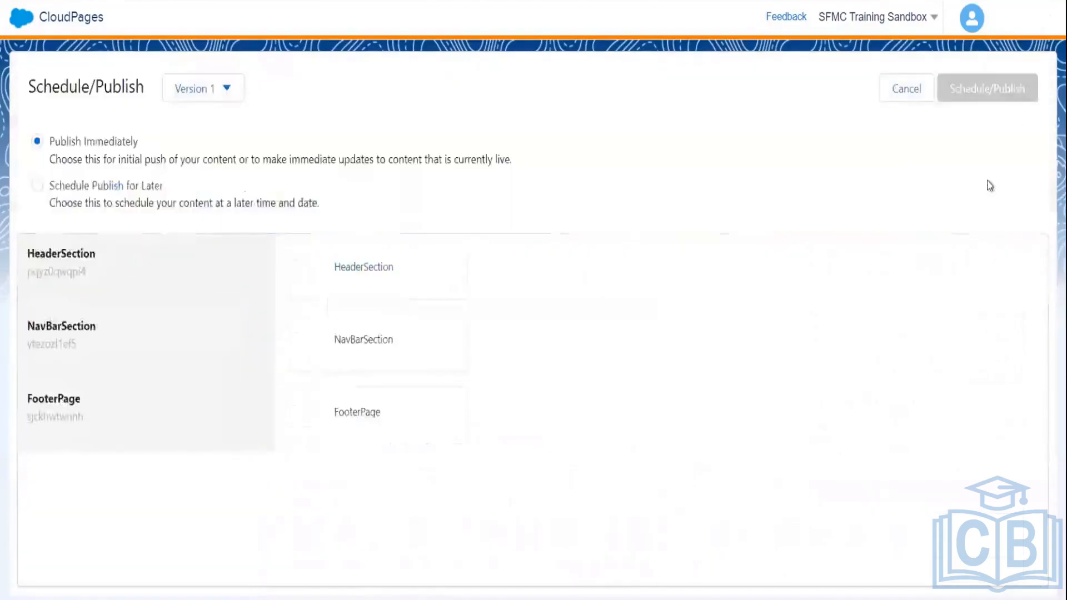
click(343, 292)
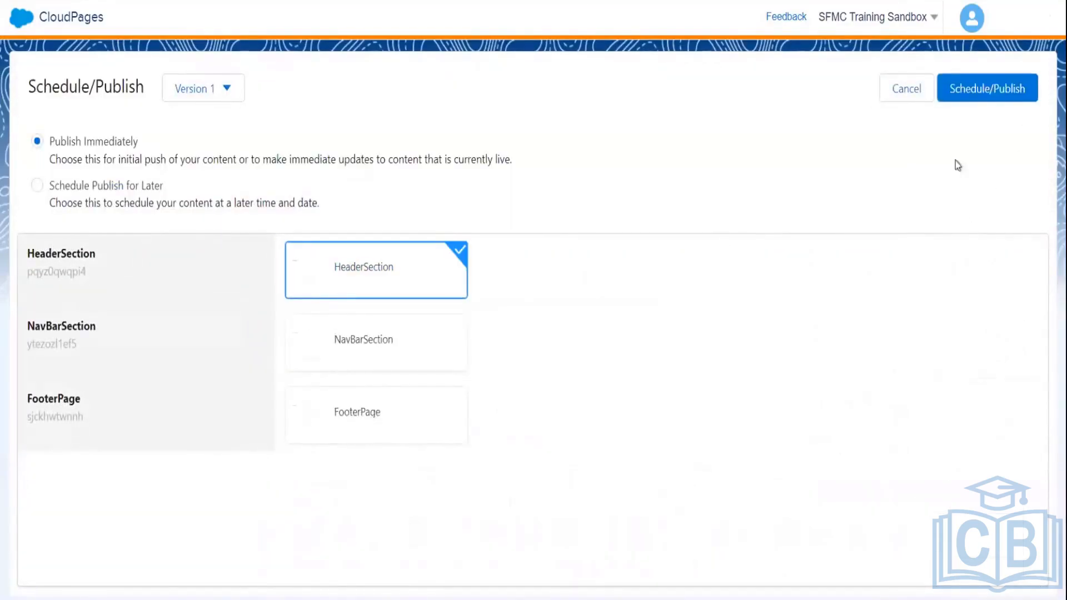
click(986, 92)
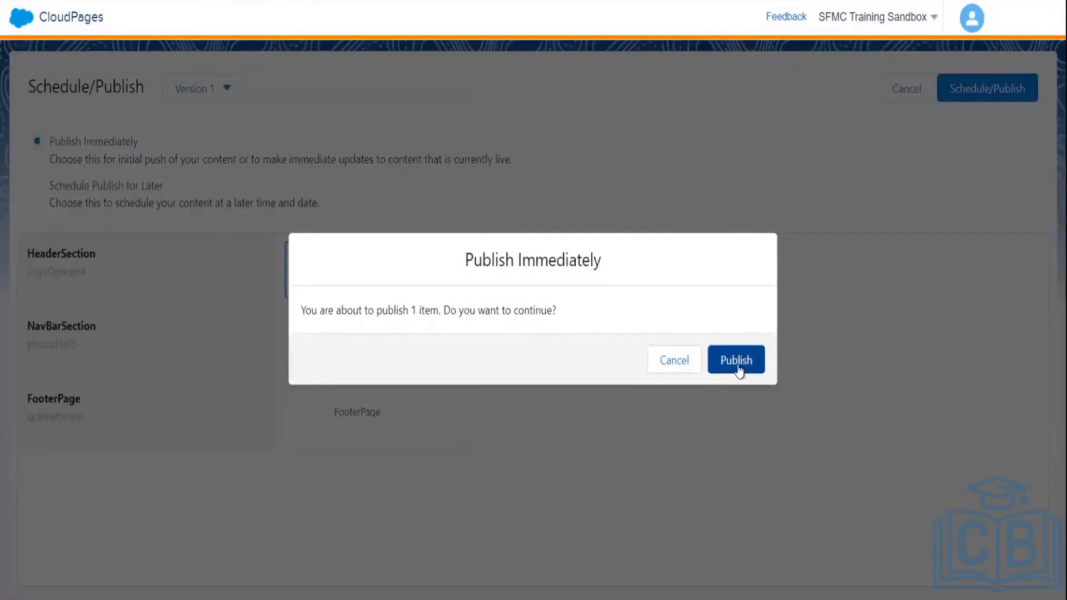
click(738, 369)
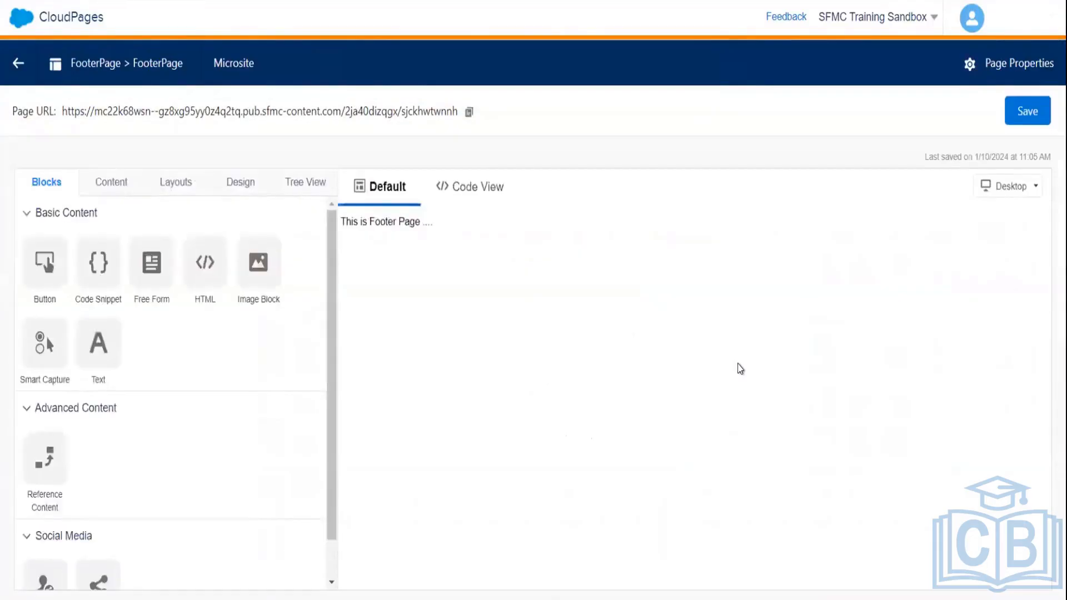
- Re-save FooterPage, then NavBarSection, then FooterPage again, ending on the HeaderPage site map
click(1015, 115)
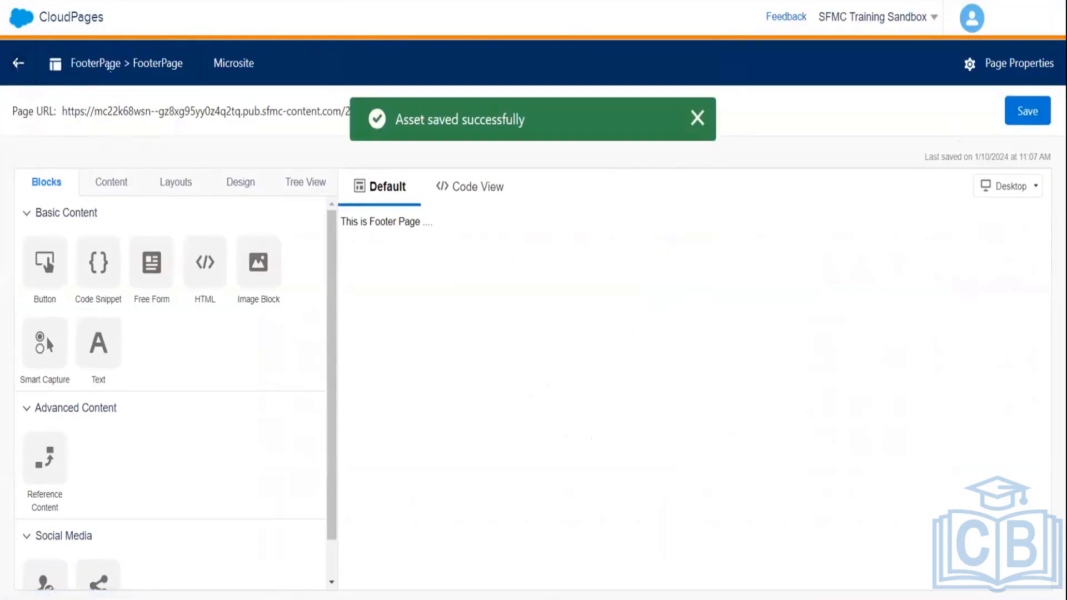
click(697, 118)
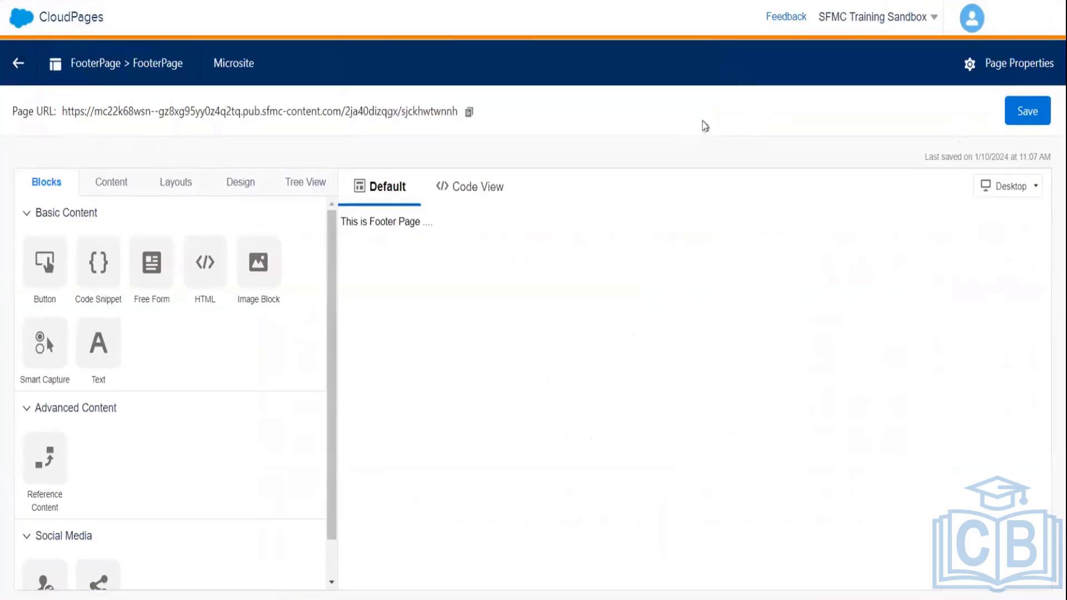
click(20, 64)
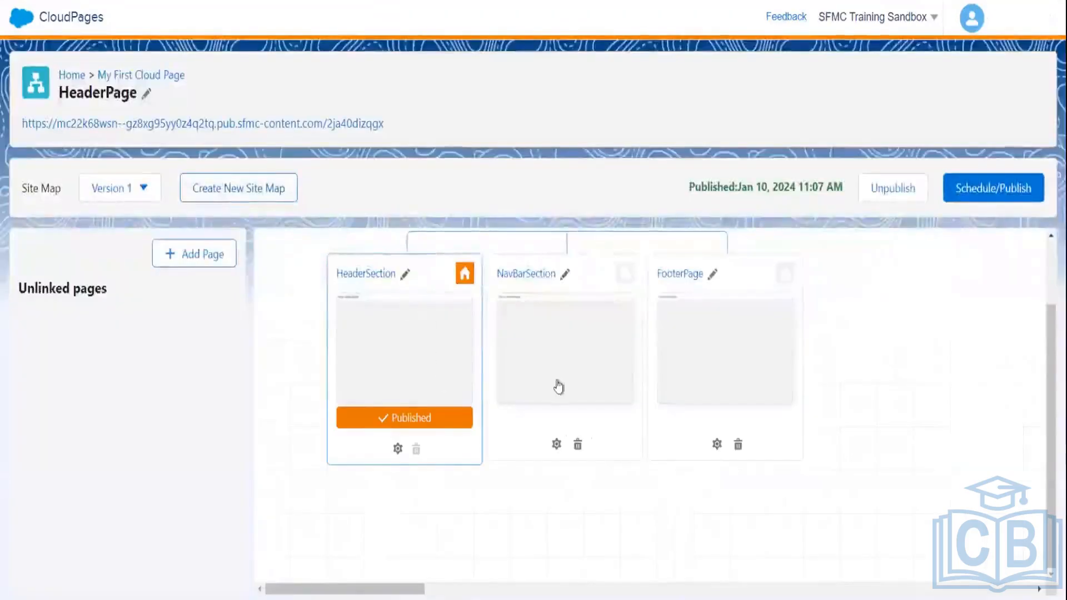
click(579, 352)
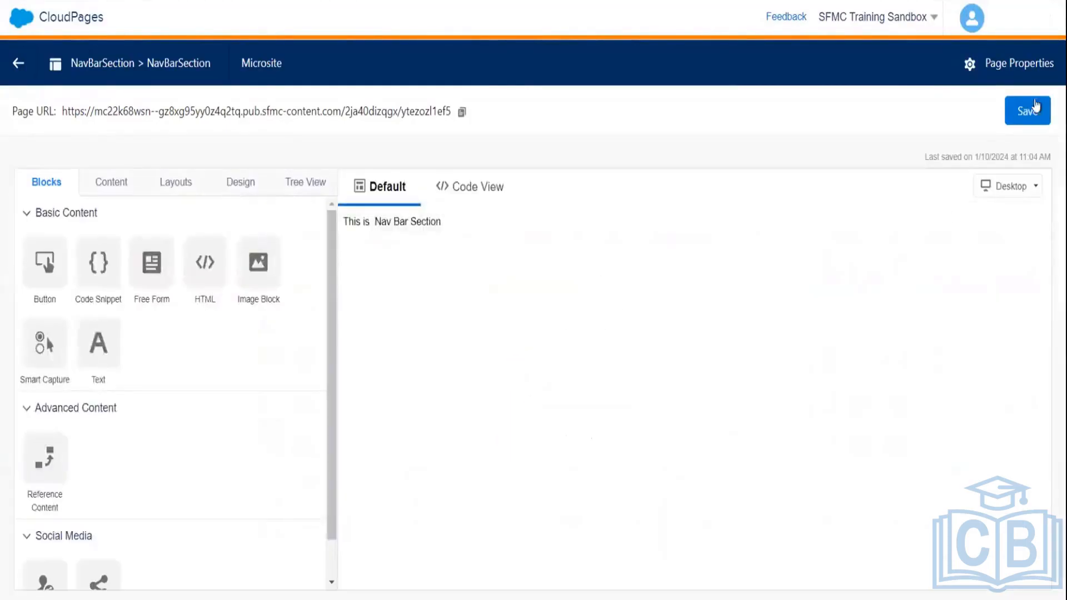
click(1039, 107)
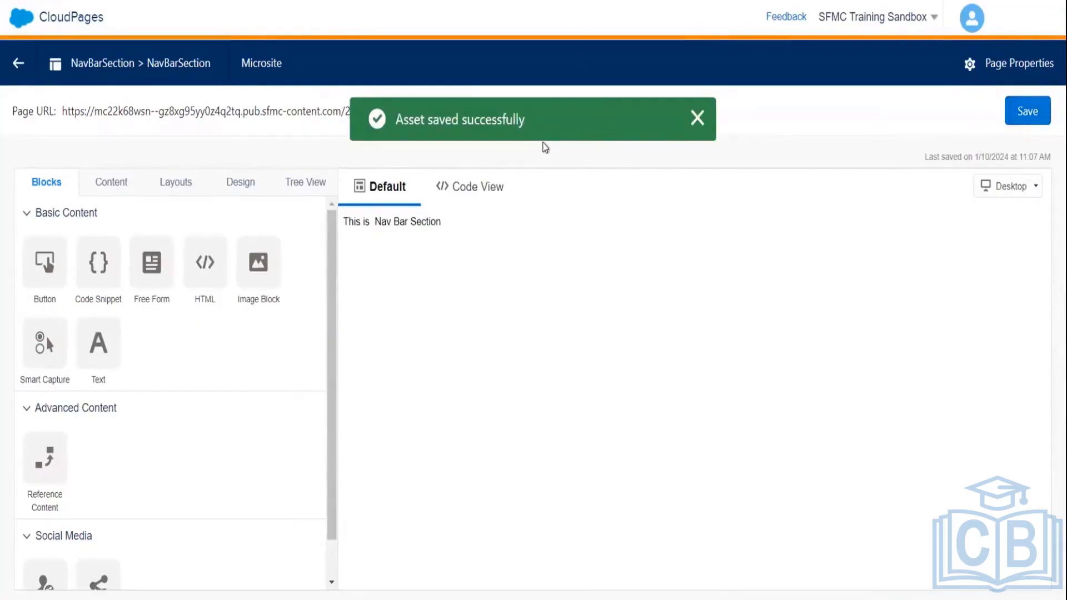
click(698, 118)
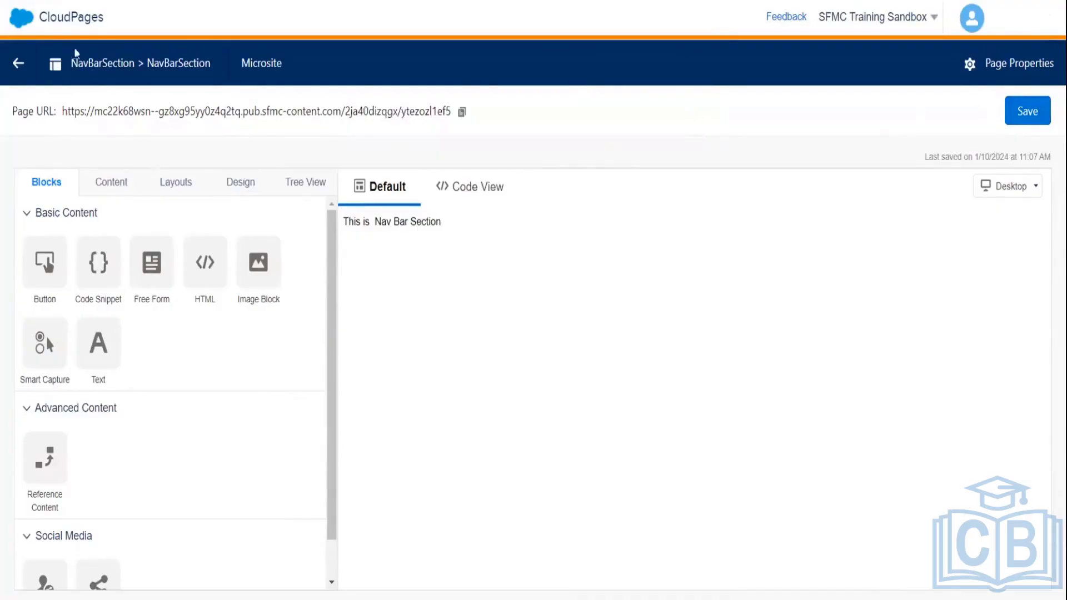
click(21, 64)
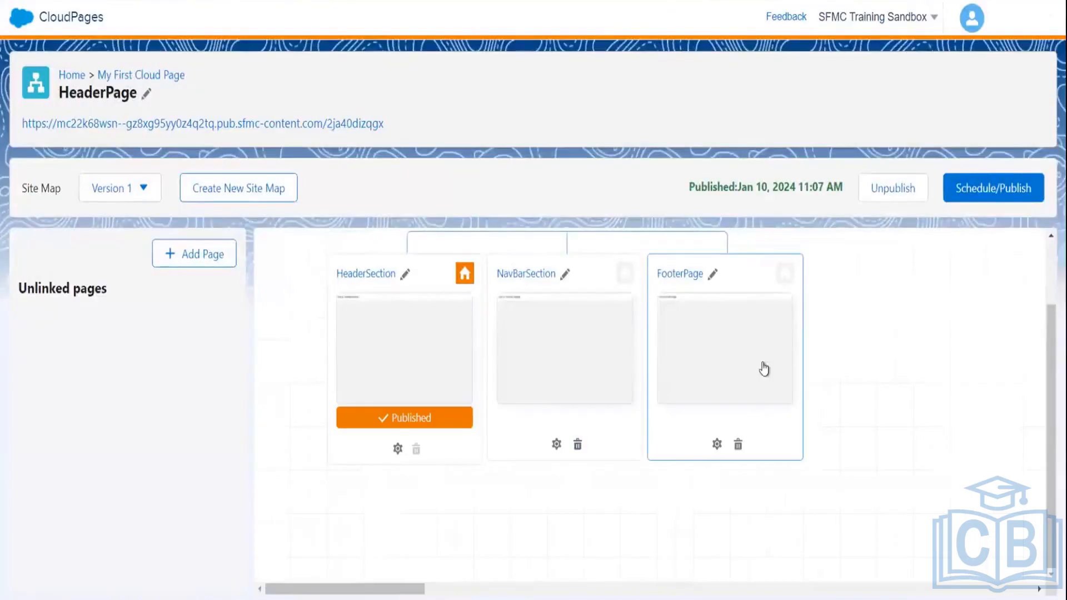
click(735, 324)
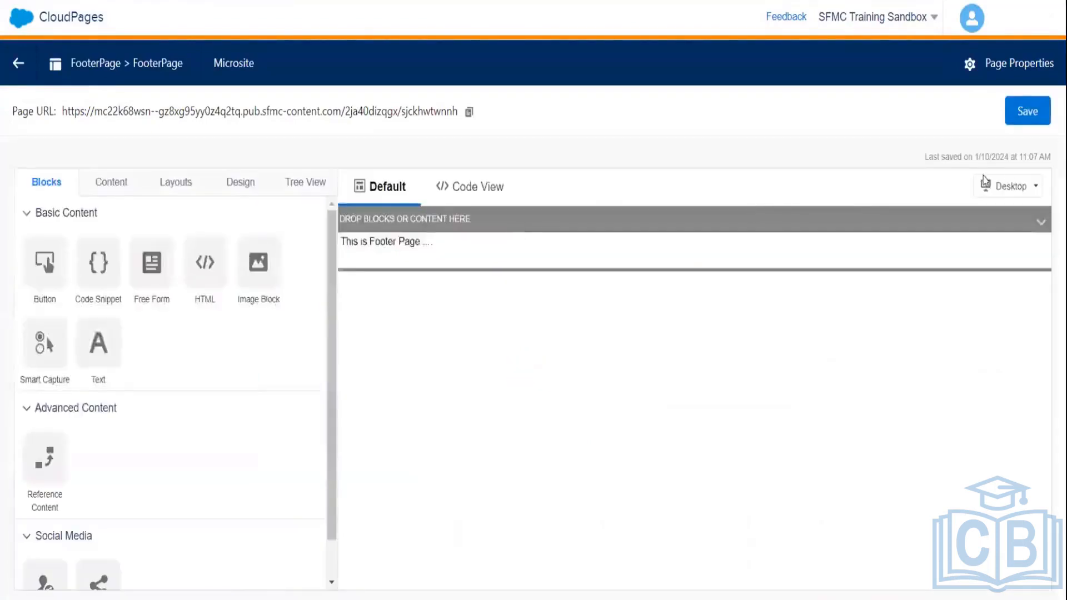
click(1037, 110)
click(13, 70)
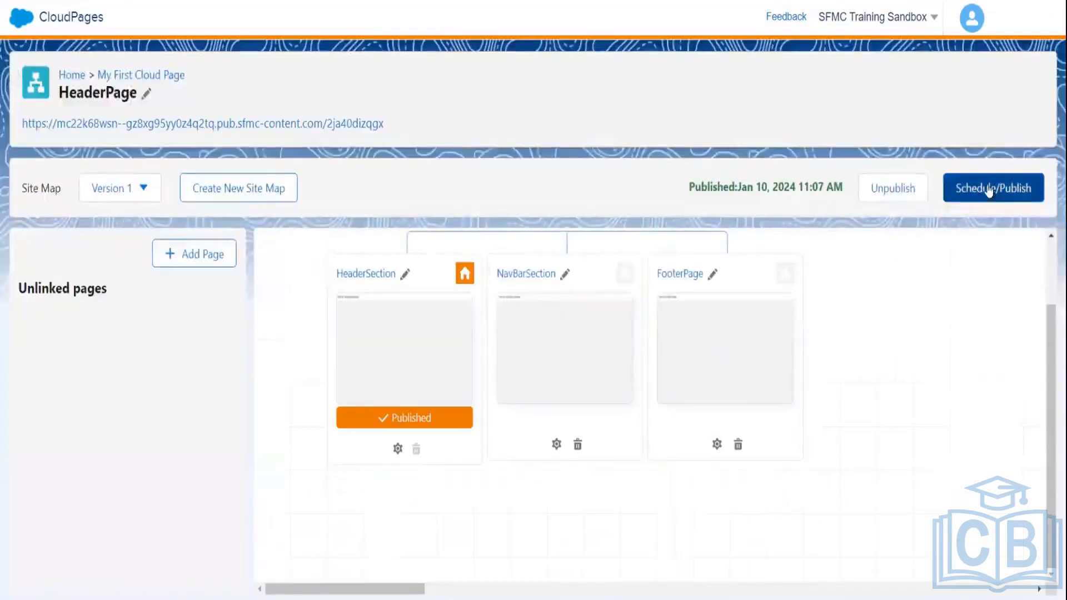
- Publish NavBarSection and FooterPage immediately alongside HeaderSection, confirming in the dialog
click(990, 189)
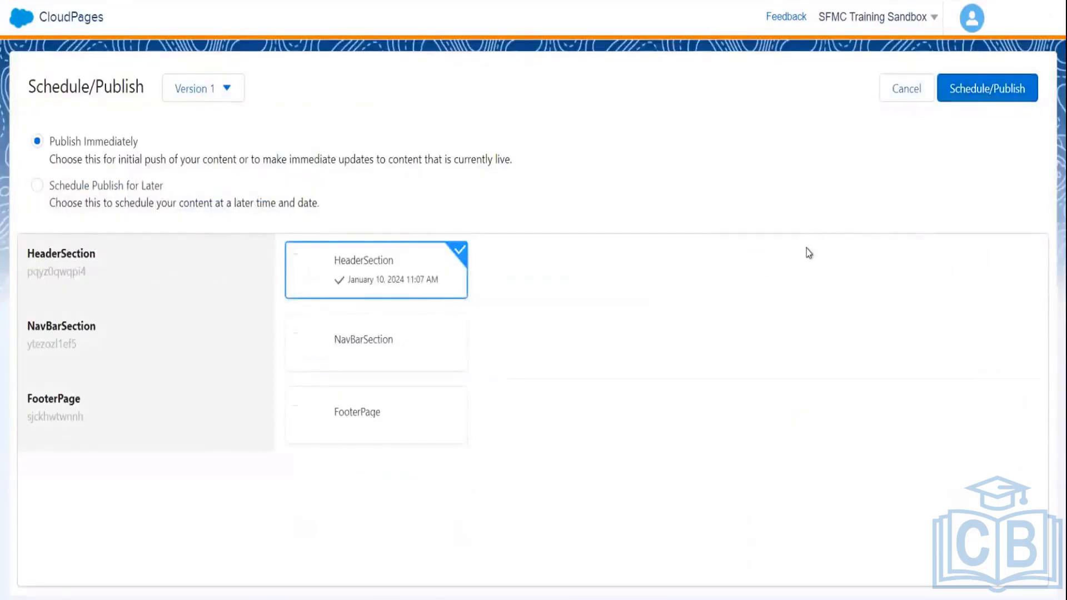
click(456, 334)
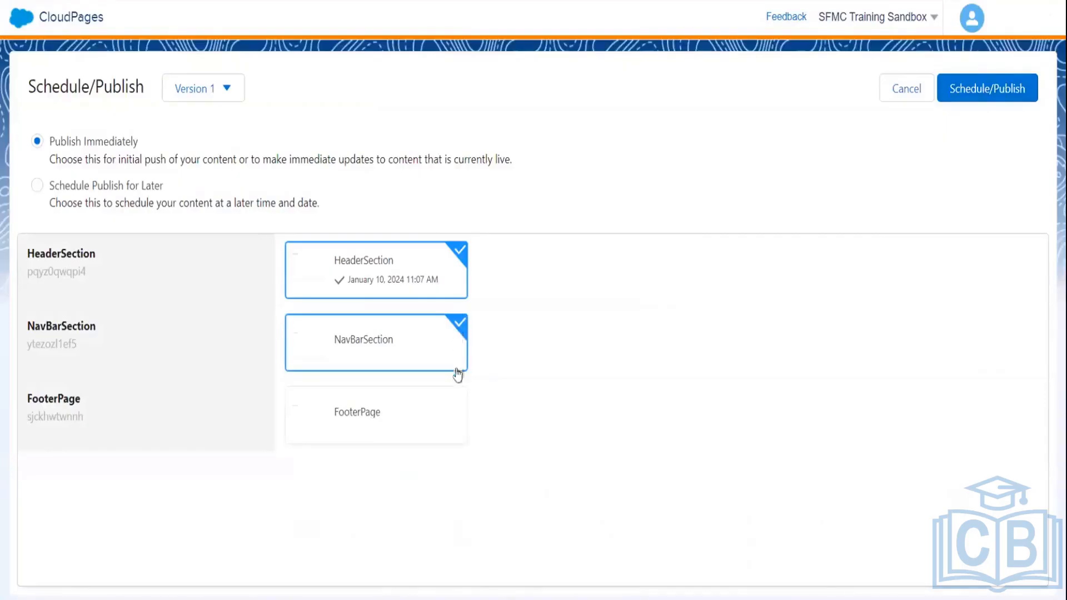
click(446, 397)
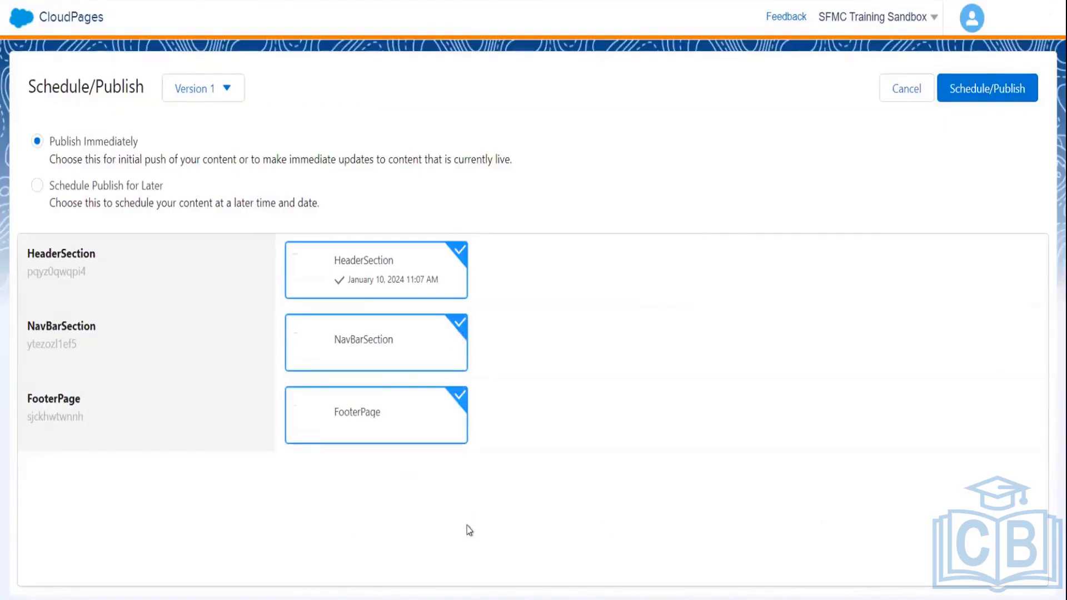
click(989, 101)
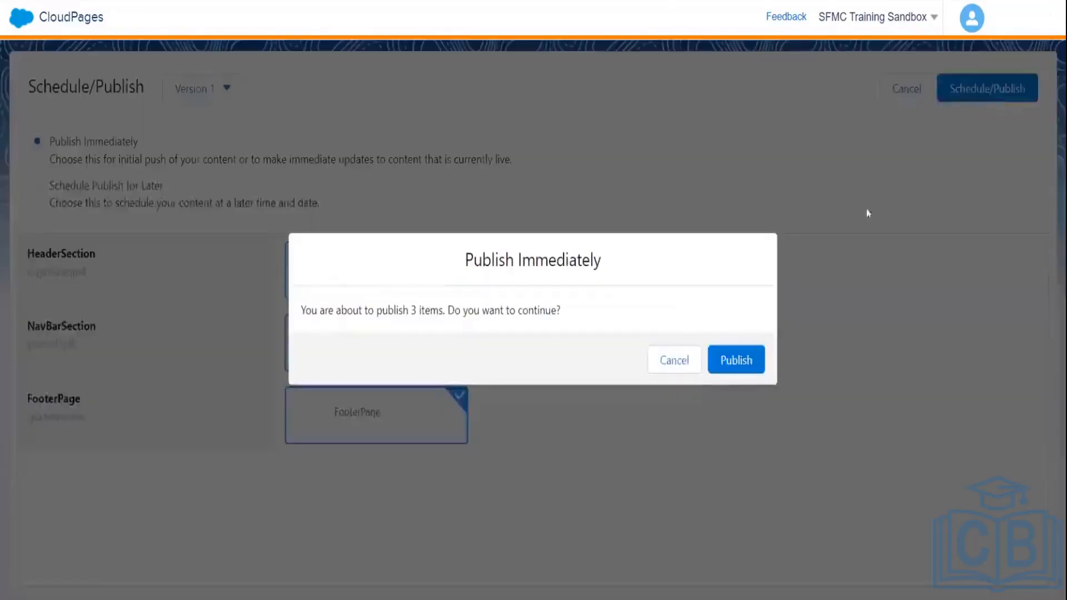
click(737, 362)
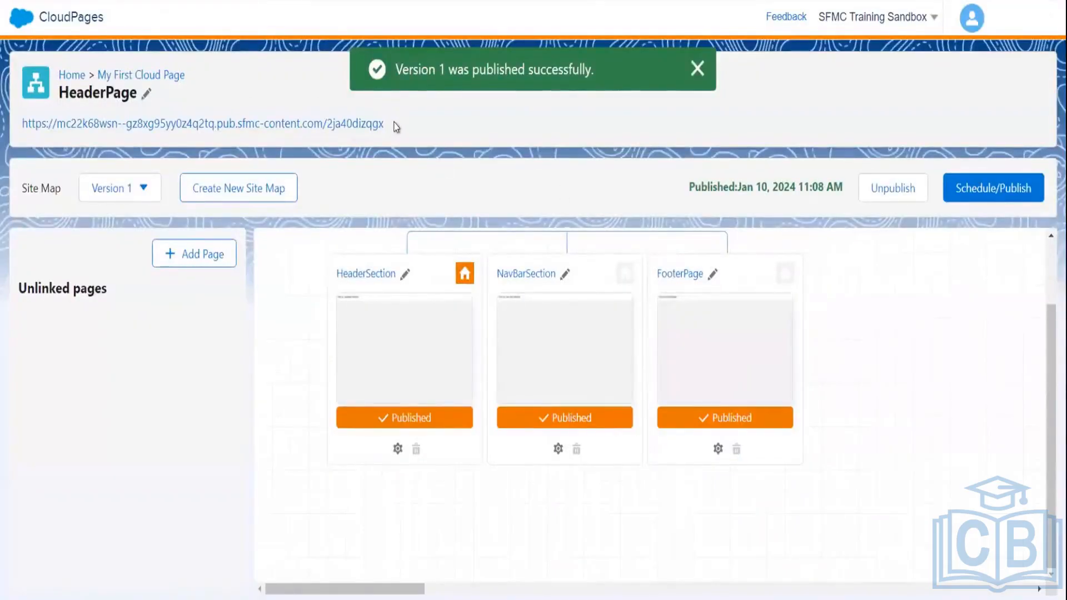
drag(396, 128, 13, 122)
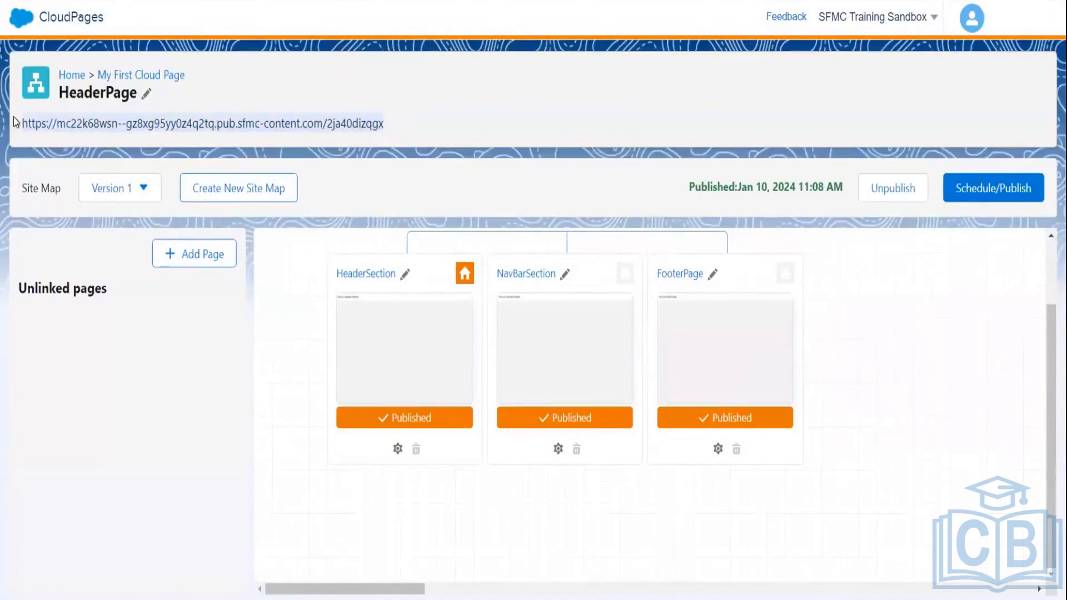
click(14, 122)
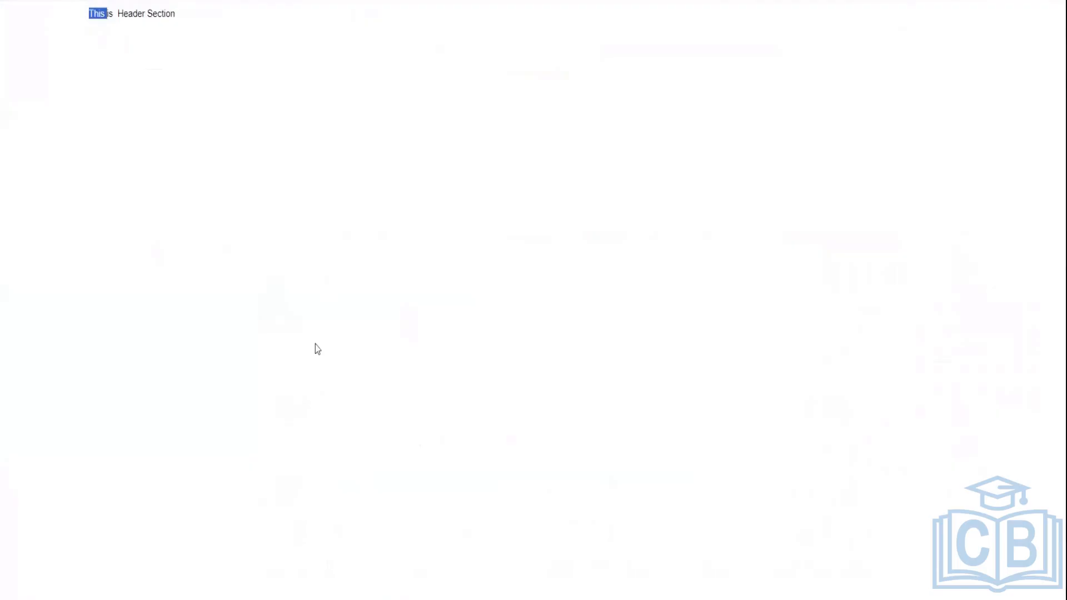
click(135, 12)
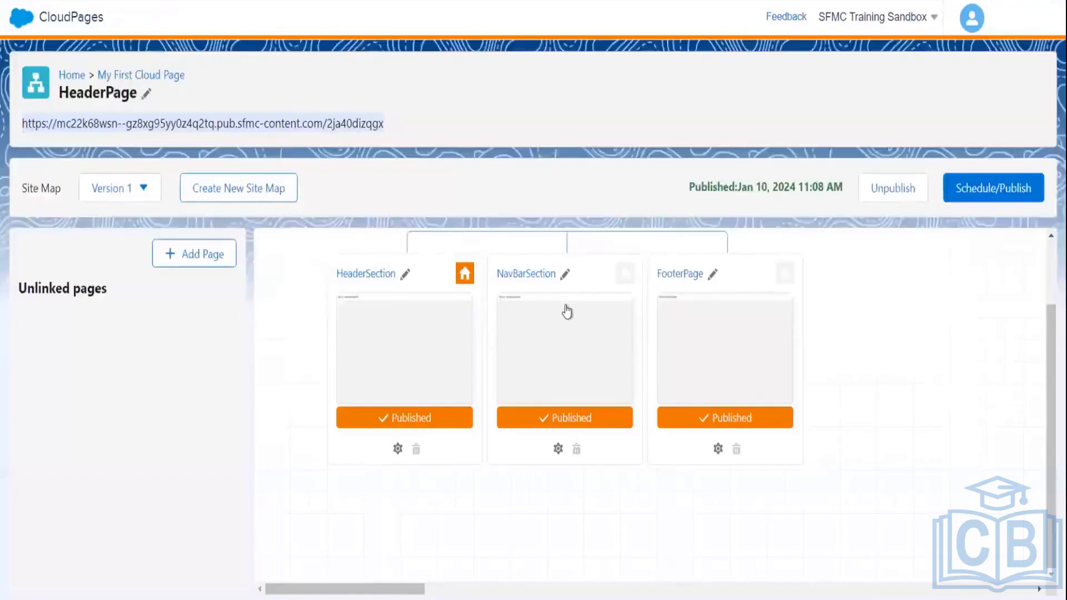
- Look in on NavBarSection, then re-save FooterPage and return to the HeaderPage site map
click(637, 332)
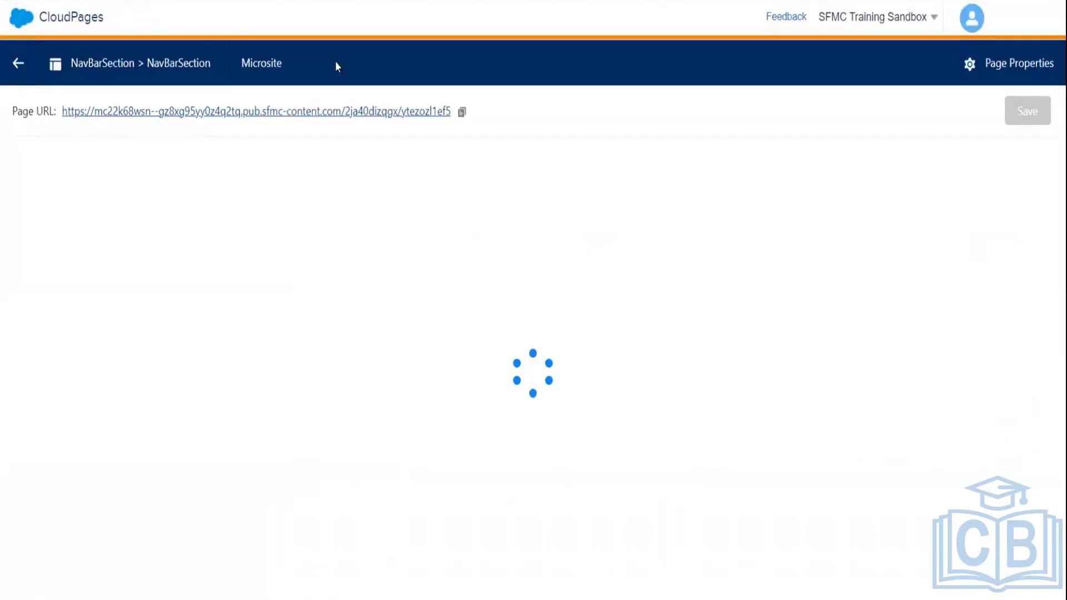
click(19, 63)
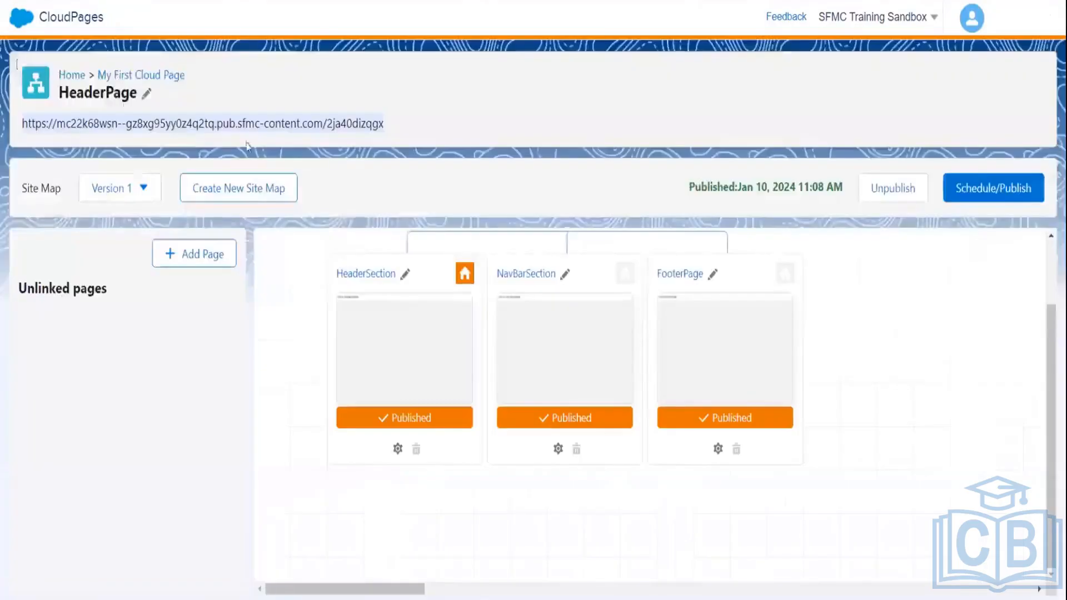
click(749, 352)
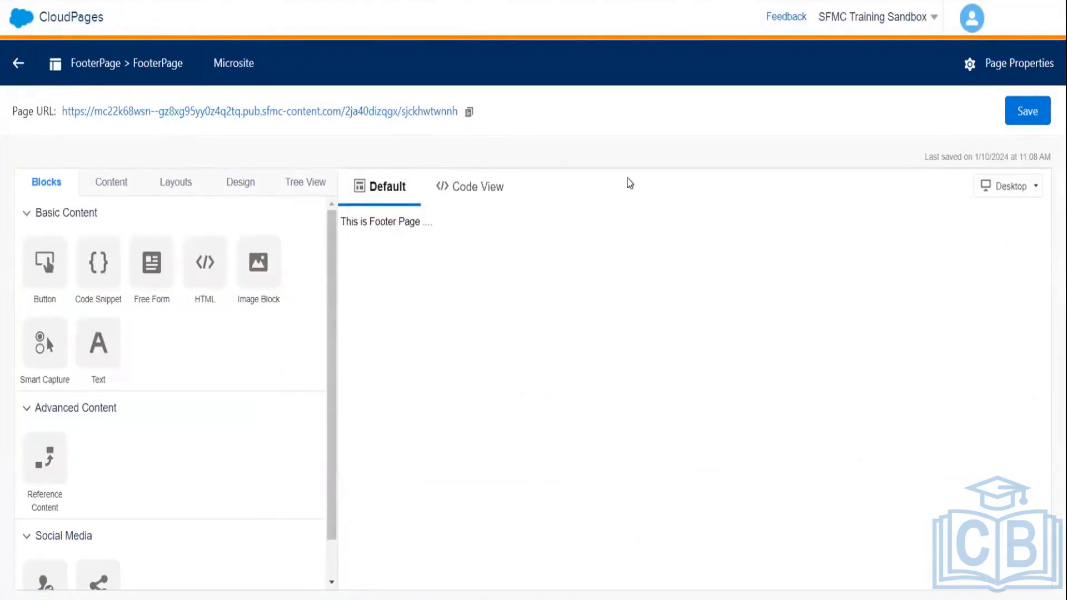
click(1028, 115)
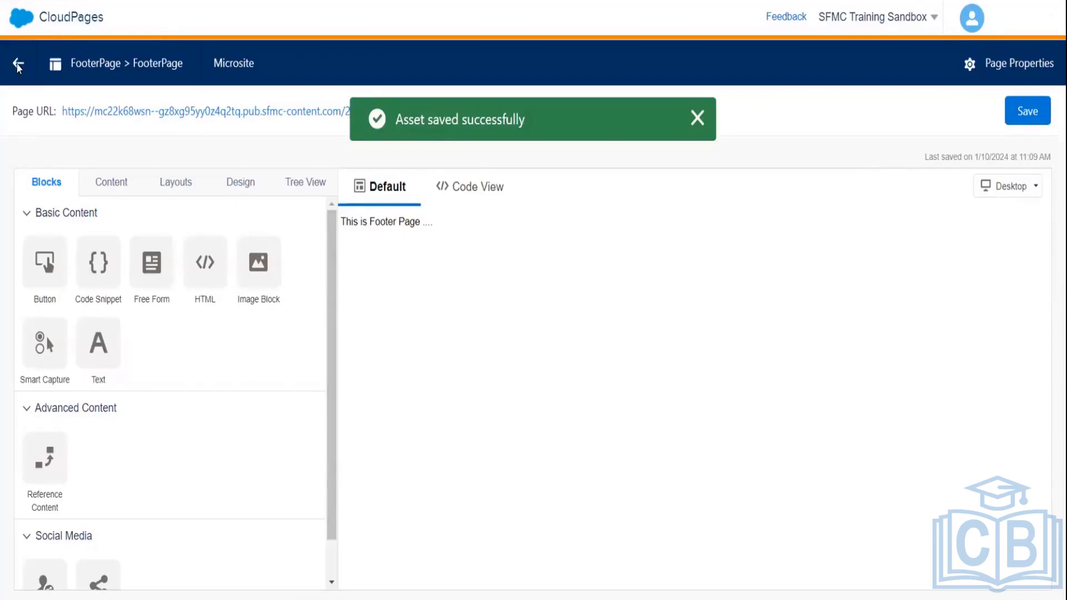
click(696, 116)
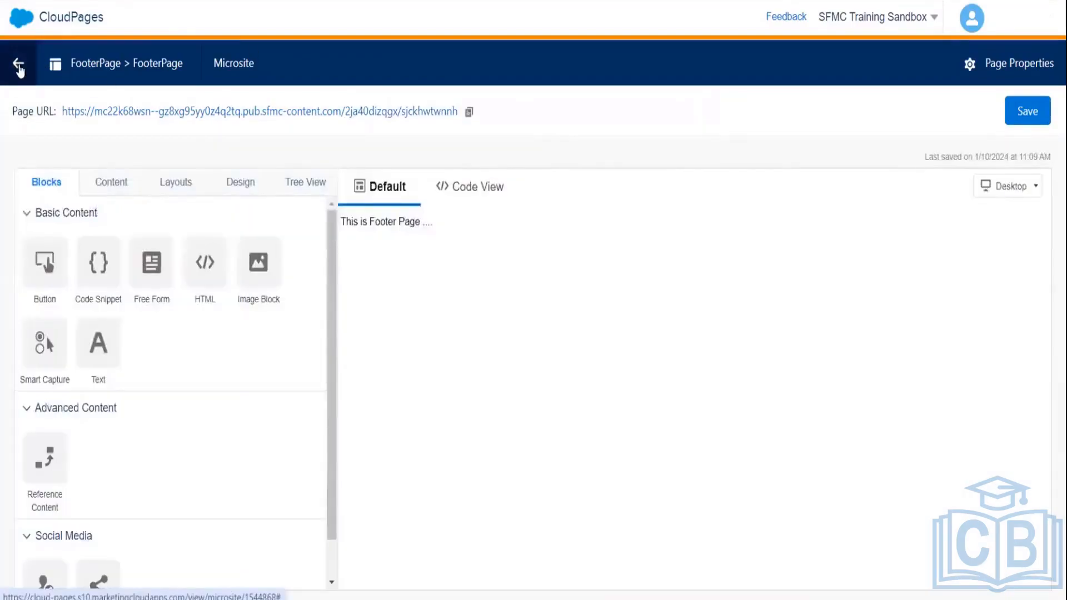
click(9, 60)
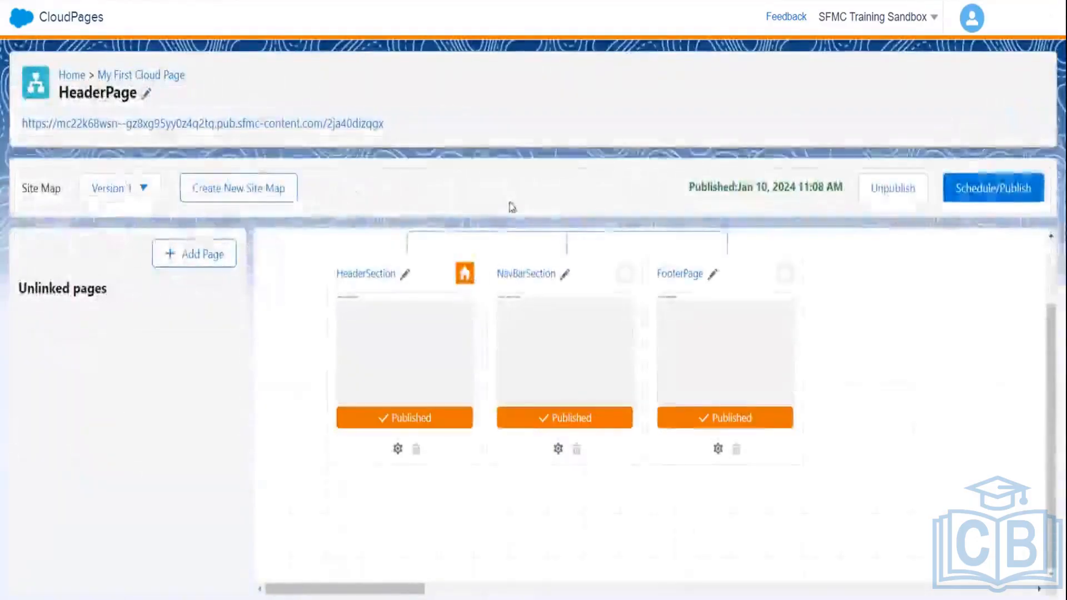